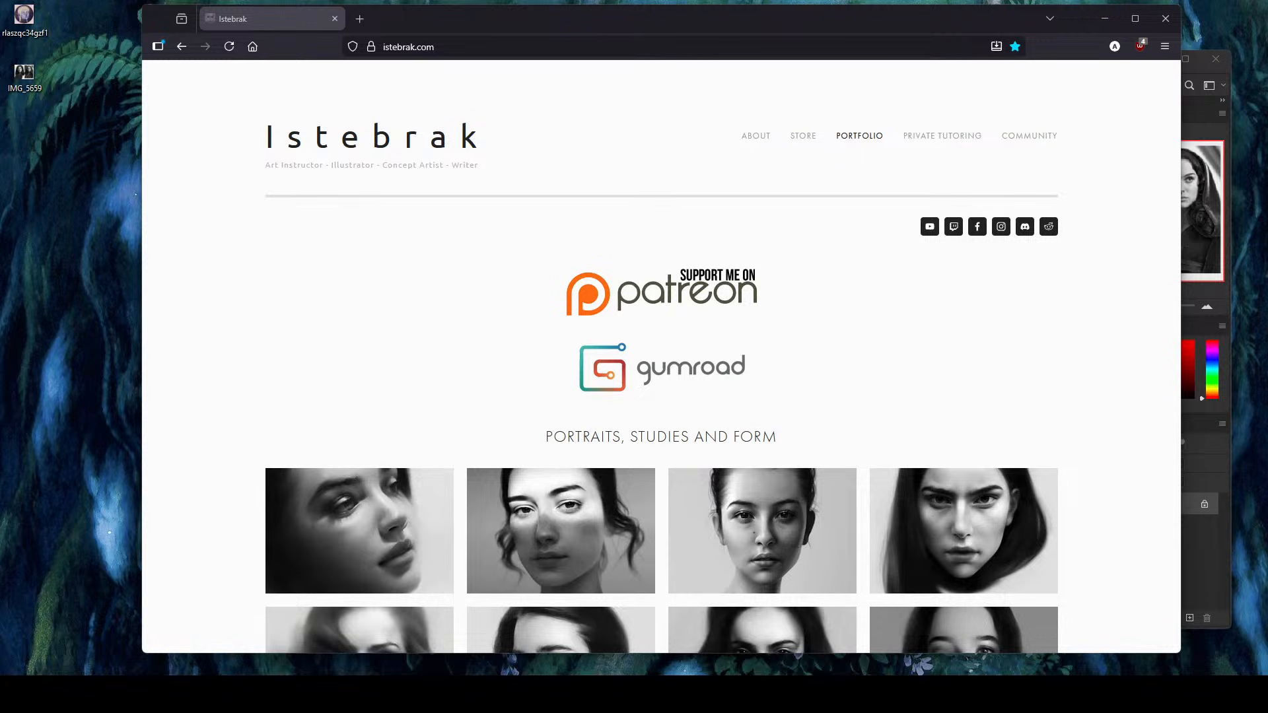
# - Switch to Photoshop and show the rlaszqc34gzf1.jpeg portrait
pyautogui.click(1213, 99)
pyautogui.click(298, 106)
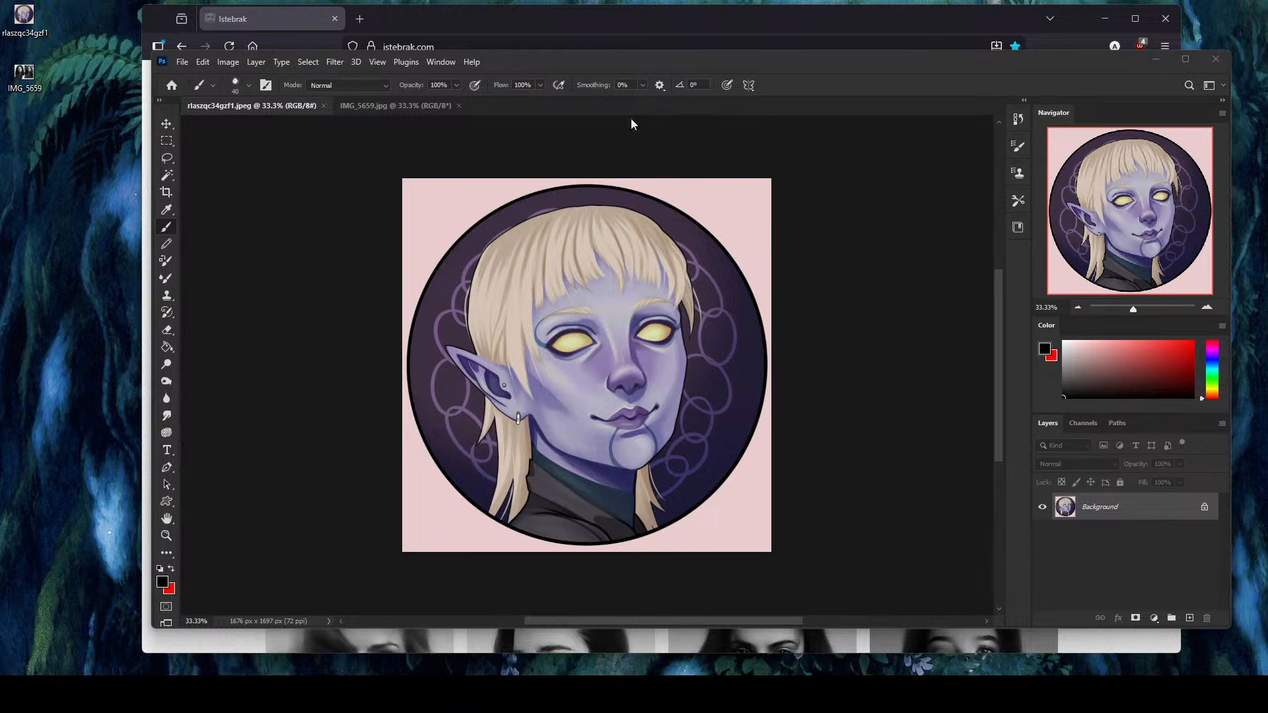
# - Return to the browser and view the Store page of istebrak.com
pyautogui.click(144, 71)
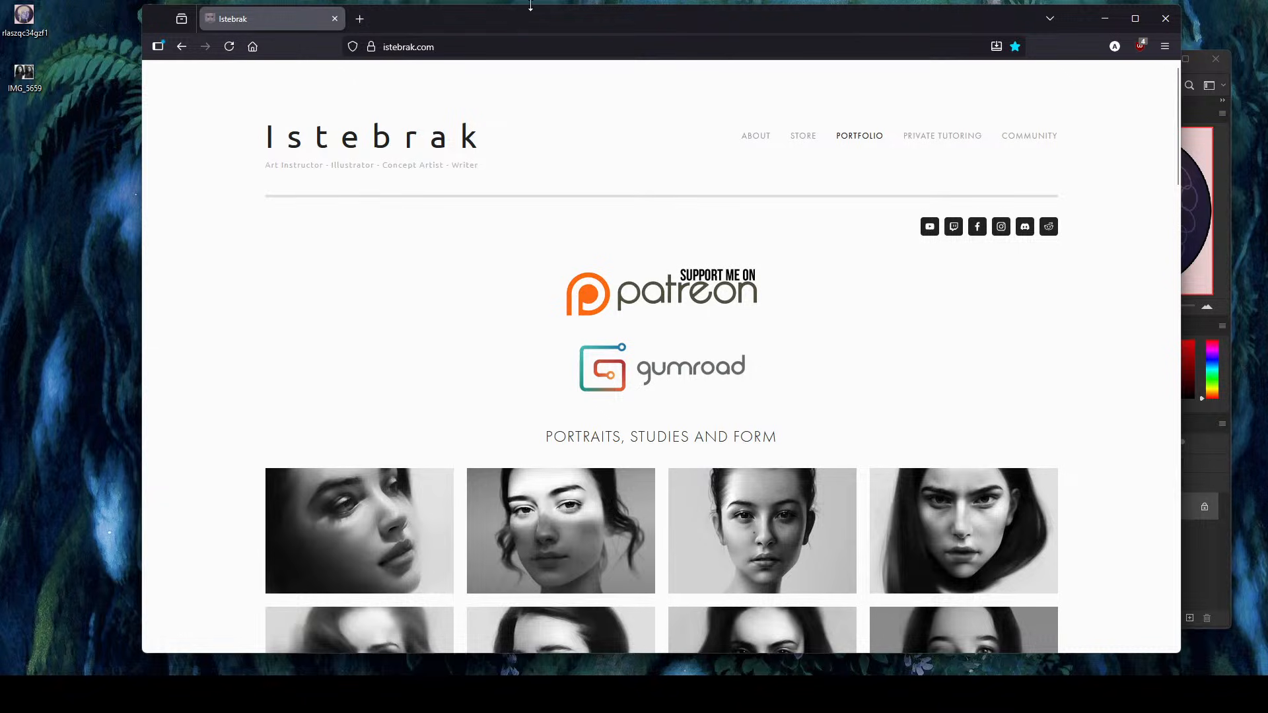
pyautogui.moveTo(529, 5); pyautogui.dragTo(591, 35)
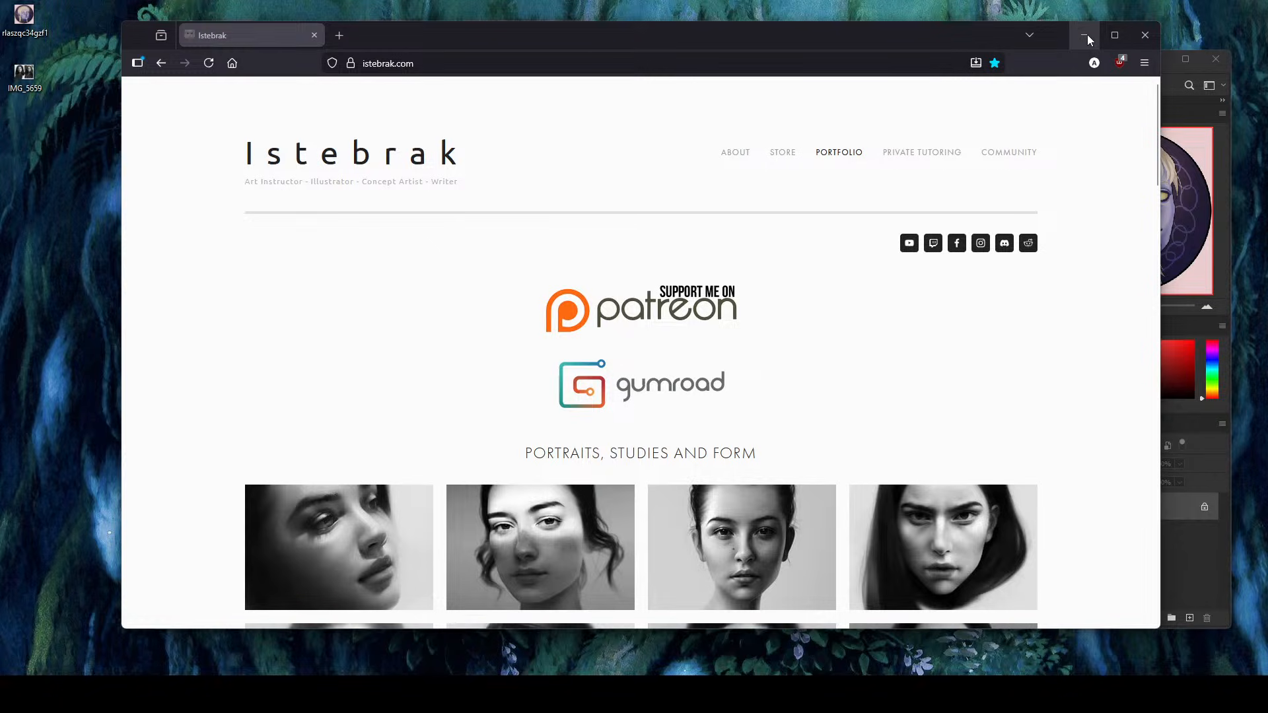
pyautogui.click(784, 157)
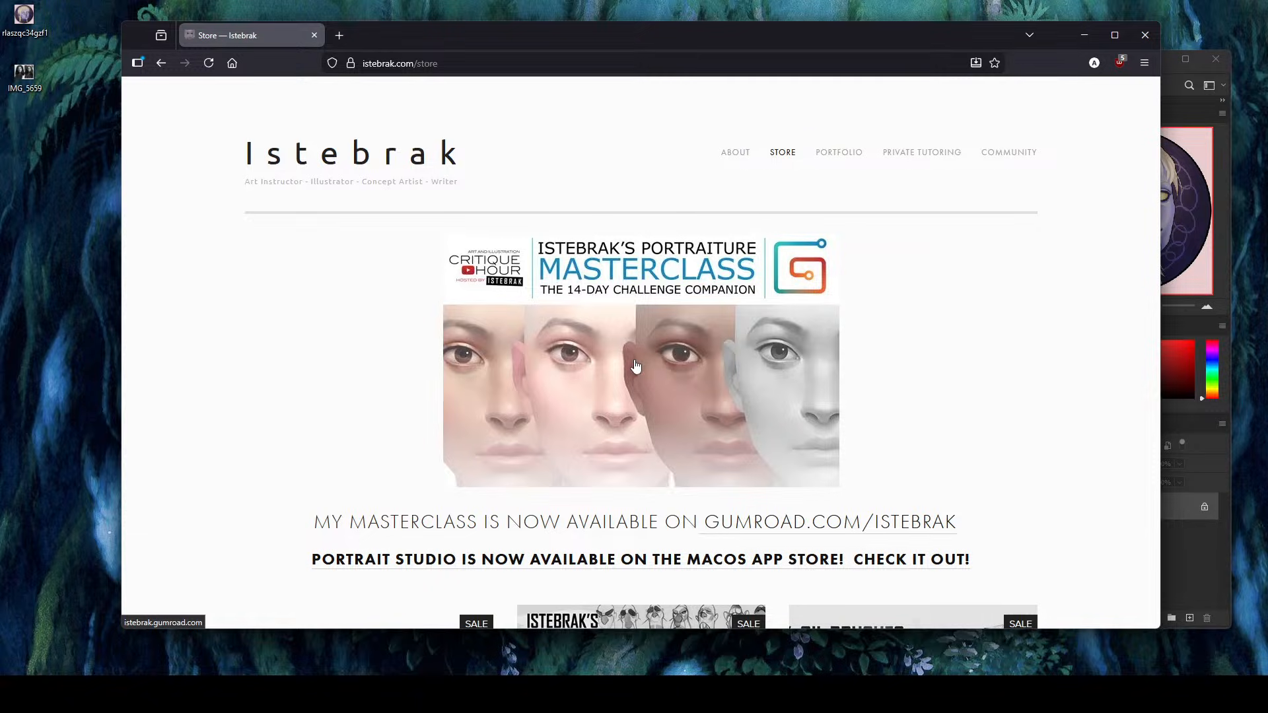
# - Close the website, maximize the Photoshop window and shorten the colour picker to give the layers more room
pyautogui.click(315, 35)
pyautogui.doubleClick(683, 62)
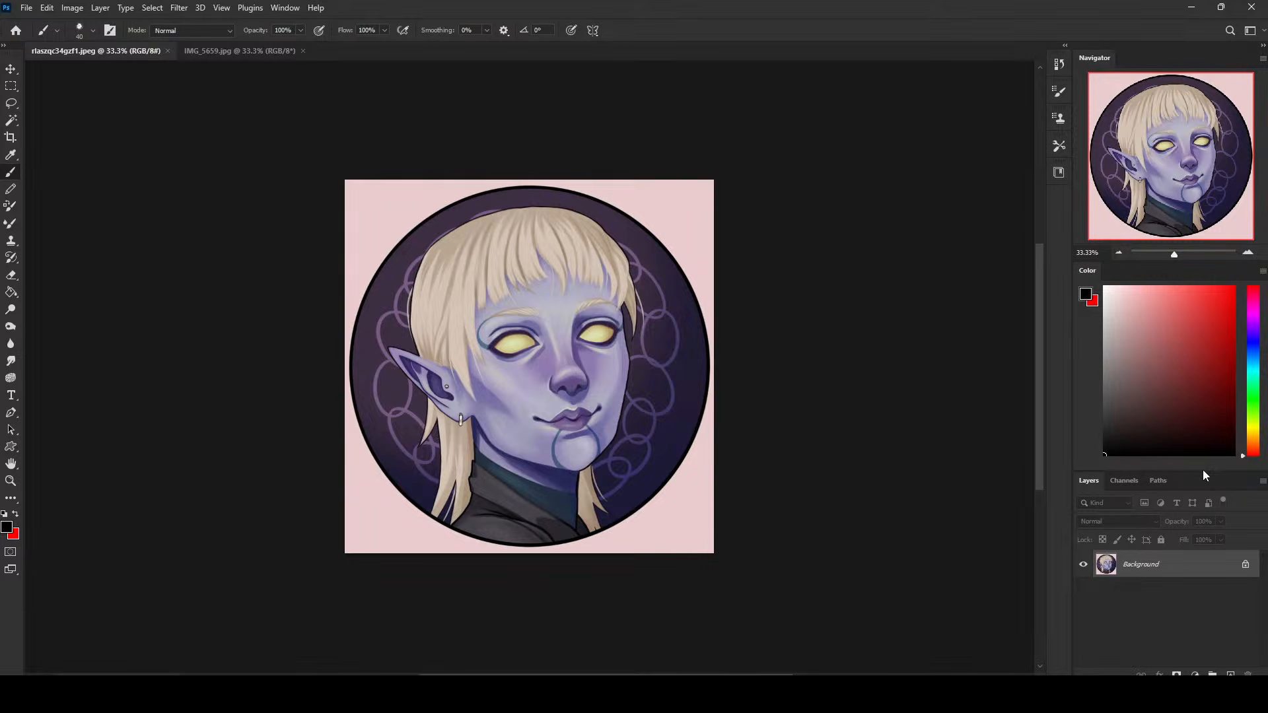
pyautogui.moveTo(1204, 473); pyautogui.dragTo(1203, 423)
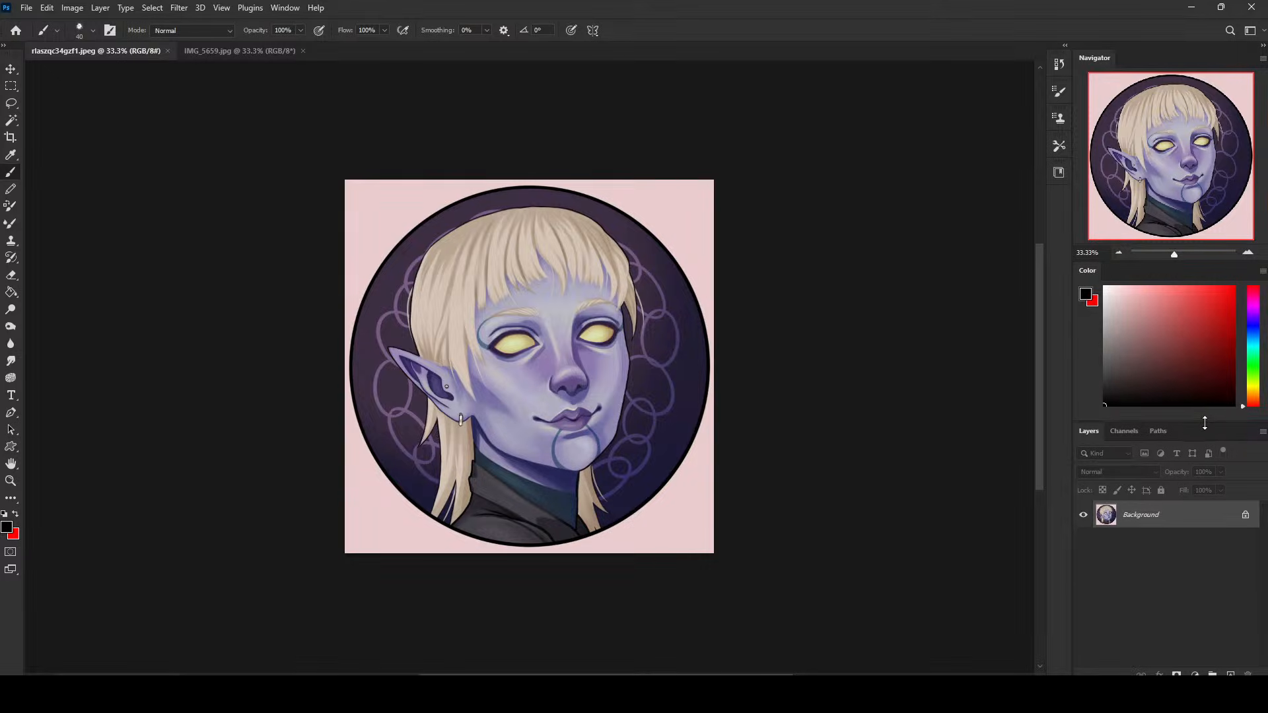
# - Add a new layer above the Background and choose the first 80 px brush from Istebrak's Dry-Oil Brushes
pyautogui.click(1230, 674)
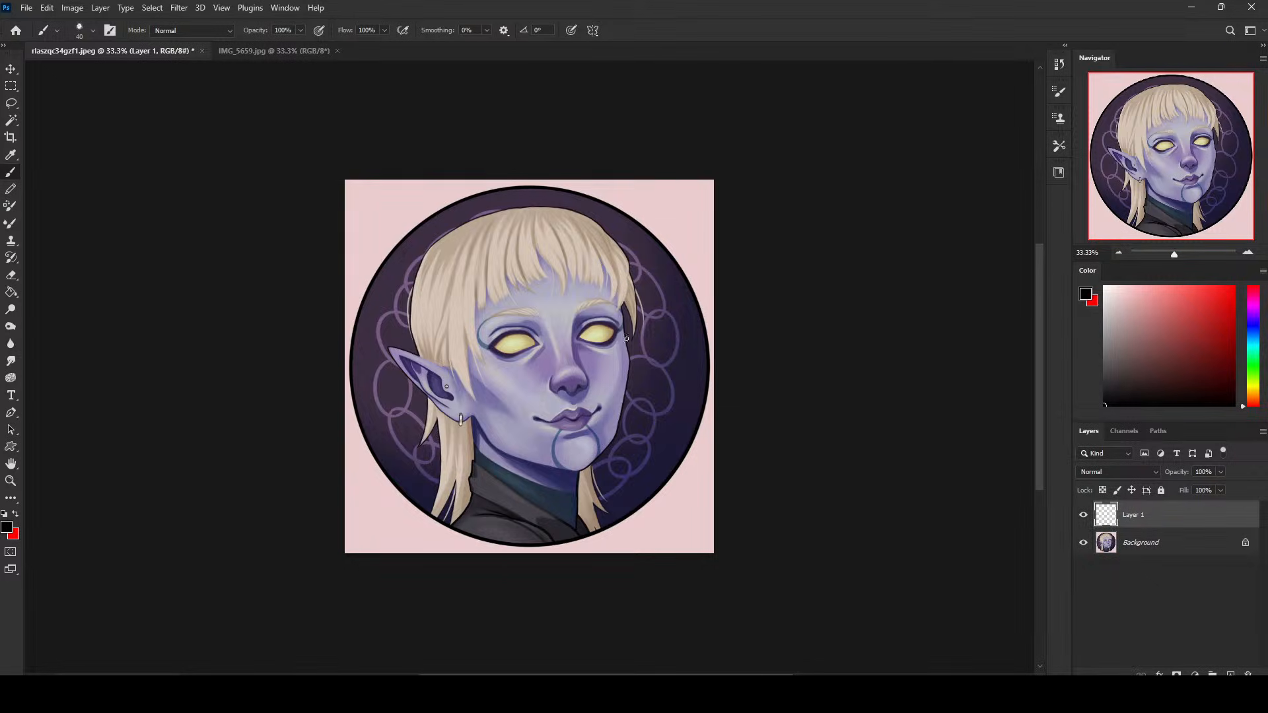
pyautogui.rightClick(659, 263)
pyautogui.click(706, 510)
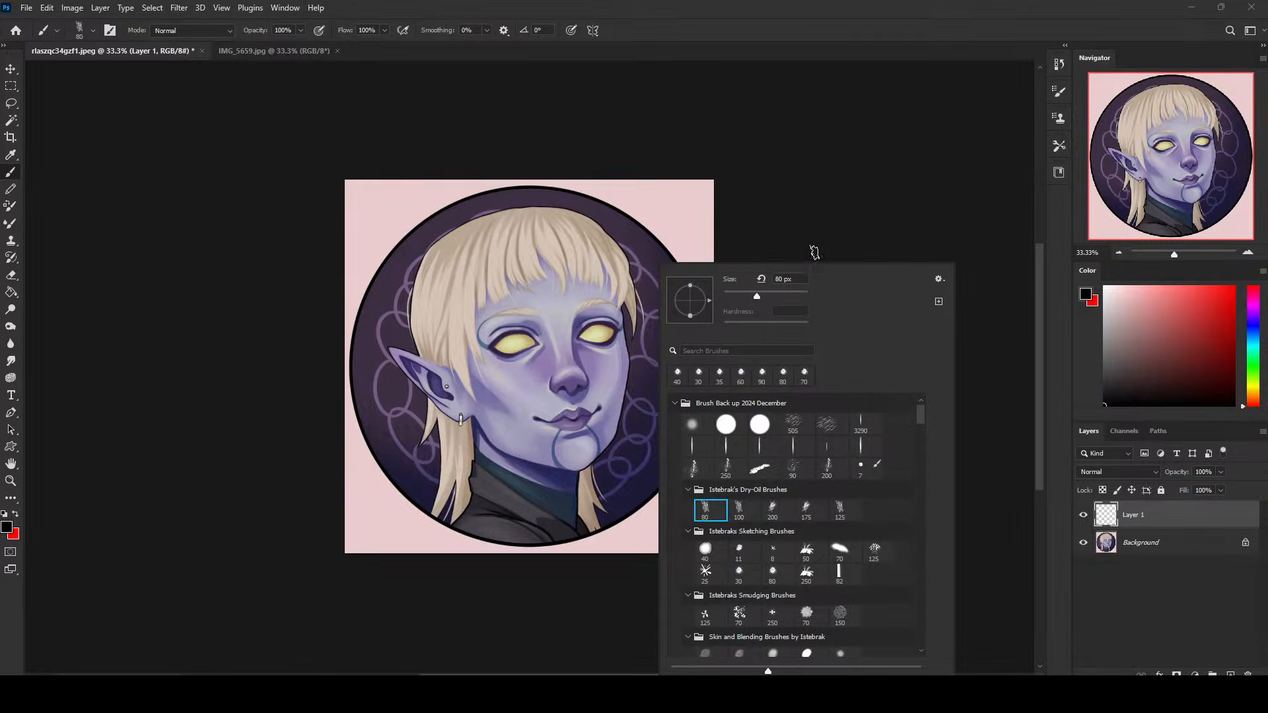
pyautogui.click(816, 250)
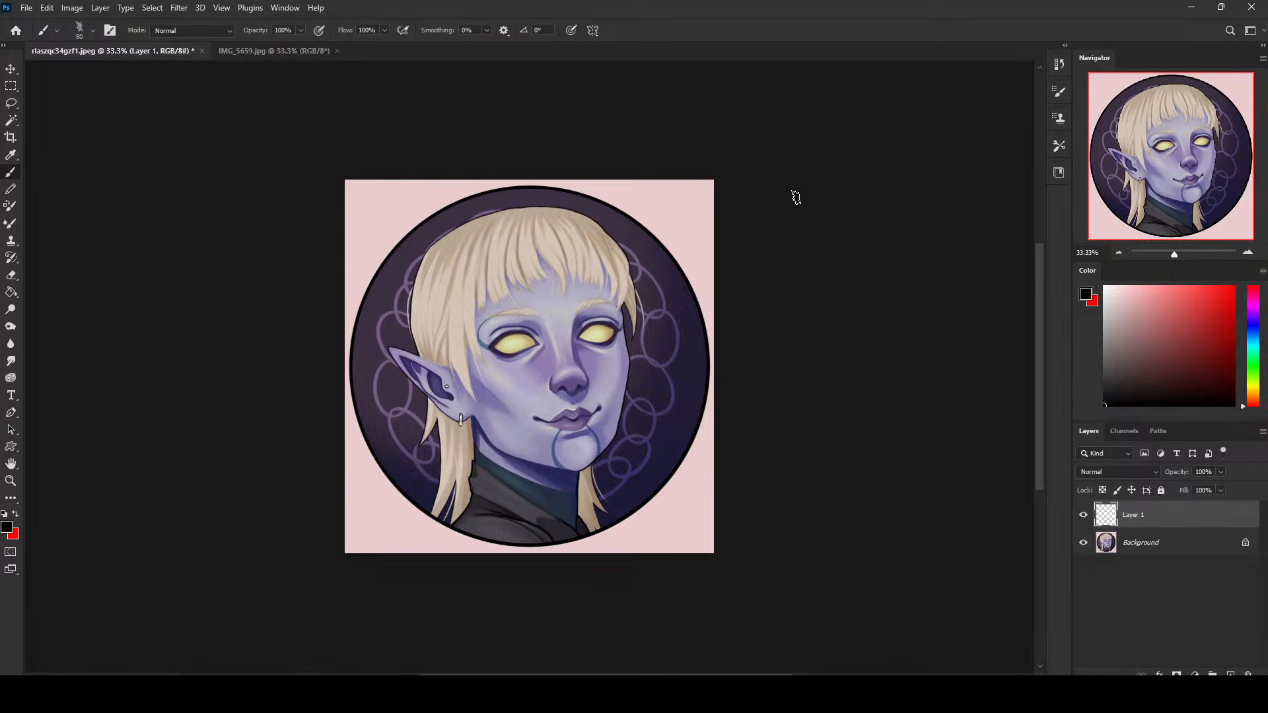
# - Paint sampled dark navy over the pink border in the portrait's lower right and lower left corners with a 150 px brush
pyautogui.press(']')
pyautogui.keyDown('alt'); pyautogui.click(694, 334); pyautogui.keyUp('alt')
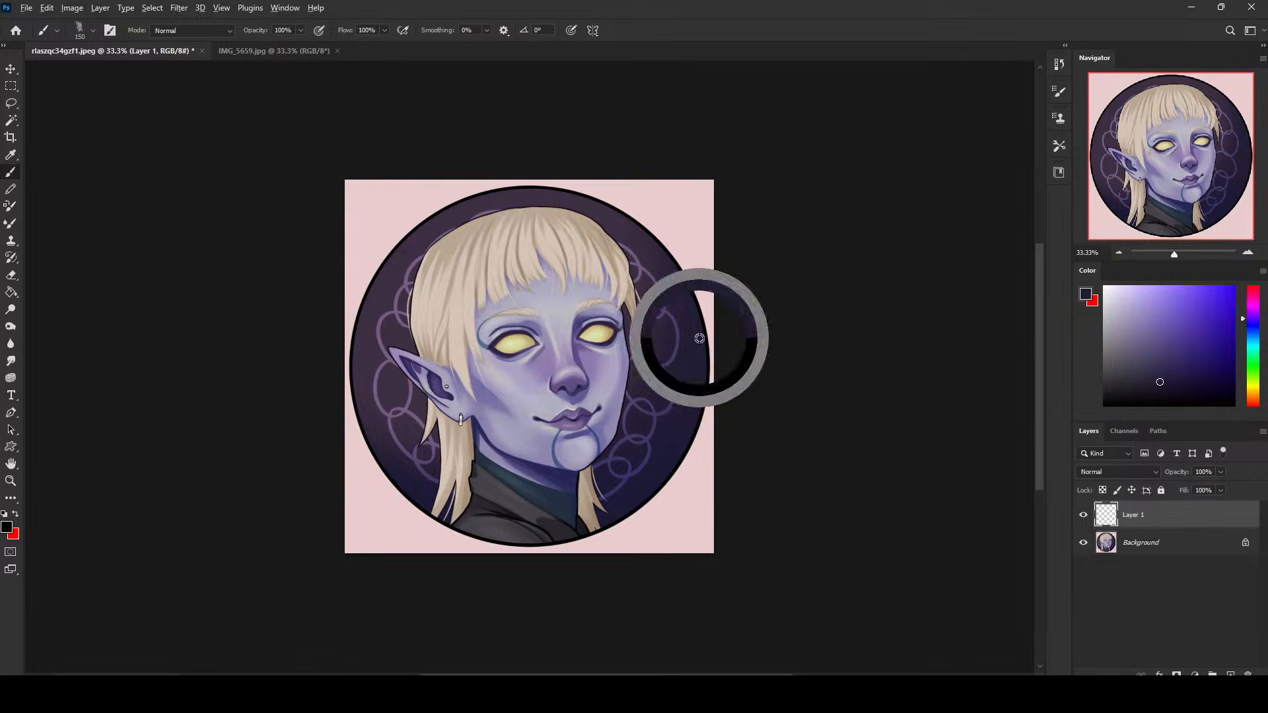
pyautogui.moveTo(694, 334)
pyautogui.mouseDown()
pyautogui.moveTo(693, 274)
pyautogui.moveTo(705, 436)
pyautogui.moveTo(699, 343)
pyautogui.moveTo(681, 466)
pyautogui.moveTo(657, 444)
pyautogui.moveTo(631, 505)
pyautogui.moveTo(676, 450)
pyautogui.moveTo(711, 464)
pyautogui.moveTo(611, 505)
pyautogui.moveTo(626, 547)
pyautogui.moveTo(656, 559)
pyautogui.moveTo(689, 508)
pyautogui.moveTo(688, 465)
pyautogui.moveTo(705, 492)
pyautogui.mouseUp()
pyautogui.keyDown('alt'); pyautogui.click(673, 456); pyautogui.keyUp('alt')
pyautogui.keyDown('alt'); pyautogui.click(629, 505); pyautogui.keyUp('alt')
pyautogui.keyDown('alt'); pyautogui.click(399, 494); pyautogui.keyUp('alt')
pyautogui.moveTo(368, 558)
pyautogui.mouseDown()
pyautogui.moveTo(419, 510)
pyautogui.moveTo(394, 508)
pyautogui.moveTo(358, 471)
pyautogui.moveTo(382, 485)
pyautogui.moveTo(365, 517)
pyautogui.mouseUp()
pyautogui.keyDown('alt'); pyautogui.click(370, 446); pyautogui.keyUp('alt')
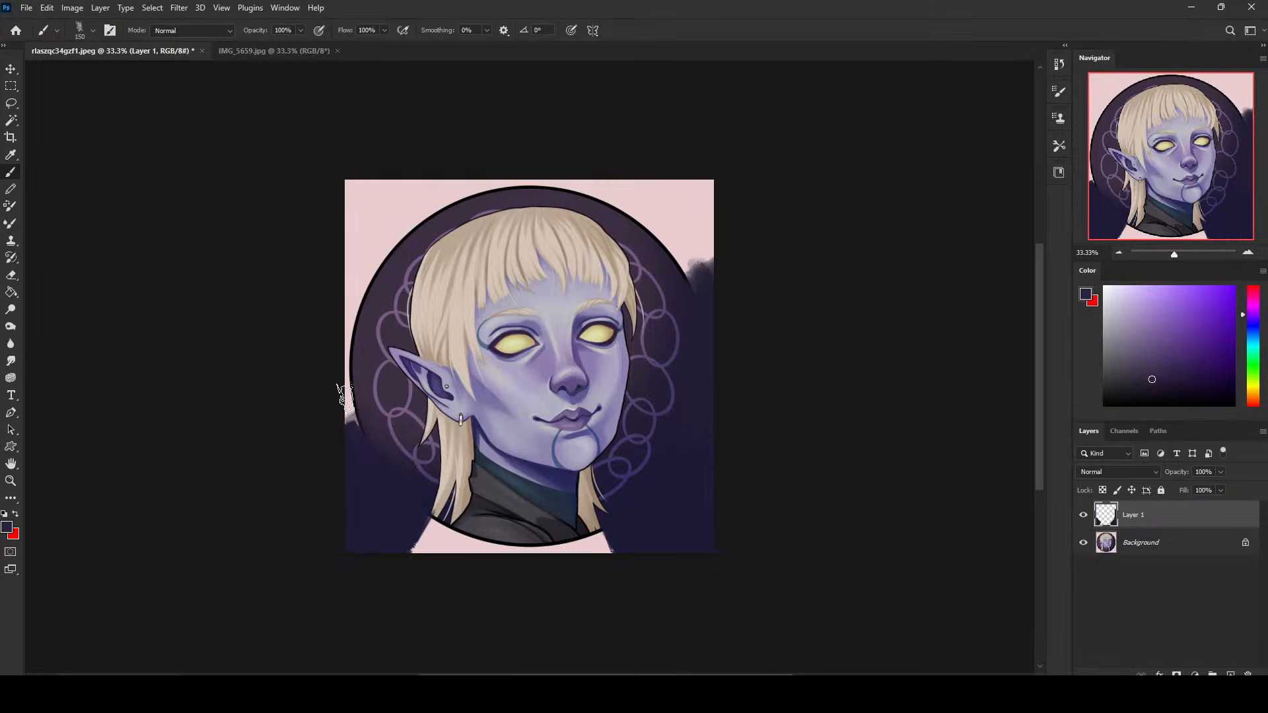
# - Extend the dark background up the portrait's left side, blending sampled dark purple into the navy below
pyautogui.moveTo(341, 397)
pyautogui.mouseDown()
pyautogui.moveTo(365, 441)
pyautogui.moveTo(350, 428)
pyautogui.moveTo(383, 226)
pyautogui.moveTo(359, 236)
pyautogui.moveTo(386, 266)
pyautogui.moveTo(392, 141)
pyautogui.mouseUp()
pyautogui.keyDown('alt'); pyautogui.click(391, 276); pyautogui.keyUp('alt')
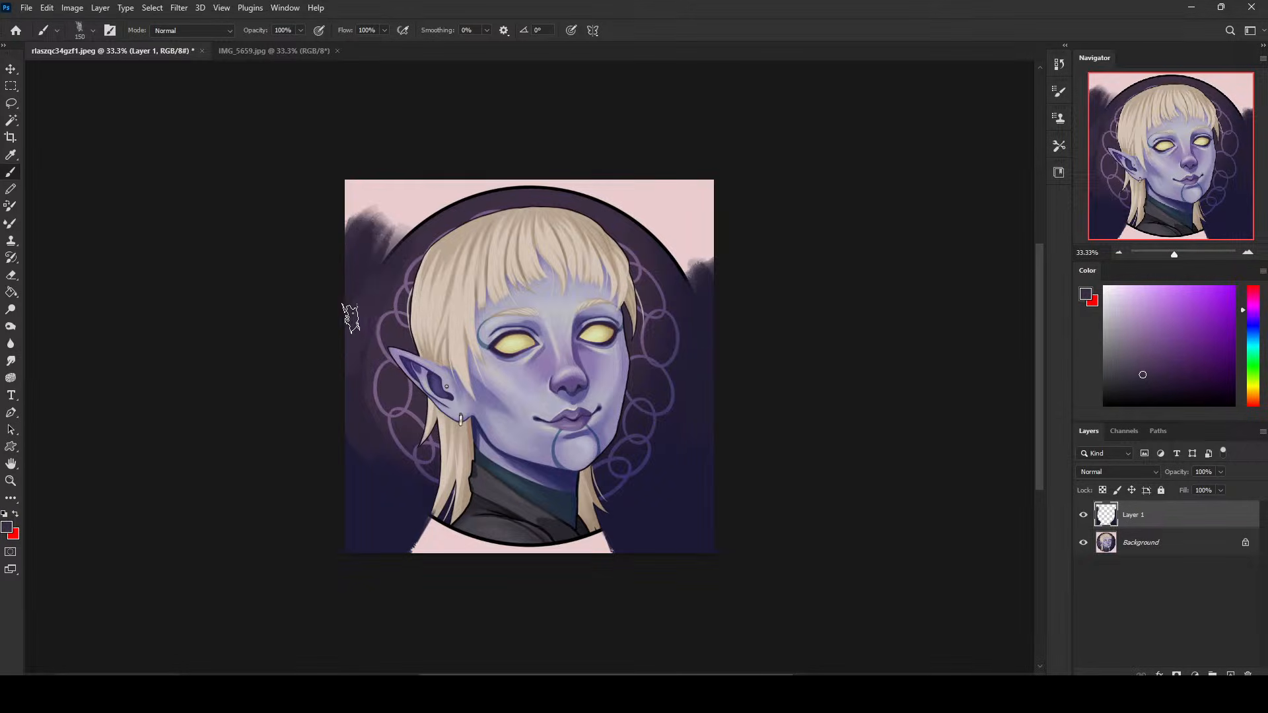
pyautogui.keyDown('alt'); pyautogui.click(367, 436); pyautogui.keyUp('alt')
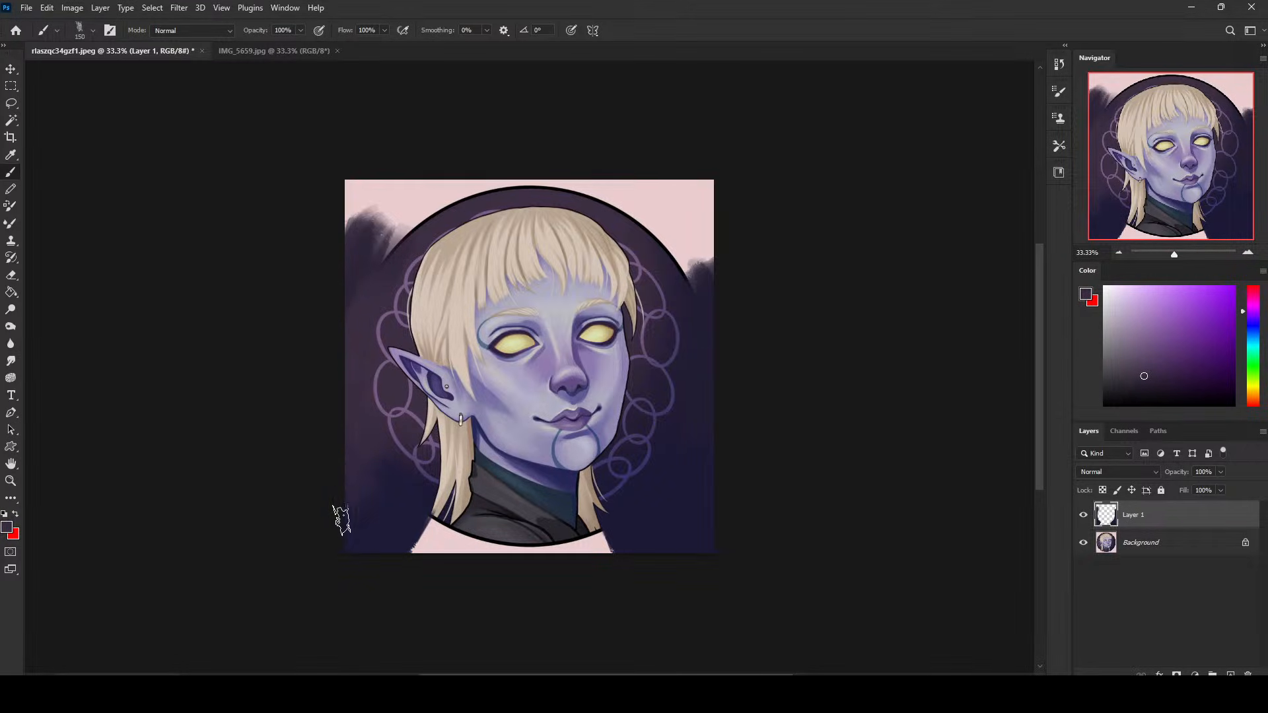
pyautogui.keyDown('alt'); pyautogui.click(354, 529); pyautogui.keyUp('alt')
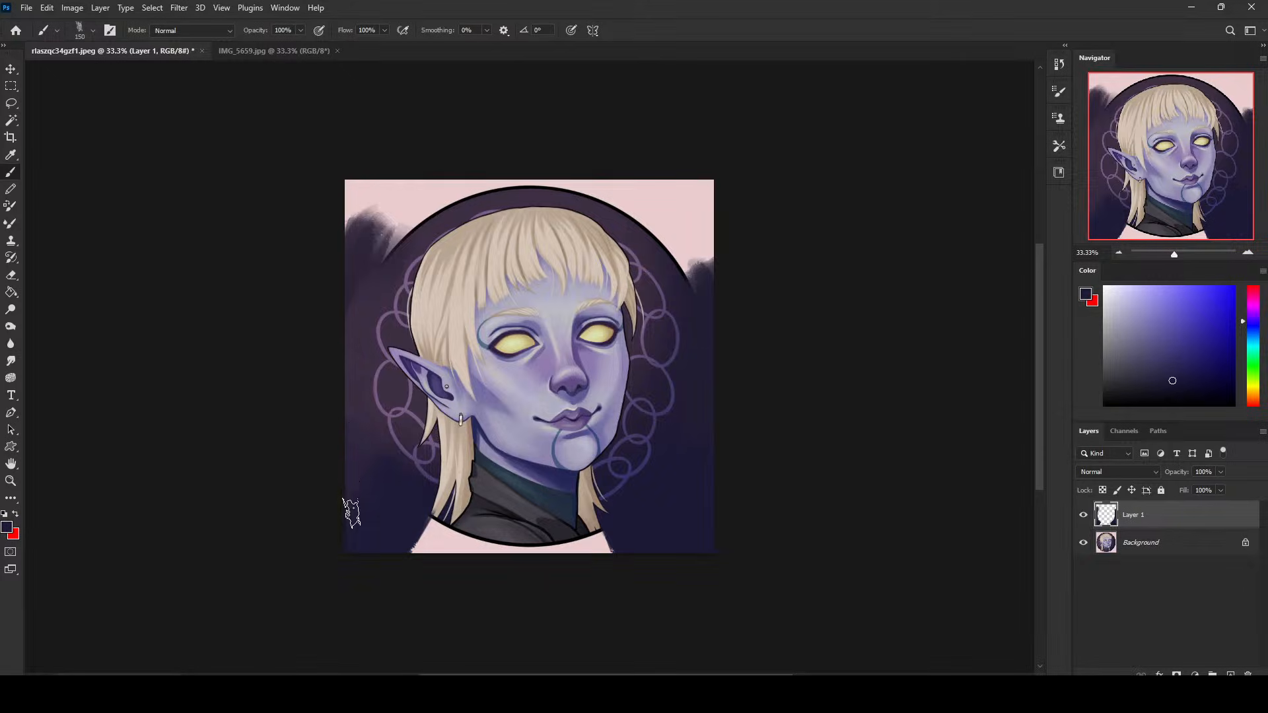
# - Extend the dark grey garment past the circular frame down to the canvas's bottom edge using sampled clothing colours
pyautogui.keyDown('alt'); pyautogui.click(468, 528); pyautogui.keyUp('alt')
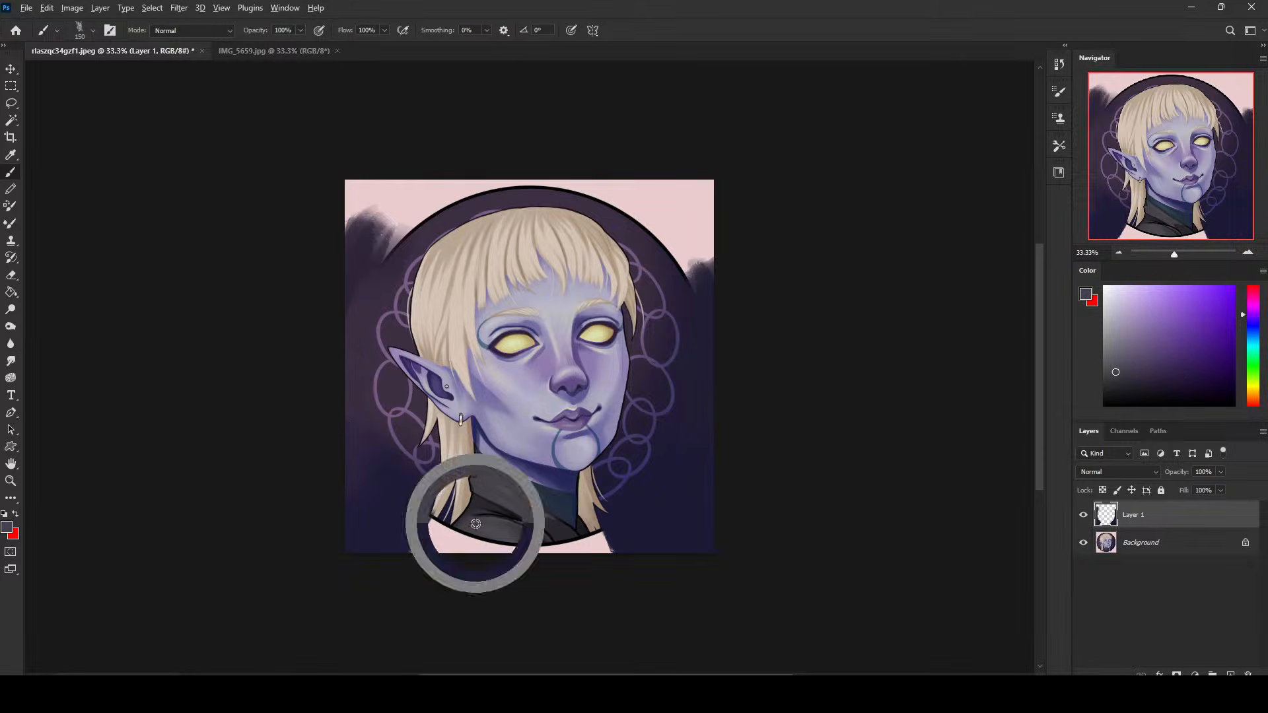
pyautogui.moveTo(460, 545)
pyautogui.mouseDown()
pyautogui.moveTo(546, 565)
pyautogui.moveTo(563, 549)
pyautogui.moveTo(559, 531)
pyautogui.moveTo(579, 565)
pyautogui.moveTo(588, 572)
pyautogui.moveTo(578, 544)
pyautogui.moveTo(614, 582)
pyautogui.mouseUp()
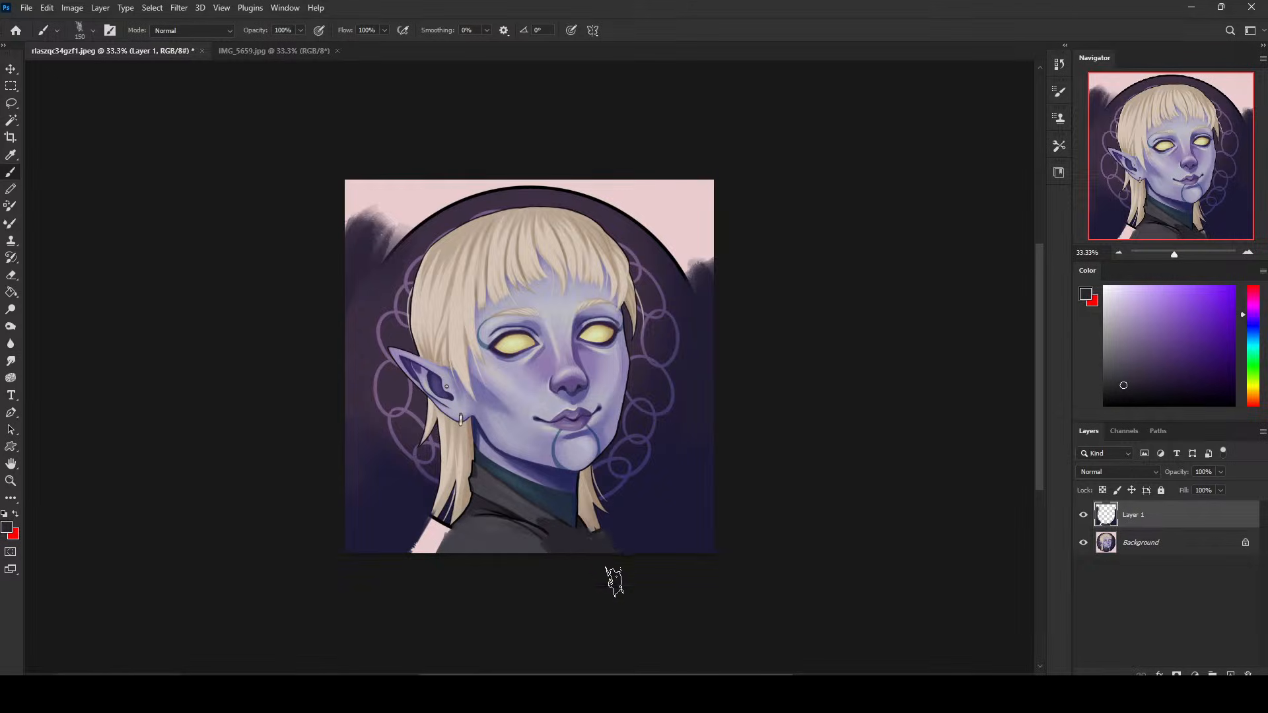
pyautogui.keyDown('alt'); pyautogui.click(637, 513); pyautogui.keyUp('alt')
pyautogui.keyDown('alt'); pyautogui.click(462, 536); pyautogui.keyUp('alt')
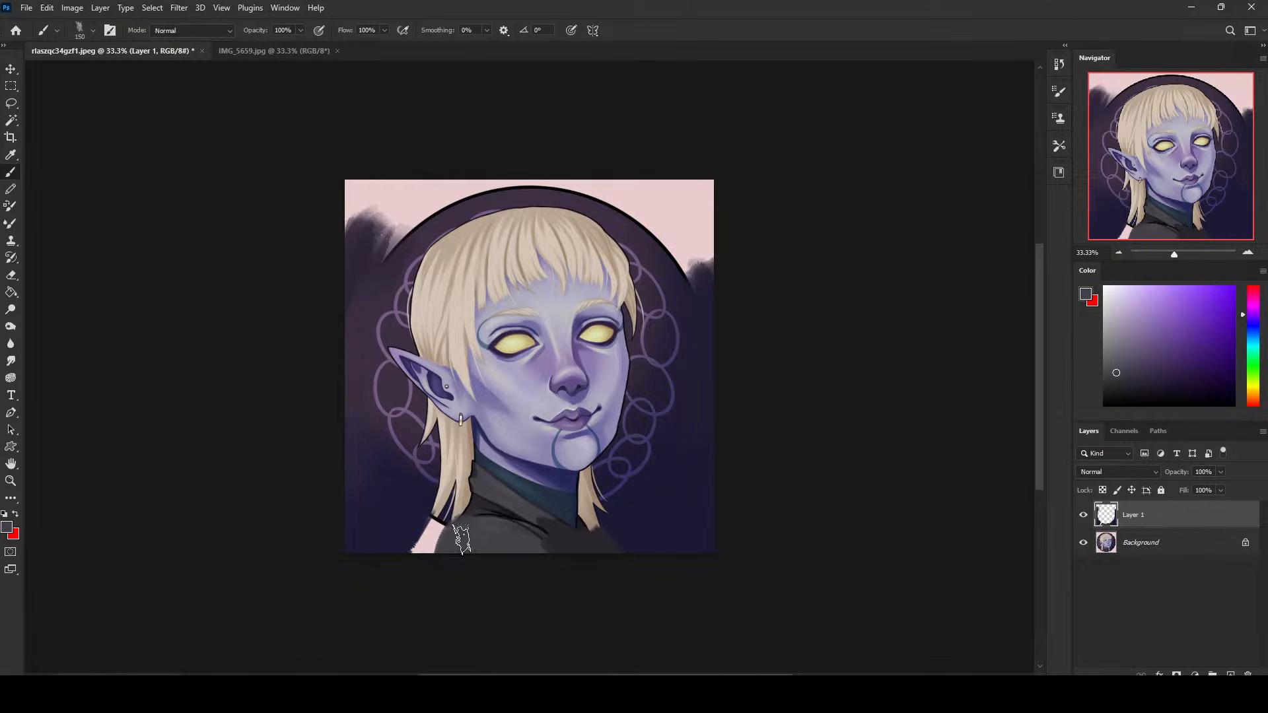
# - Cover the remaining pink patch beside the left shoulder with sampled navy, using a smaller brush
pyautogui.keyDown('alt'); pyautogui.click(410, 521); pyautogui.keyUp('alt')
pyautogui.press('[')
pyautogui.press('[')
pyautogui.press('[')
pyautogui.press('[')
pyautogui.press('[')
pyautogui.press('[')
pyautogui.moveTo(429, 530)
pyautogui.mouseDown()
pyautogui.moveTo(395, 567)
pyautogui.moveTo(447, 525)
pyautogui.moveTo(424, 576)
pyautogui.mouseUp()
pyautogui.press('[')
pyautogui.press('[')
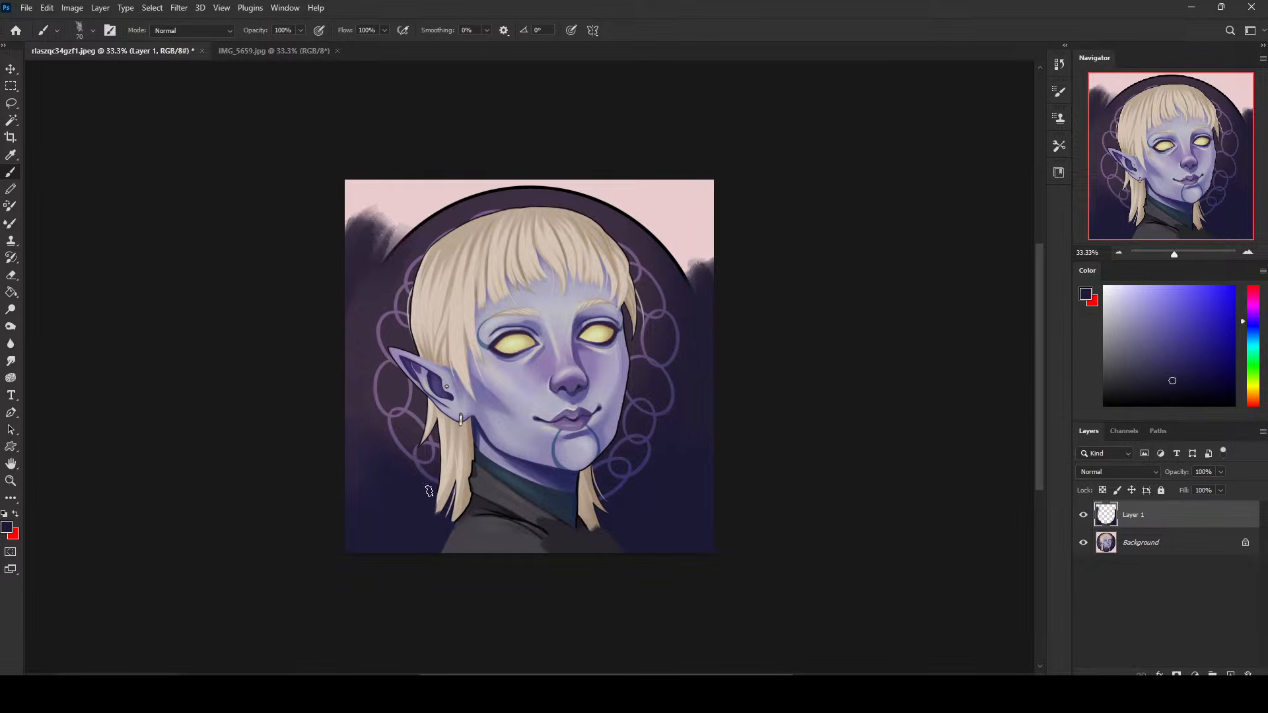
# - Paint sampled dark purple over the pink corners and black circle outline above the head with a 250 px brush
pyautogui.keyDown('alt'); pyautogui.click(367, 295); pyautogui.keyUp('alt')
pyautogui.press(']')
pyautogui.press(']')
pyautogui.press(']')
pyautogui.press(']')
pyautogui.press(']')
pyautogui.press(']')
pyautogui.moveTo(353, 304)
pyautogui.mouseDown()
pyautogui.moveTo(389, 190)
pyautogui.moveTo(427, 202)
pyautogui.moveTo(446, 180)
pyautogui.moveTo(482, 176)
pyautogui.moveTo(440, 200)
pyautogui.moveTo(438, 142)
pyautogui.mouseUp()
pyautogui.moveTo(395, 197)
pyautogui.mouseDown()
pyautogui.moveTo(628, 158)
pyautogui.moveTo(445, 177)
pyautogui.moveTo(570, 185)
pyautogui.moveTo(637, 207)
pyautogui.moveTo(583, 155)
pyautogui.moveTo(542, 160)
pyautogui.moveTo(680, 208)
pyautogui.moveTo(662, 219)
pyautogui.moveTo(631, 177)
pyautogui.moveTo(628, 200)
pyautogui.moveTo(686, 252)
pyautogui.moveTo(662, 224)
pyautogui.moveTo(660, 176)
pyautogui.moveTo(690, 179)
pyautogui.moveTo(707, 159)
pyautogui.moveTo(670, 225)
pyautogui.moveTo(638, 218)
pyautogui.mouseUp()
pyautogui.keyDown('alt'); pyautogui.click(701, 312); pyautogui.keyUp('alt')
pyautogui.moveTo(701, 291)
pyautogui.mouseDown()
pyautogui.moveTo(698, 251)
pyautogui.moveTo(678, 265)
pyautogui.moveTo(691, 263)
pyautogui.mouseUp()
pyautogui.keyDown('alt'); pyautogui.click(677, 228); pyautogui.keyUp('alt')
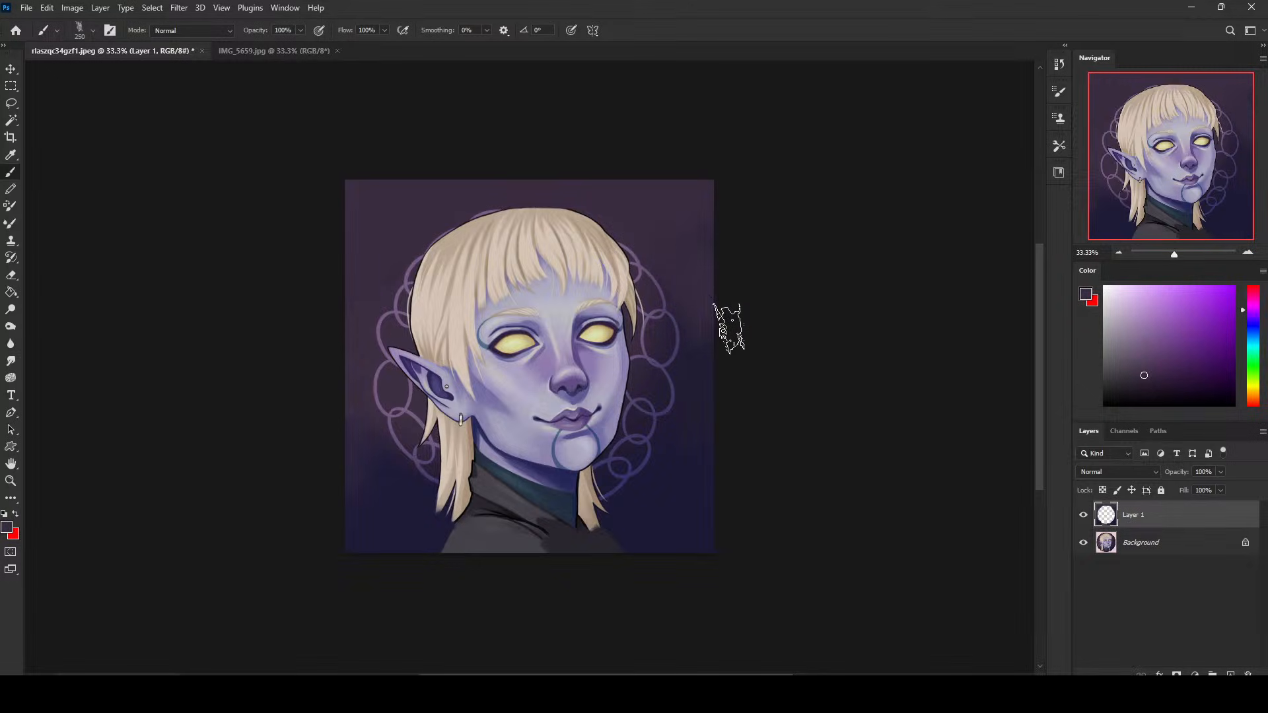
# - Smooth the purple-to-navy background gradient along the portrait's outer edges with sampled background colours
pyautogui.keyDown('alt'); pyautogui.click(697, 305); pyautogui.keyUp('alt')
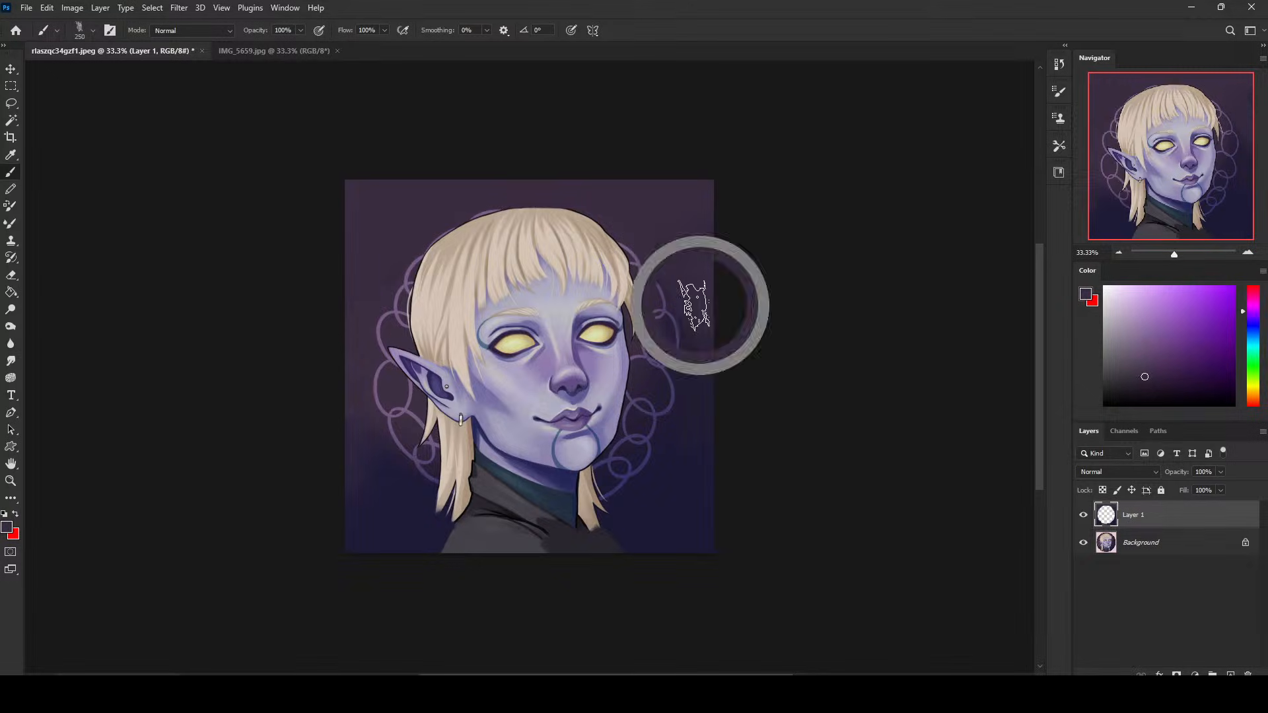
pyautogui.keyDown('alt'); pyautogui.click(685, 456); pyautogui.keyUp('alt')
pyautogui.keyDown('alt'); pyautogui.click(694, 482); pyautogui.keyUp('alt')
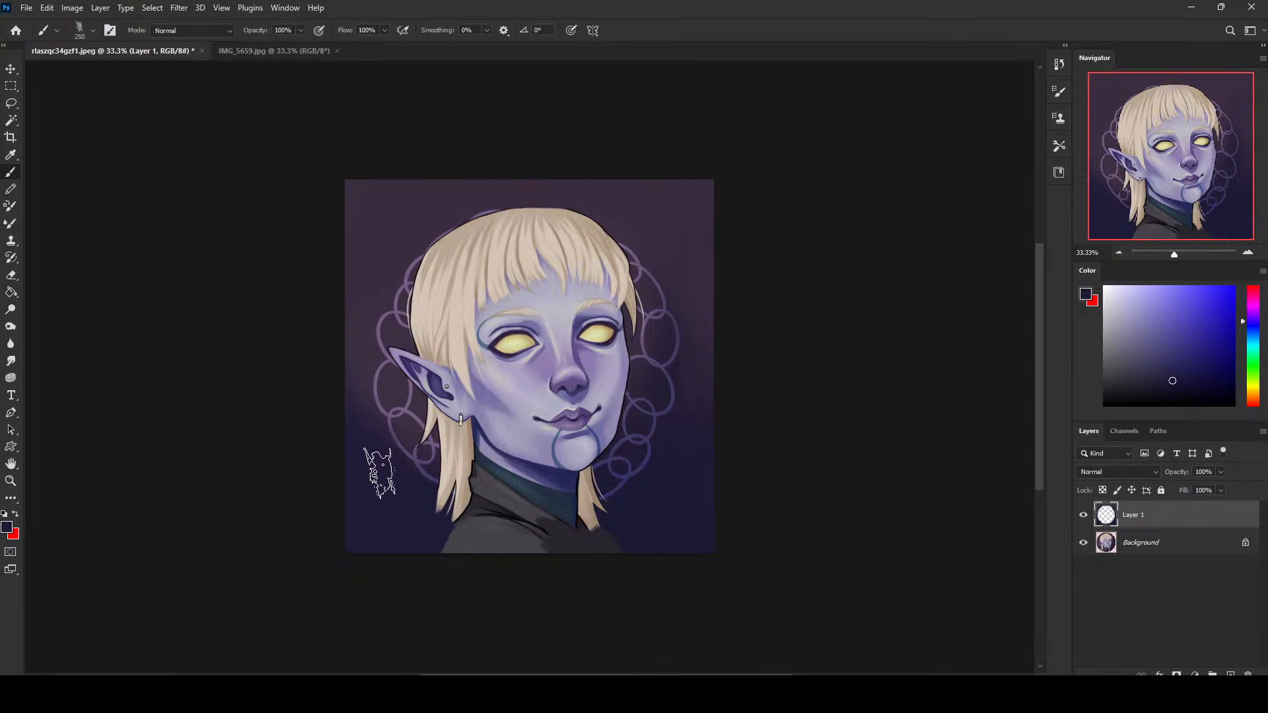
# - Paint out the decorative rings below the pointed ear with sampled background colours and a smaller brush
pyautogui.keyDown('alt'); pyautogui.click(365, 375); pyautogui.keyUp('alt')
pyautogui.press('[')
pyautogui.press('[')
pyautogui.press('[')
pyautogui.press('[')
pyautogui.press('[')
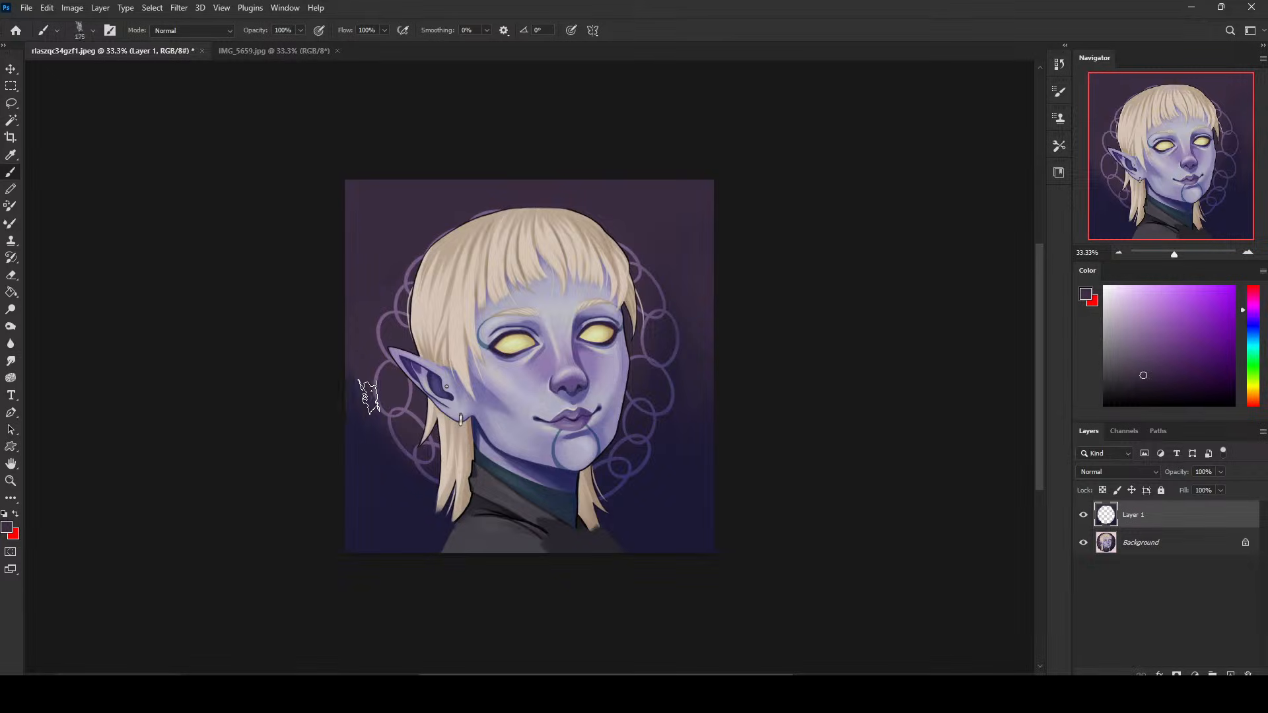
pyautogui.moveTo(365, 396)
pyautogui.mouseDown()
pyautogui.moveTo(399, 398)
pyautogui.moveTo(397, 382)
pyautogui.moveTo(408, 397)
pyautogui.moveTo(404, 447)
pyautogui.moveTo(424, 486)
pyautogui.mouseUp()
pyautogui.keyDown('alt'); pyautogui.click(417, 492); pyautogui.keyUp('alt')
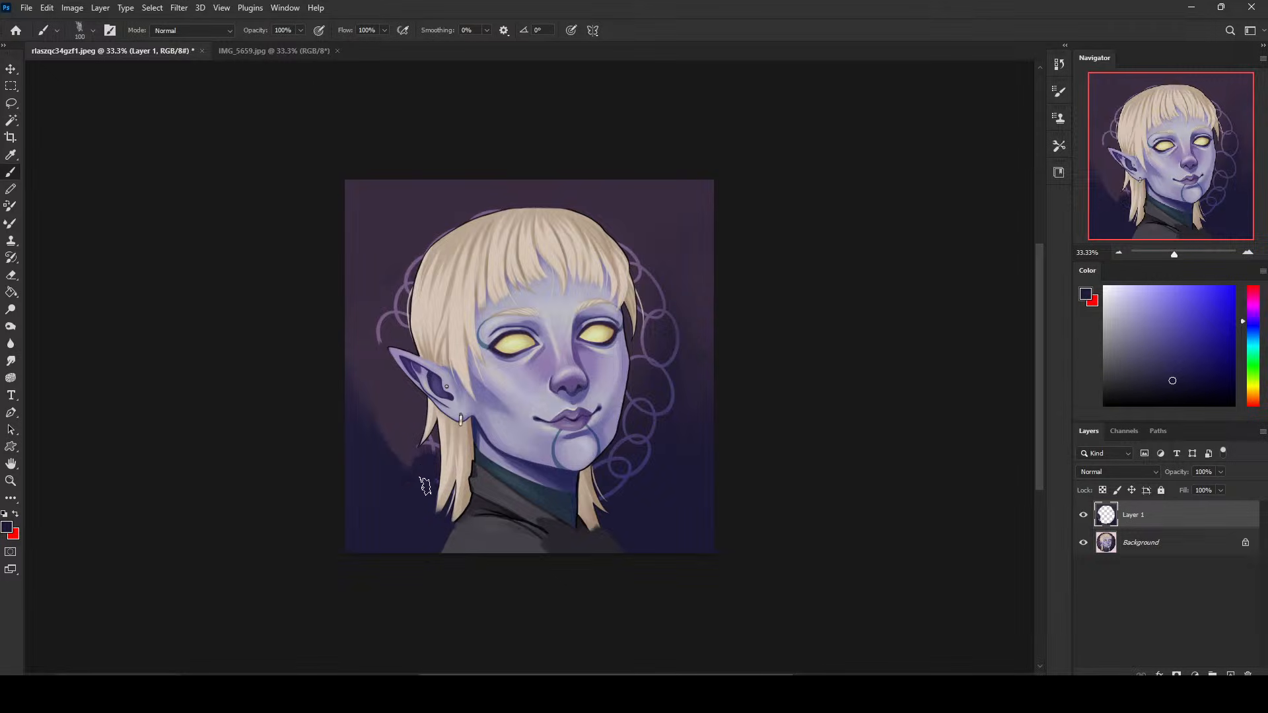
# - Blend the purple and navy background below the pointed ear, enlarging the brush to 250 px
pyautogui.press(']')
pyautogui.press(']')
pyautogui.keyDown('alt'); pyautogui.click(390, 402); pyautogui.keyUp('alt')
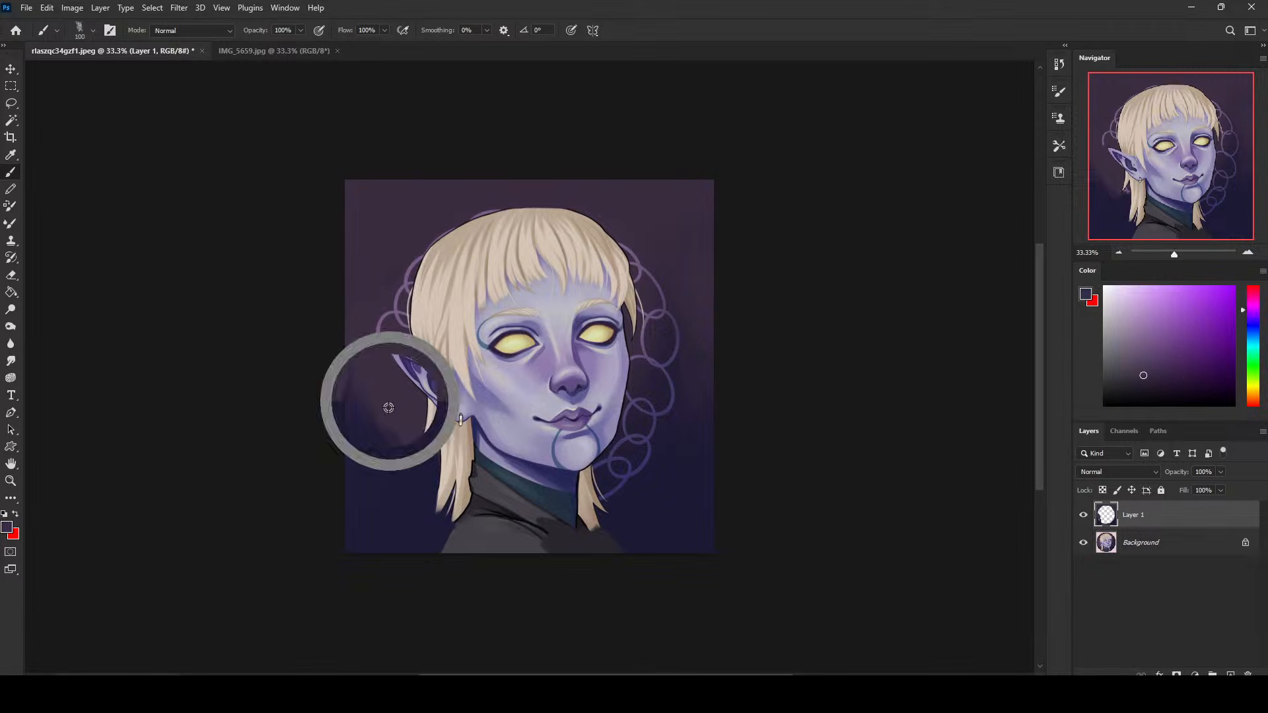
pyautogui.press(']')
pyautogui.press(']')
pyautogui.press(']')
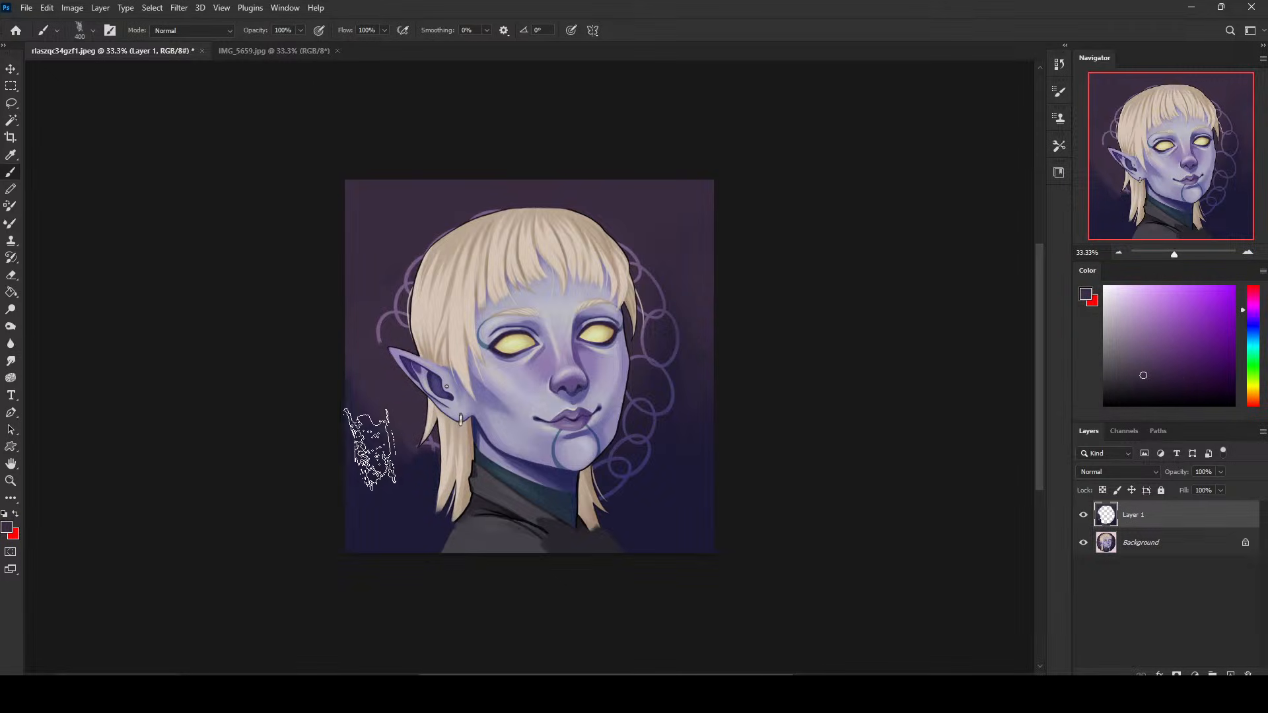
# - Paint sampled navy over the lowest decorative rings to the right of the neck, undoing one stroke and resampling the background
pyautogui.keyDown('alt'); pyautogui.click(678, 474); pyautogui.keyUp('alt')
pyautogui.press('[')
pyautogui.press('[')
pyautogui.press('[')
pyautogui.press('[')
pyautogui.press('[')
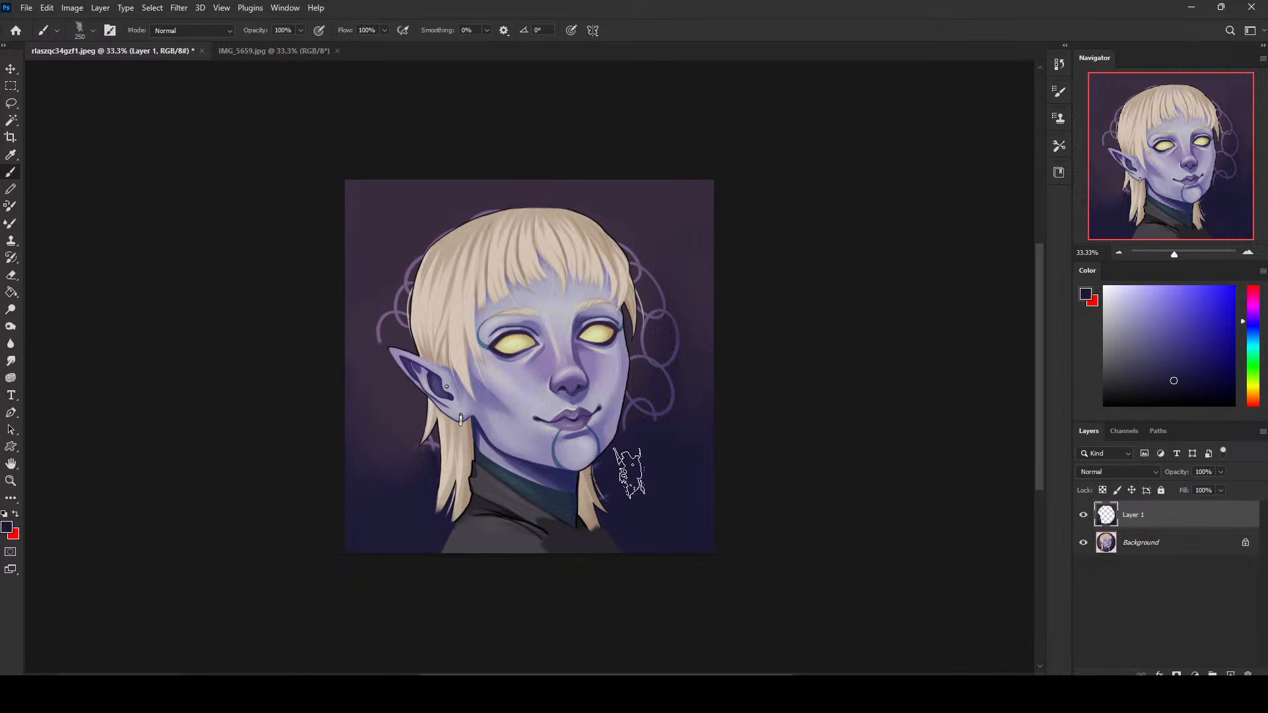
pyautogui.hotkey('ctrl', 'z')
pyautogui.keyDown('alt'); pyautogui.click(672, 432); pyautogui.keyUp('alt')
pyautogui.press(']')
pyautogui.press(']')
pyautogui.press(']')
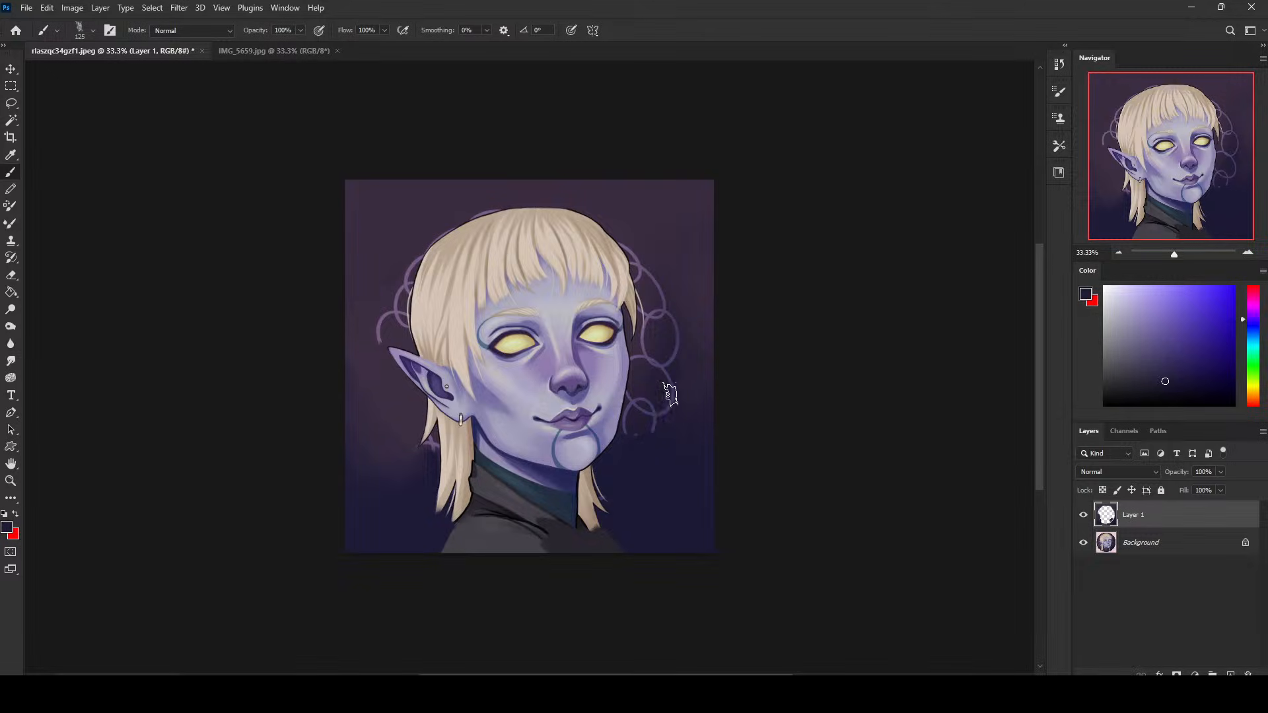
# - Paint out the ring beside the right jaw with sampled navy, reducing the brush to 70 px for the edges
pyautogui.moveTo(669, 395); pyautogui.dragTo(635, 440)
pyautogui.keyDown('alt'); pyautogui.click(660, 384); pyautogui.keyUp('alt')
pyautogui.press('[')
pyautogui.press('[')
pyautogui.press('[')
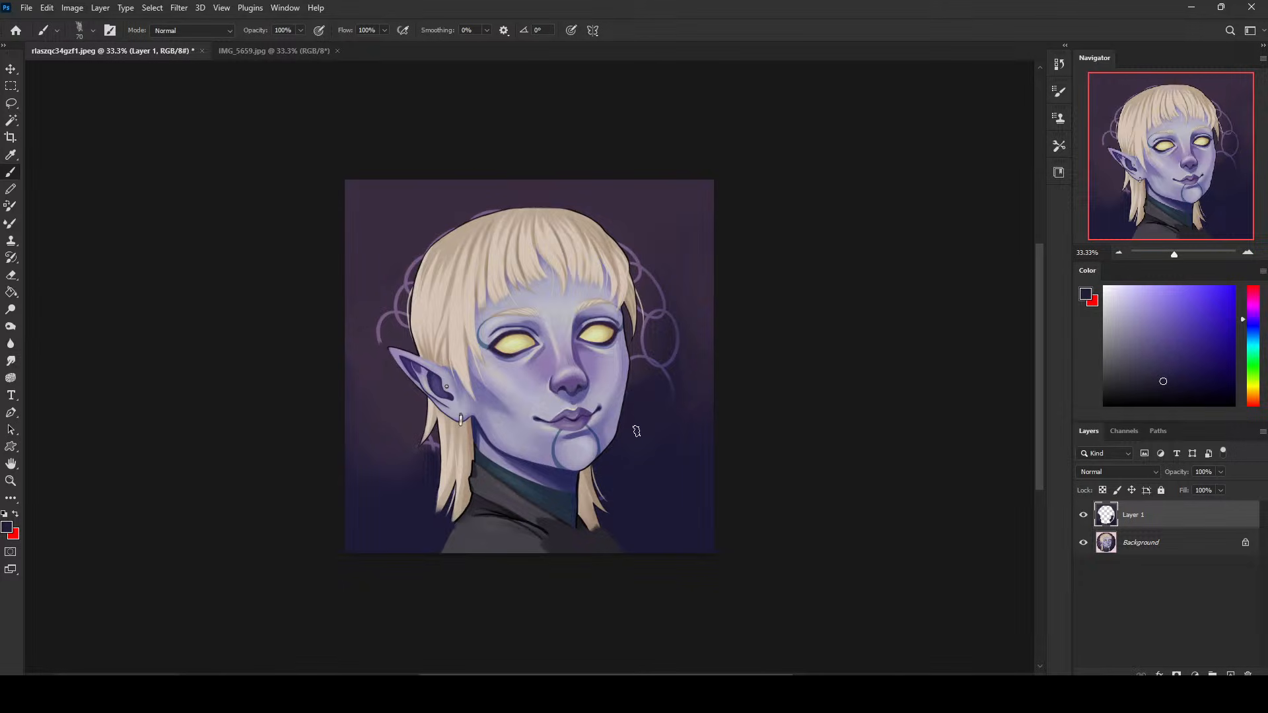
pyautogui.doubleClick(696, 4)
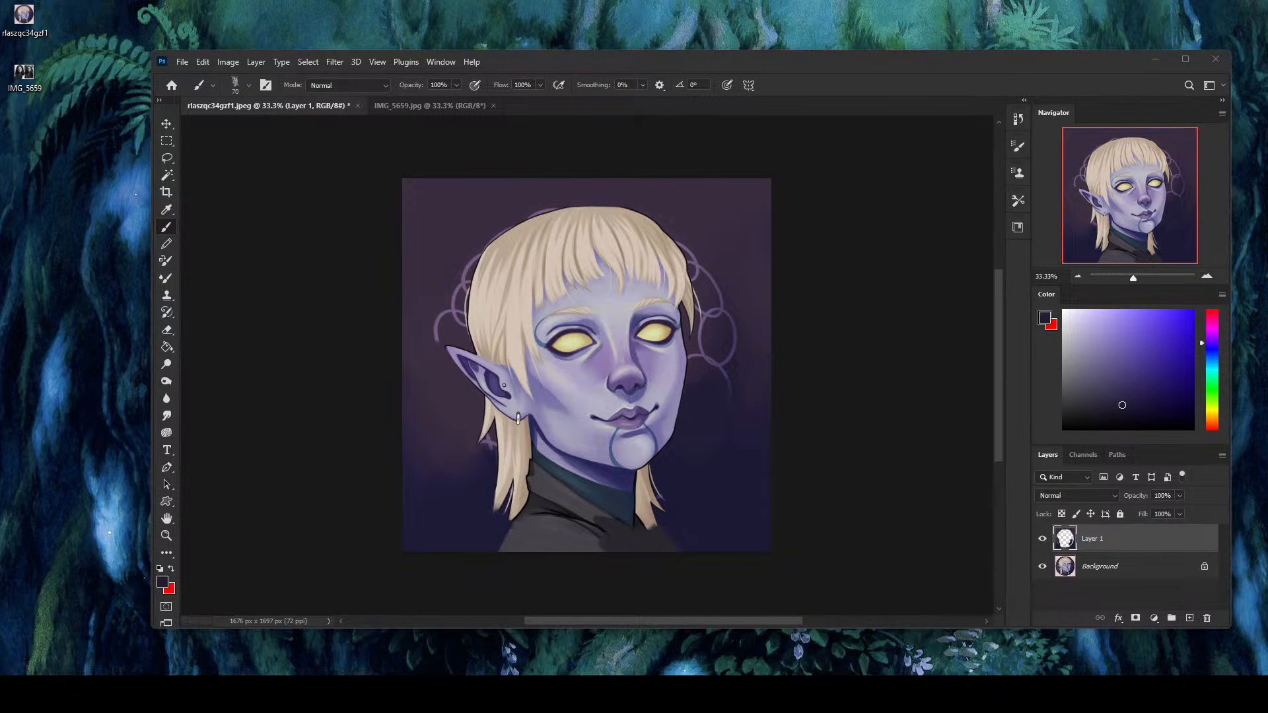
pyautogui.doubleClick(659, 66)
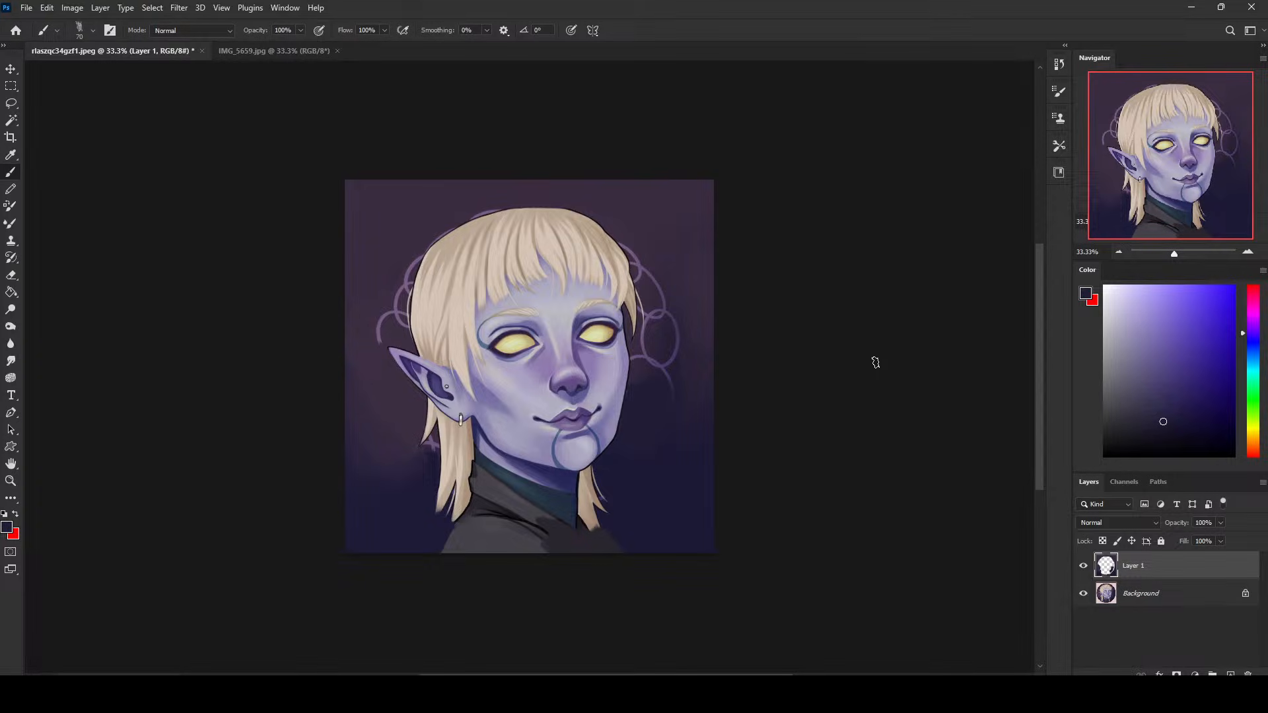
# - Cover the ring beside the right cheek and eye with sampled background colours, enlarging the brush to 150 px
pyautogui.keyDown('alt'); pyautogui.click(642, 350); pyautogui.keyUp('alt')
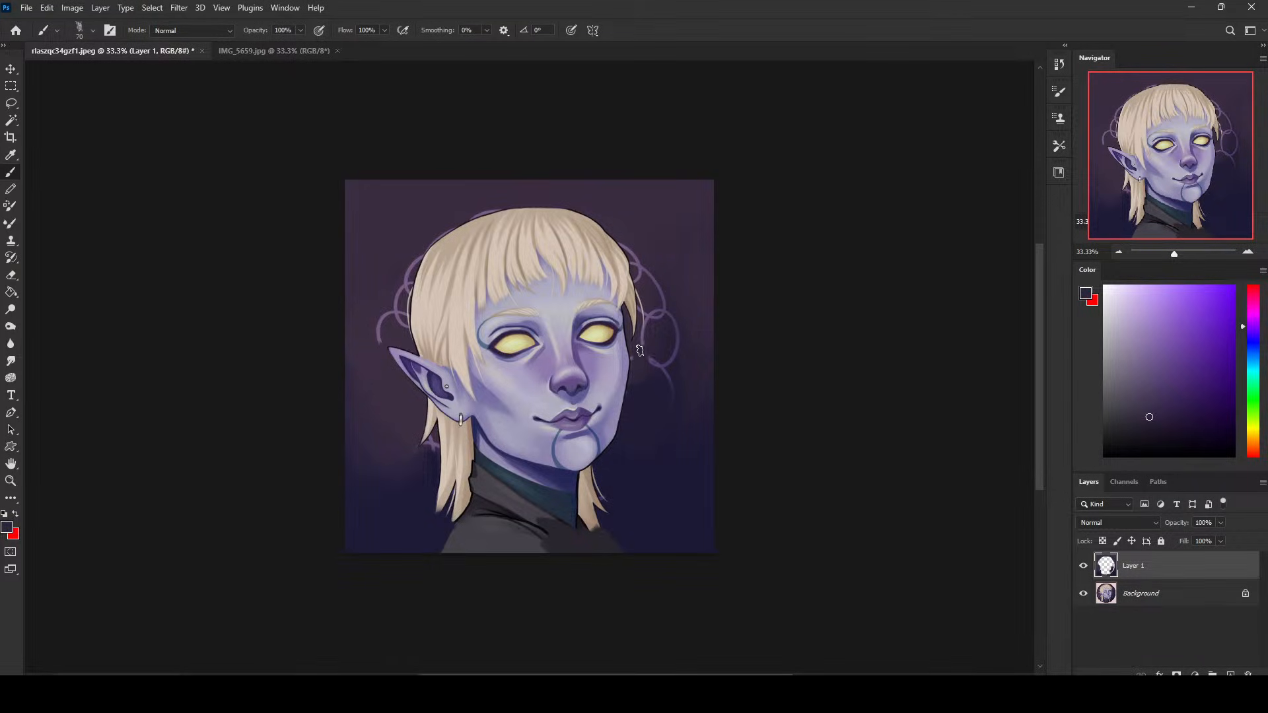
pyautogui.keyDown('alt'); pyautogui.click(648, 387); pyautogui.keyUp('alt')
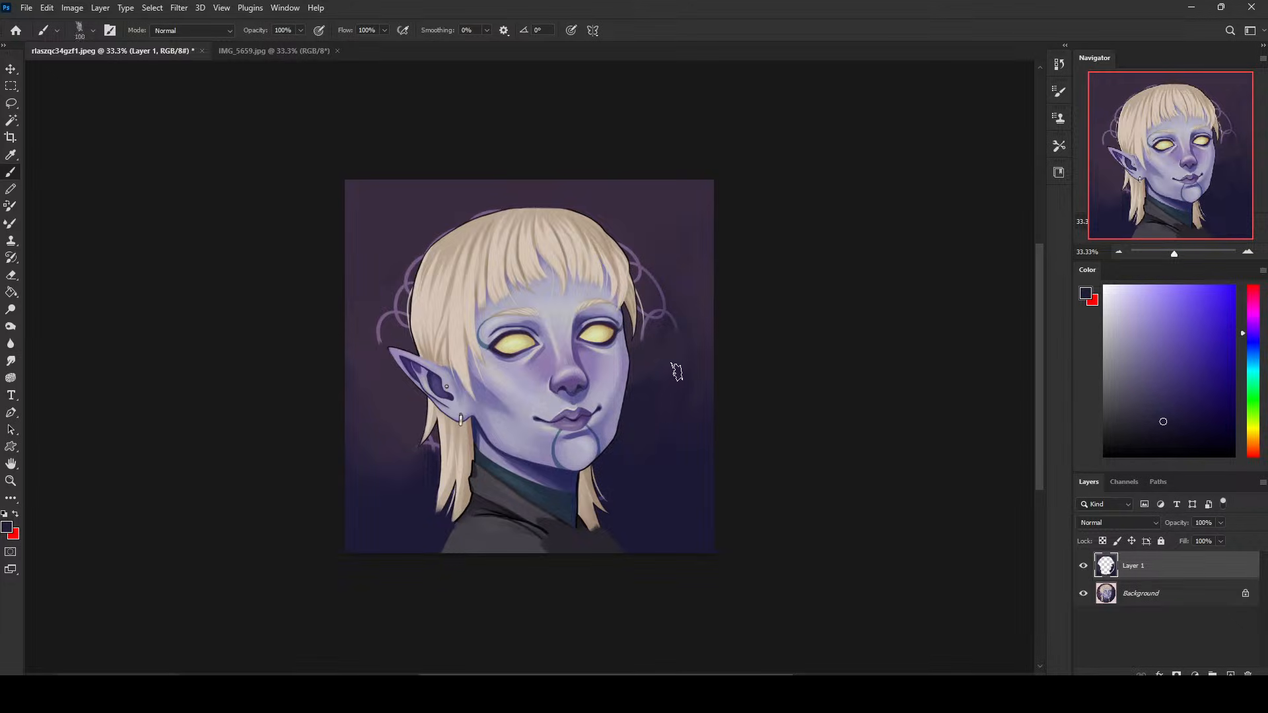
pyautogui.press(']')
pyautogui.press(']')
pyautogui.moveTo(669, 351)
pyautogui.mouseDown()
pyautogui.moveTo(658, 319)
pyautogui.moveTo(683, 318)
pyautogui.mouseUp()
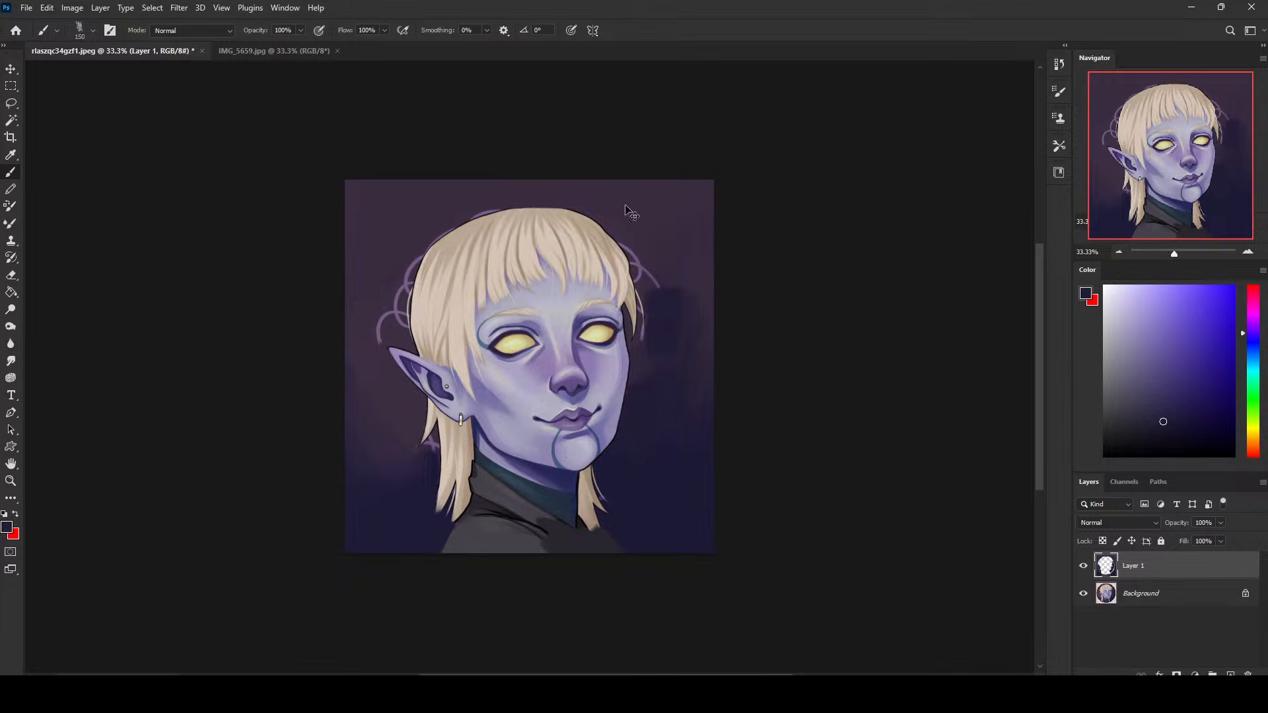
# - Paint out the remaining rings beside the hair on the portrait's right side with sampled dark purple
pyautogui.keyDown('alt'); pyautogui.click(667, 280); pyautogui.keyUp('alt')
pyautogui.moveTo(666, 253)
pyautogui.mouseDown()
pyautogui.moveTo(657, 295)
pyautogui.moveTo(643, 256)
pyautogui.mouseUp()
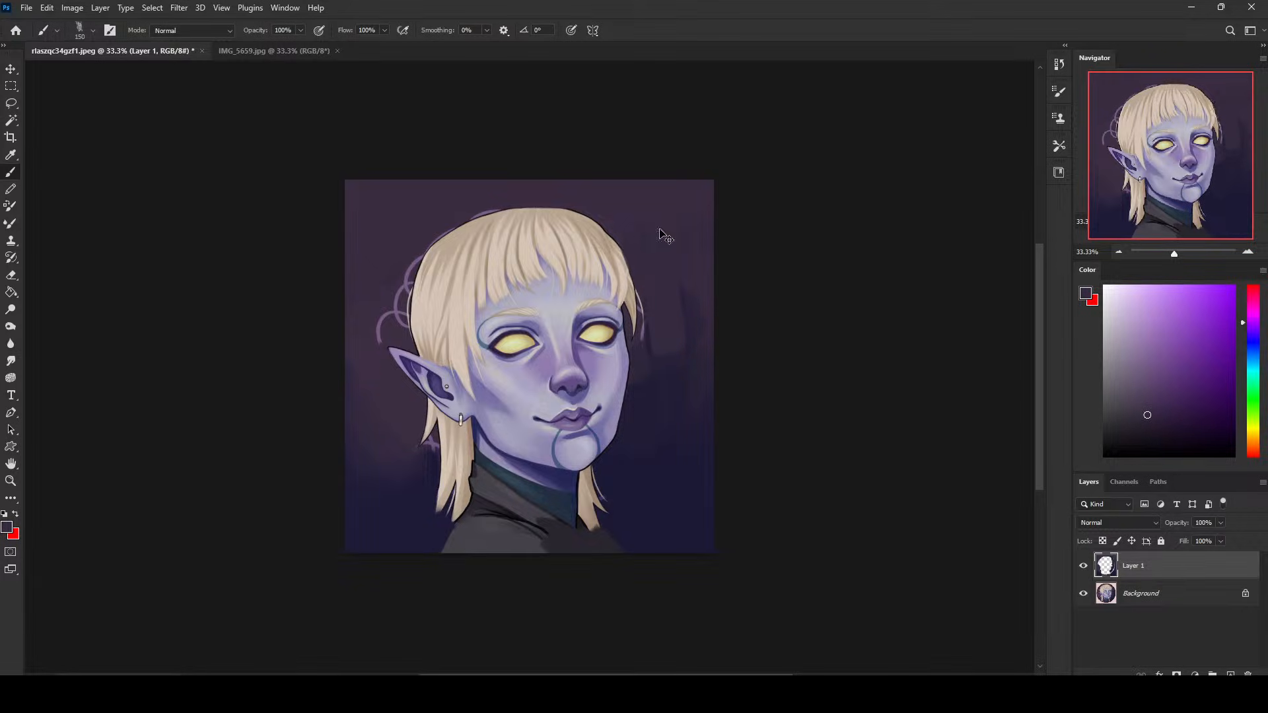
pyautogui.press('[')
pyautogui.press('[')
pyautogui.press('[')
# - Smooth the purple-to-navy gradient right of the face with a 400 px brush, then reduce the brush to 125 px
pyautogui.press(']')
pyautogui.press(']')
pyautogui.press(']')
pyautogui.press(']')
pyautogui.press(']')
pyautogui.press(']')
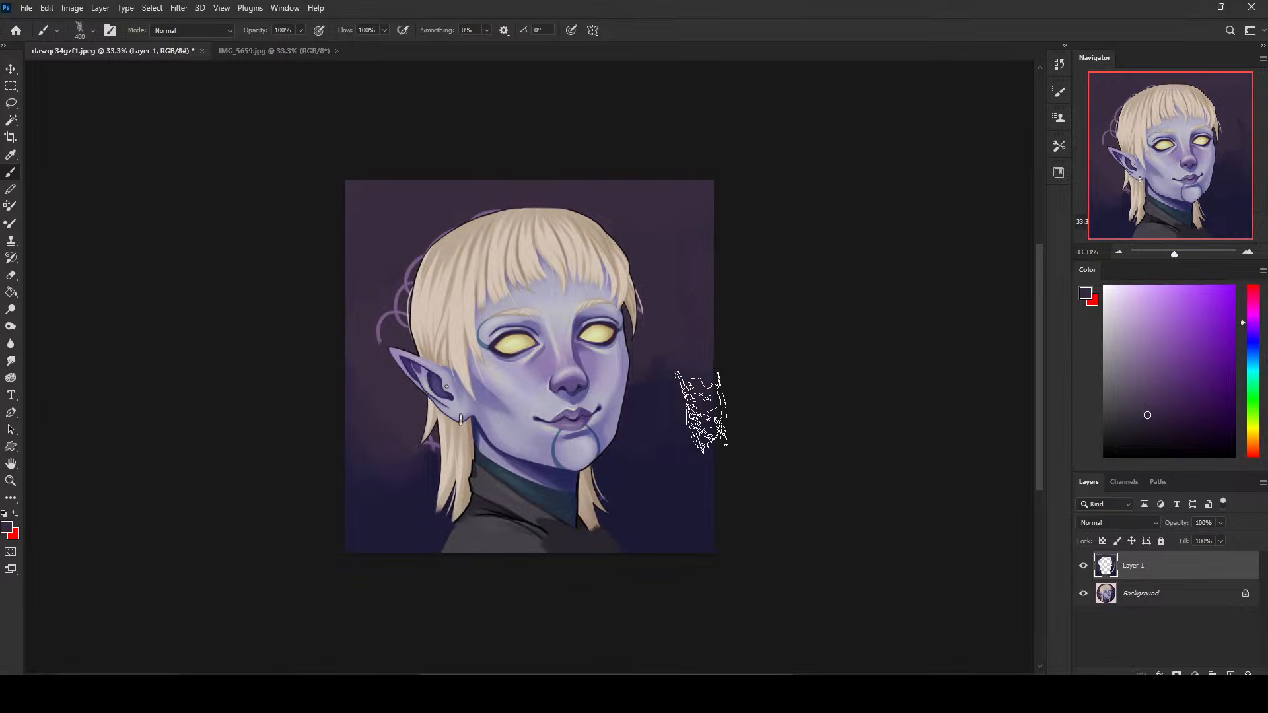
pyautogui.keyDown('alt'); pyautogui.click(679, 374); pyautogui.keyUp('alt')
pyautogui.keyDown('alt'); pyautogui.click(668, 462); pyautogui.keyUp('alt')
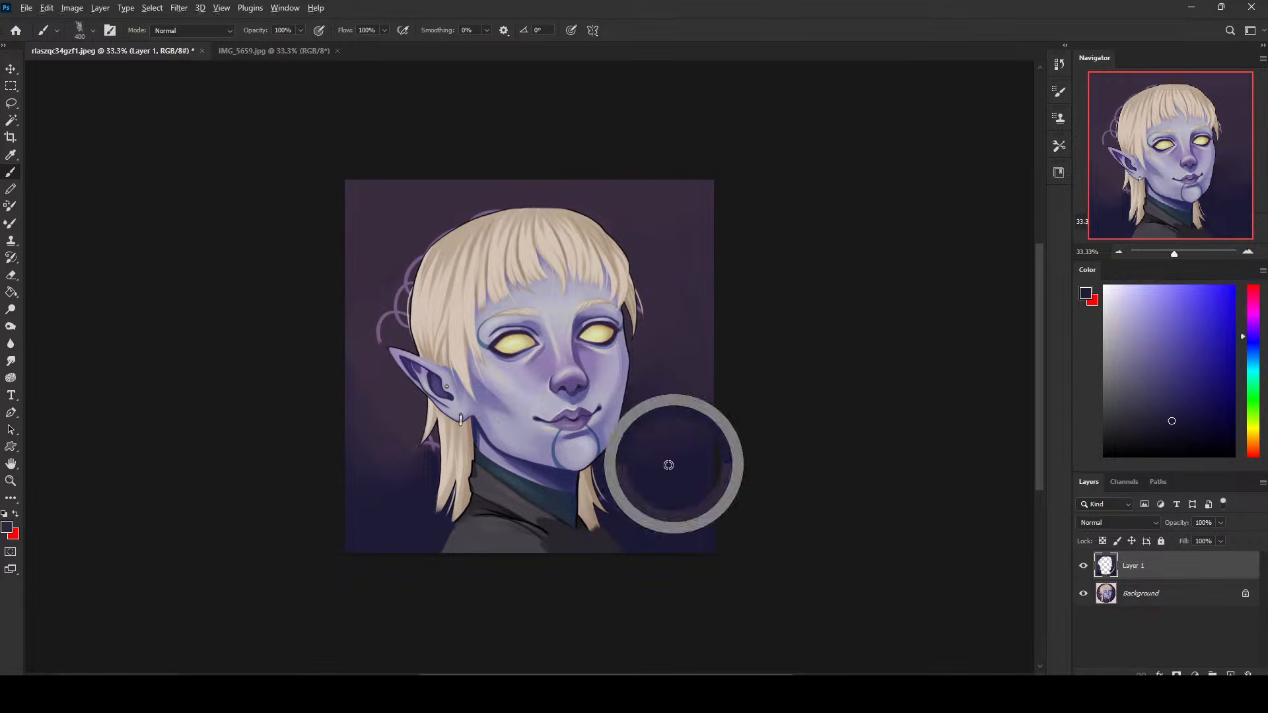
pyautogui.press('[')
pyautogui.press('[')
pyautogui.press('[')
pyautogui.press('[')
pyautogui.press('[')
pyautogui.press('[')
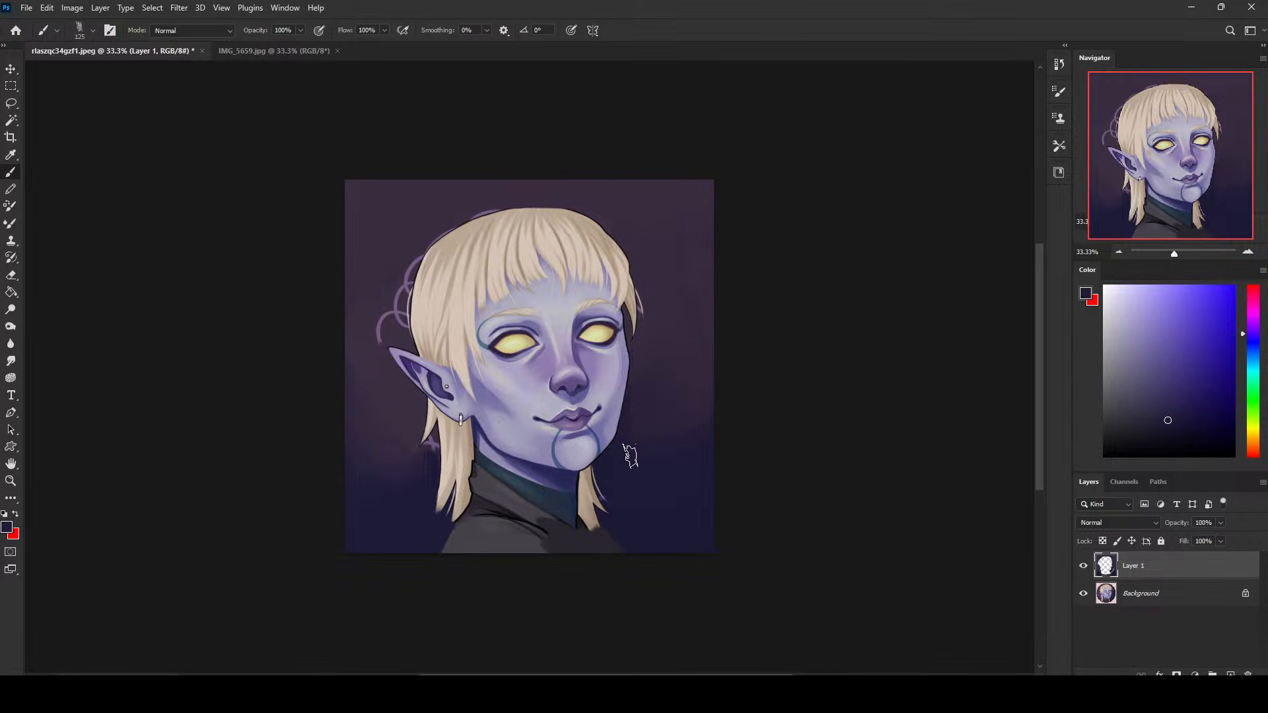
# - Paint out the remaining rings beside the hair and above the pointed ear with sampled dark purple
pyautogui.keyDown('alt'); pyautogui.click(687, 477); pyautogui.keyUp('alt')
pyautogui.keyDown('alt'); pyautogui.click(370, 303); pyautogui.keyUp('alt')
pyautogui.moveTo(389, 322); pyautogui.dragTo(406, 265)
pyautogui.hotkey('ctrl', 'z')
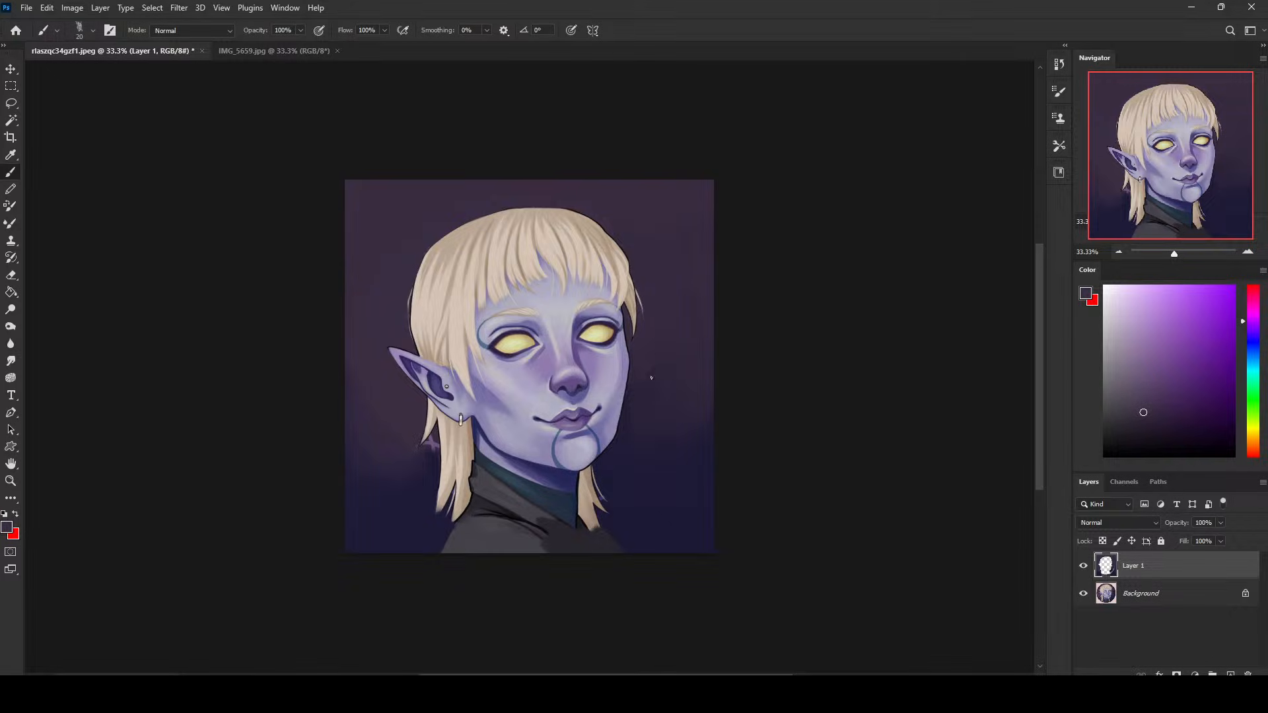
# - Clean up the background around the lower hair tips with sampled colours and blend the purple into navy below the ear with a 100 px brush
pyautogui.keyDown('alt'); pyautogui.click(615, 493); pyautogui.keyUp('alt')
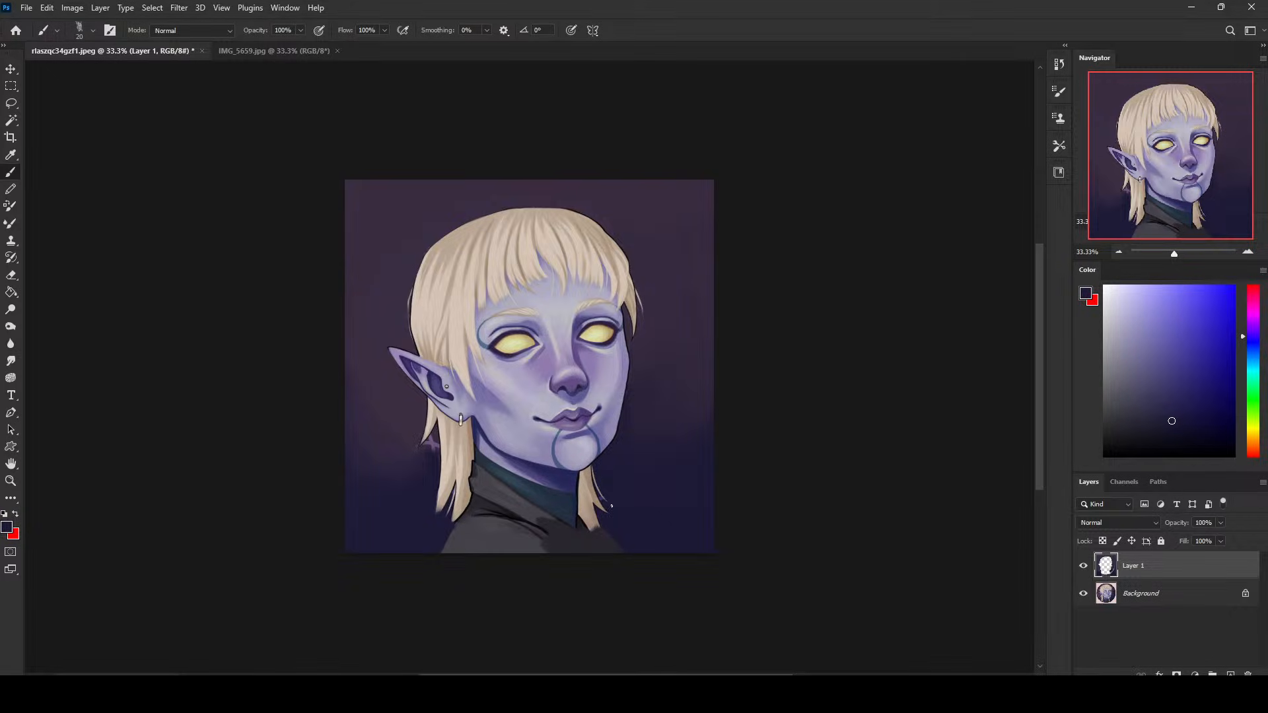
pyautogui.keyDown('alt'); pyautogui.click(433, 436); pyautogui.keyUp('alt')
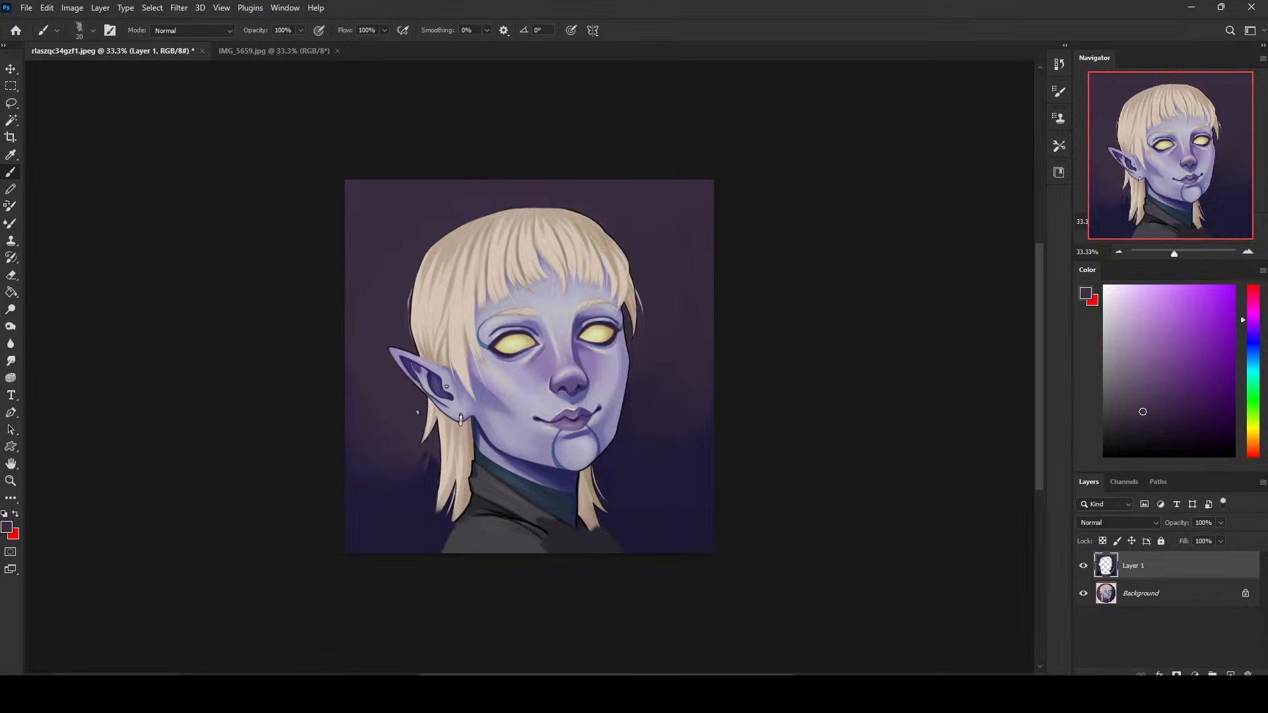
pyautogui.keyDown('alt'); pyautogui.click(414, 506); pyautogui.keyUp('alt')
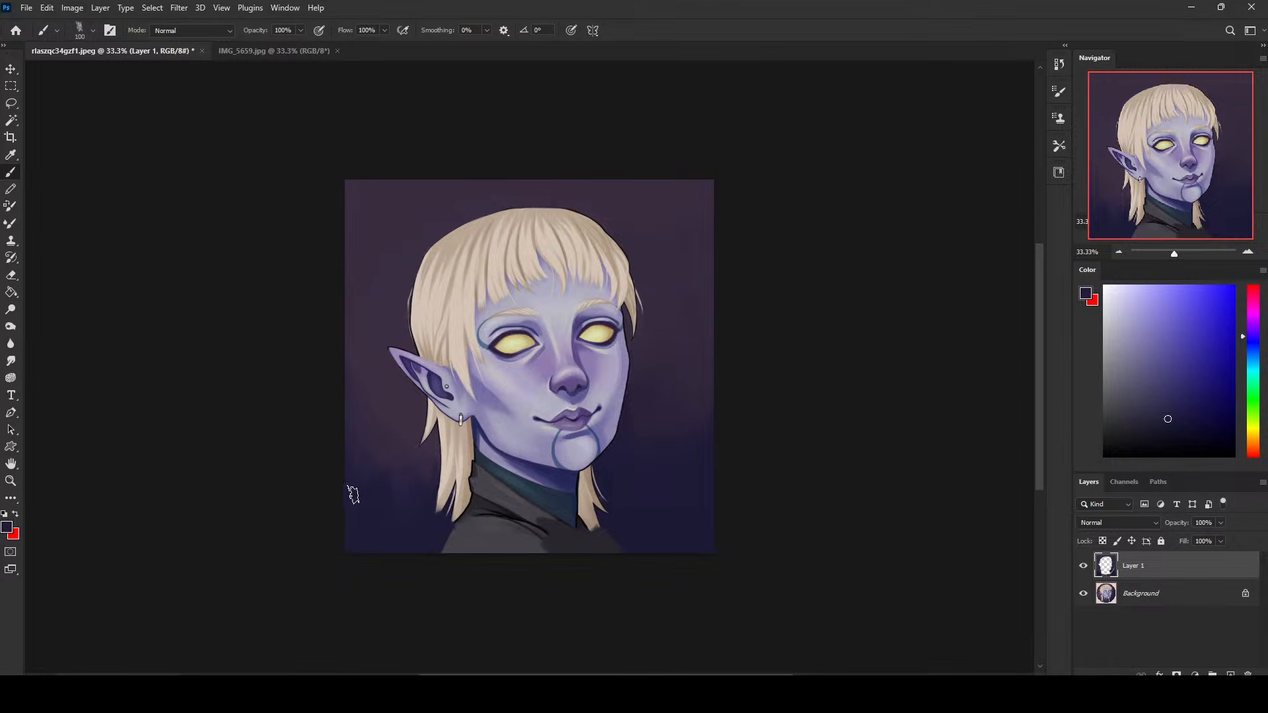
pyautogui.keyDown('alt'); pyautogui.click(388, 516); pyautogui.keyUp('alt')
# - Extend the grey clothing over the right shoulder with sampled greys and a 70 px brush, trimming its edge with sampled navy
pyautogui.keyDown('alt'); pyautogui.click(524, 535); pyautogui.keyUp('alt')
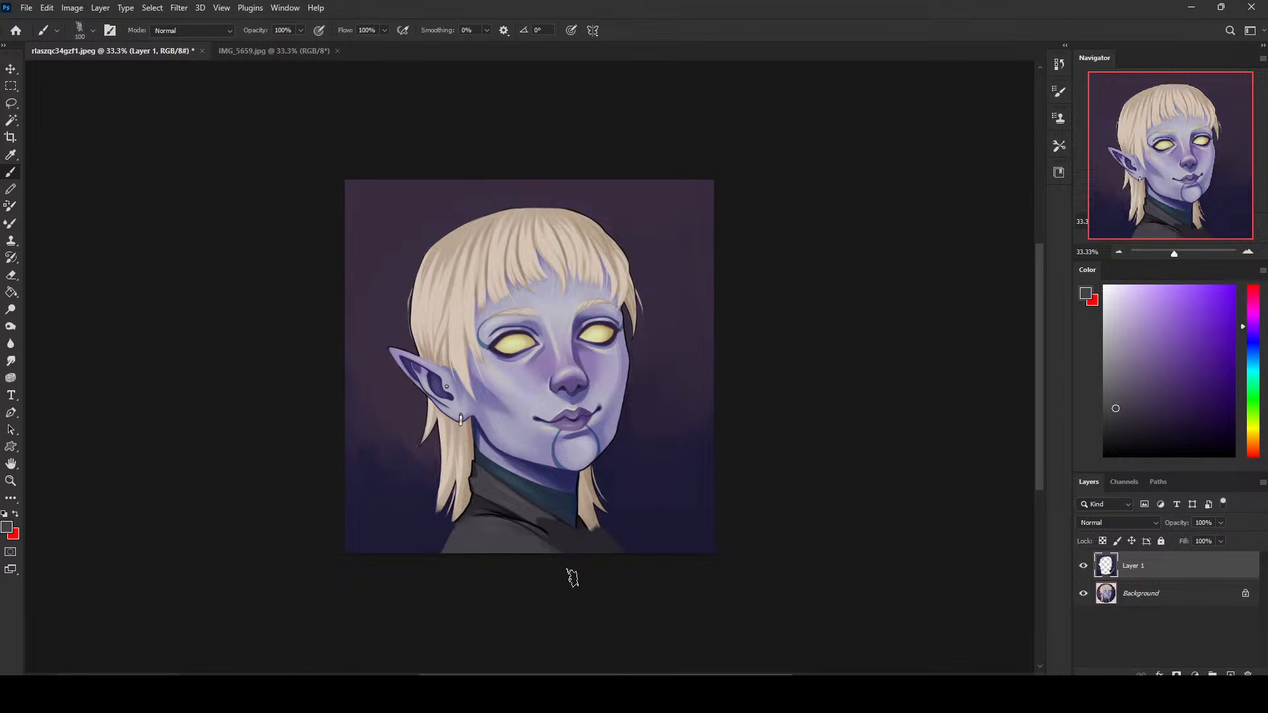
pyautogui.press('[')
pyautogui.press('[')
pyautogui.press('[')
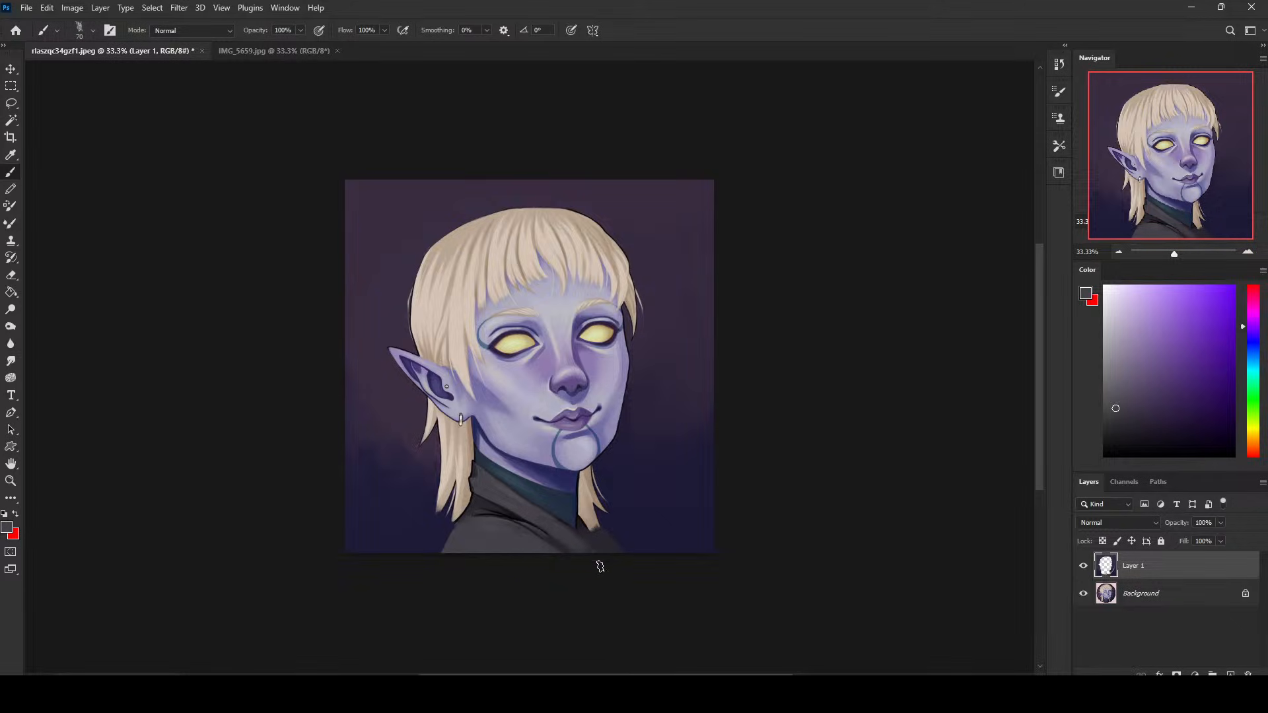
pyautogui.keyDown('alt'); pyautogui.click(598, 543); pyautogui.keyUp('alt')
pyautogui.keyDown('alt'); pyautogui.click(600, 540); pyautogui.keyUp('alt')
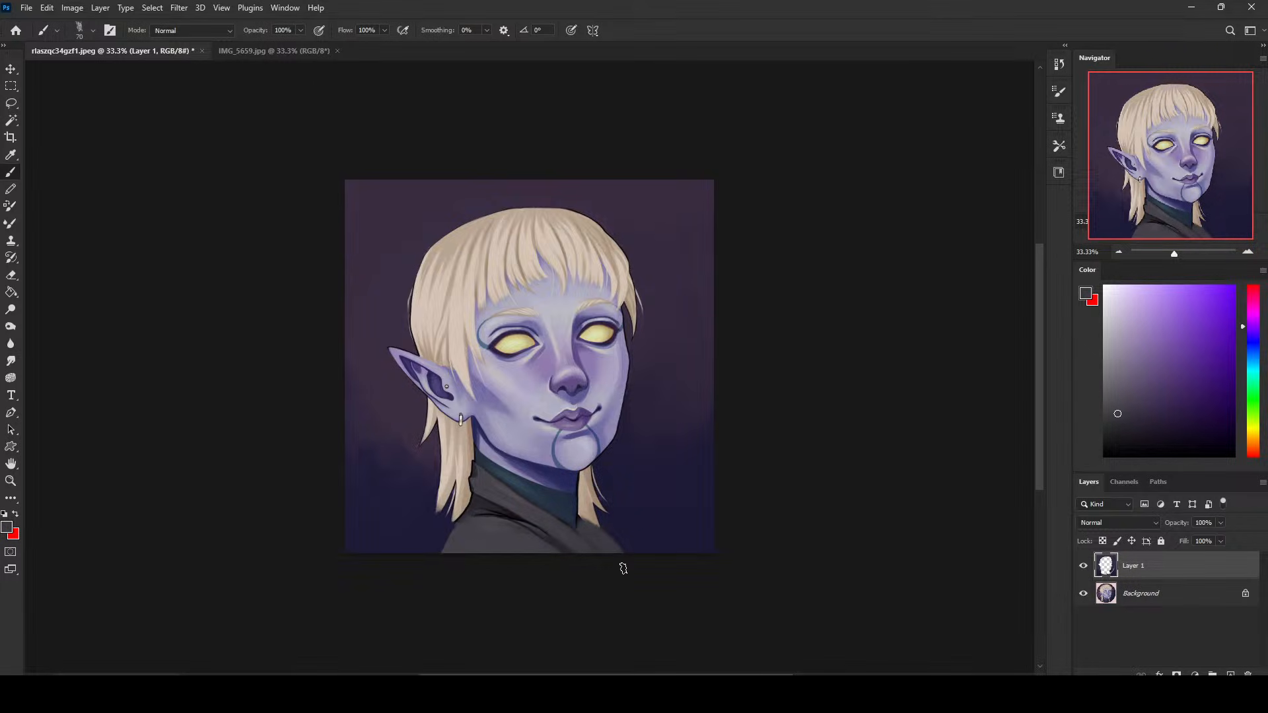
pyautogui.keyDown('alt'); pyautogui.click(608, 524); pyautogui.keyUp('alt')
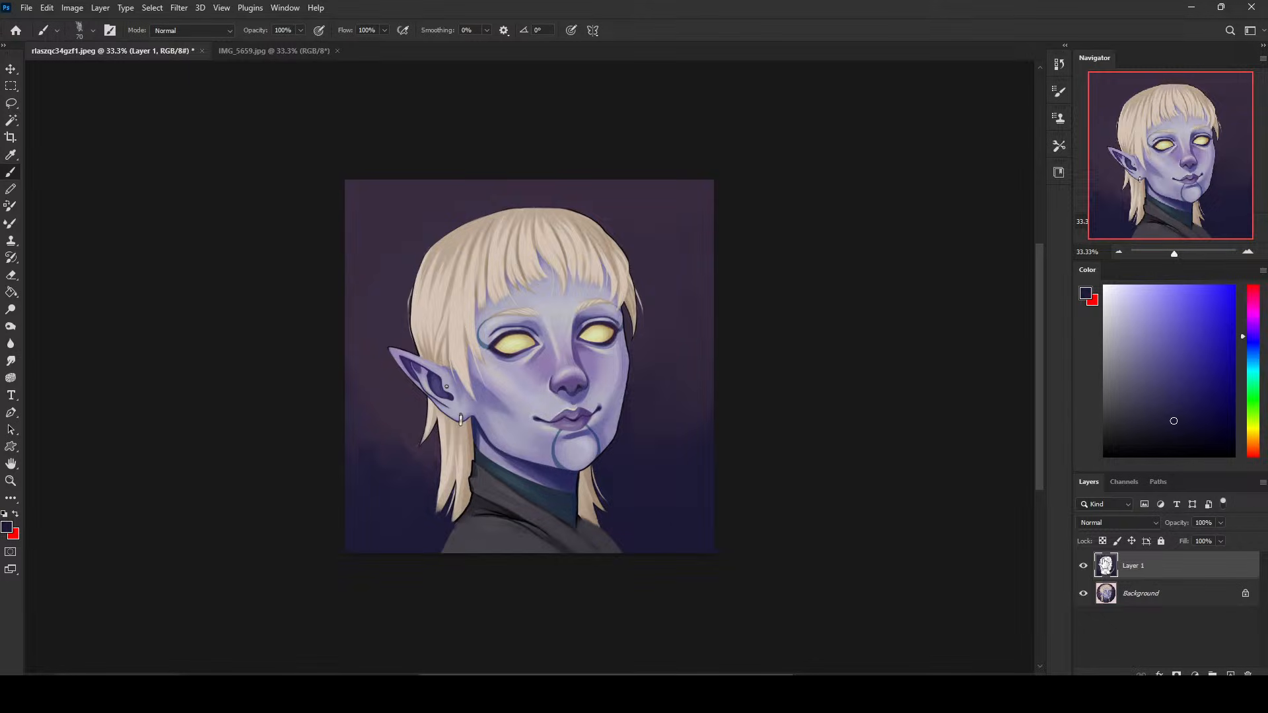
# - Compare the portrait with and without the paint-over on Layer 1, and merge that layer down into the Background
pyautogui.click(1084, 566)
pyautogui.click(1083, 567)
pyautogui.click(1084, 567)
pyautogui.click(1084, 567)
pyautogui.click(1084, 567)
pyautogui.click(1084, 566)
pyautogui.rightClick(1155, 568)
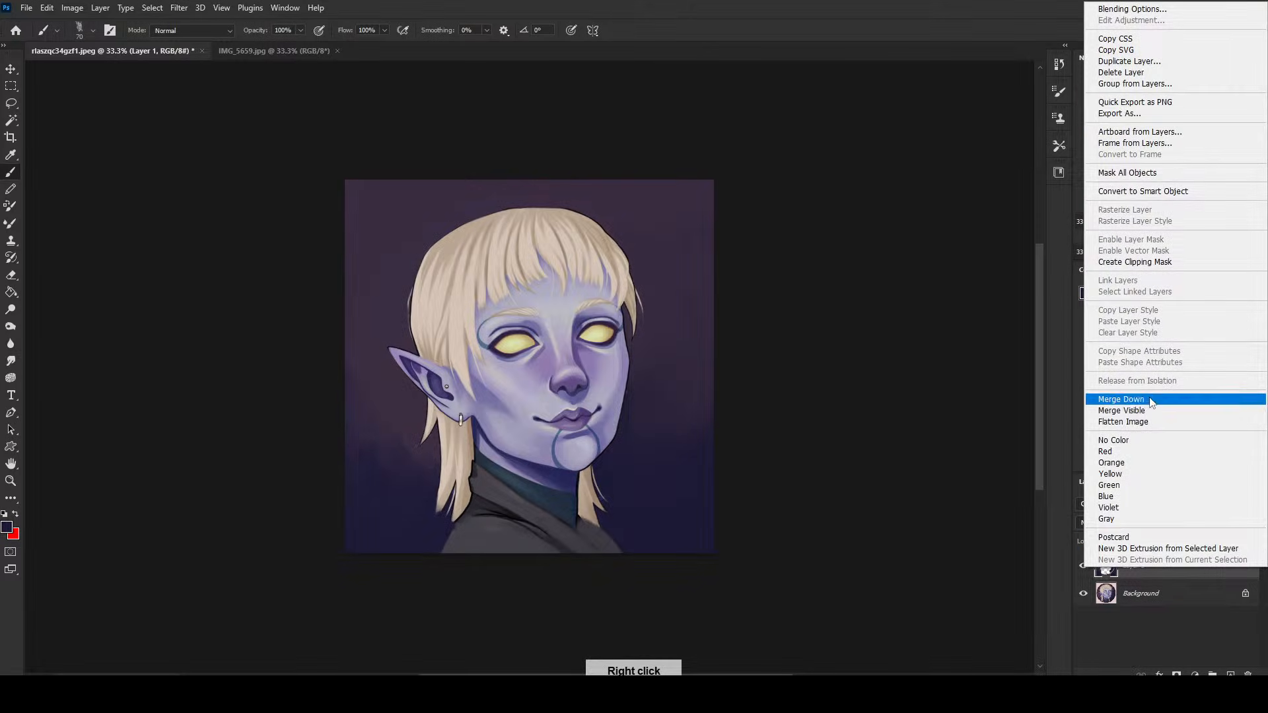
pyautogui.click(1163, 400)
# - Add a new layer above the Background and fill it with sampled dark purple using the Paint Bucket
pyautogui.click(1230, 674)
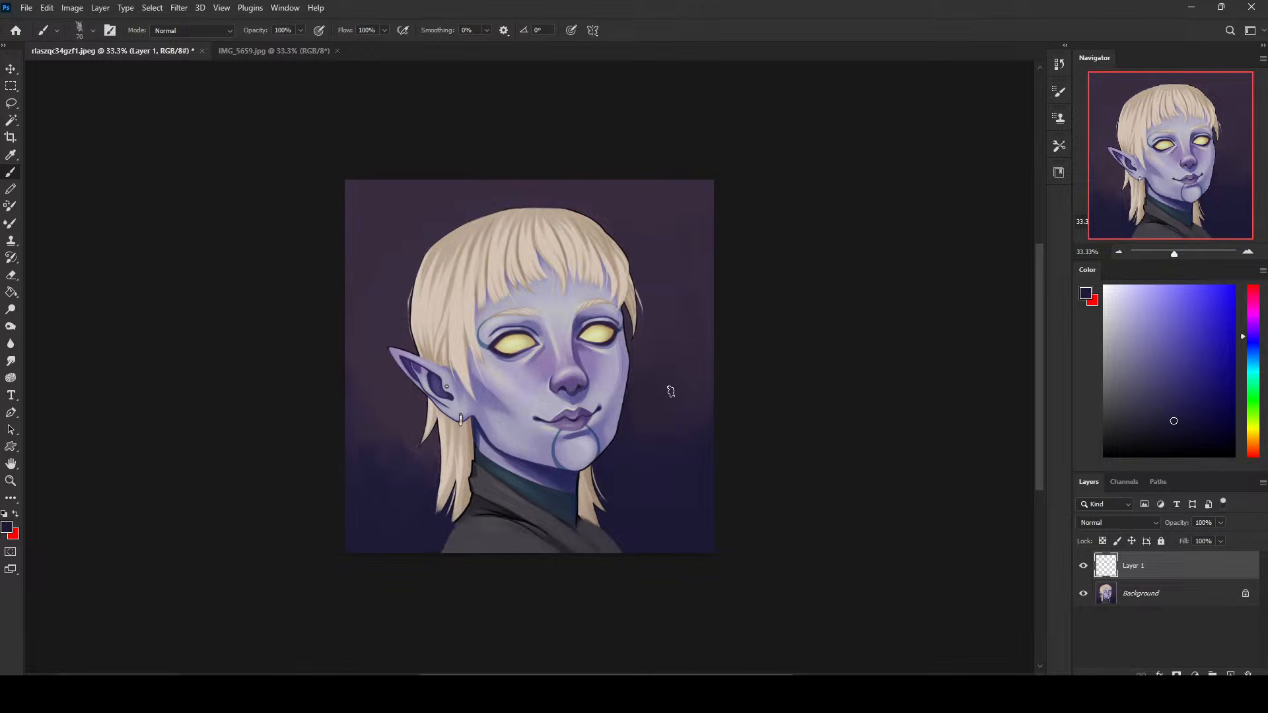
pyautogui.rightClick(644, 325)
pyautogui.click(807, 208)
pyautogui.press('g')
pyautogui.keyDown('alt'); pyautogui.click(642, 373); pyautogui.keyUp('alt')
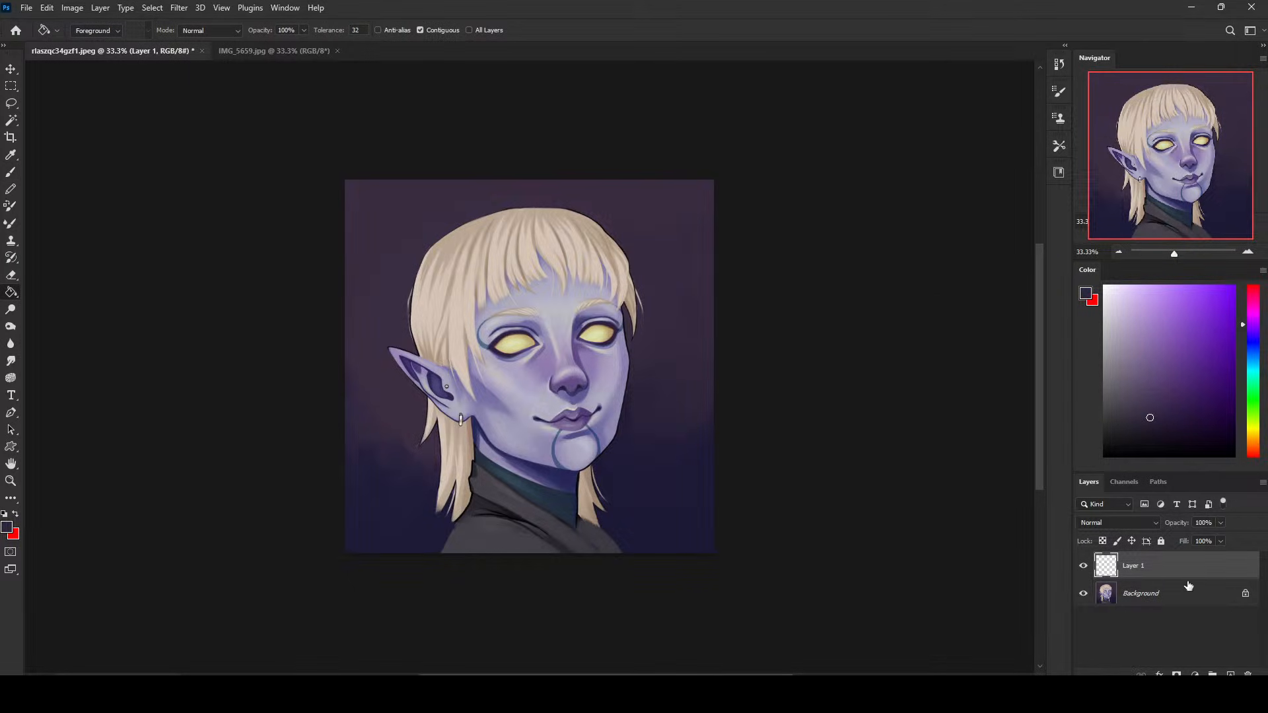
pyautogui.hotkey('shift', 'g')
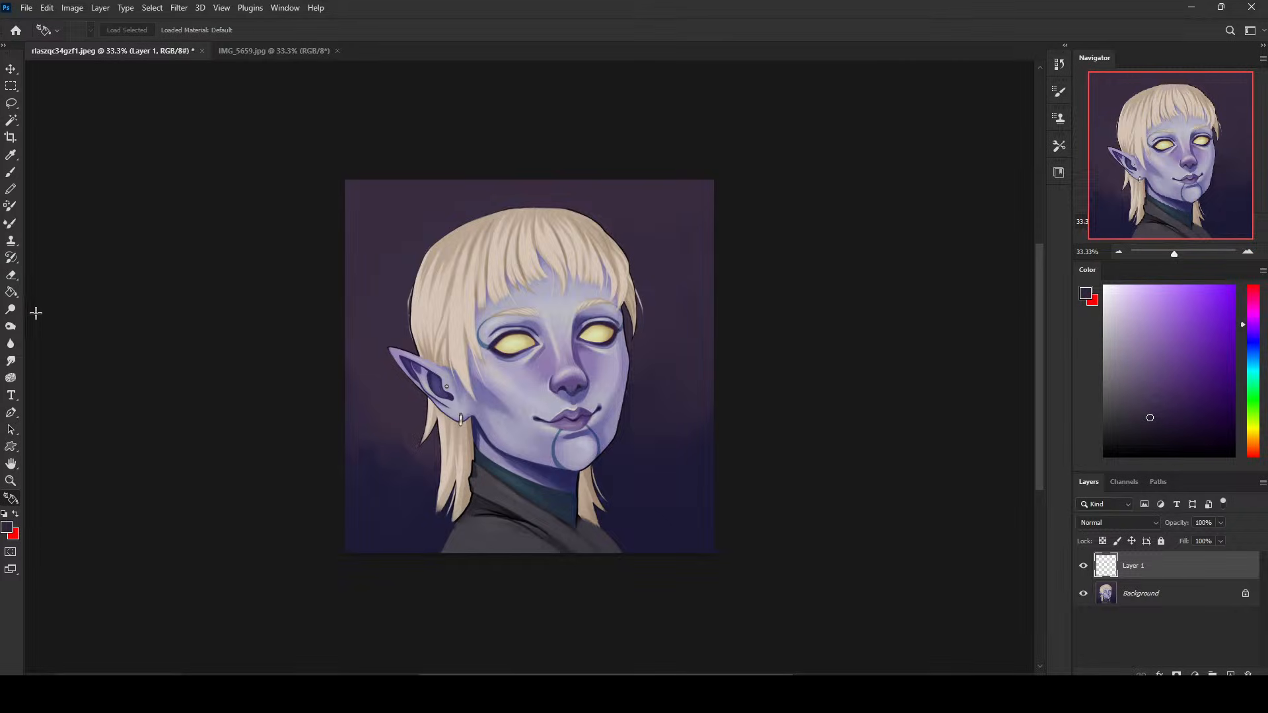
pyautogui.hotkey('shift', 'g')
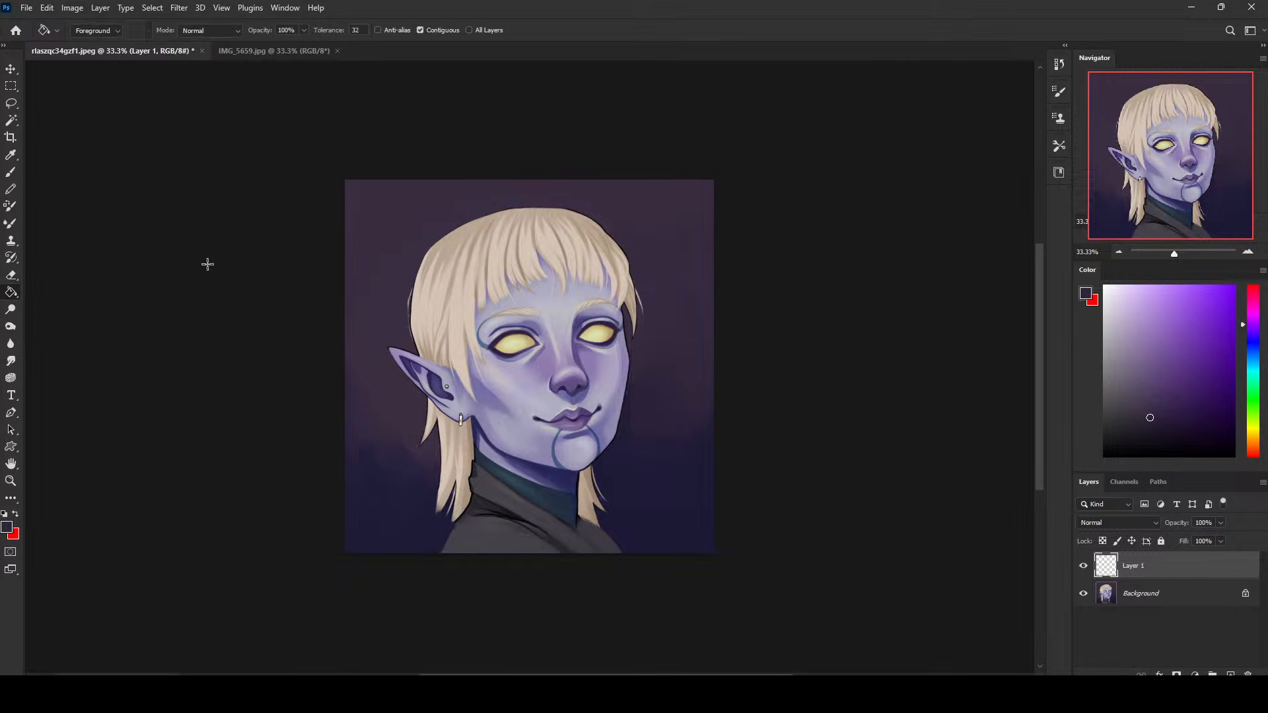
pyautogui.click(644, 402)
# - Set the purple layer's blend mode to Darken and its Fill to 34%
pyautogui.click(1138, 525)
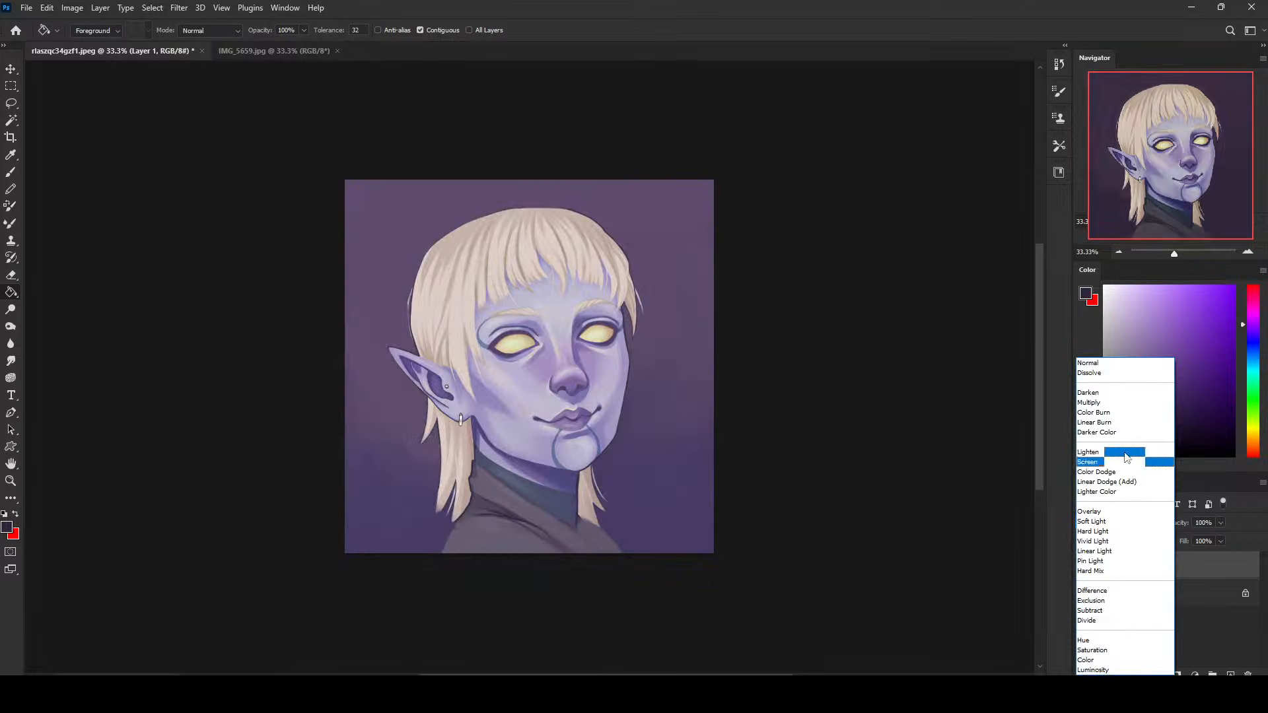
pyautogui.click(1112, 392)
pyautogui.click(1222, 542)
pyautogui.moveTo(1221, 539); pyautogui.dragTo(1181, 557)
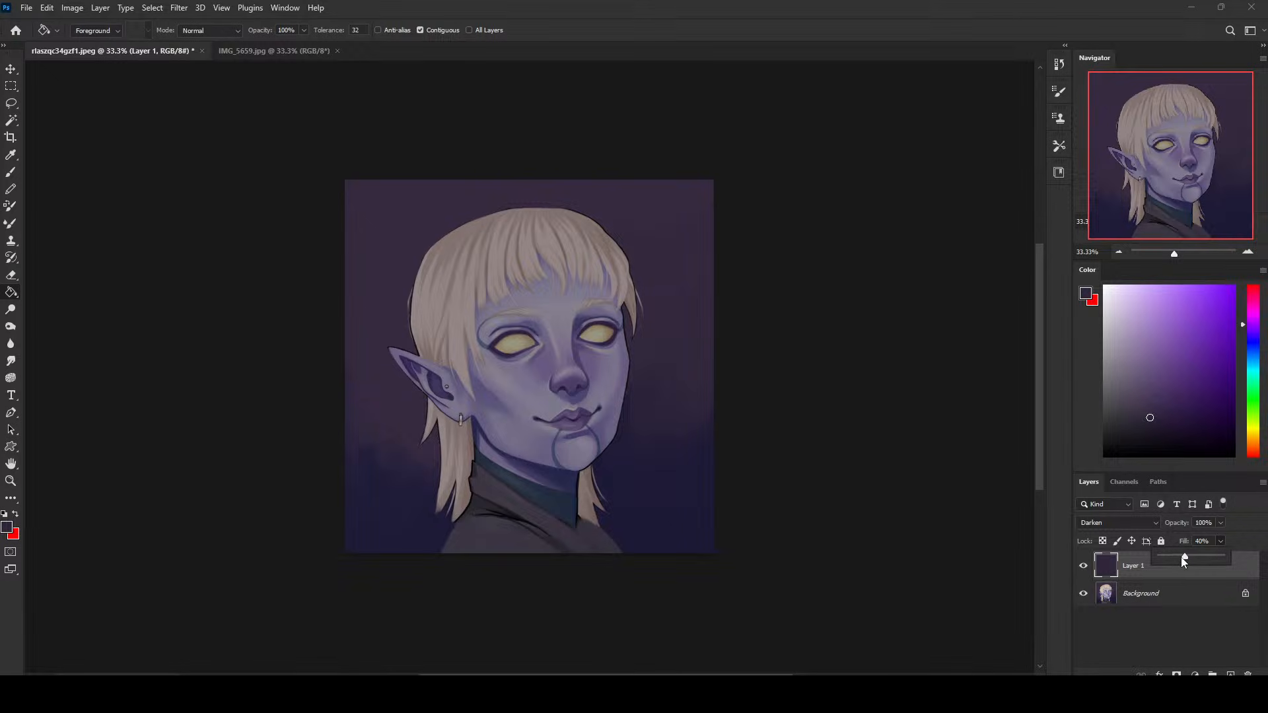
pyautogui.click(652, 334)
# - Erase the dark overlay from both yellow eyes with a soft eraser, enlarging it to 250 px
pyautogui.press('e')
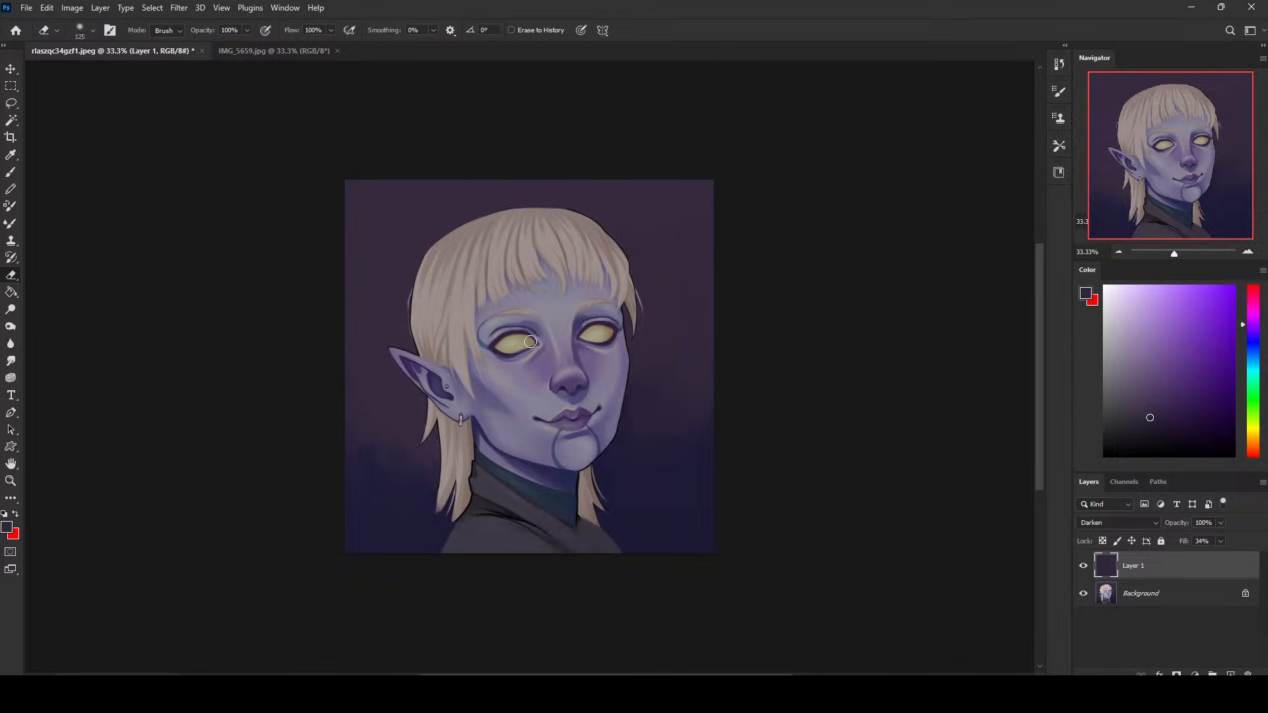
pyautogui.moveTo(531, 342); pyautogui.dragTo(502, 346)
pyautogui.press(']')
pyautogui.press(']')
pyautogui.press(']')
pyautogui.press(']')
pyautogui.moveTo(601, 335); pyautogui.dragTo(608, 333)
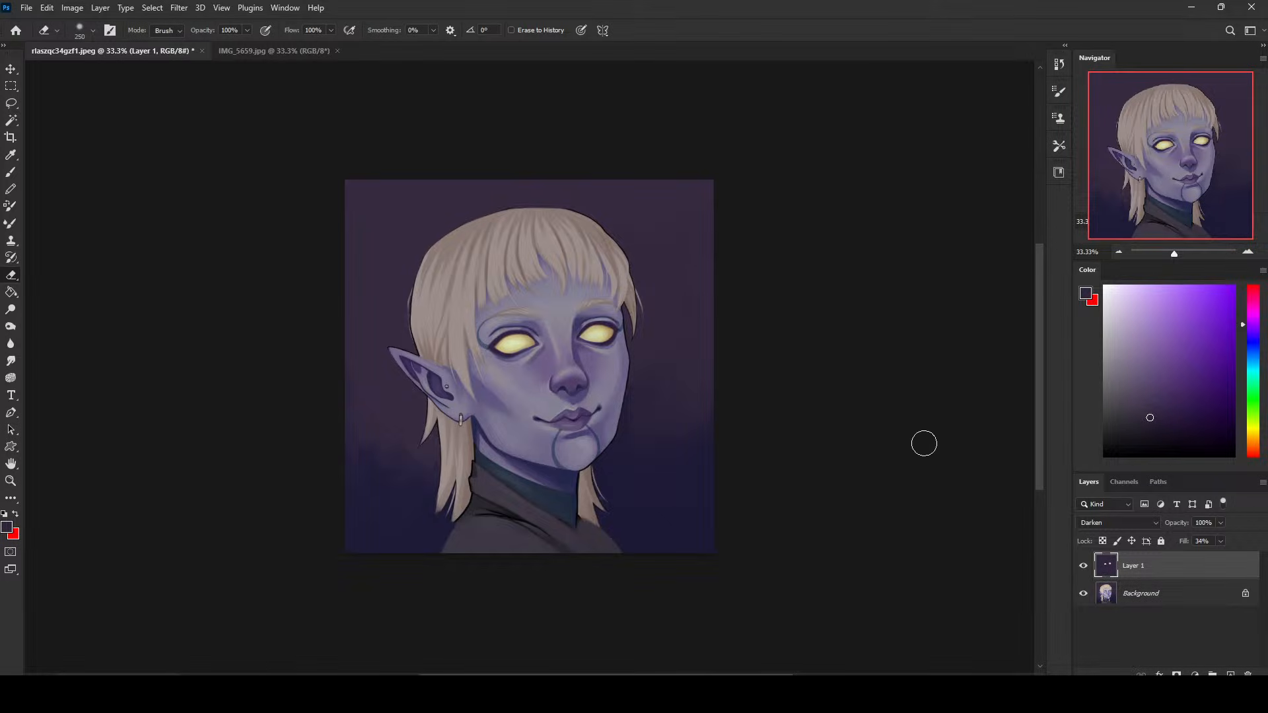
# - Hide Layer 1, sample navy, and prepare a soft round brush enlarged to 1900 px on the Background layer
pyautogui.click(1083, 566)
pyautogui.press('b')
pyautogui.keyDown('alt'); pyautogui.click(392, 492); pyautogui.keyUp('alt')
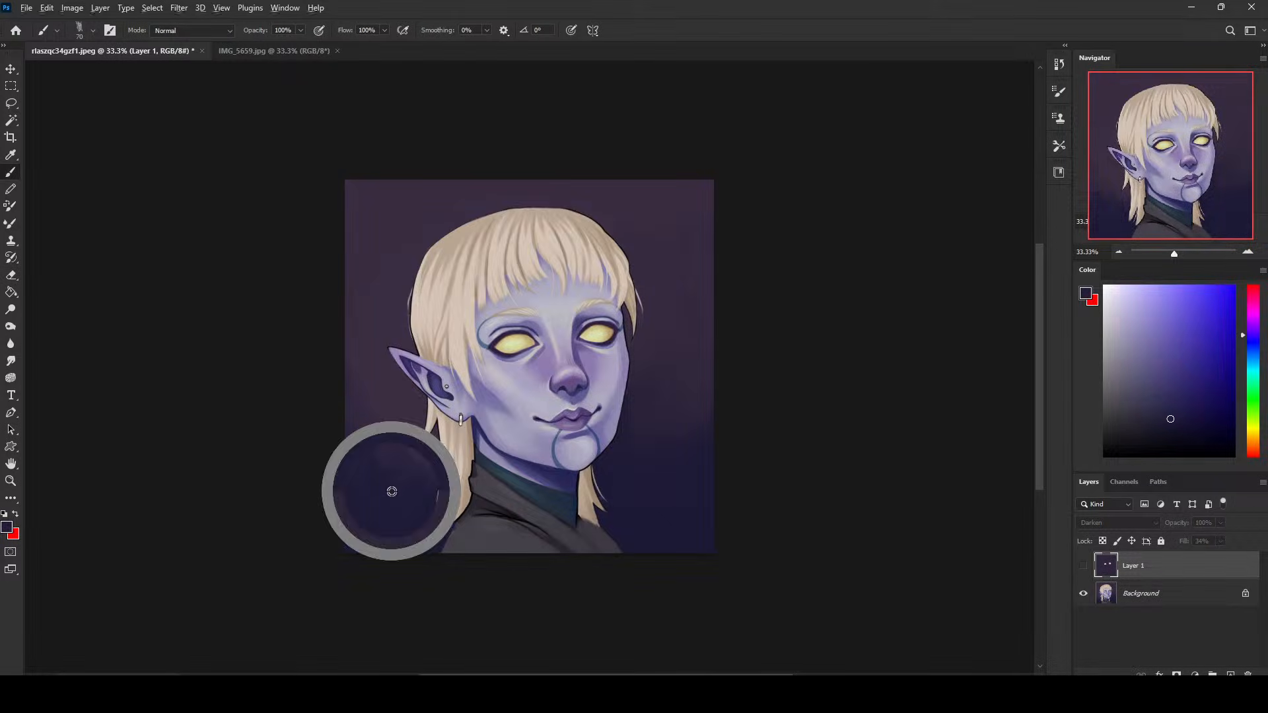
pyautogui.click(1176, 594)
pyautogui.rightClick(427, 327)
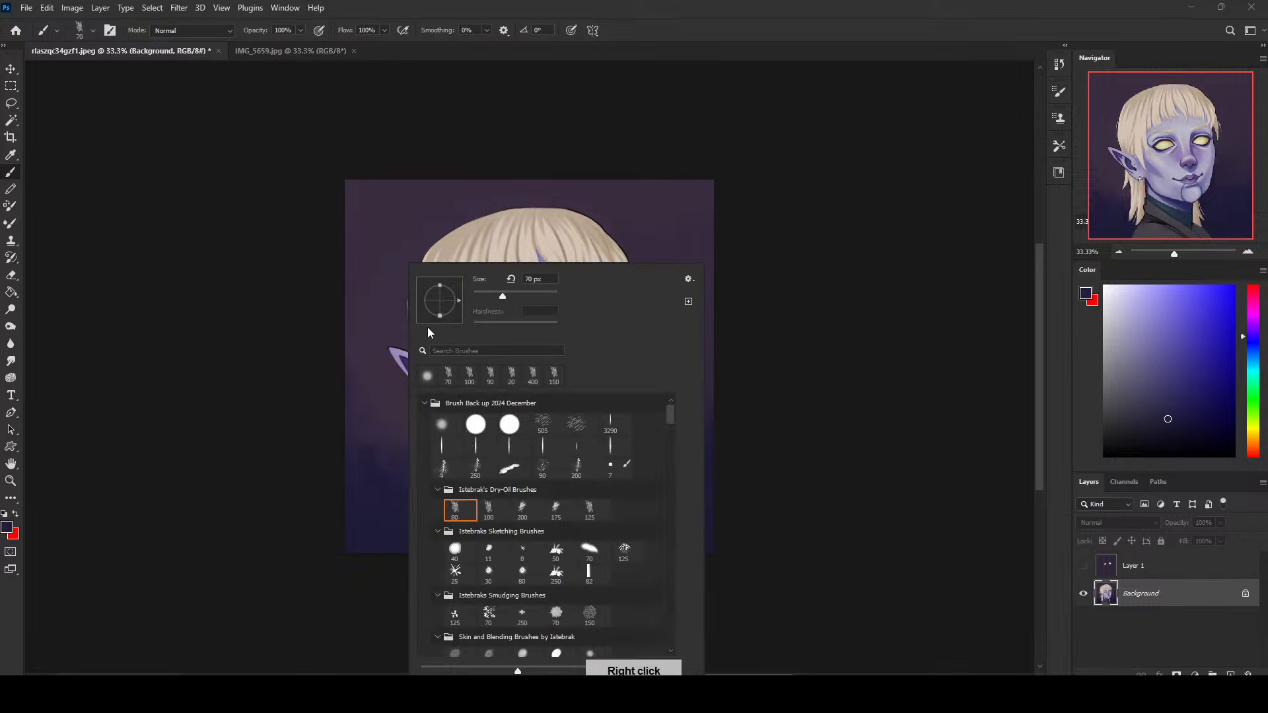
pyautogui.doubleClick(449, 424)
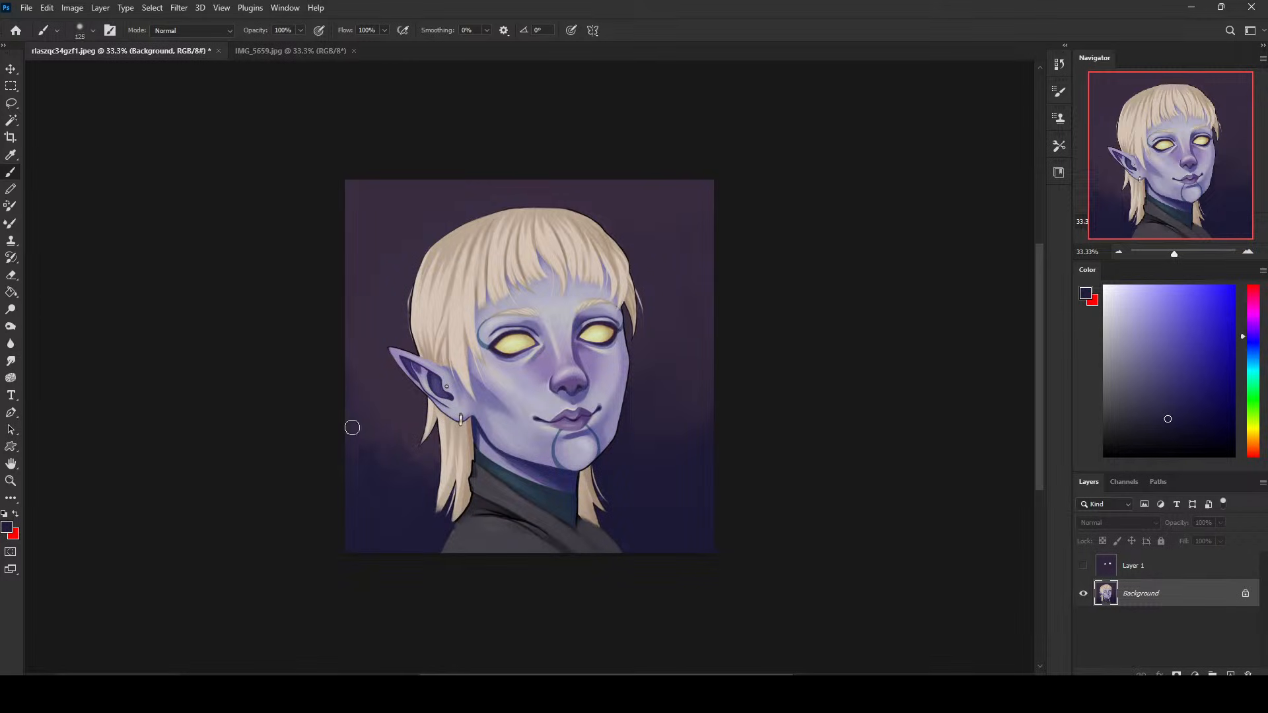
pyautogui.press(']')
pyautogui.press(']')
pyautogui.press(']')
pyautogui.press(']')
pyautogui.press(']')
pyautogui.press(']')
pyautogui.press(']')
pyautogui.press(']')
pyautogui.press(']')
pyautogui.press(']')
pyautogui.press(']')
pyautogui.press(']')
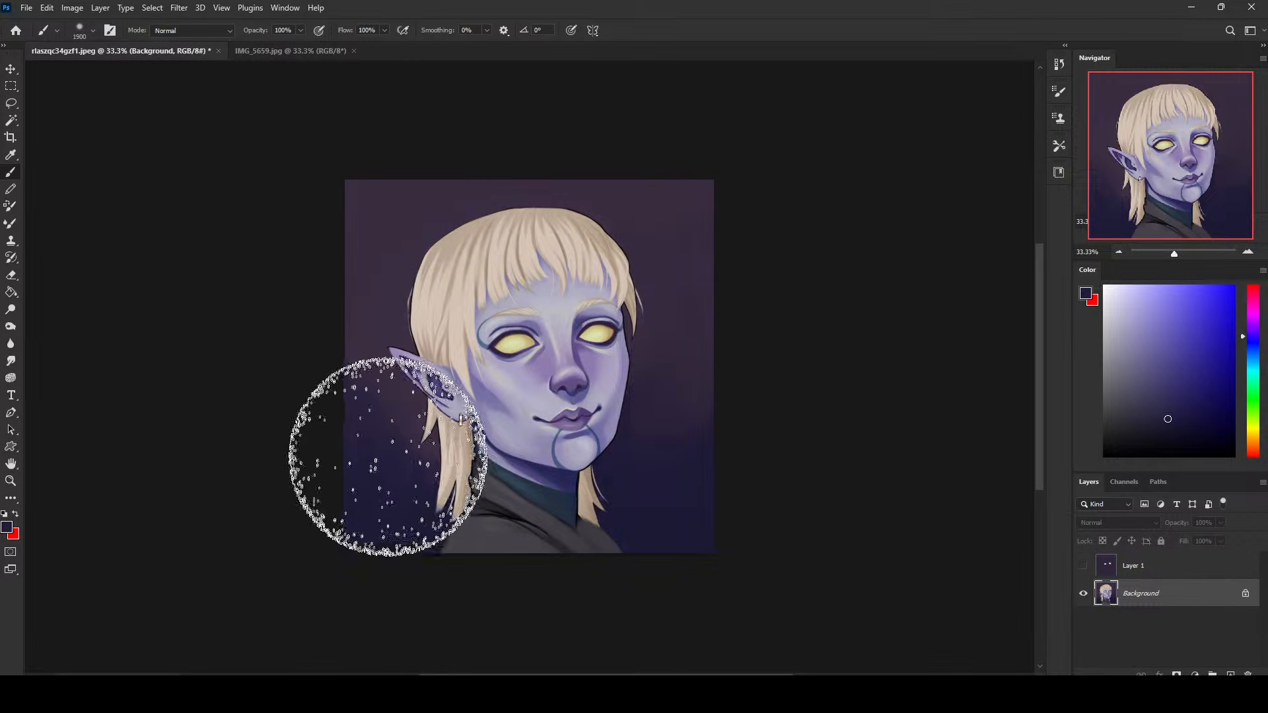
# - Select the whole purple and navy backdrop around the figure with the Magic Wand and hide the selection outline
pyautogui.click(11, 120)
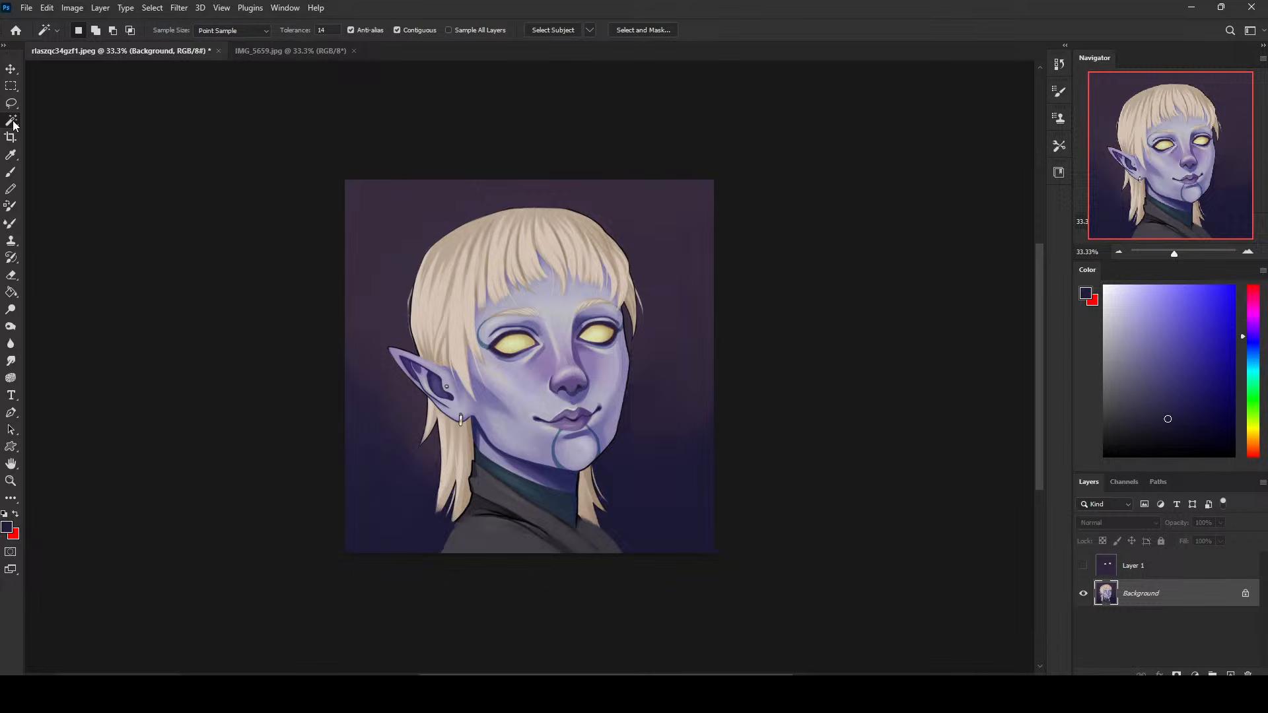
pyautogui.click(402, 394)
pyautogui.keyDown('shift'); pyautogui.click(654, 431); pyautogui.keyUp('shift')
pyautogui.keyDown('shift'); pyautogui.click(415, 496); pyautogui.keyUp('shift')
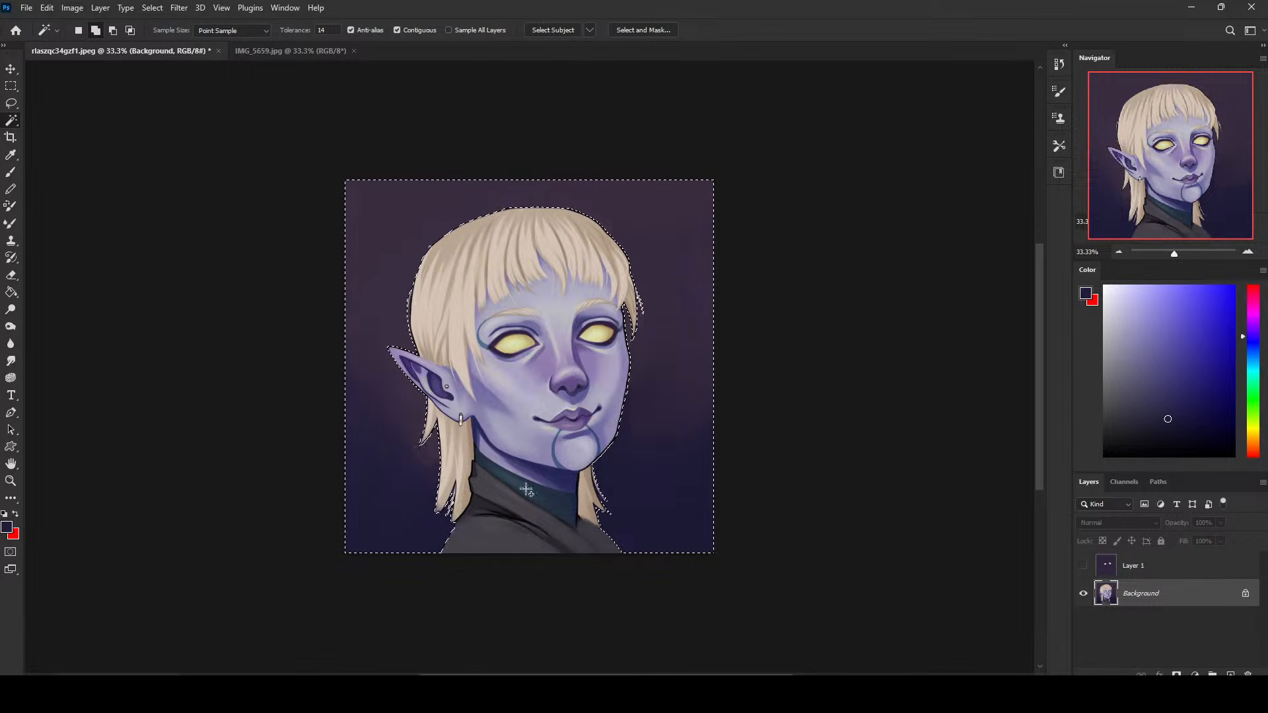
pyautogui.hotkey('ctrl', 'd')
# - Darken the outer areas of the backdrop with soft navy strokes, enlarging the brush to 2800 px
pyautogui.press('b')
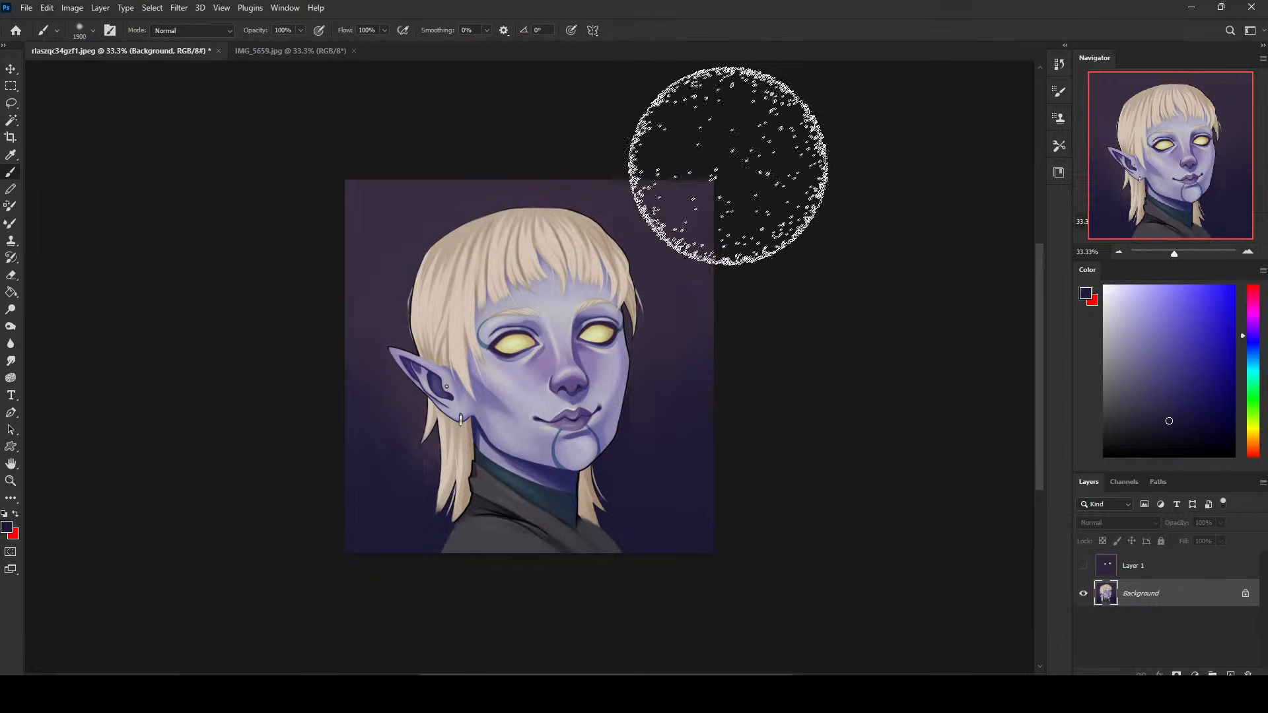
pyautogui.hotkey('ctrl', '-')
pyautogui.press(']')
pyautogui.press(']')
pyautogui.press(']')
pyautogui.press(']')
pyautogui.press(']')
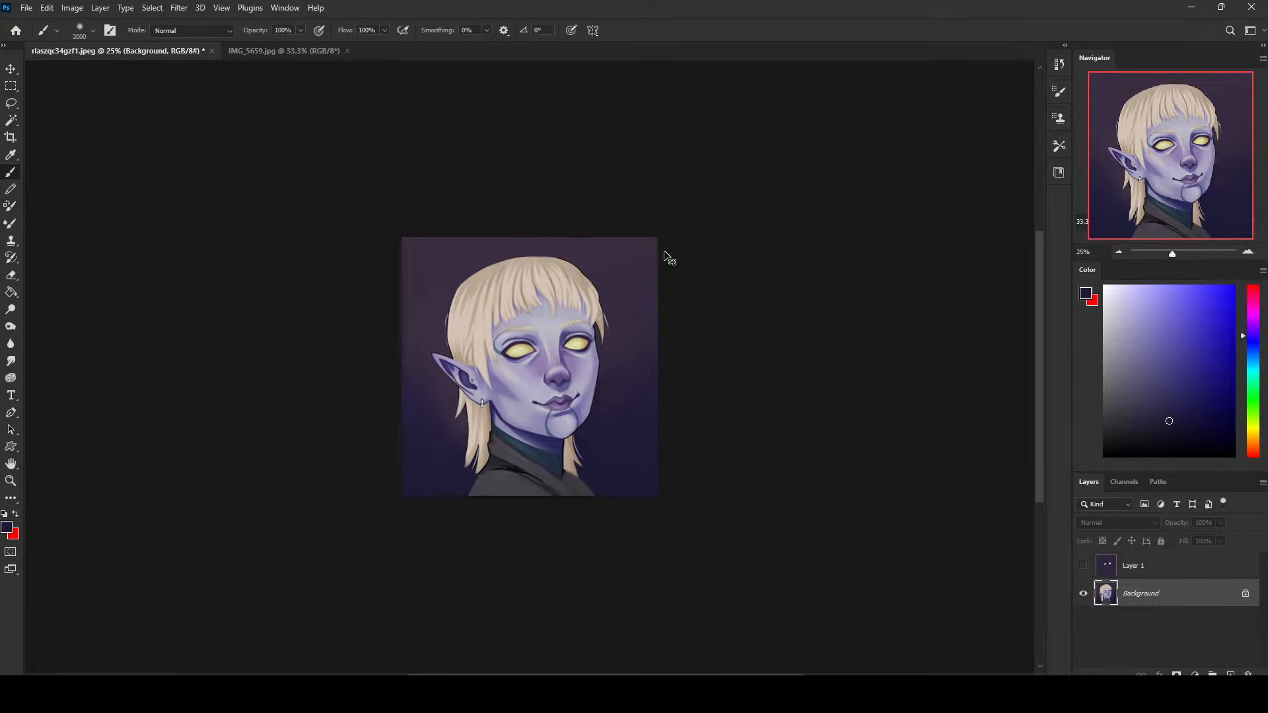
pyautogui.hotkey('ctrl', '-')
pyautogui.press(']')
pyautogui.press(']')
pyautogui.press(']')
pyautogui.press(']')
pyautogui.press(']')
pyautogui.press(']')
pyautogui.press(']')
pyautogui.press(']')
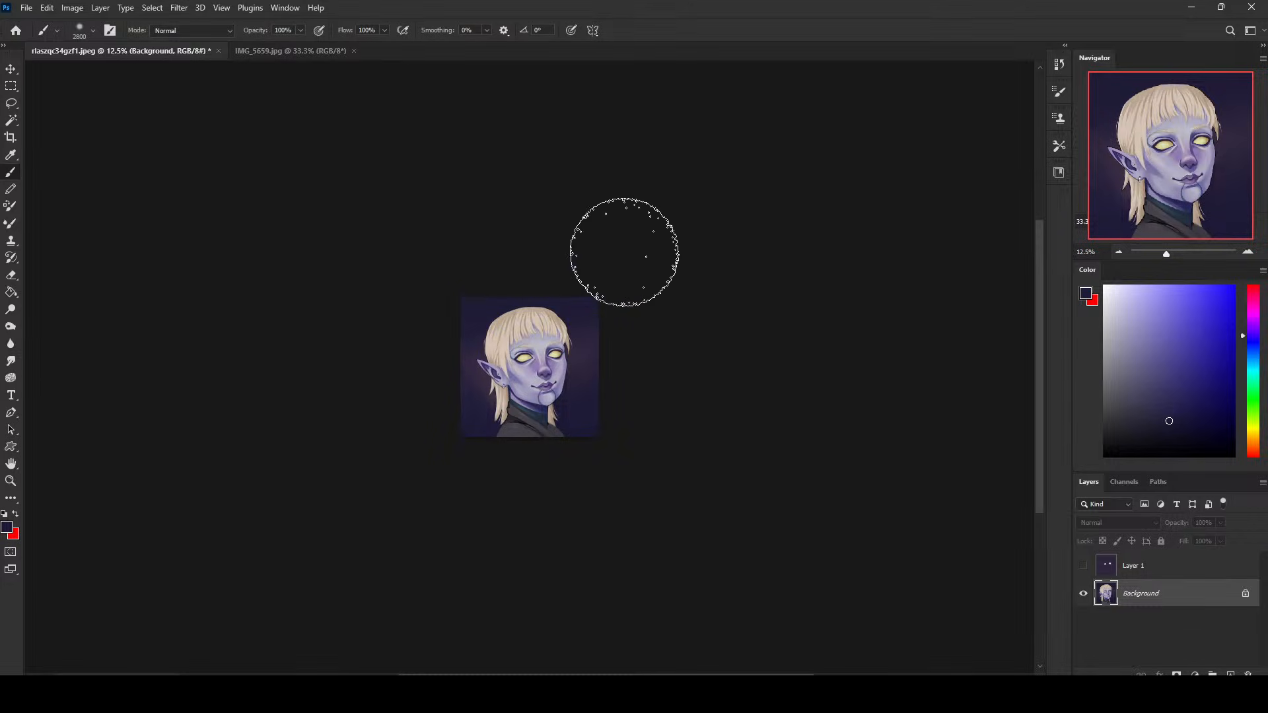
# - Add a layer above the Background and paint a light violet-blue glow along the backdrop's right edge at 31% brush opacity
pyautogui.click(1173, 312)
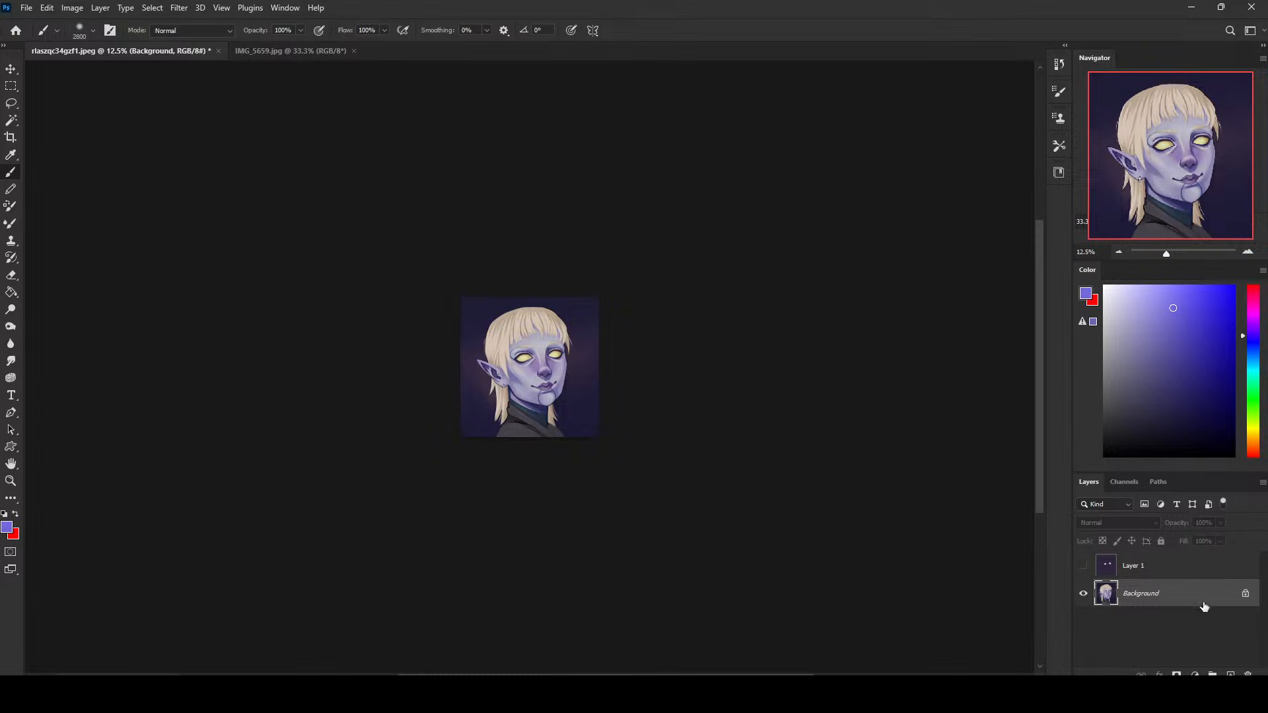
pyautogui.hotkey('ctrl', 'shift', 'alt', 'n')
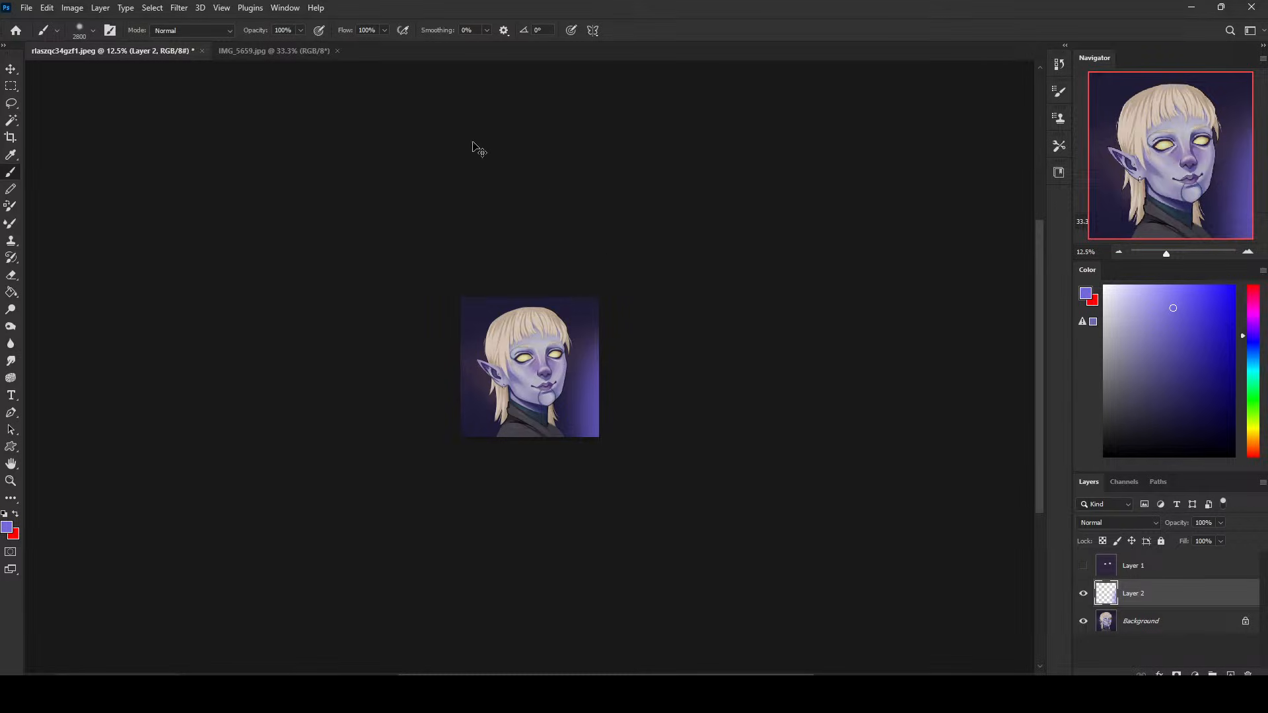
pyautogui.moveTo(301, 31); pyautogui.dragTo(258, 48)
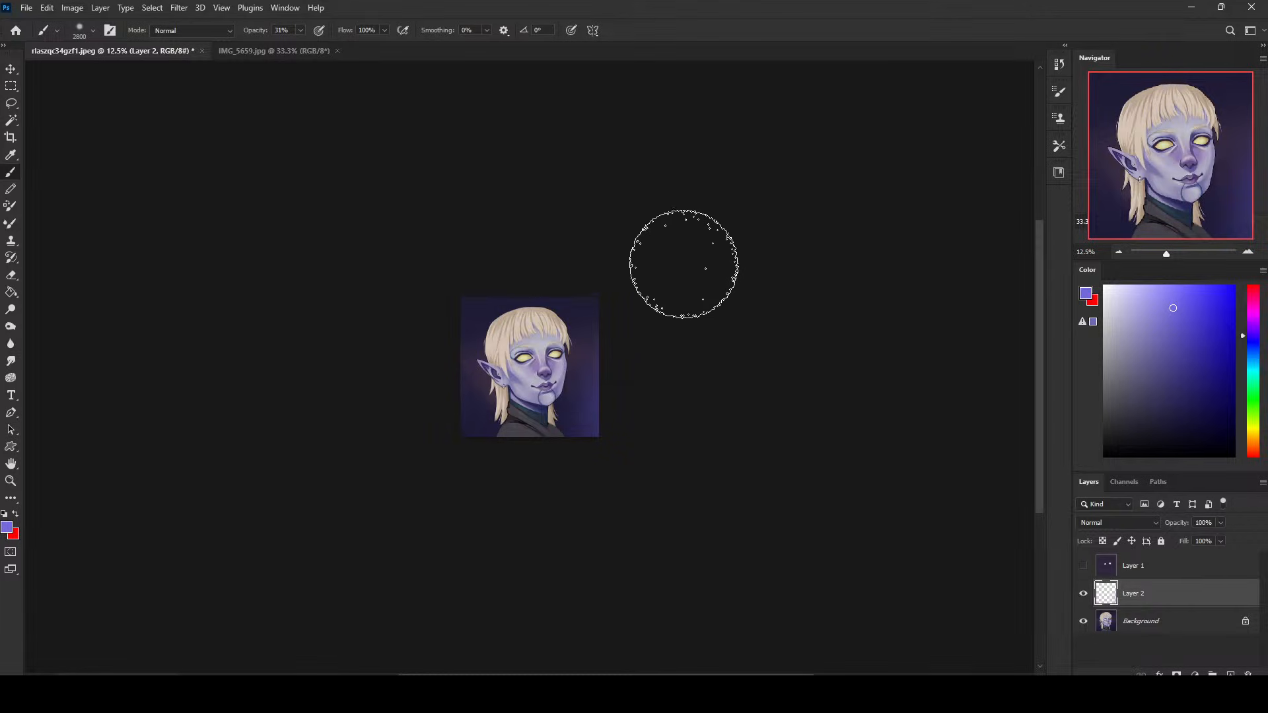
# - Show the Darken layer, set its Fill to 49%, and move the glow layer above it
pyautogui.click(1083, 566)
pyautogui.click(1182, 566)
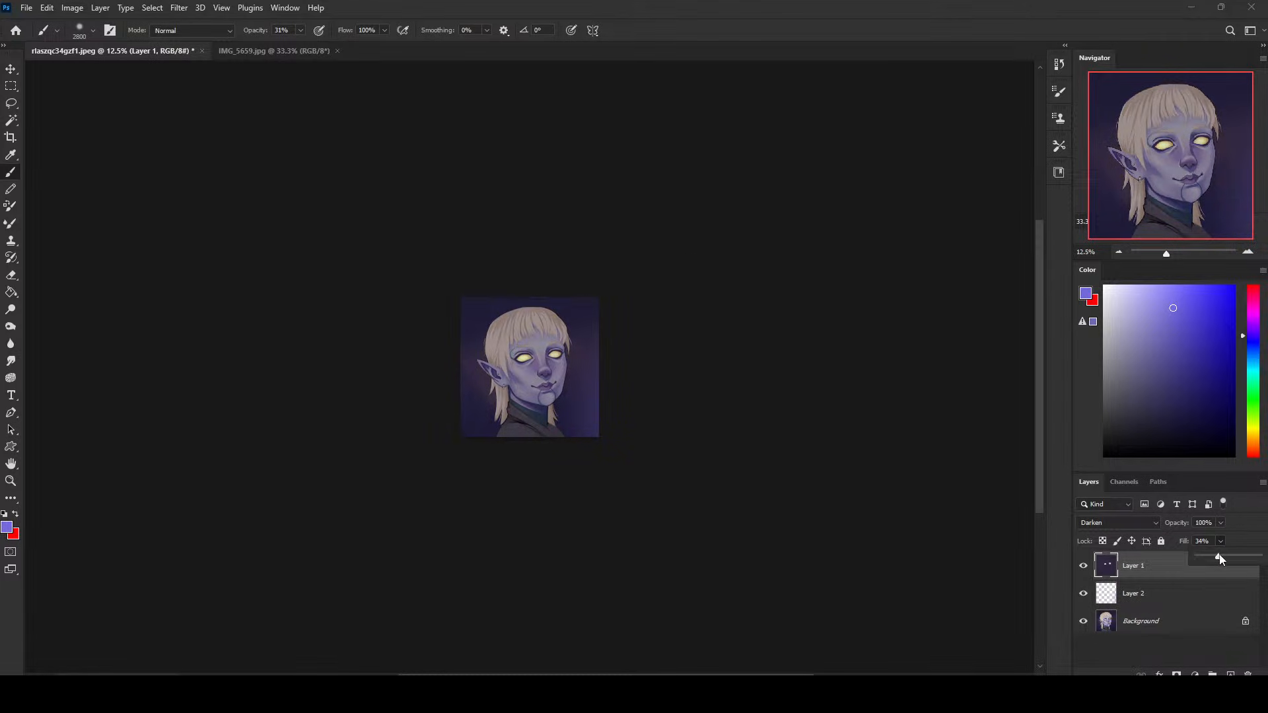
pyautogui.moveTo(1219, 558); pyautogui.dragTo(1229, 558)
pyautogui.hotkey('ctrl', '+')
pyautogui.hotkey('ctrl', '+')
pyautogui.hotkey('ctrl', '+')
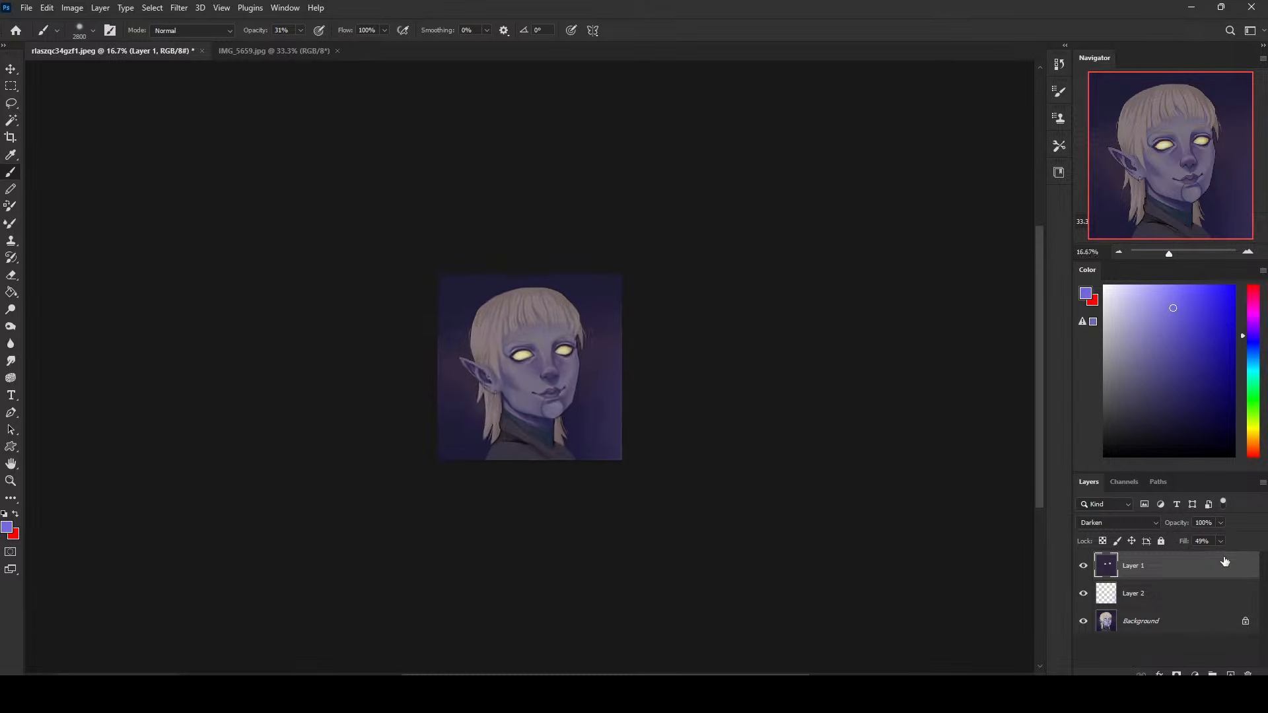
pyautogui.moveTo(1148, 598); pyautogui.dragTo(1150, 568)
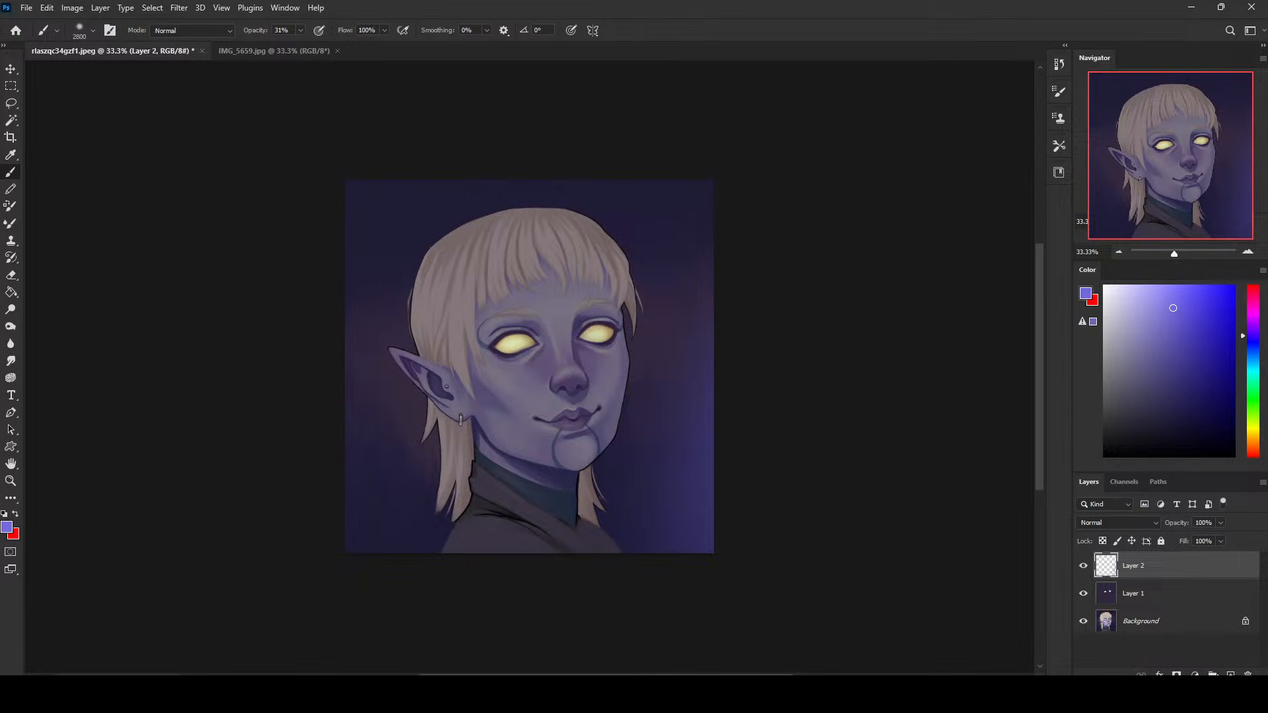
# - Add a layer above the glow layer and try a soft stroke along the face's right side, reducing the brush to 300 px
pyautogui.click(1230, 675)
pyautogui.press('[')
pyautogui.press('[')
pyautogui.press('[')
pyautogui.press('[')
pyautogui.press('[')
pyautogui.press('[')
pyautogui.press('[')
pyautogui.press('[')
pyautogui.press('[')
pyautogui.press('[')
pyautogui.press('[')
pyautogui.press('[')
pyautogui.press('[')
pyautogui.press('[')
pyautogui.press('[')
pyautogui.press('[')
pyautogui.press('[')
pyautogui.press('[')
pyautogui.press('[')
pyautogui.press('[')
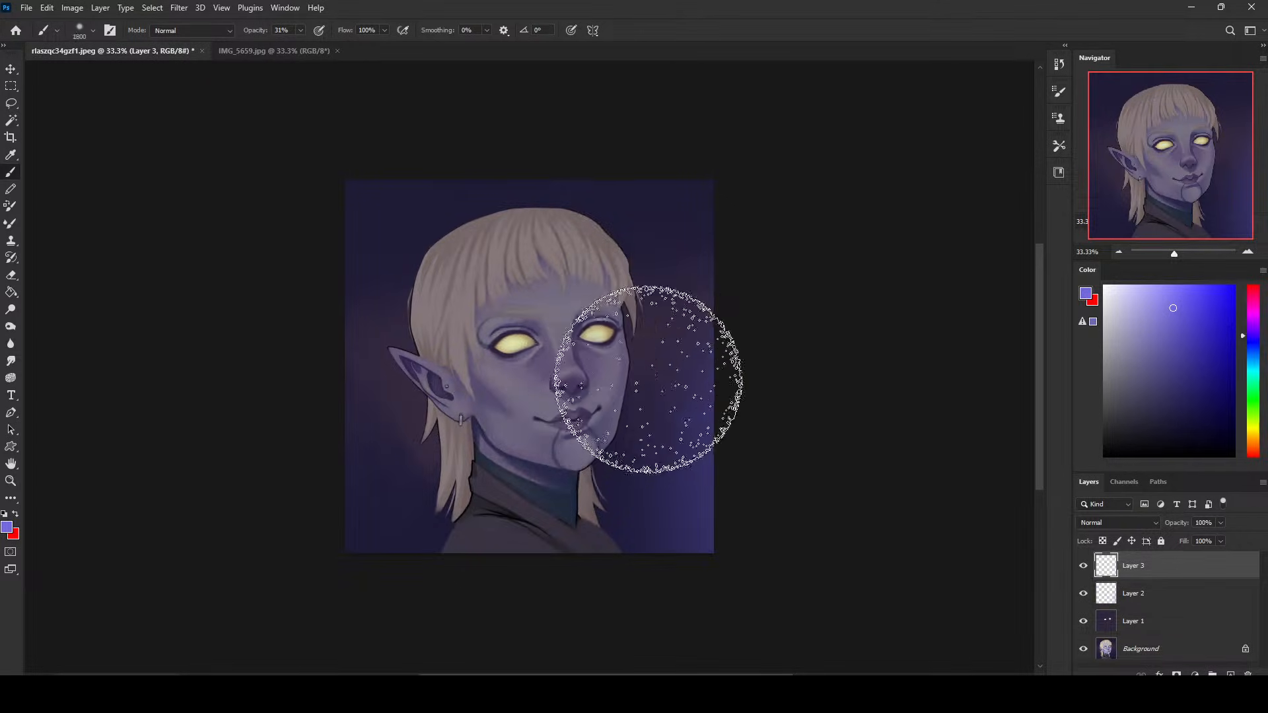
pyautogui.press('[')
pyautogui.moveTo(631, 374); pyautogui.dragTo(605, 448)
pyautogui.press('[')
pyautogui.hotkey('ctrl', 'z')
pyautogui.hotkey('ctrl', 'z')
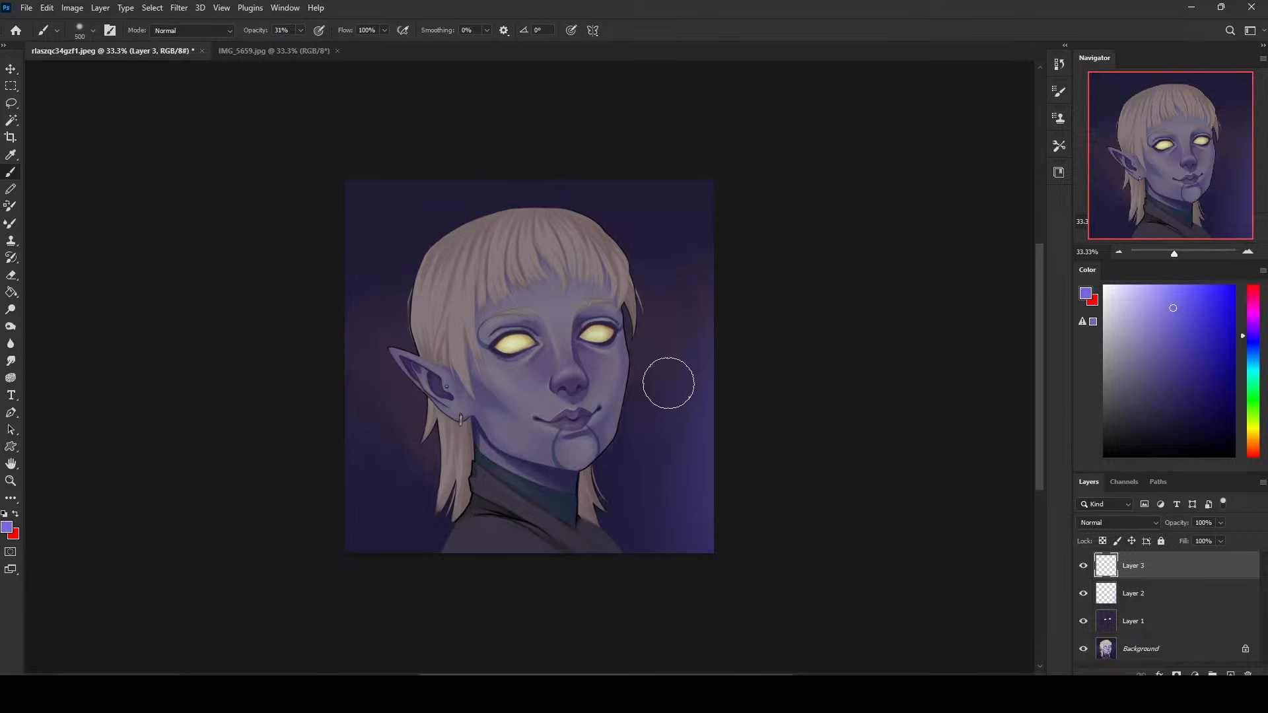
# - Invert the selection so that it covers the figure instead of the backdrop
pyautogui.press('m')
pyautogui.rightClick(668, 405)
pyautogui.press('Escape')
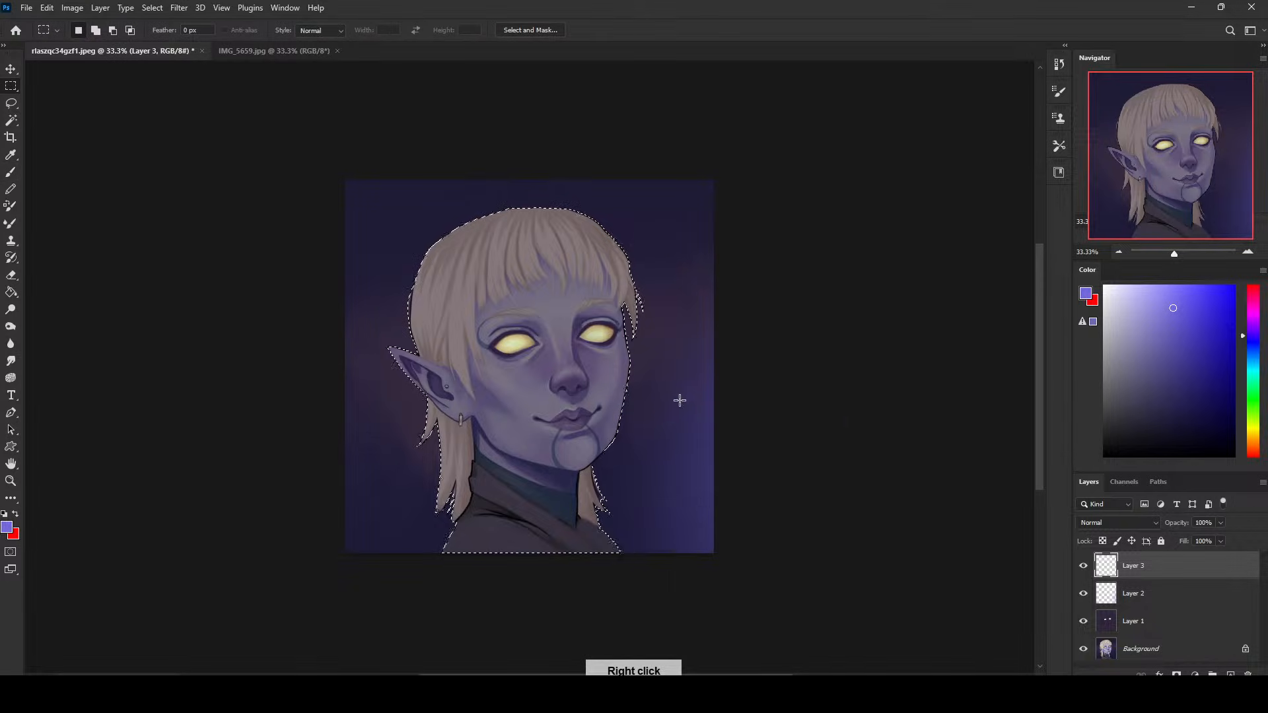
# - Paint violet-blue rim light along the right edges of the face and hair at 31% opacity, reducing the brush to 60 px
pyautogui.press('b')
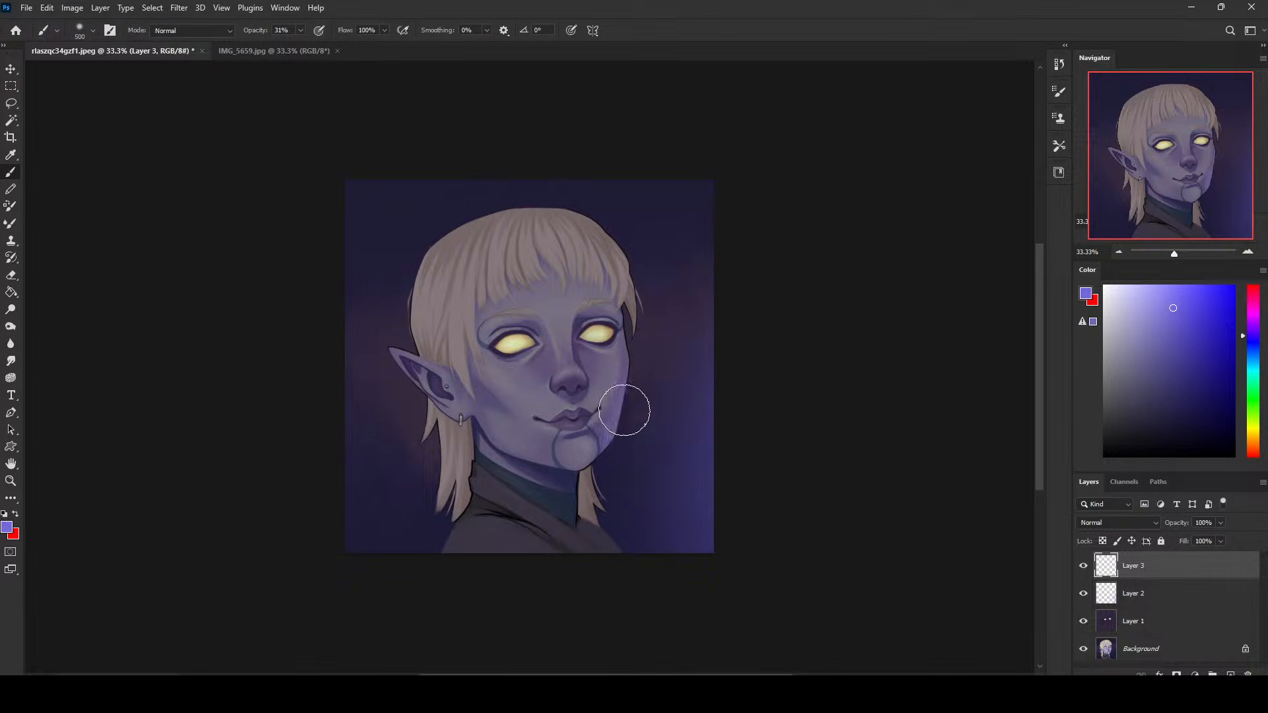
pyautogui.moveTo(637, 365)
pyautogui.mouseDown()
pyautogui.moveTo(609, 462)
pyautogui.moveTo(632, 428)
pyautogui.moveTo(608, 457)
pyautogui.mouseUp()
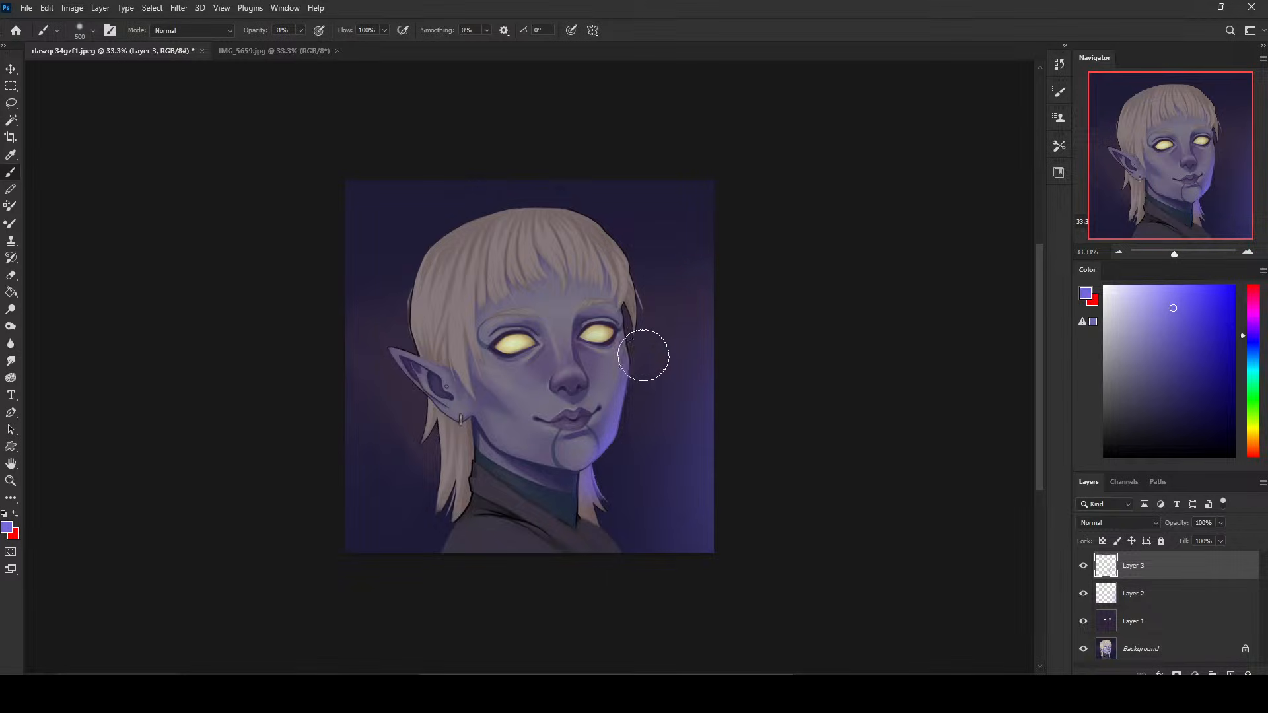
pyautogui.press('[')
pyautogui.press('[')
pyautogui.press('[')
pyautogui.press('[')
pyautogui.press('[')
pyautogui.press('[')
pyautogui.press('[')
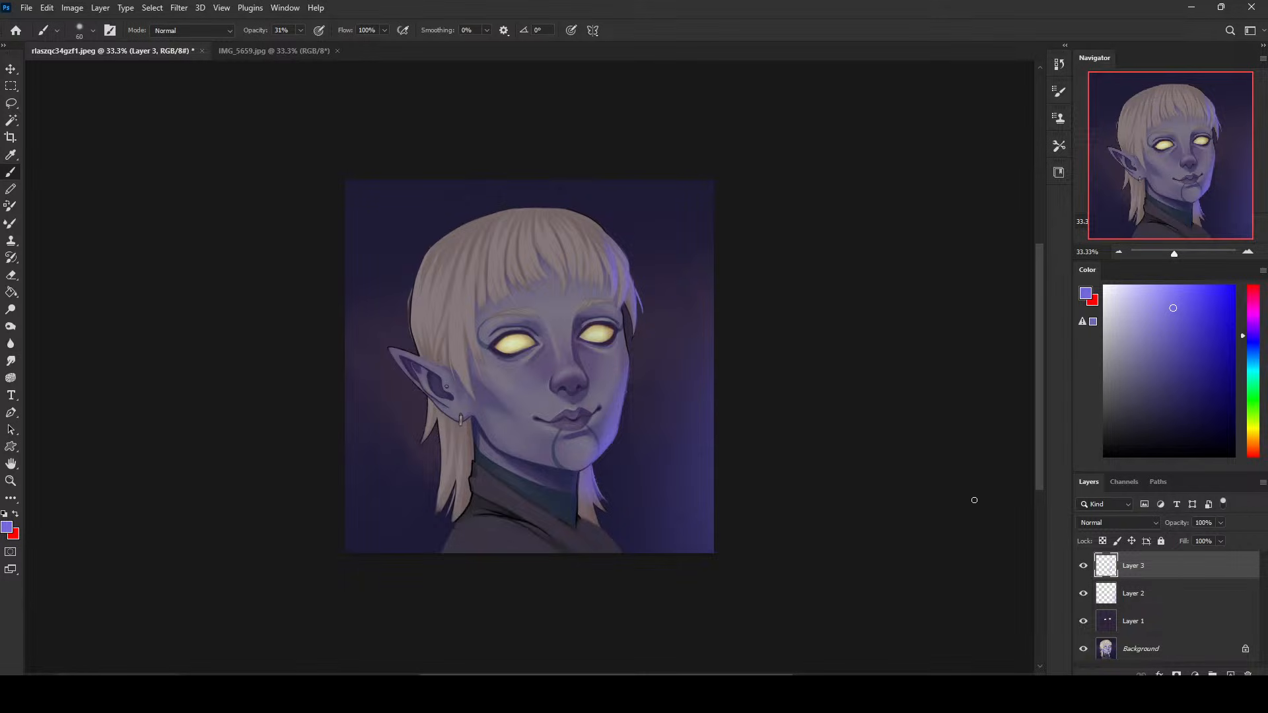
# - Add a layer for the hair's rim light, merge it down into Layer 3, and clear the selection
pyautogui.hotkey('ctrl', 'shift', 'alt', 'n')
pyautogui.rightClick(1189, 569)
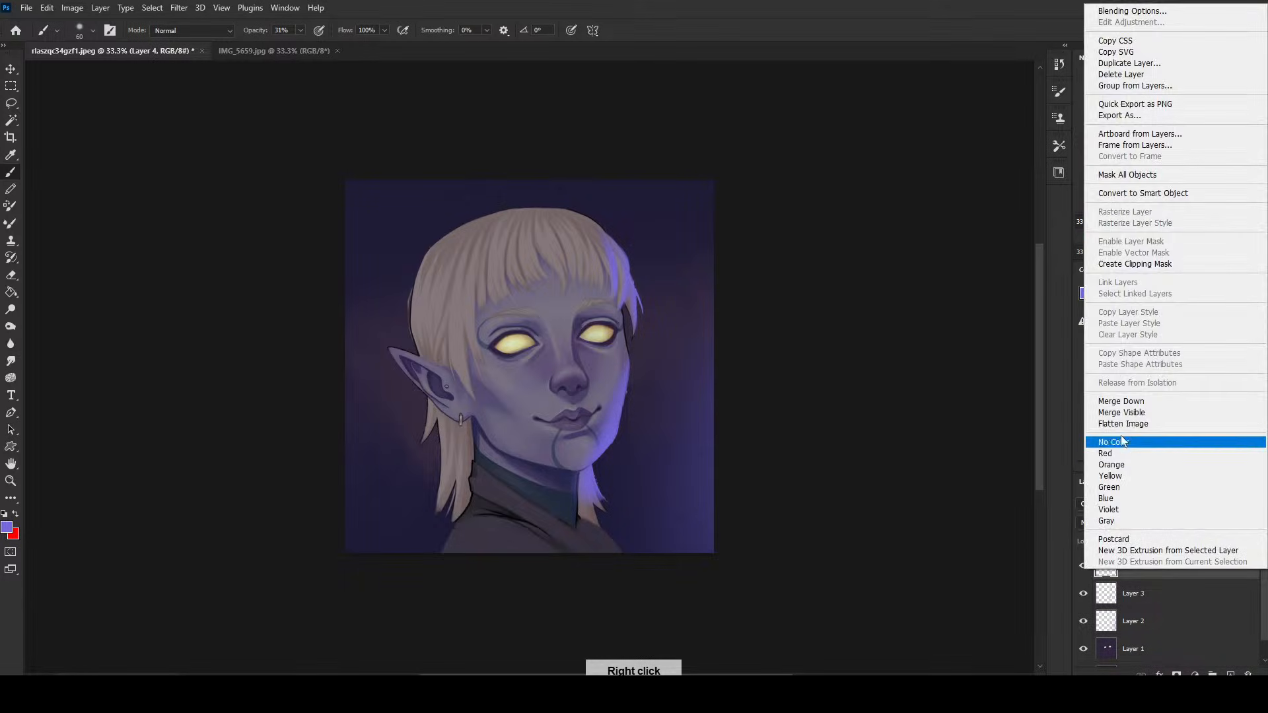
pyautogui.click(1143, 400)
pyautogui.rightClick(629, 344)
pyautogui.click(671, 355)
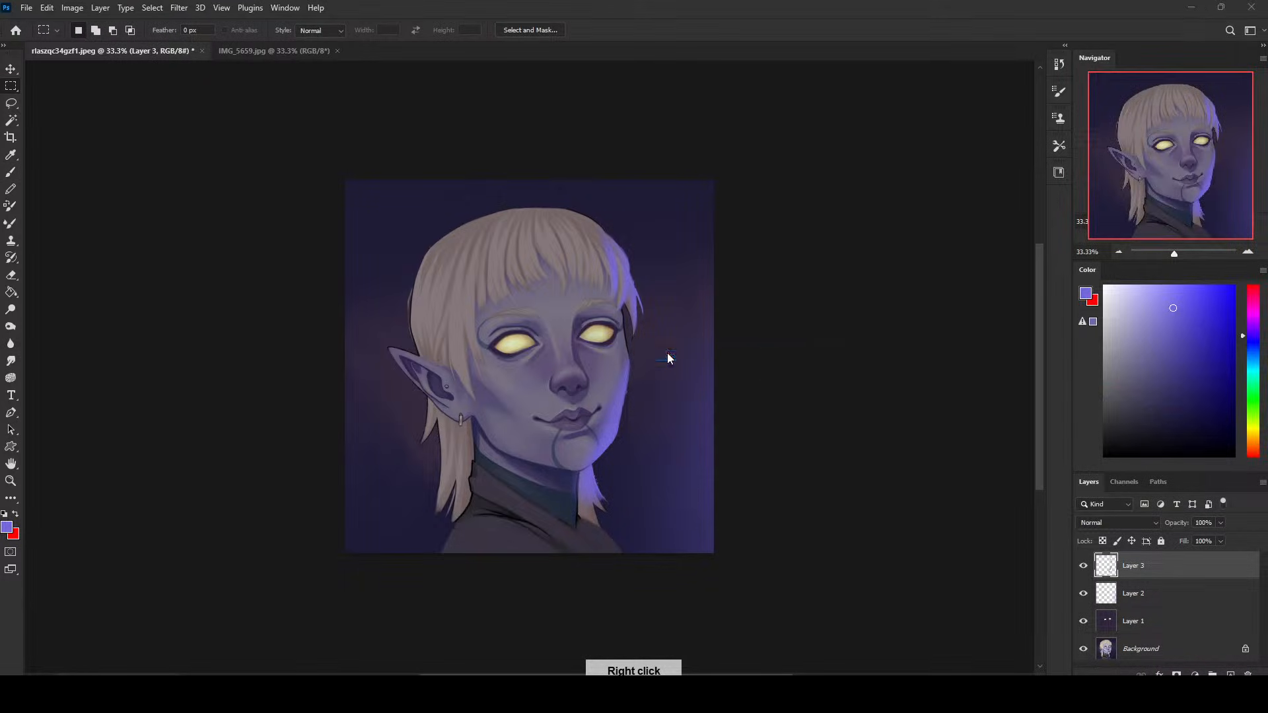
# - Adjust the rim-light layer with Hue/Saturation and set its Fill to 58%
pyautogui.click(1177, 174)
pyautogui.hotkey('ctrl', 'u')
pyautogui.moveTo(865, 353); pyautogui.dragTo(874, 322)
pyautogui.click(1013, 223)
pyautogui.moveTo(1220, 541); pyautogui.dragTo(1192, 559)
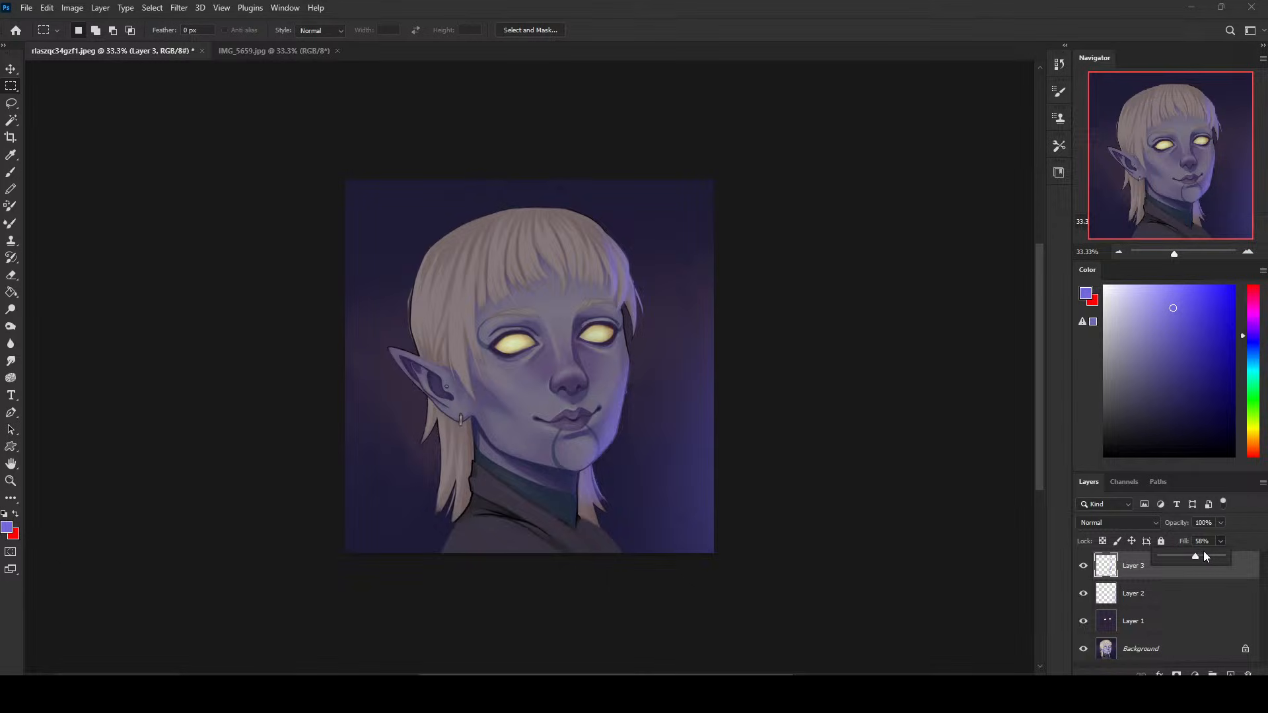
# - Clean up the rim light along the right side of the face and hair using the Eraser at 150 px
pyautogui.click(648, 342)
pyautogui.rightClick(650, 345)
pyautogui.click(737, 300)
pyautogui.press('e')
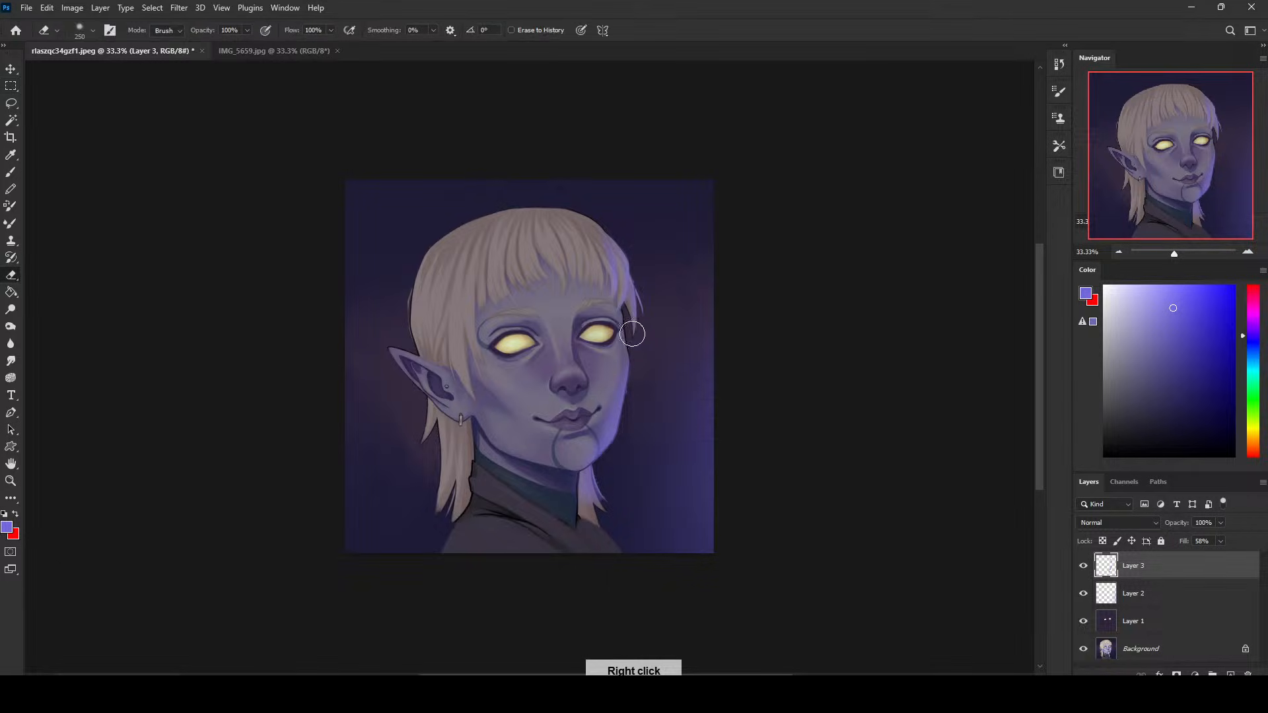
pyautogui.rightClick(633, 334)
pyautogui.doubleClick(682, 424)
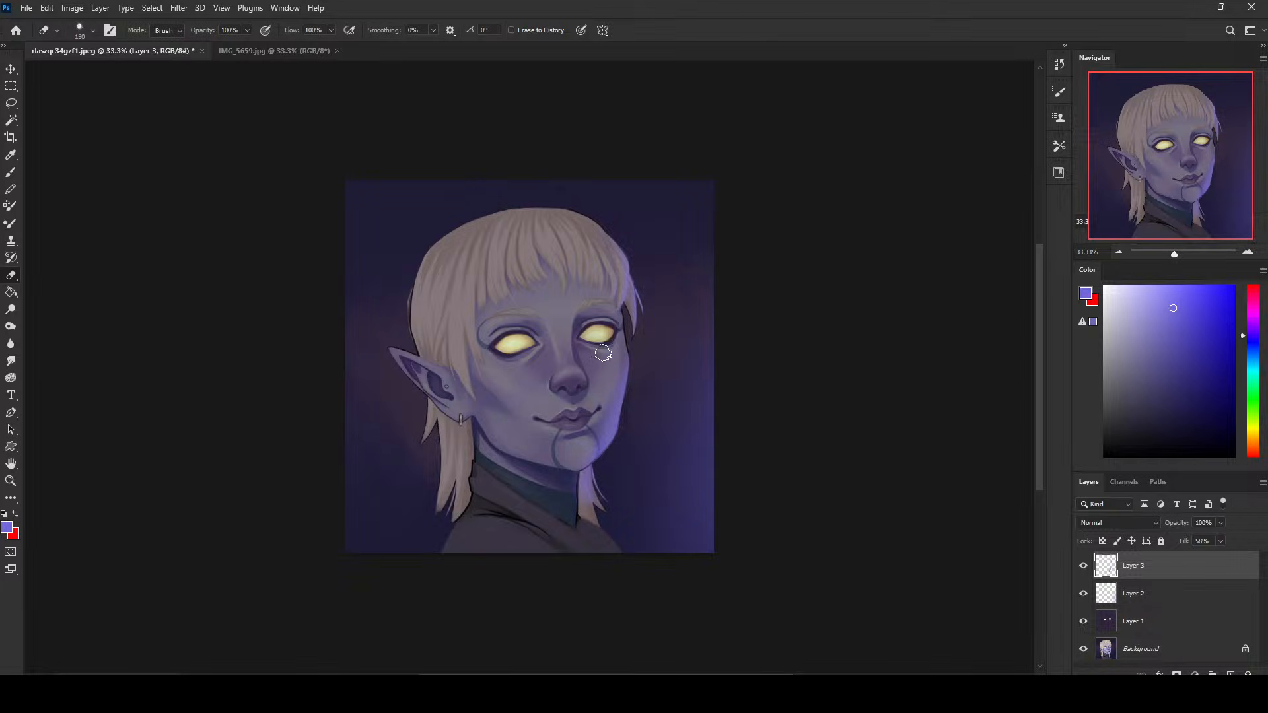
pyautogui.press(']')
# - Shift the rim-light layer's hue by -12 with Hue/Saturation
pyautogui.hotkey('ctrl', 'u')
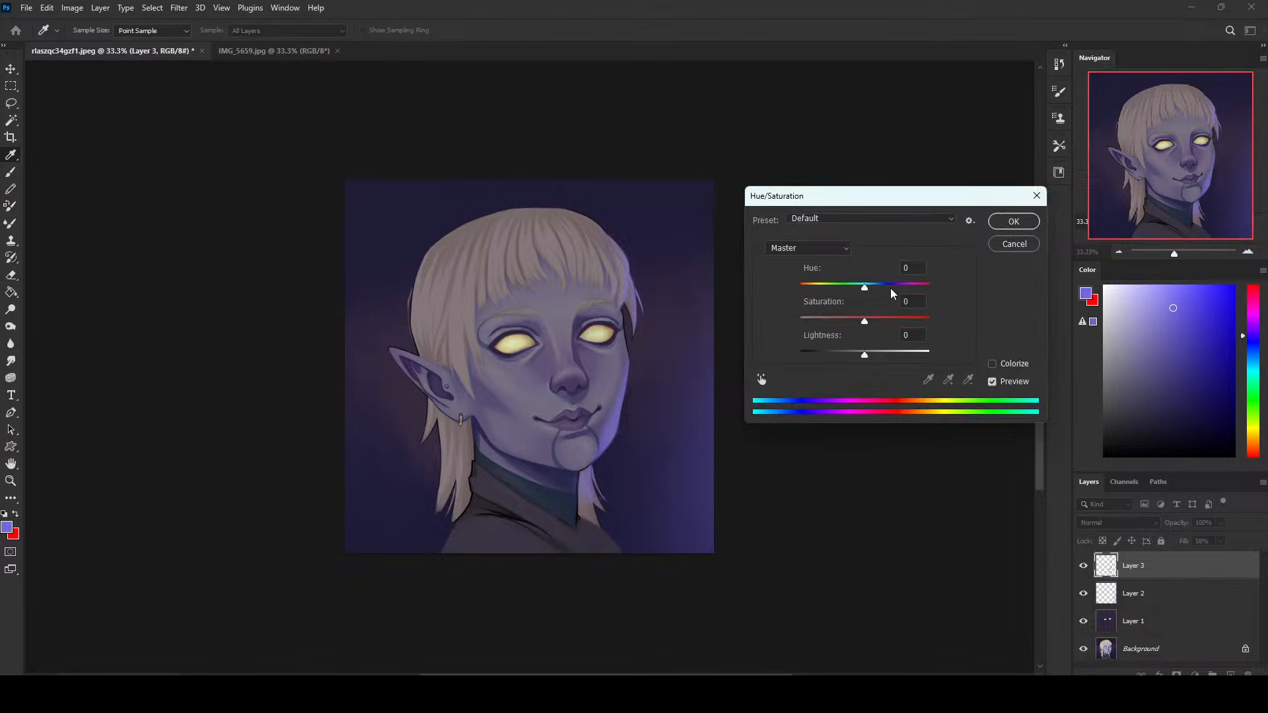
pyautogui.moveTo(866, 289)
pyautogui.mouseDown()
pyautogui.moveTo(933, 292)
pyautogui.moveTo(837, 292)
pyautogui.moveTo(858, 292)
pyautogui.mouseUp()
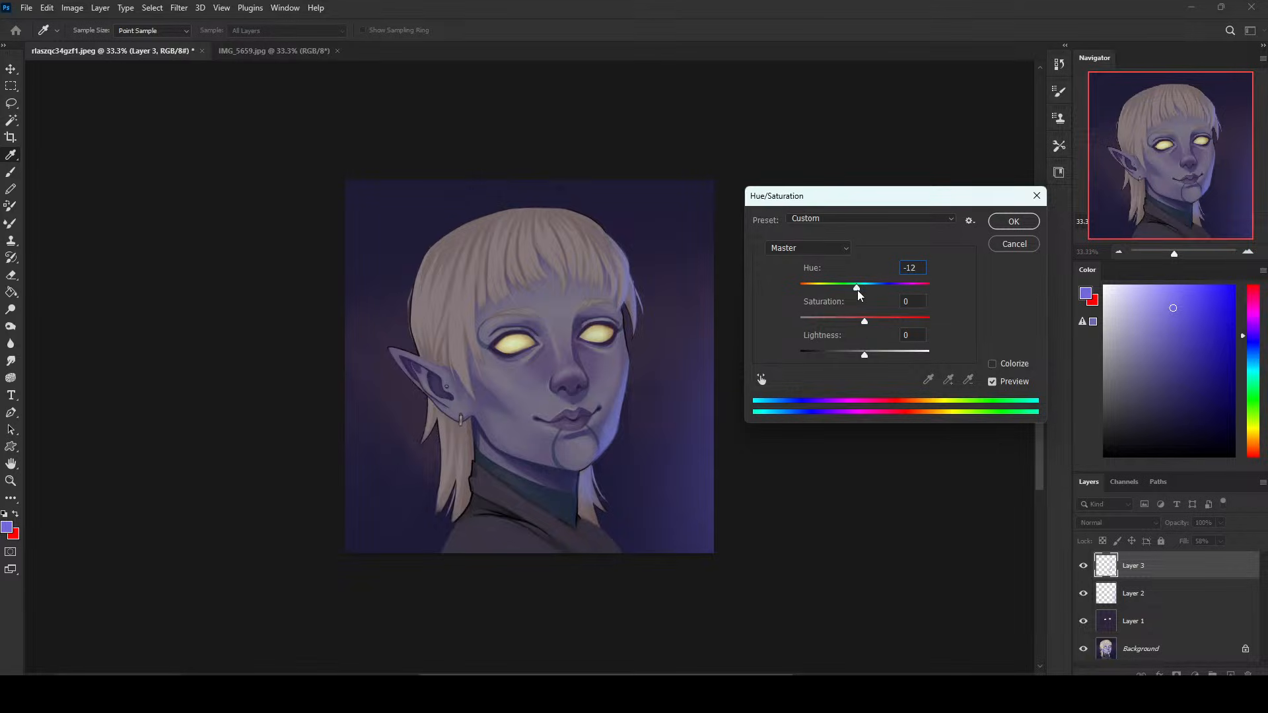
pyautogui.click(1013, 221)
pyautogui.press('e')
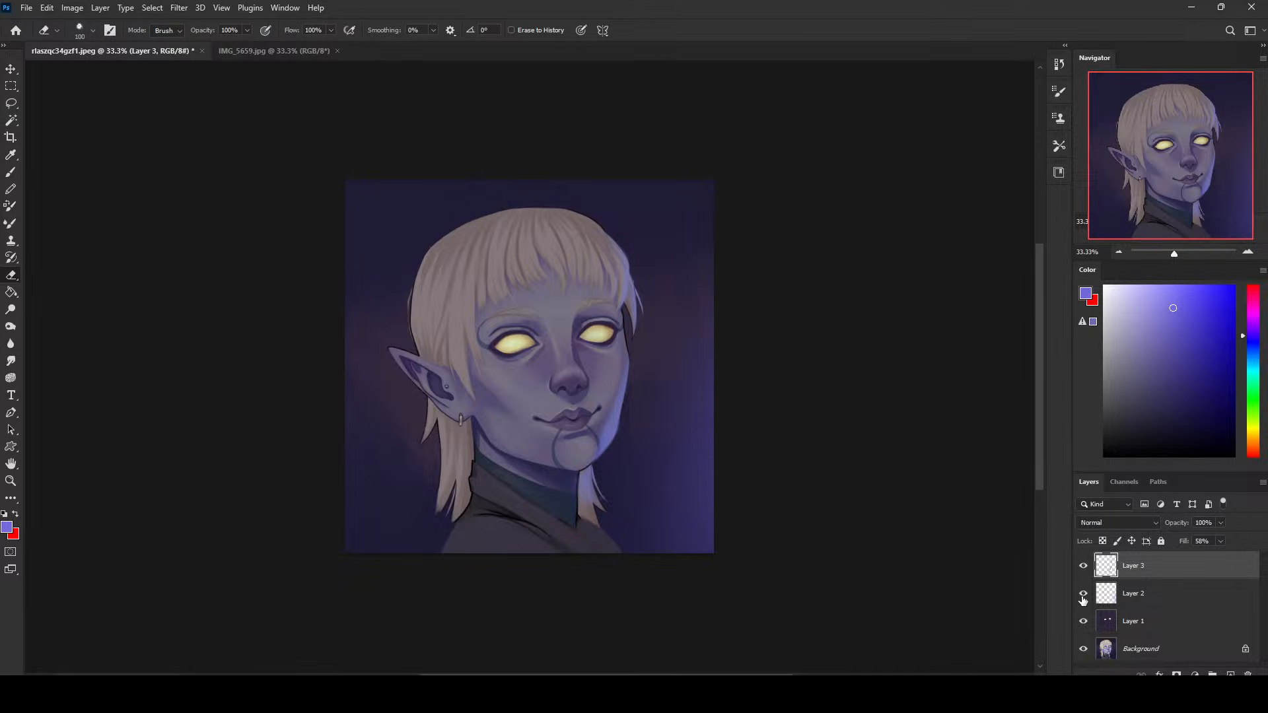
# - Toggle Layer 2 off and on to compare the image with and without the backdrop glow
pyautogui.click(1083, 593)
pyautogui.click(1084, 594)
pyautogui.click(1152, 598)
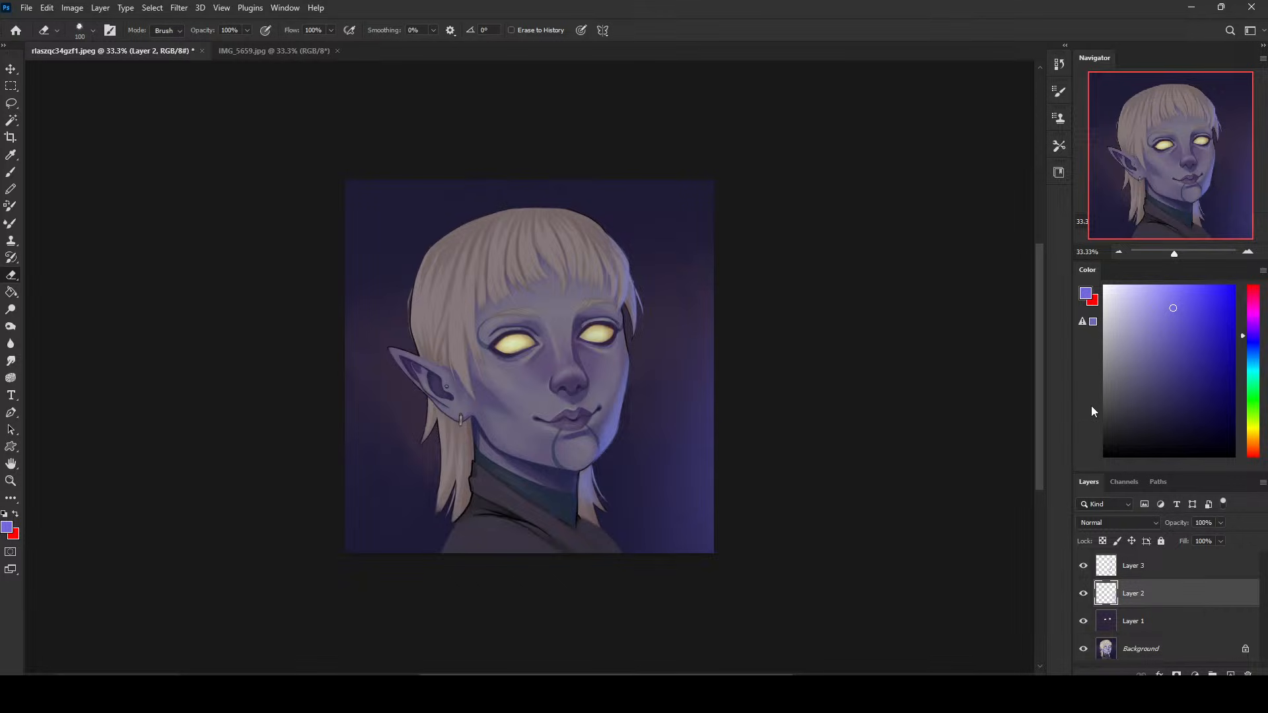
# - Compare the painting with the originally opened image in the history and return to the latest state
pyautogui.click(1060, 64)
pyautogui.moveTo(1041, 573)
pyautogui.mouseDown()
pyautogui.moveTo(1041, 119)
pyautogui.moveTo(987, 69)
pyautogui.mouseUp()
pyautogui.click(971, 94)
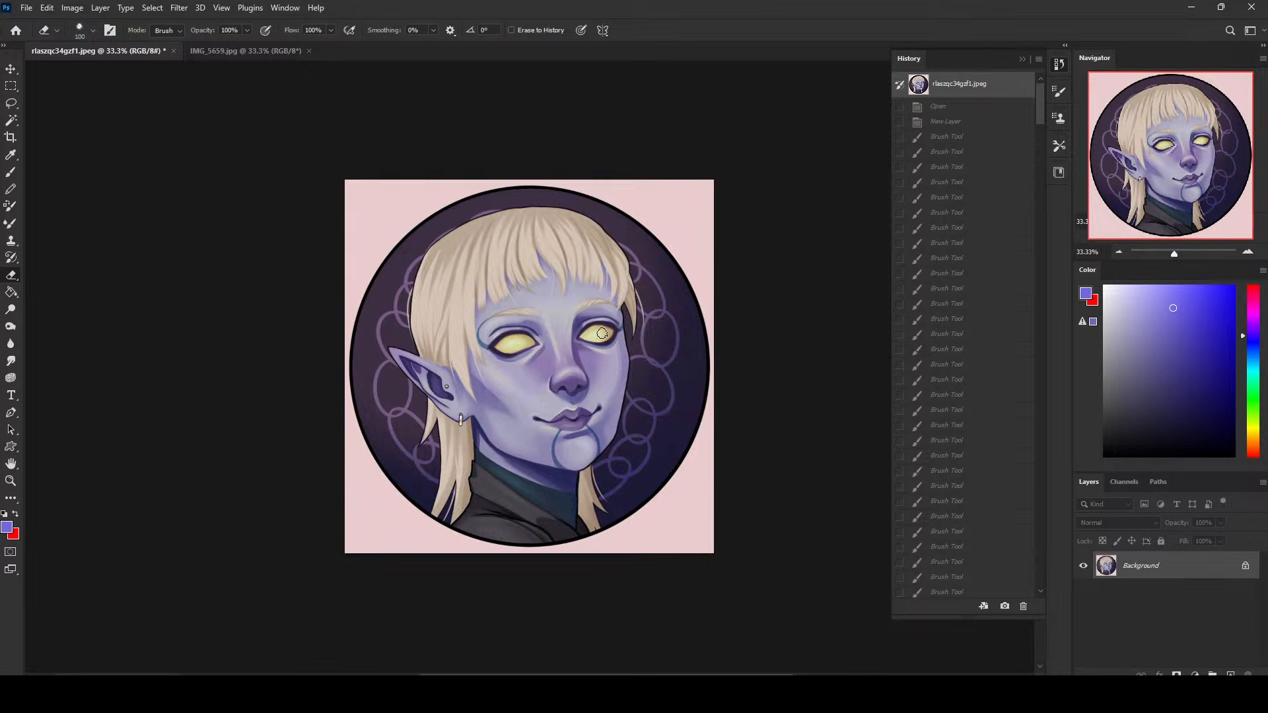
pyautogui.moveTo(1040, 98); pyautogui.dragTo(1060, 576)
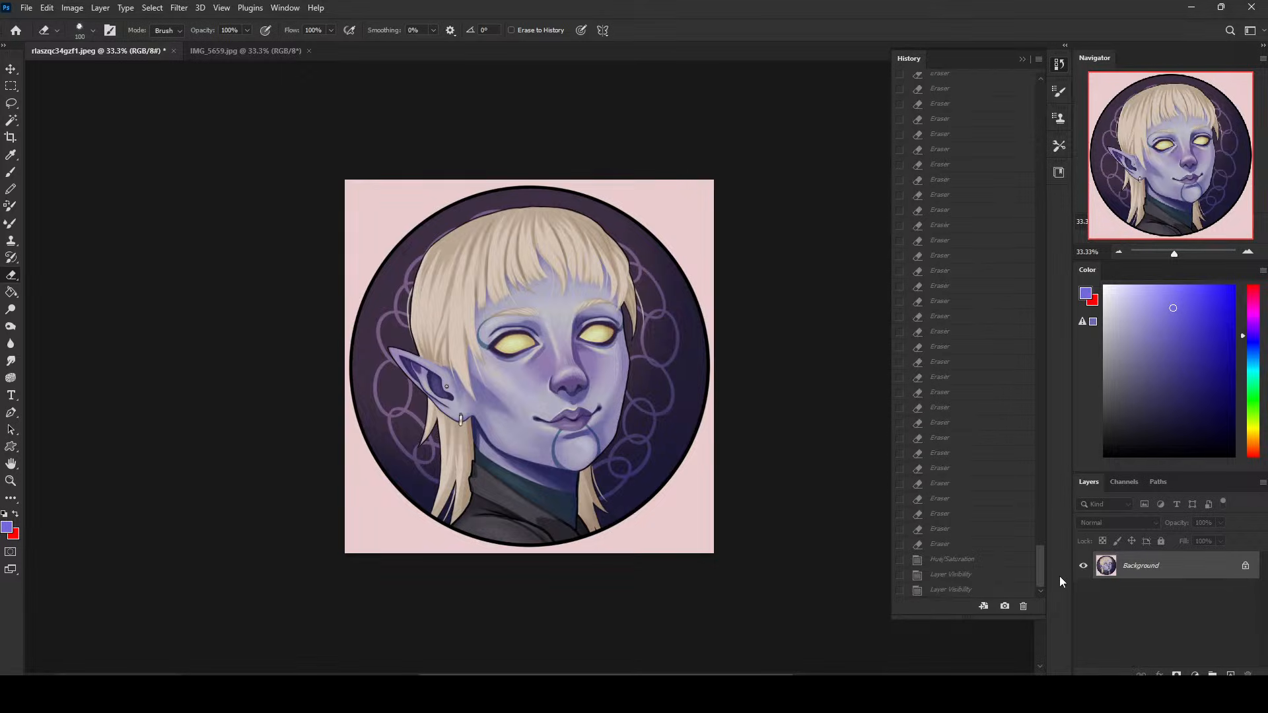
pyautogui.click(962, 593)
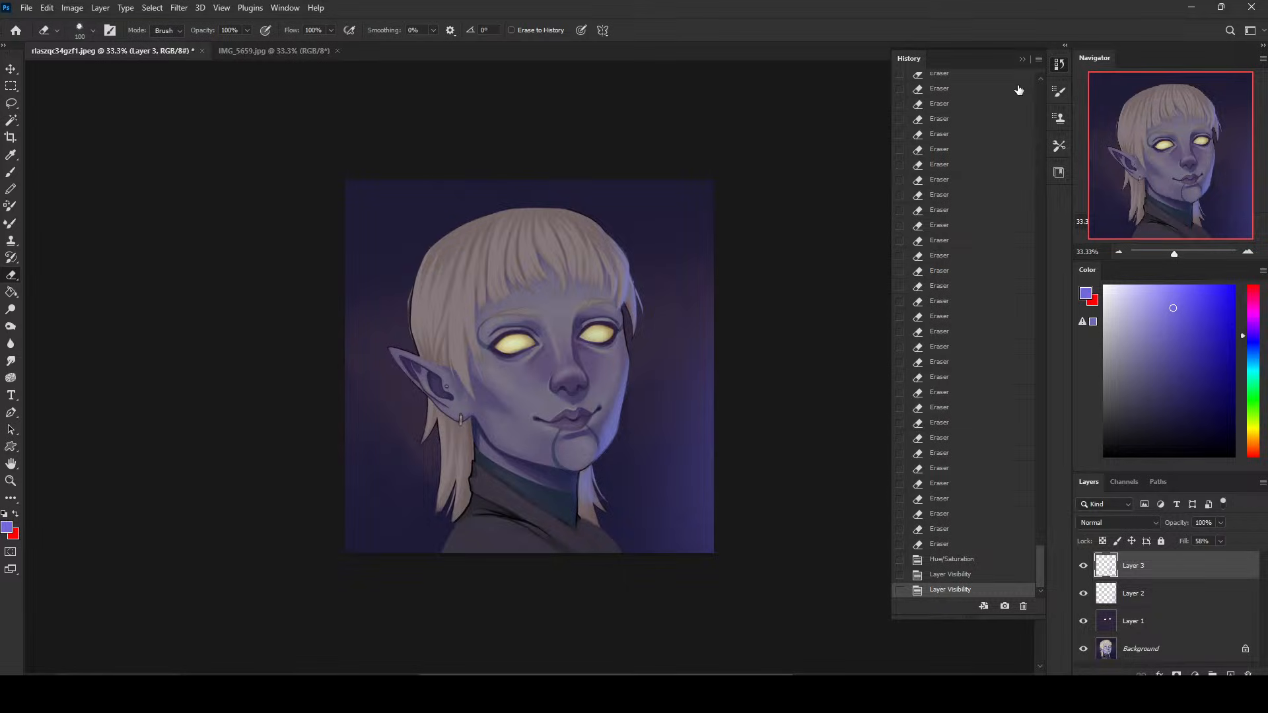
pyautogui.click(1022, 60)
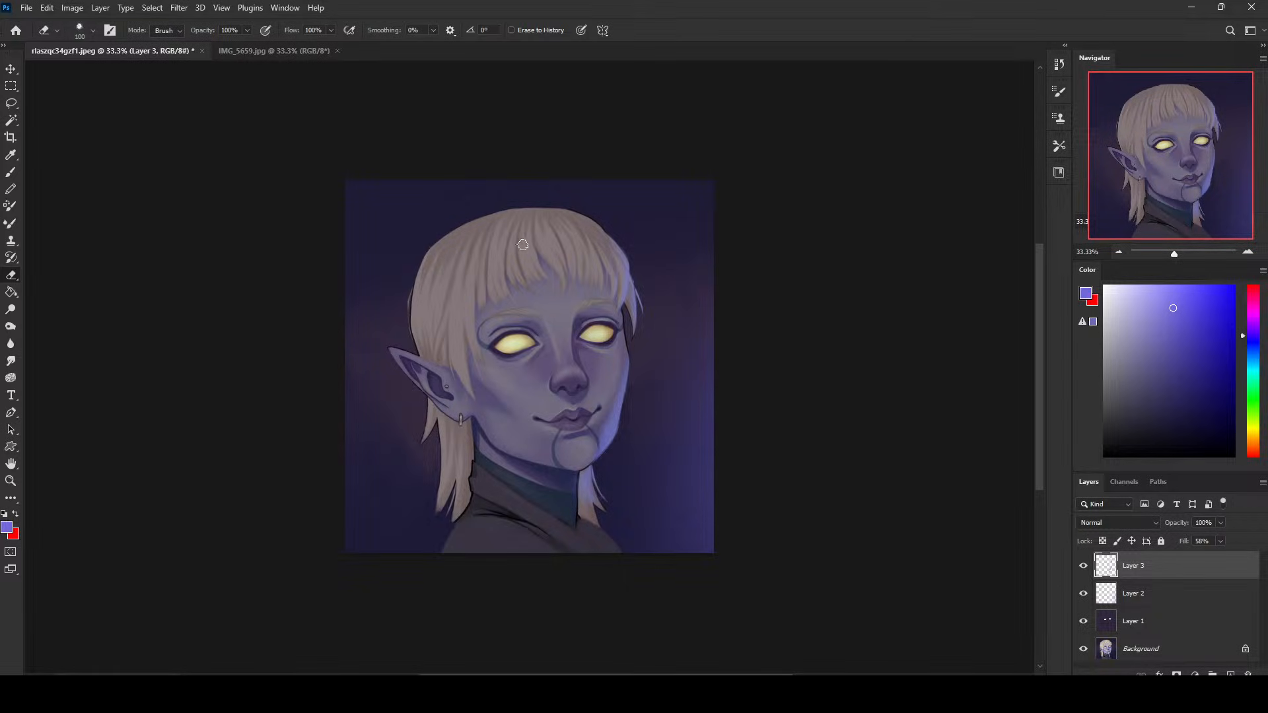
# - Duplicate Layer 1, set the copy to Color blending with 25% Fill, and place it directly above the Background
pyautogui.click(1085, 624)
pyautogui.click(1085, 624)
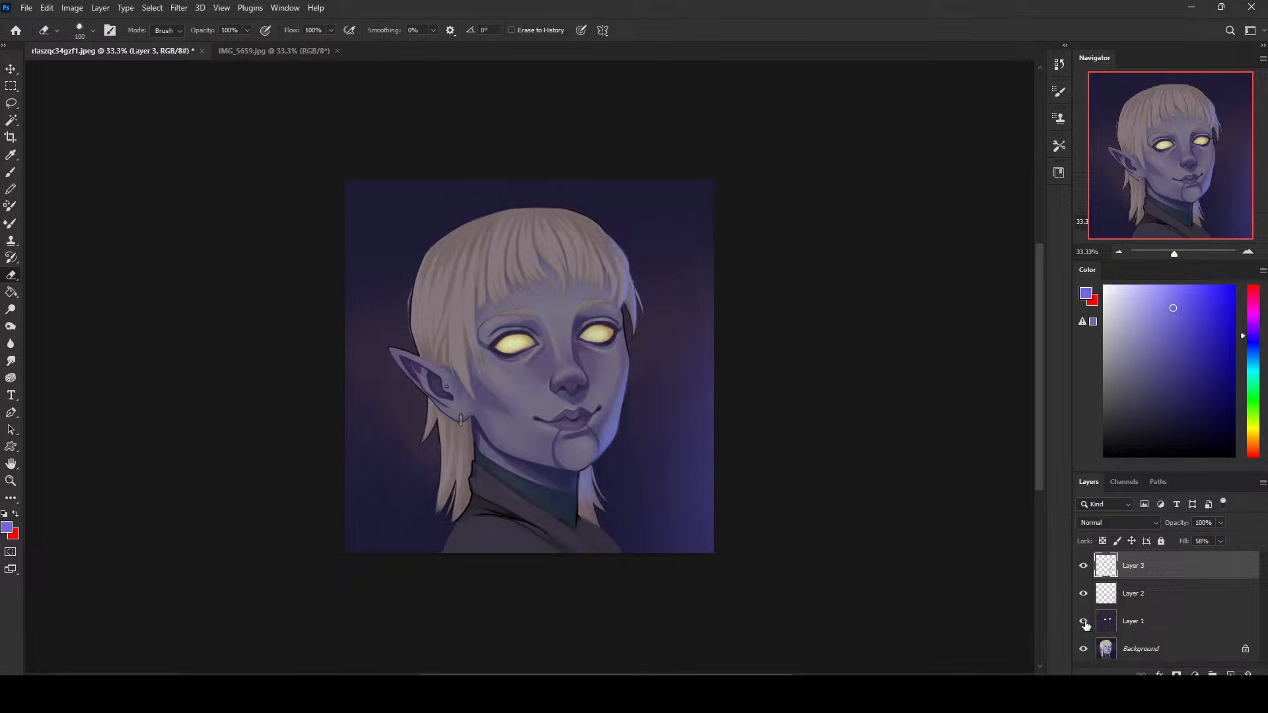
pyautogui.click(1169, 624)
pyautogui.hotkey('ctrl', 'j')
pyautogui.click(1107, 524)
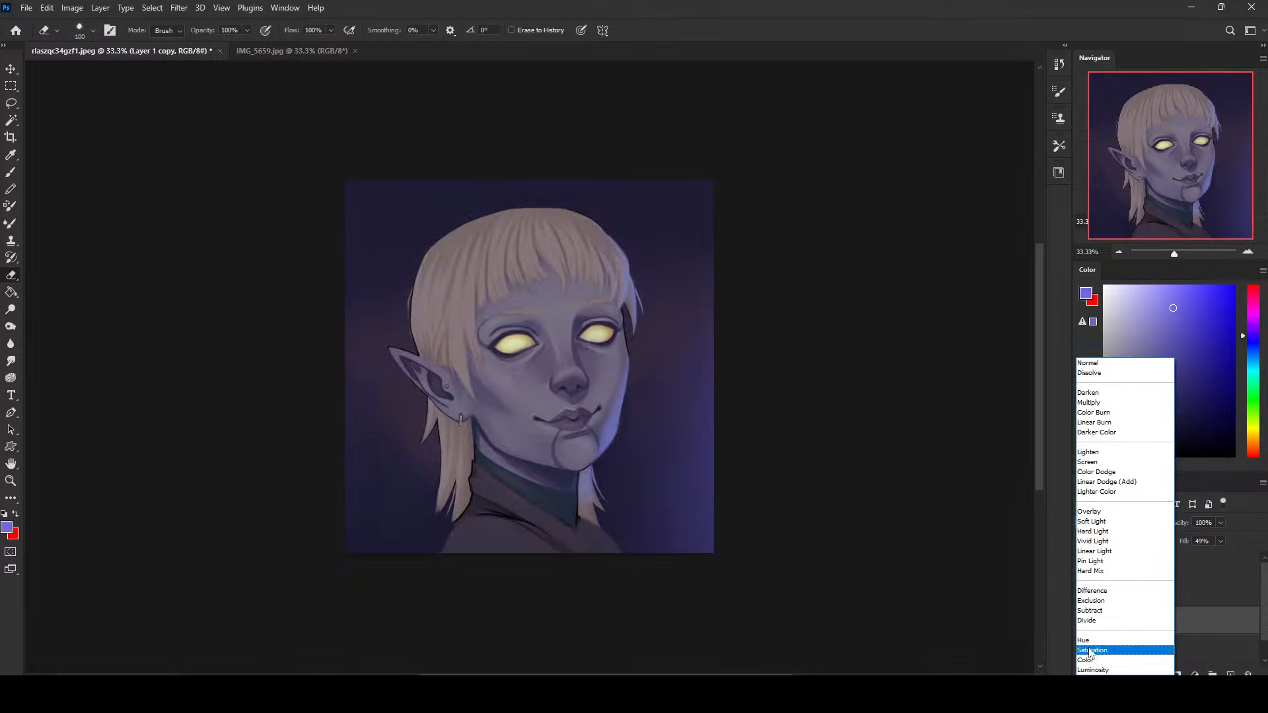
pyautogui.click(1097, 661)
pyautogui.moveTo(1220, 553); pyautogui.dragTo(1207, 557)
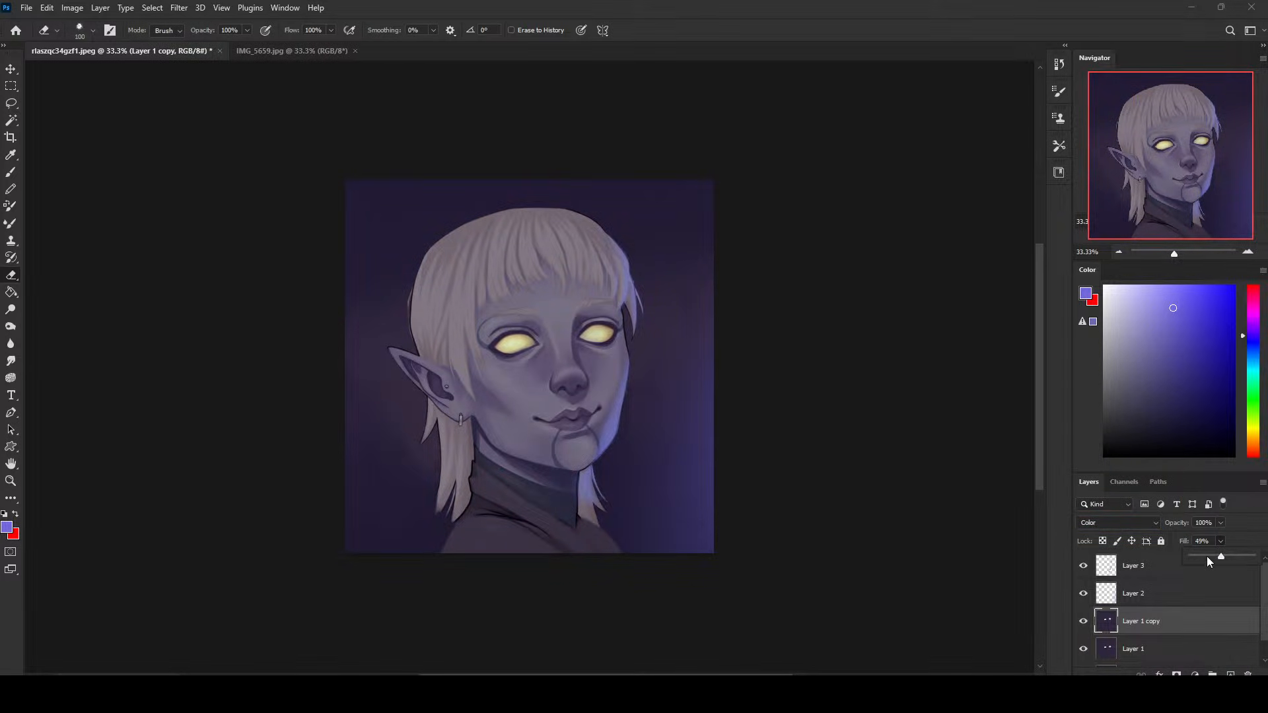
pyautogui.moveTo(1182, 621); pyautogui.dragTo(1178, 636)
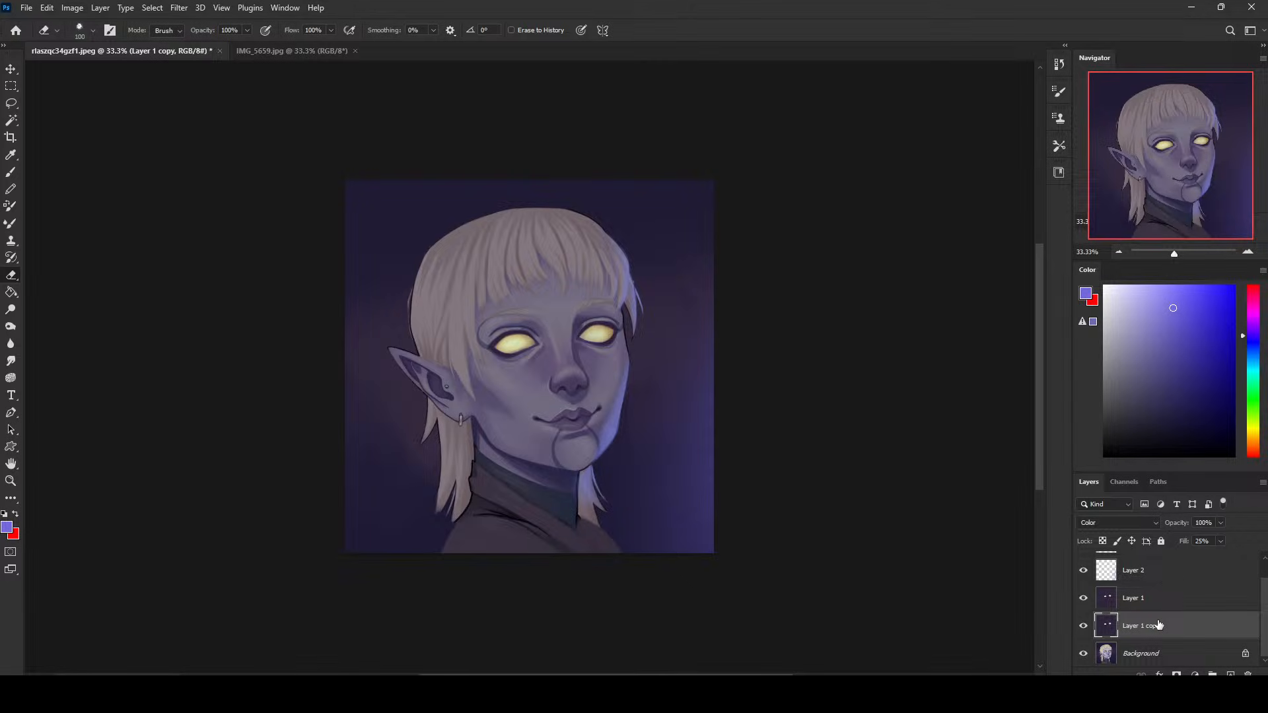
pyautogui.scroll(1, 1161, 624)
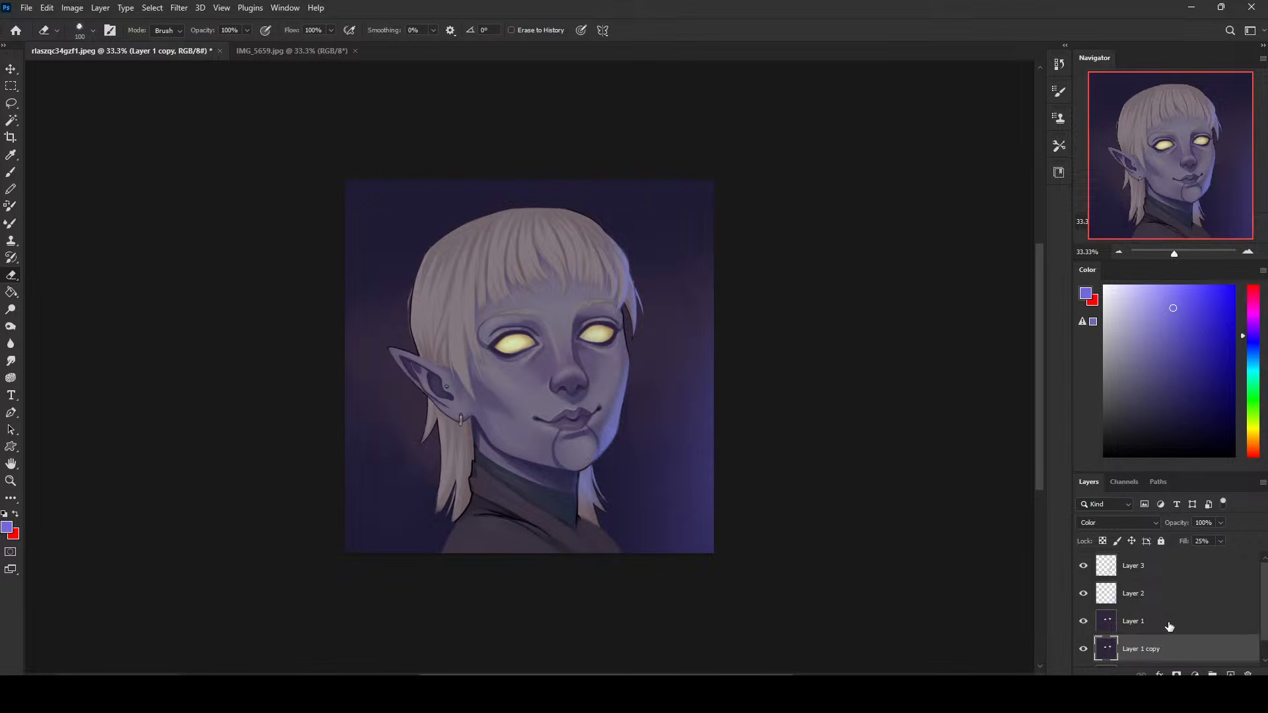
# - Paint light violet-blue rim light on Layer 3 along the left edges of the ear and hair, using a 30 px brush at 100% opacity
pyautogui.click(1147, 568)
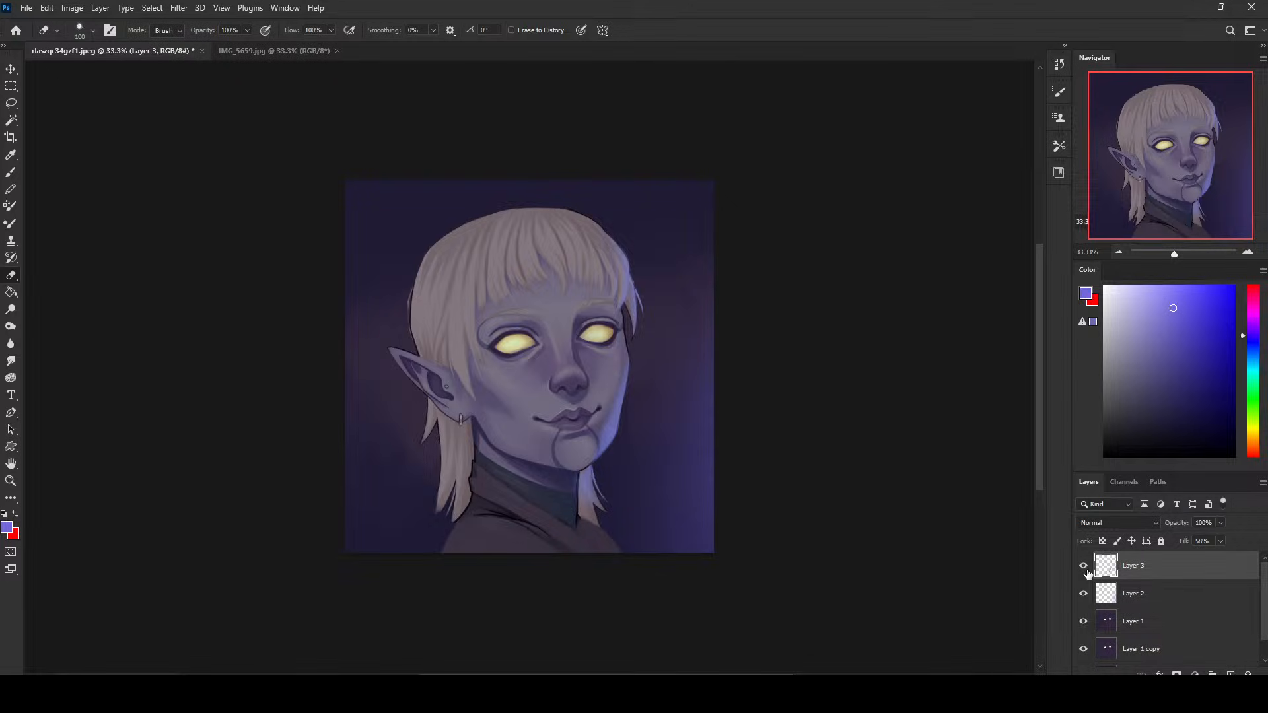
pyautogui.press('b')
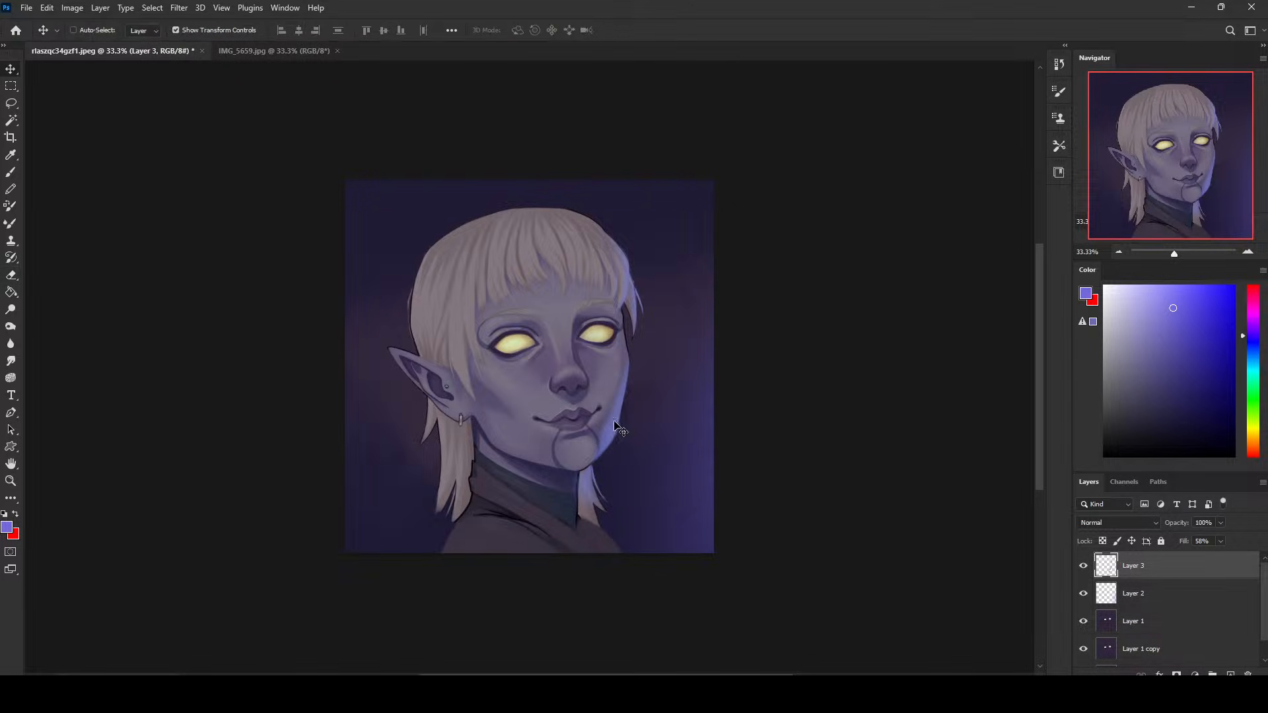
pyautogui.keyDown('alt'); pyautogui.click(616, 425); pyautogui.keyUp('alt')
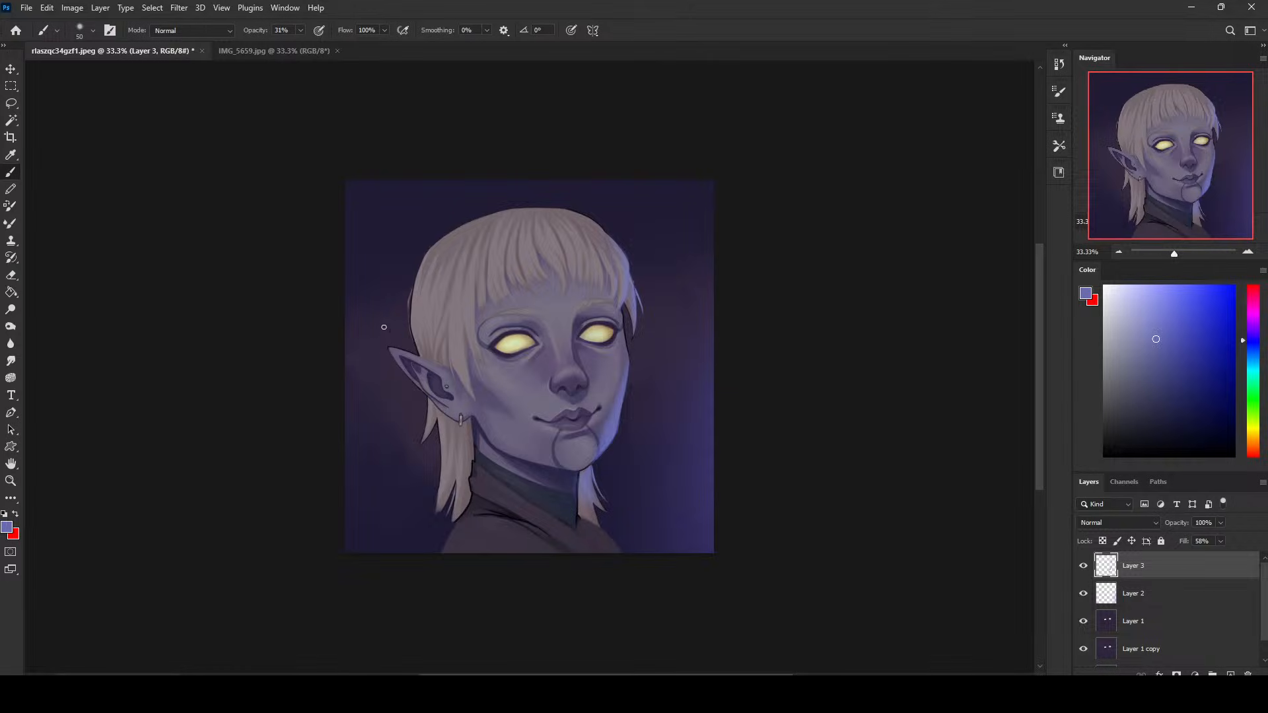
pyautogui.press('0')
pyautogui.press('[')
pyautogui.moveTo(1151, 317); pyautogui.dragTo(1145, 286)
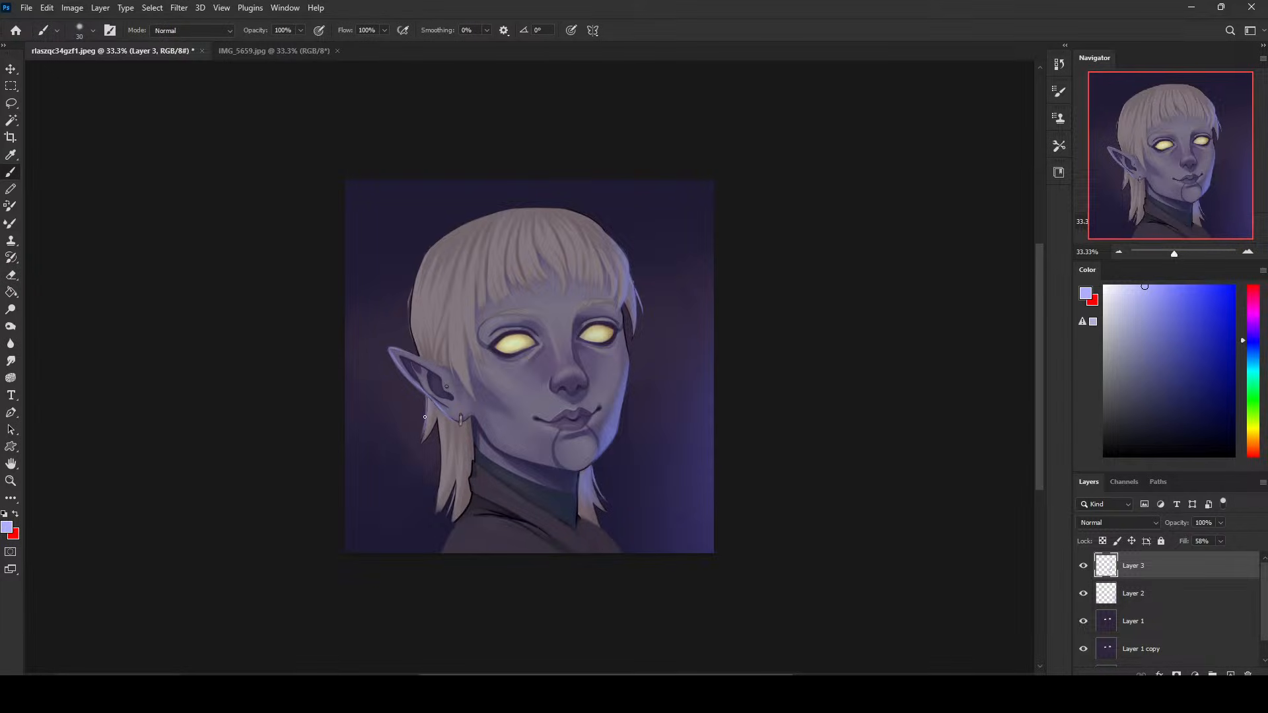
pyautogui.moveTo(436, 420); pyautogui.dragTo(439, 470)
pyautogui.hotkey('ctrl', 'z')
pyautogui.hotkey('ctrl', 'z')
pyautogui.moveTo(437, 418); pyautogui.dragTo(439, 504)
pyautogui.moveTo(418, 353); pyautogui.dragTo(410, 292)
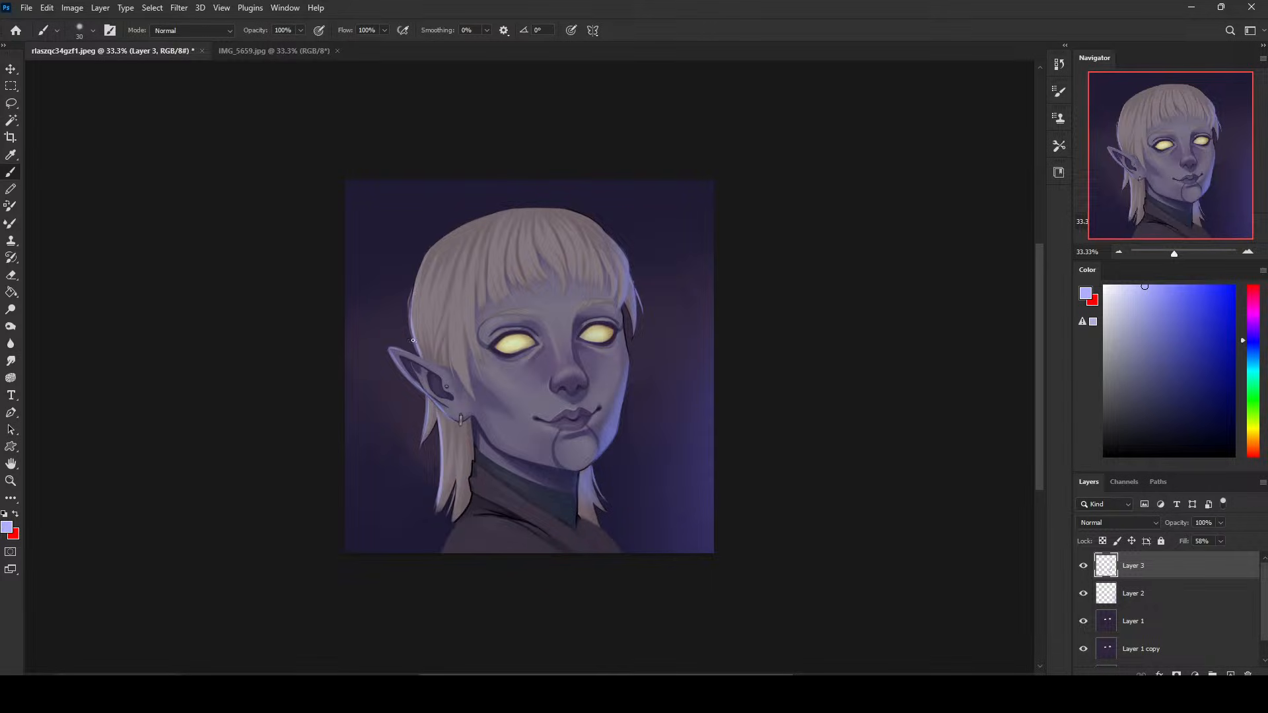
pyautogui.moveTo(413, 340); pyautogui.dragTo(412, 269)
# - Add light violet-blue rim light along the left shoulder's edge and refine it with the Eraser at 100 px
pyautogui.moveTo(474, 510); pyautogui.dragTo(434, 558)
pyautogui.hotkey('ctrl', 'z')
pyautogui.moveTo(476, 505)
pyautogui.mouseDown()
pyautogui.moveTo(425, 590)
pyautogui.moveTo(472, 508)
pyautogui.mouseUp()
pyautogui.hotkey('ctrl', 'z')
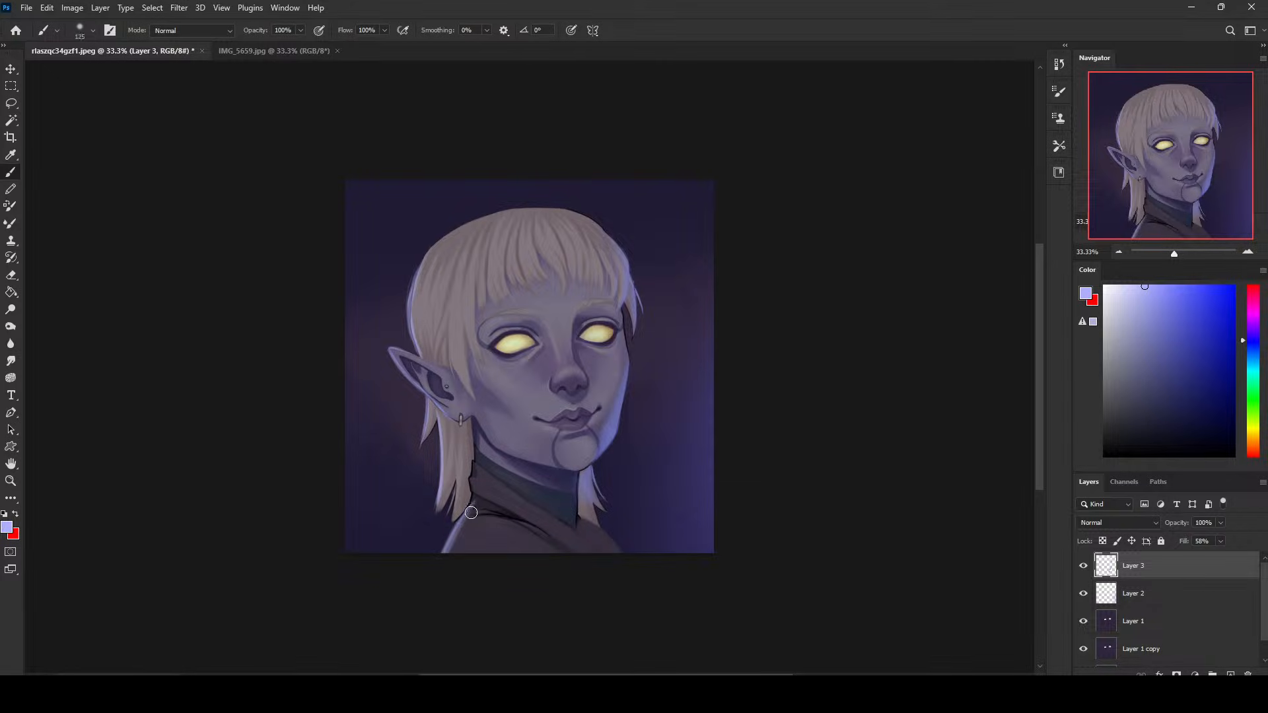
pyautogui.press(']')
pyautogui.press(']')
pyautogui.press(']')
pyautogui.press('e')
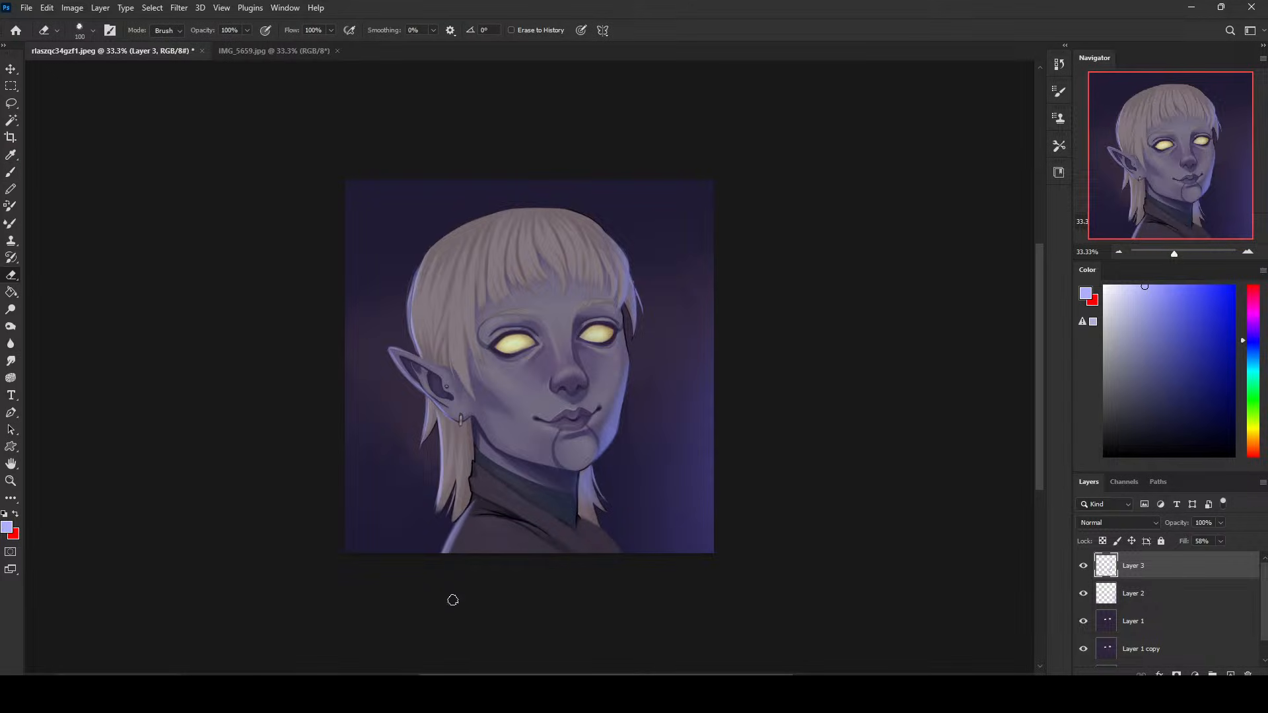
# - Blend the new rim light with the Smudge tool at 3% strength and flatten the image
pyautogui.press('b')
pyautogui.click(13, 362)
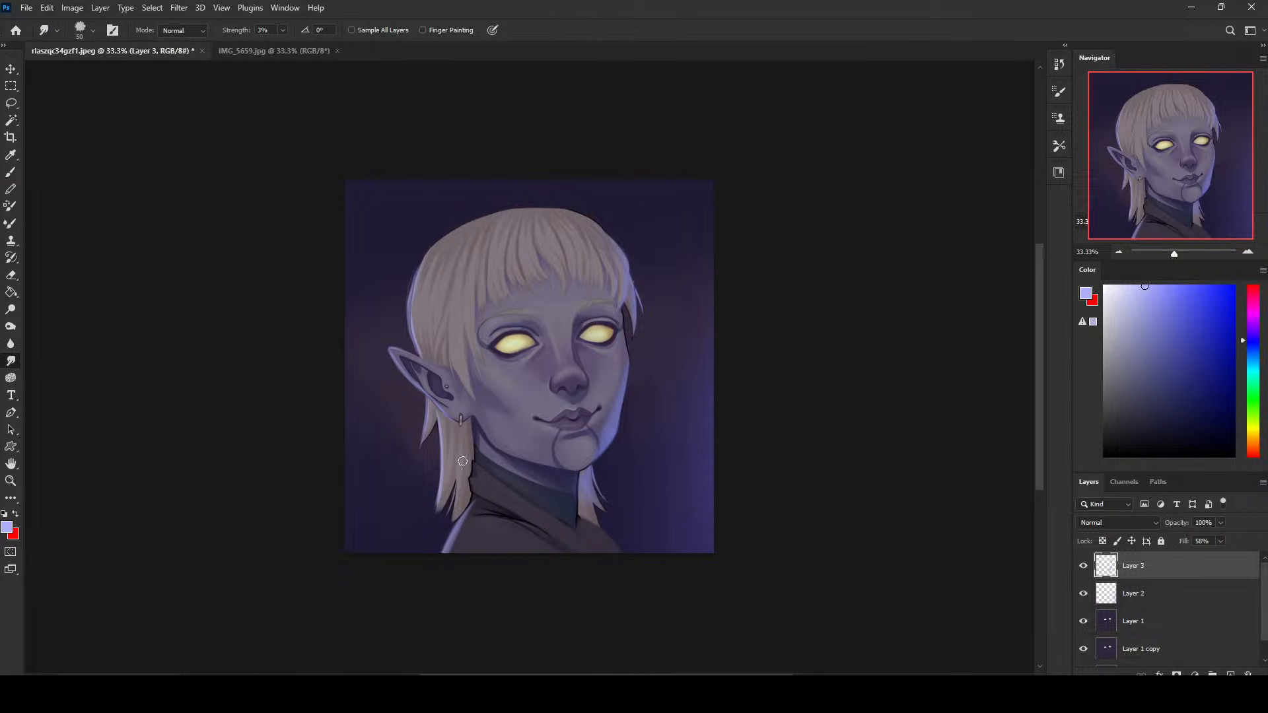
pyautogui.press('[')
pyautogui.rightClick(1173, 567)
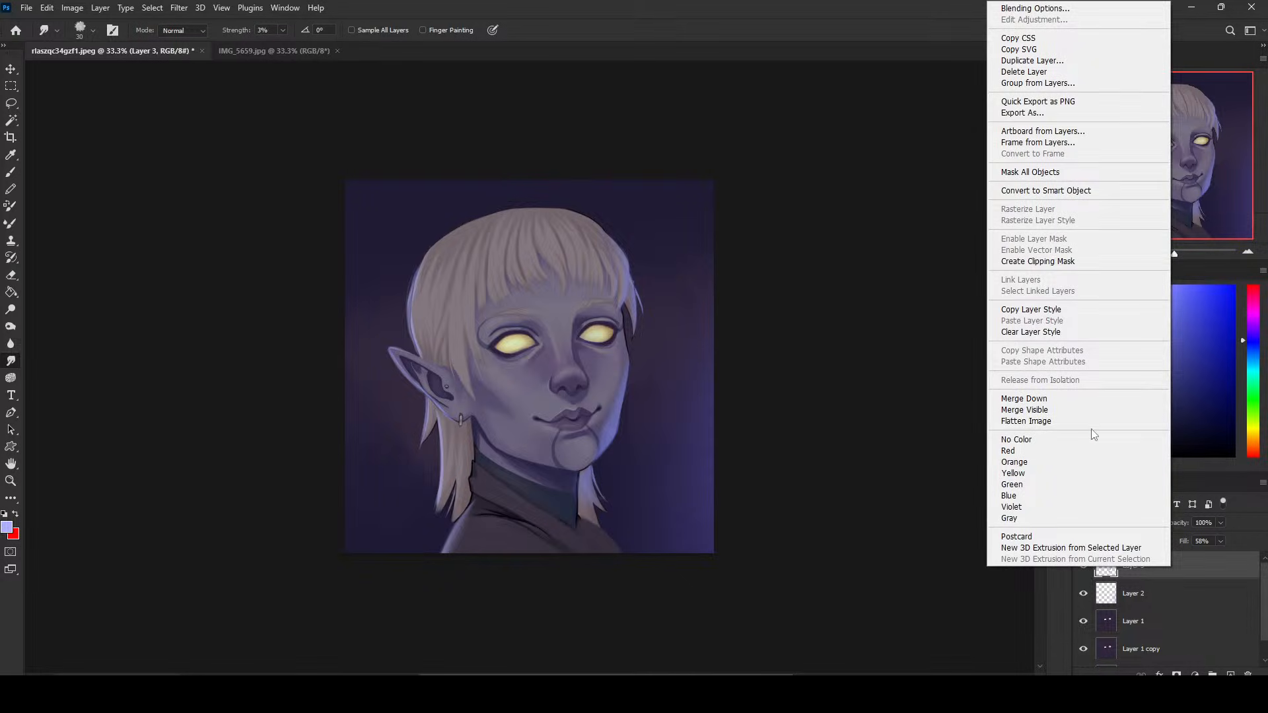
pyautogui.click(1092, 424)
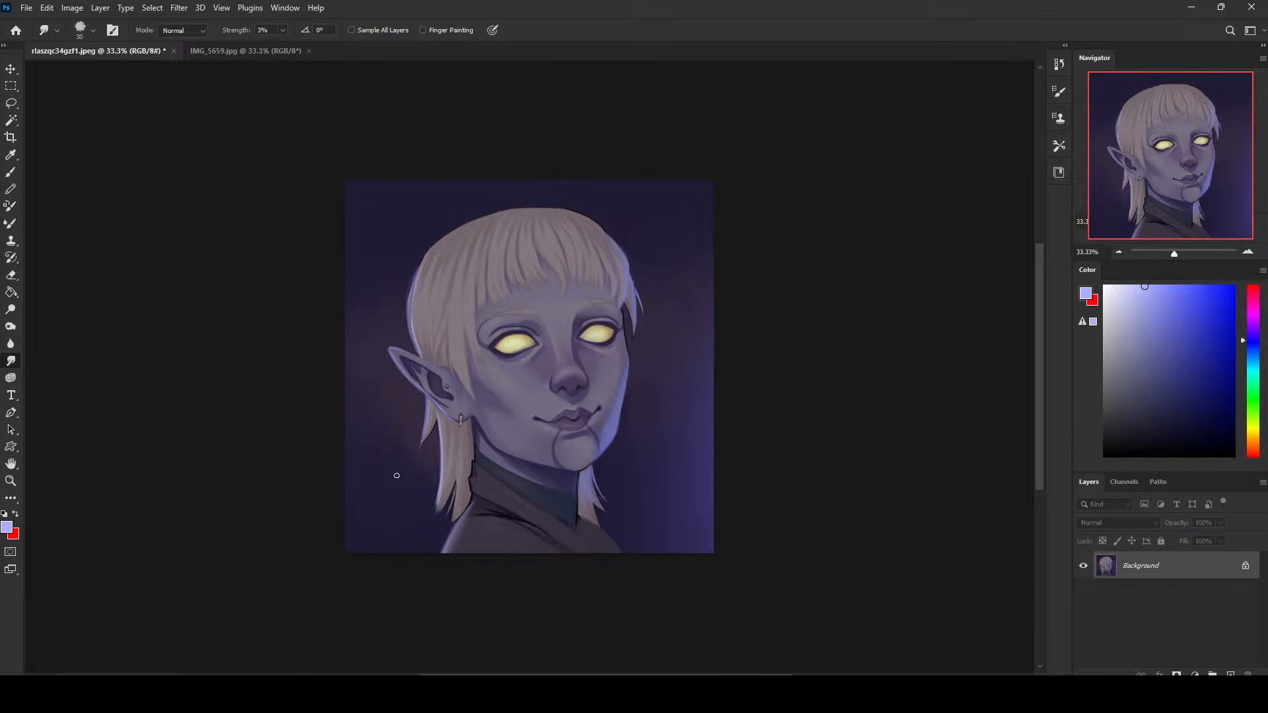
# - Enlarge the soft brush to 2300 px and try a broad light violet-blue glow beside the figure's left side
pyautogui.press('b')
pyautogui.rightClick(580, 369)
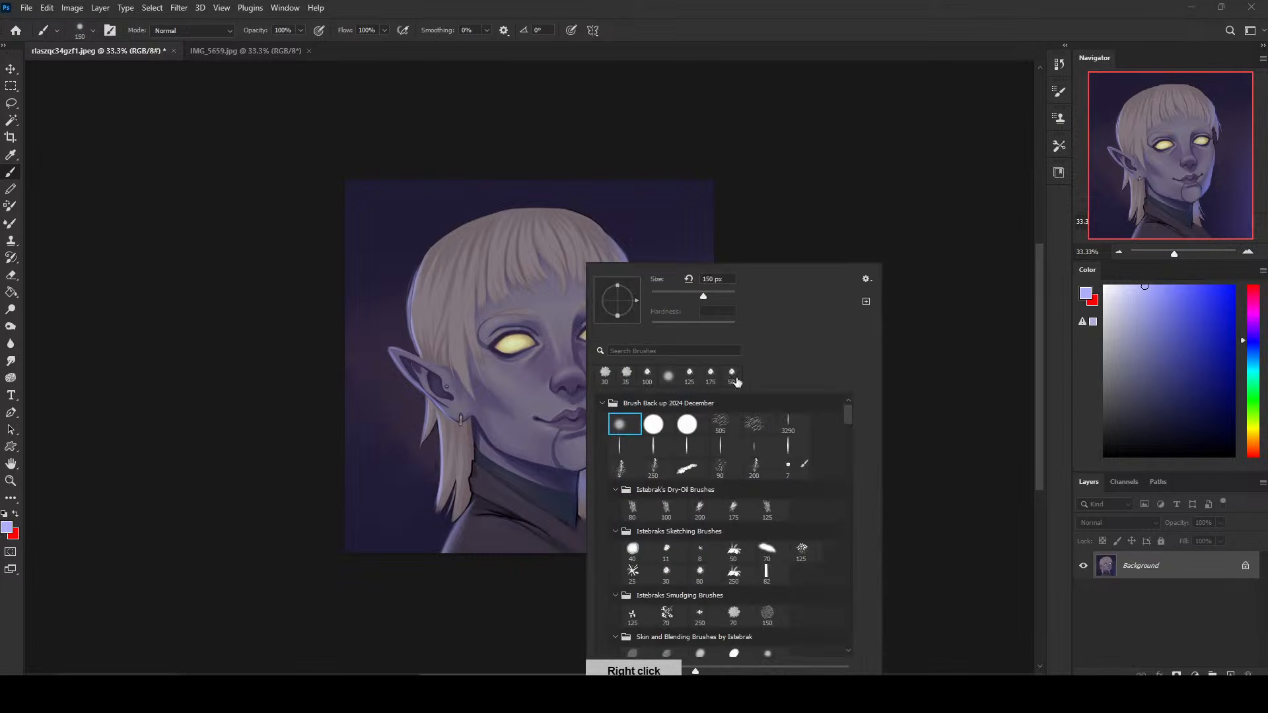
pyautogui.click(881, 210)
pyautogui.press(']')
pyautogui.press(']')
pyautogui.press(']')
pyautogui.press(']')
pyautogui.press(']')
pyautogui.press(']')
pyautogui.press(']')
pyautogui.press(']')
pyautogui.press(']')
pyautogui.press(']')
pyautogui.press(']')
pyautogui.press(']')
pyautogui.press(']')
pyautogui.press(']')
pyautogui.press(']')
pyautogui.press(']')
pyautogui.press(']')
pyautogui.press(']')
pyautogui.press(']')
pyautogui.press(']')
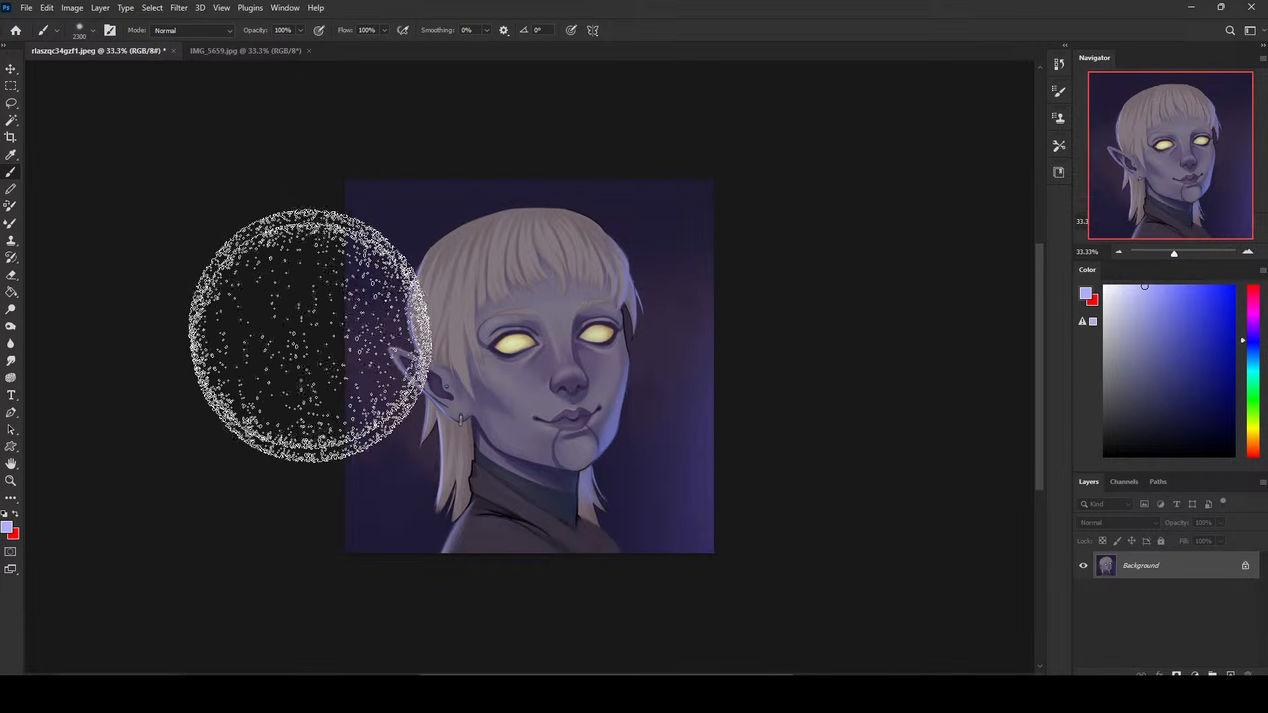
pyautogui.moveTo(281, 422); pyautogui.dragTo(251, 551)
pyautogui.hotkey('ctrl', 'z')
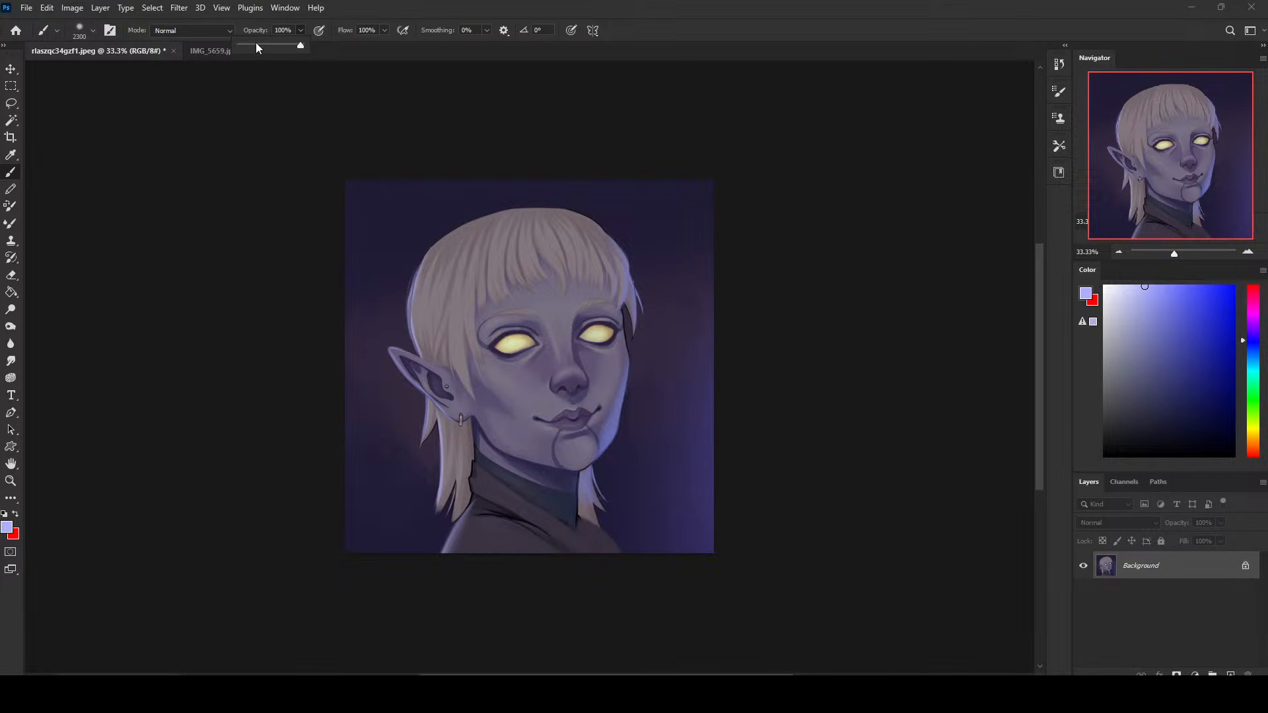
# - Brush a faint light violet-blue glow beside the figure's left side, lowering opacity to 26% and 14% and the brush size to 2000 px
pyautogui.press('2')
pyautogui.press('6')
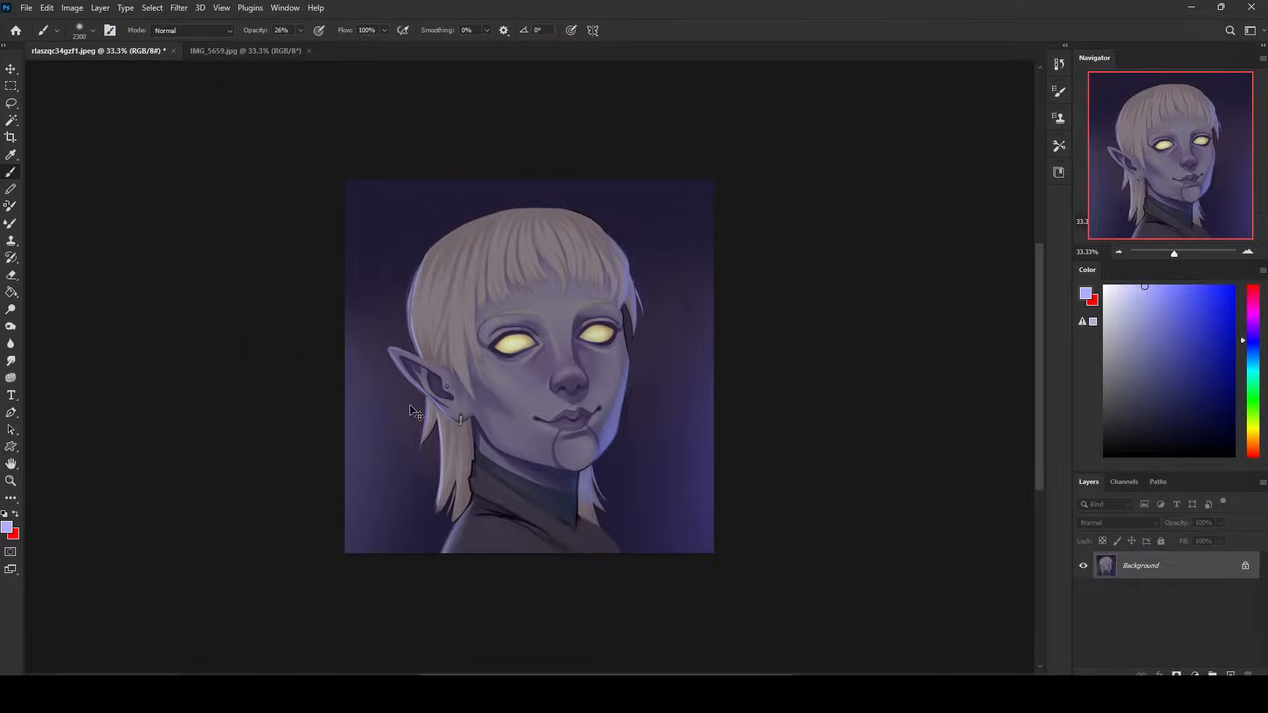
pyautogui.hotkey('ctrl', '-')
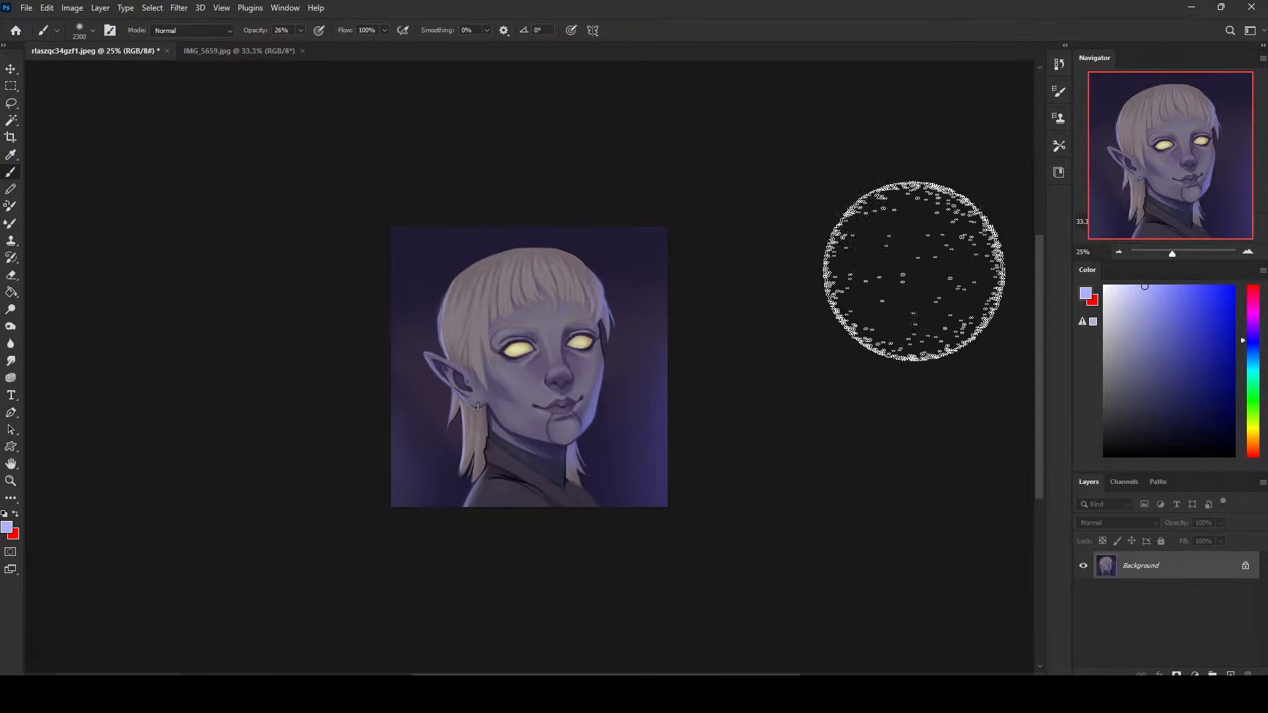
pyautogui.click(301, 30)
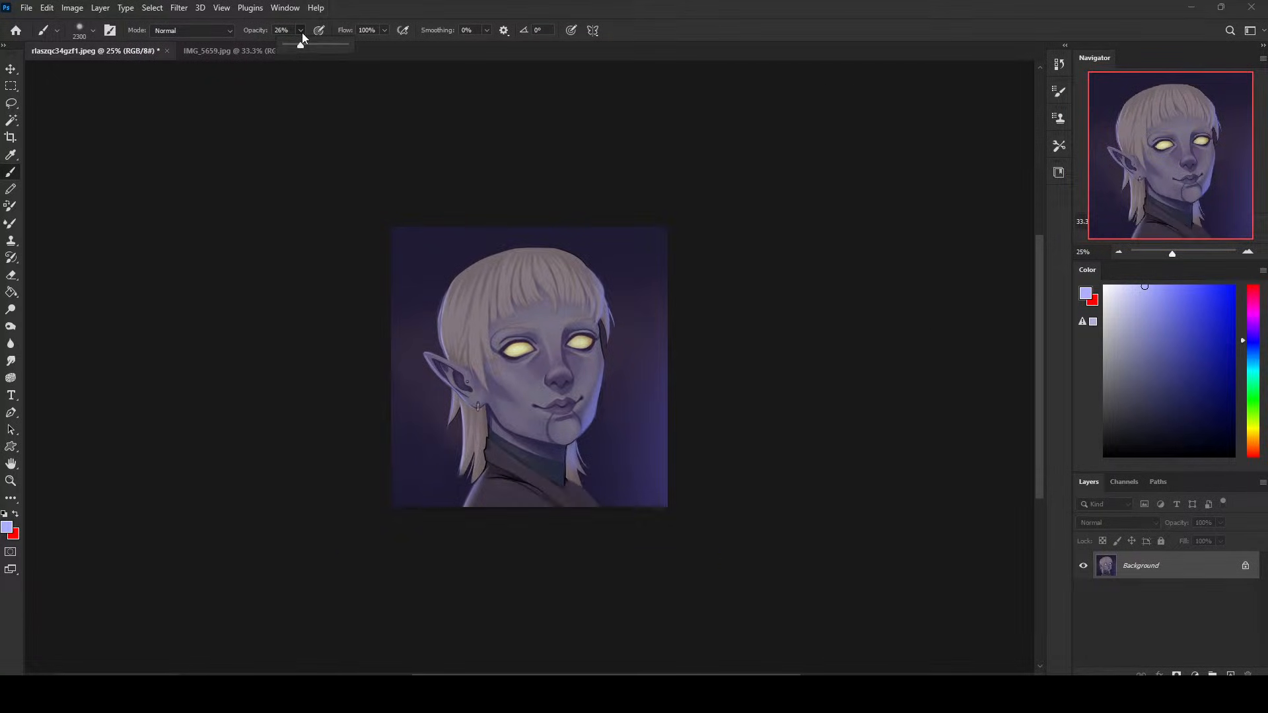
pyautogui.moveTo(301, 45); pyautogui.dragTo(292, 46)
pyautogui.press('[')
pyautogui.press('[')
pyautogui.press('[')
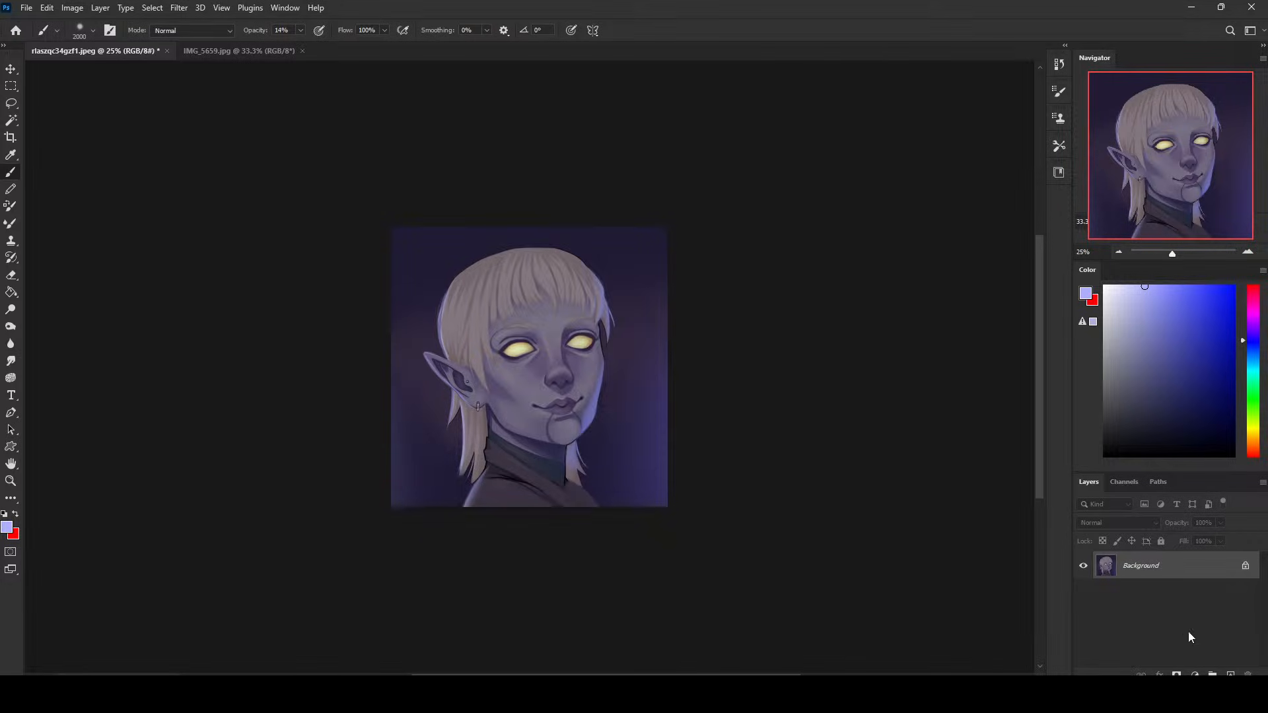
# - Add a layer in Lighten mode, choose a pale orange-yellow brush colour, and merge the layer down
pyautogui.click(1230, 674)
pyautogui.click(1254, 429)
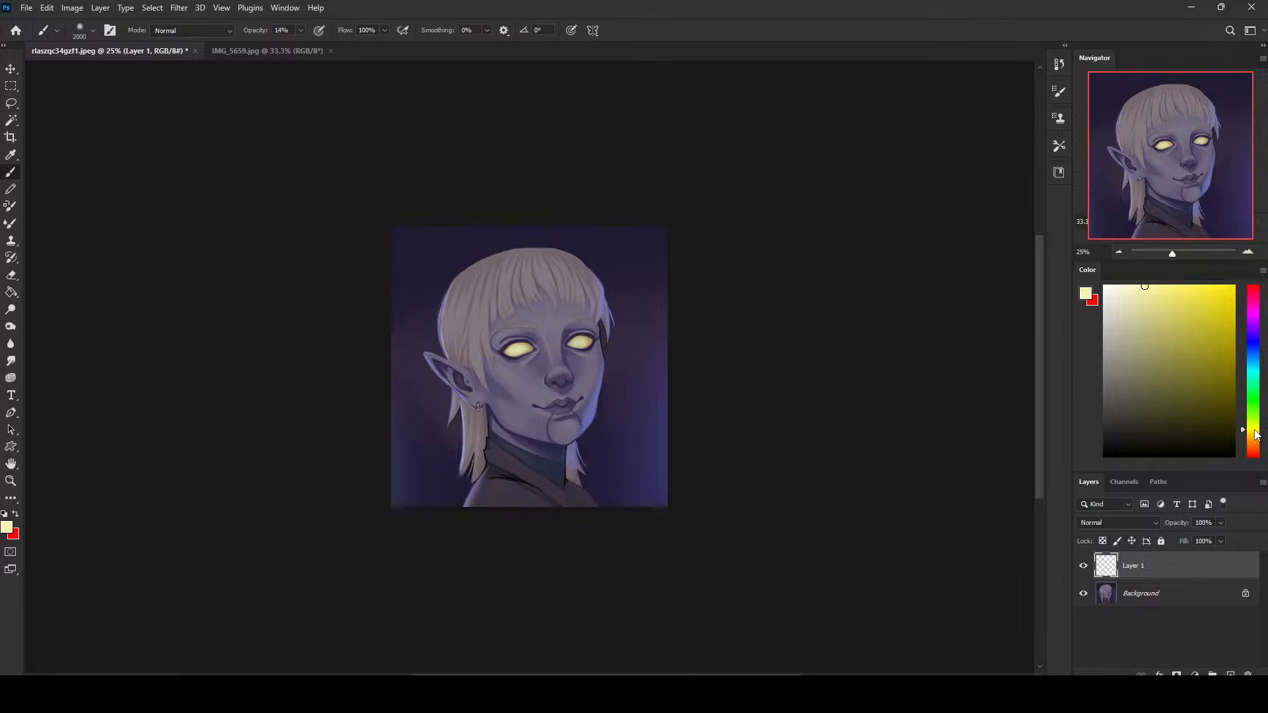
pyautogui.moveTo(1255, 429); pyautogui.dragTo(1258, 436)
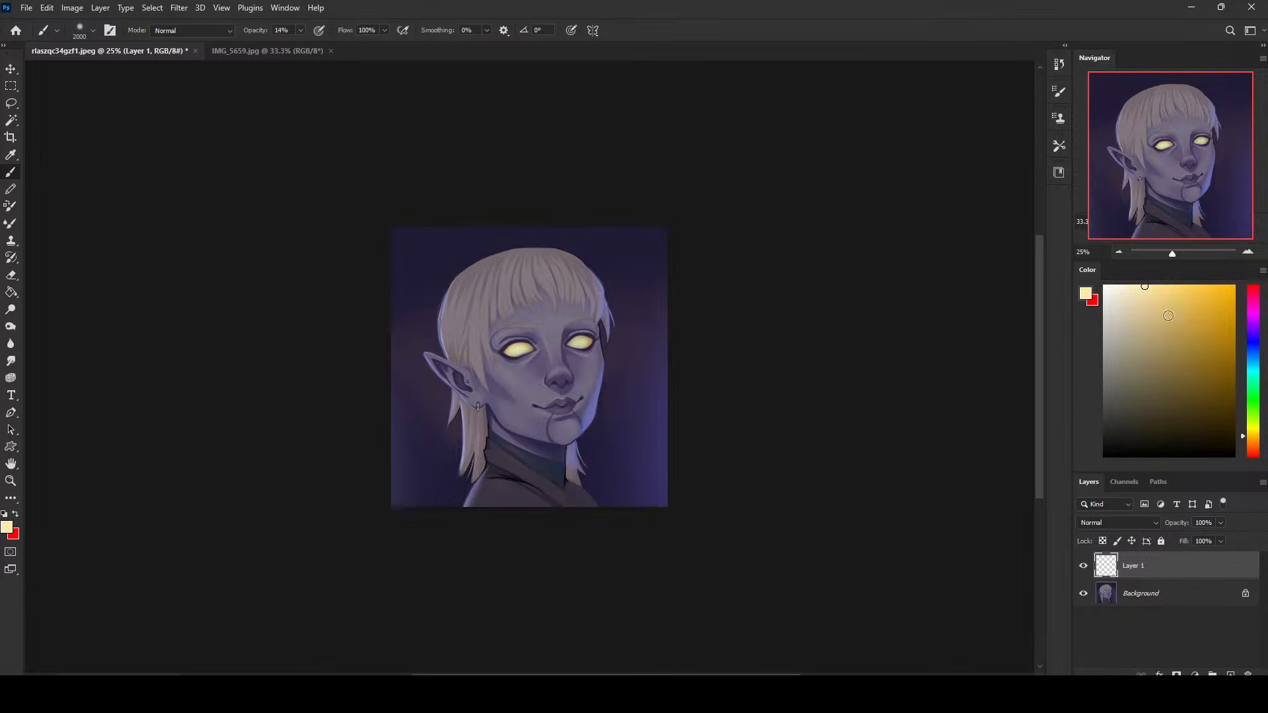
pyautogui.click(1164, 285)
pyautogui.click(1119, 522)
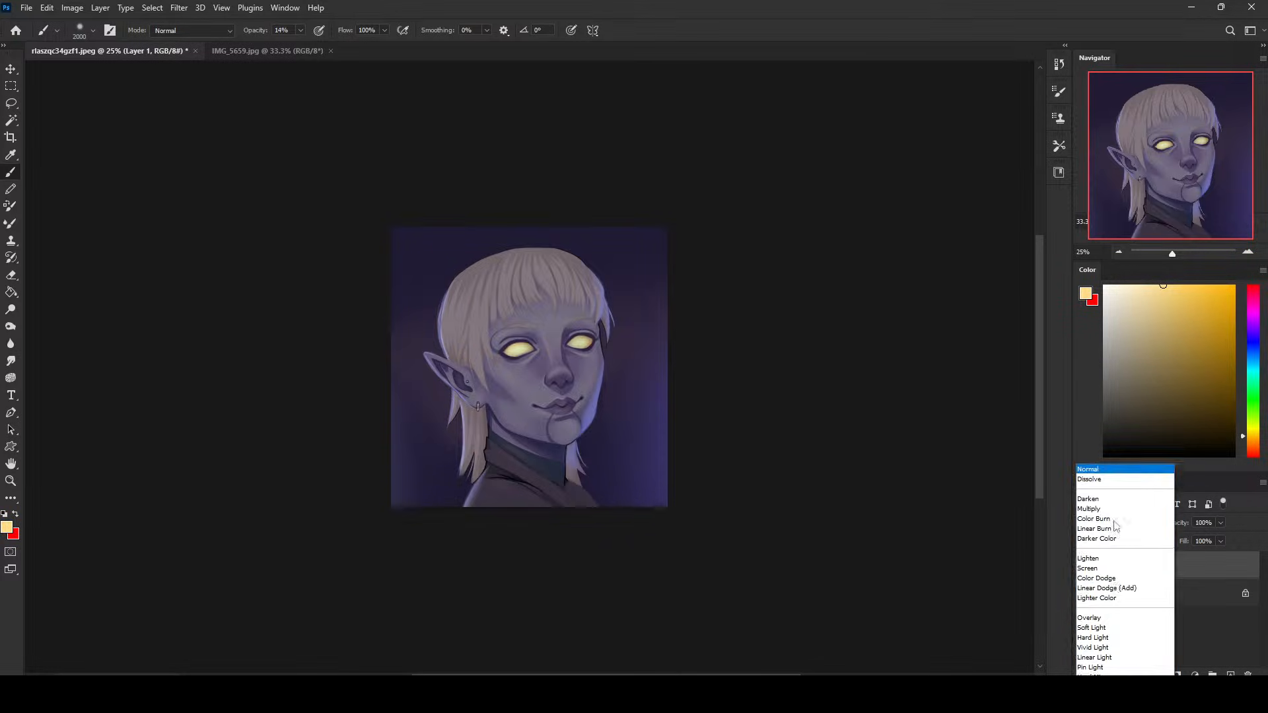
pyautogui.click(1100, 455)
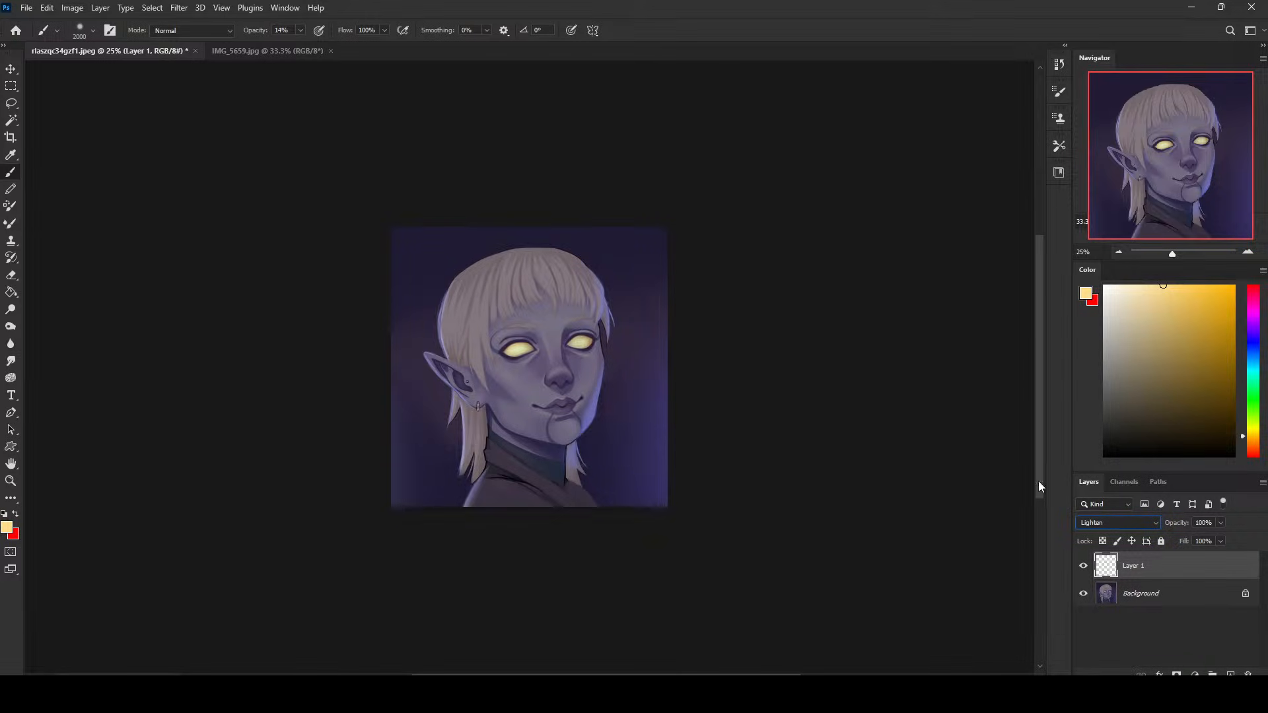
pyautogui.hotkey('ctrl', 'e')
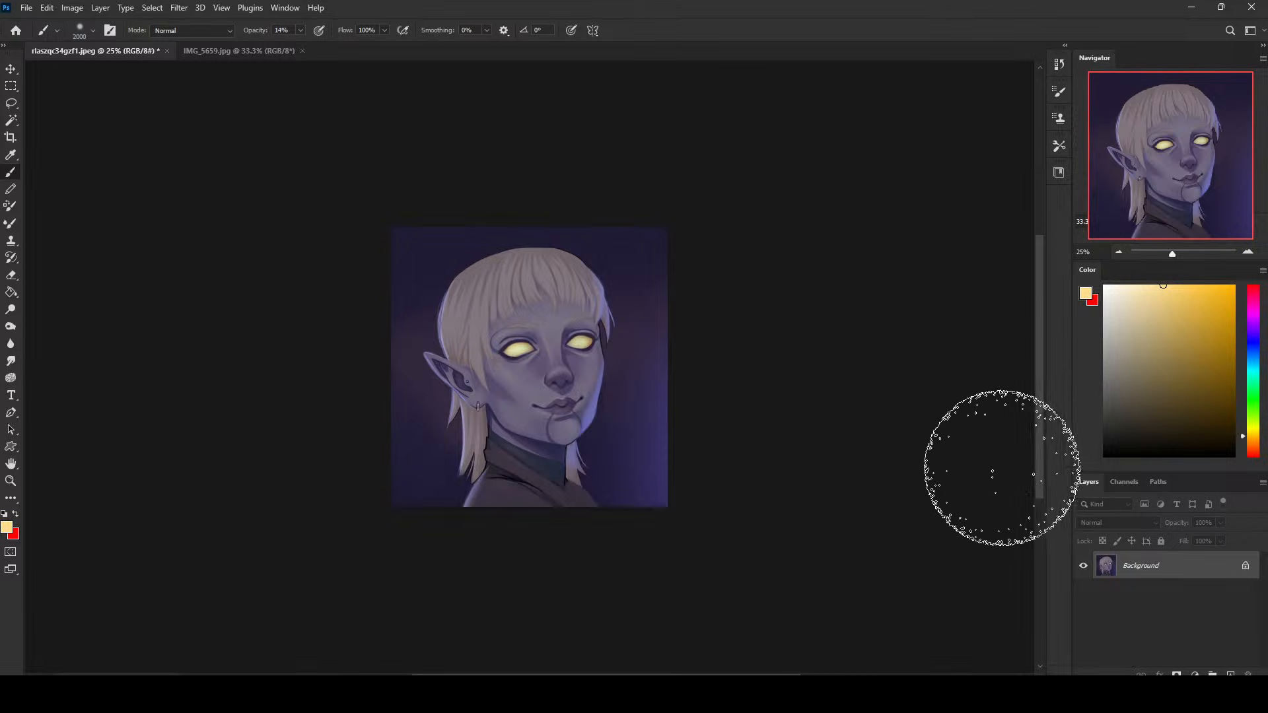
# - Paint pale orange-yellow glow over the eyes on a new layer at 25% opacity, reducing the brush to 300 px, and flatten the image
pyautogui.press('[')
pyautogui.press('[')
pyautogui.press('[')
pyautogui.press('[')
pyautogui.press('[')
pyautogui.press('[')
pyautogui.press('[')
pyautogui.press('[')
pyautogui.press('[')
pyautogui.press('[')
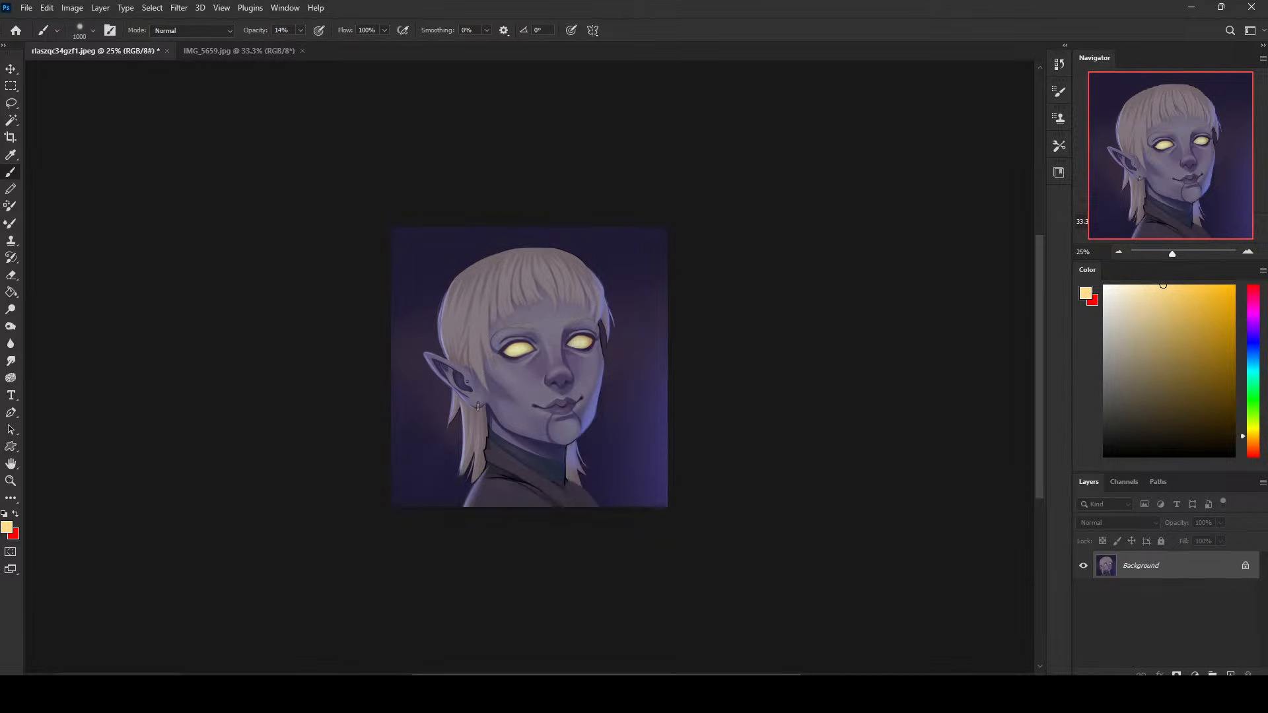
pyautogui.hotkey('ctrl', 'shift', 'alt', 'n')
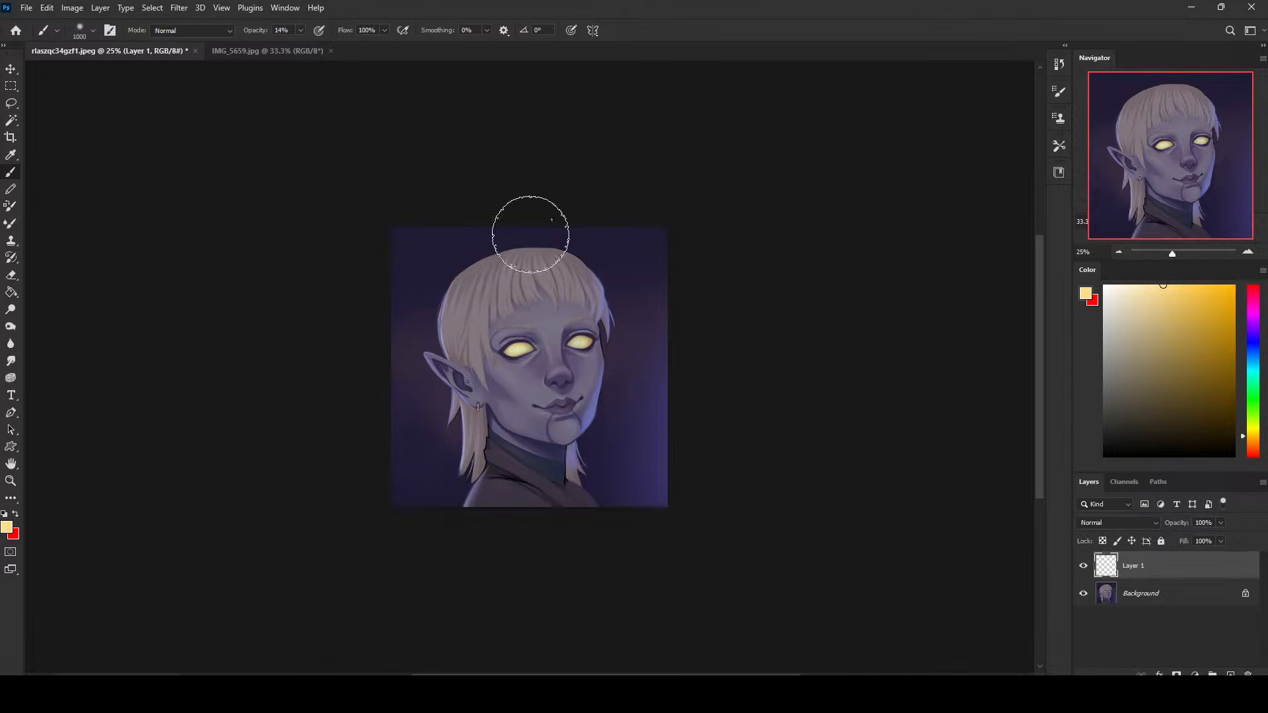
pyautogui.click(300, 30)
pyautogui.click(306, 46)
pyautogui.click(520, 348)
pyautogui.press('[')
pyautogui.press('[')
pyautogui.press('[')
pyautogui.press('[')
pyautogui.press('[')
pyautogui.press('[')
pyautogui.press('[')
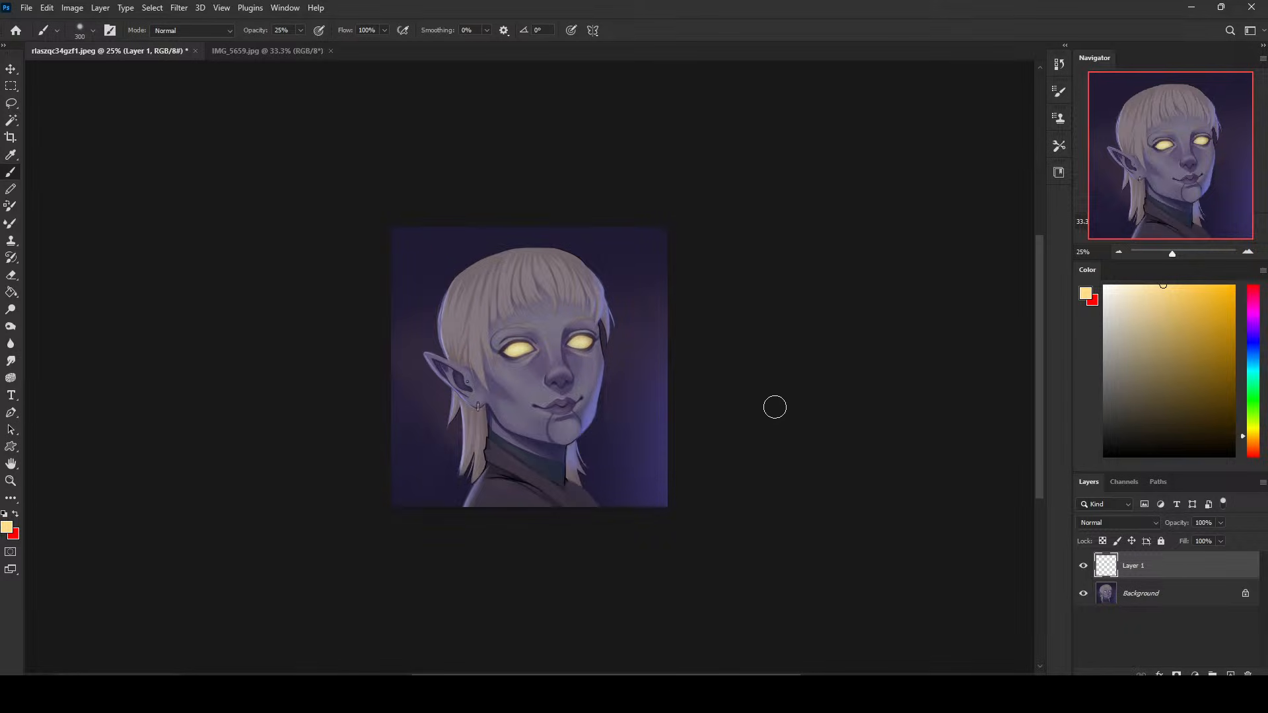
pyautogui.rightClick(1148, 563)
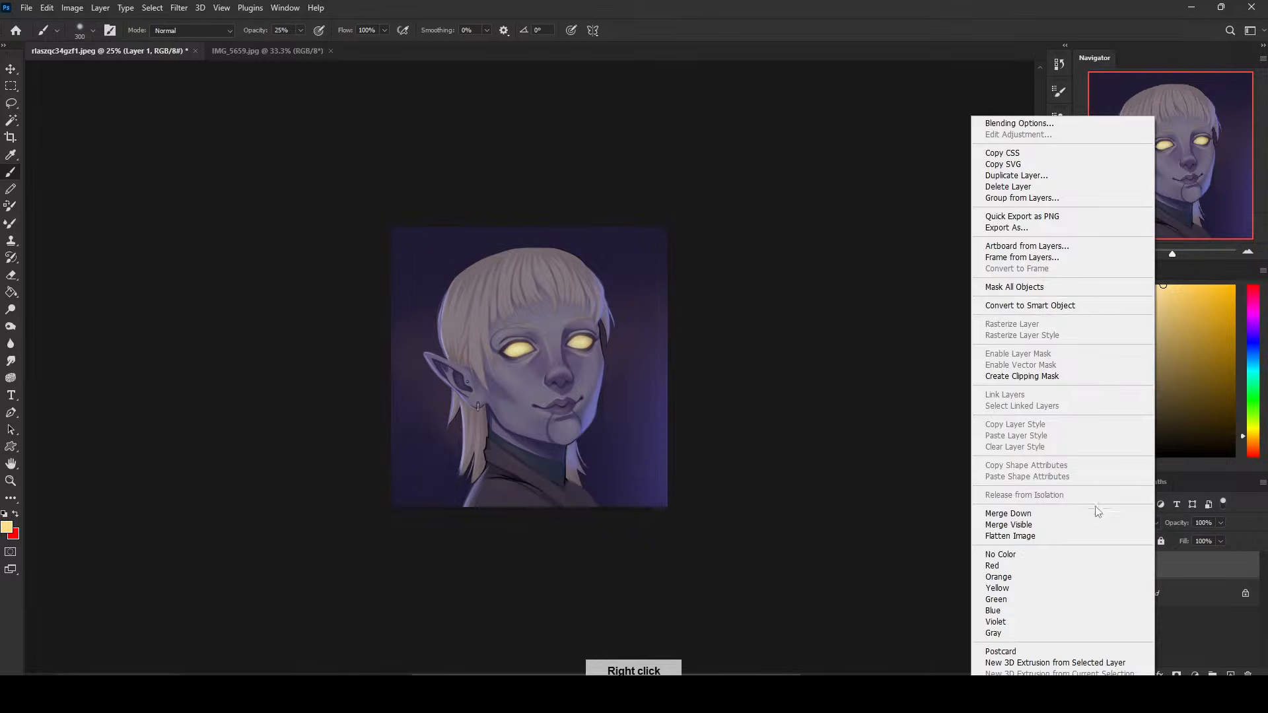
pyautogui.click(1086, 532)
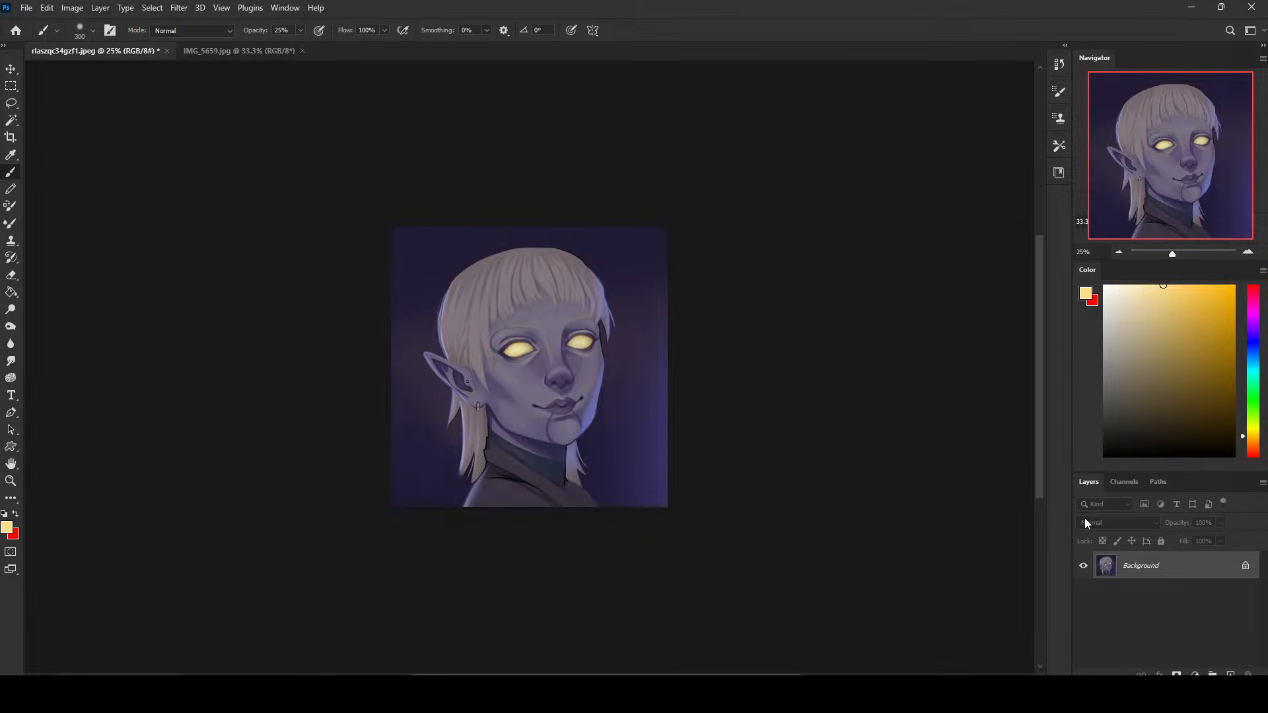
# - Duplicate the portrait onto a new layer and raise its black input level to 10 with Levels
pyautogui.hotkey('ctrl', 'j')
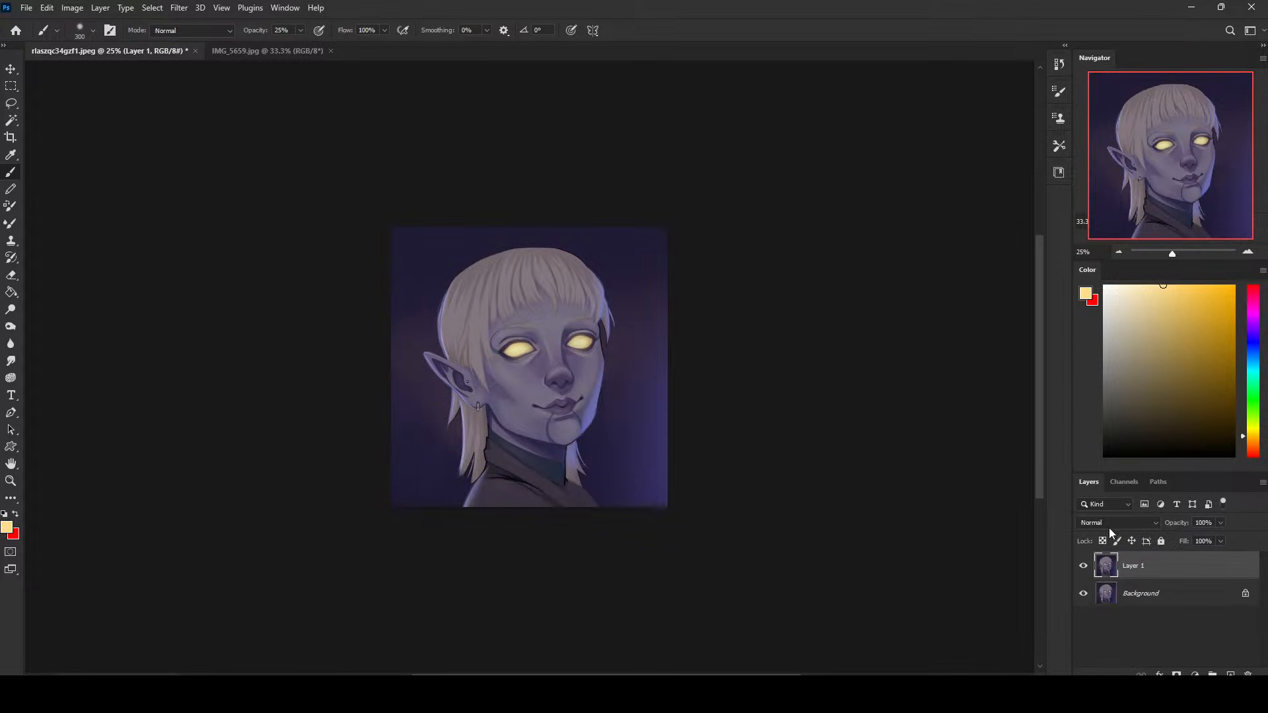
pyautogui.hotkey('ctrl', 'l')
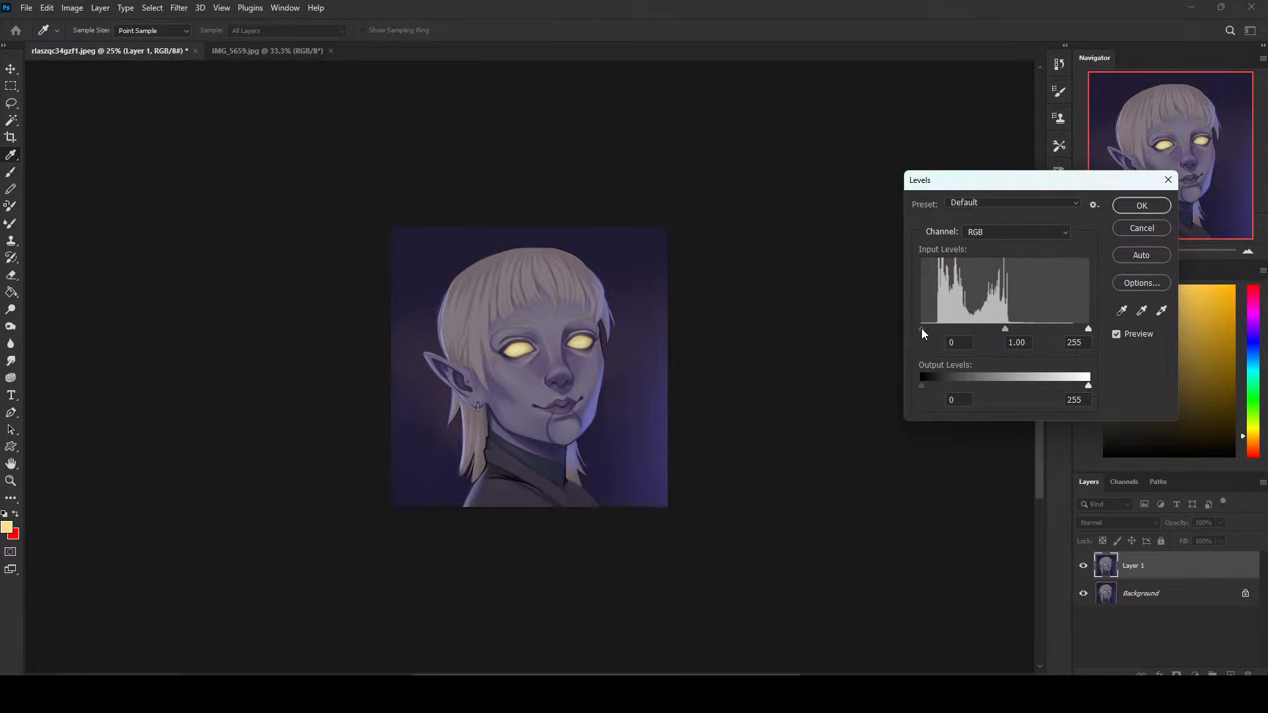
pyautogui.moveTo(921, 327); pyautogui.dragTo(930, 326)
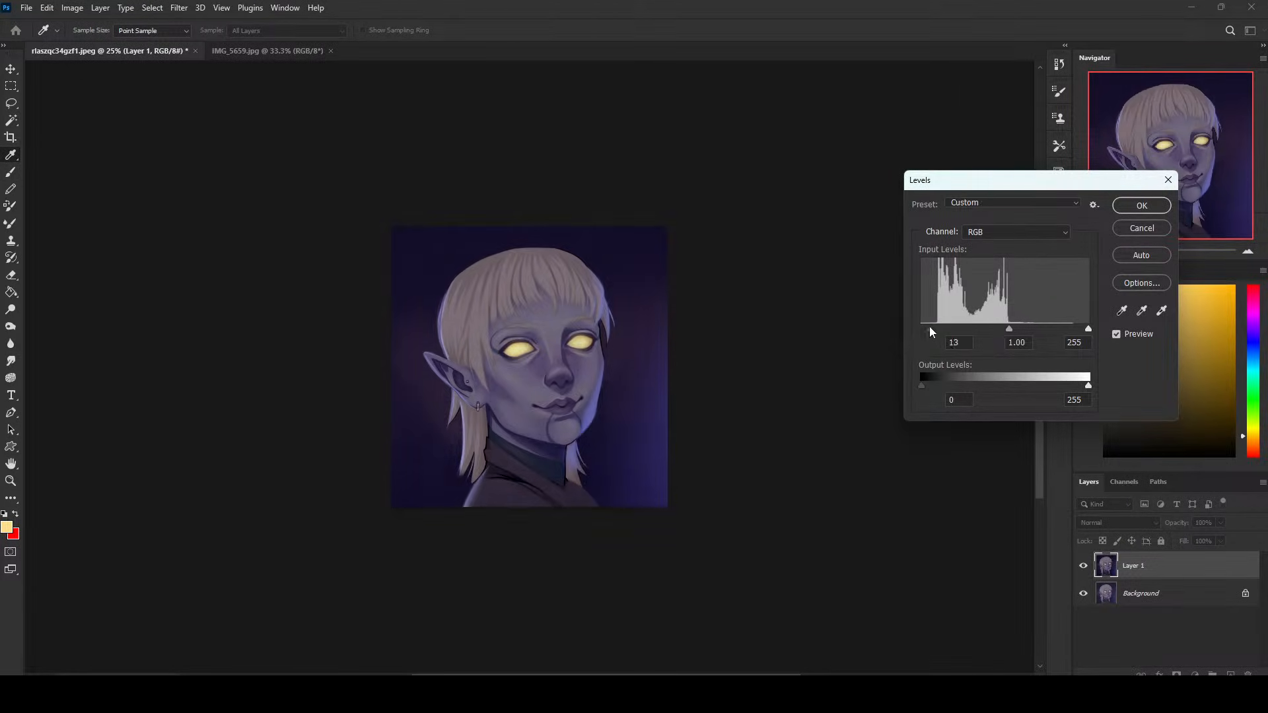
pyautogui.click(1142, 205)
# - Darken the duplicated layer by setting its Hue/Saturation lightness to -13
pyautogui.hotkey('ctrl', 'u')
pyautogui.moveTo(864, 352); pyautogui.dragTo(857, 358)
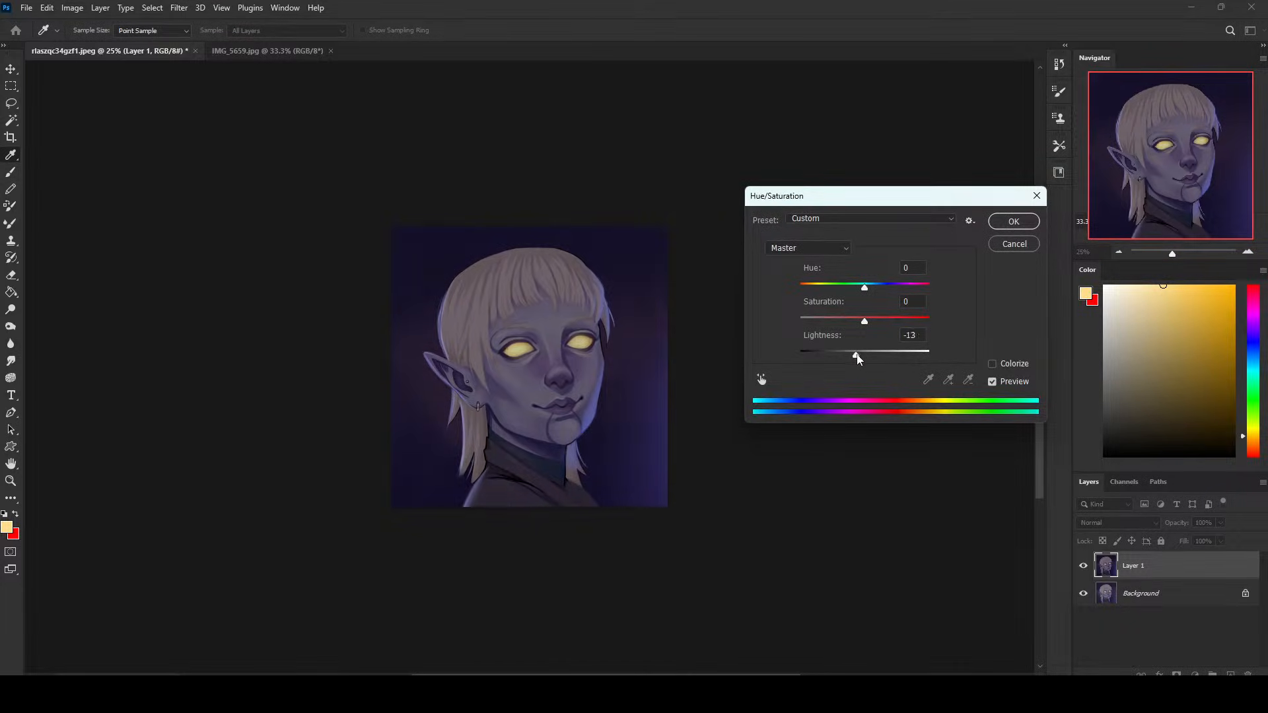
pyautogui.click(1014, 221)
# - Erase the darkened layer over both eyes with a large soft round eraser enlarged to 1100 px
pyautogui.press('e')
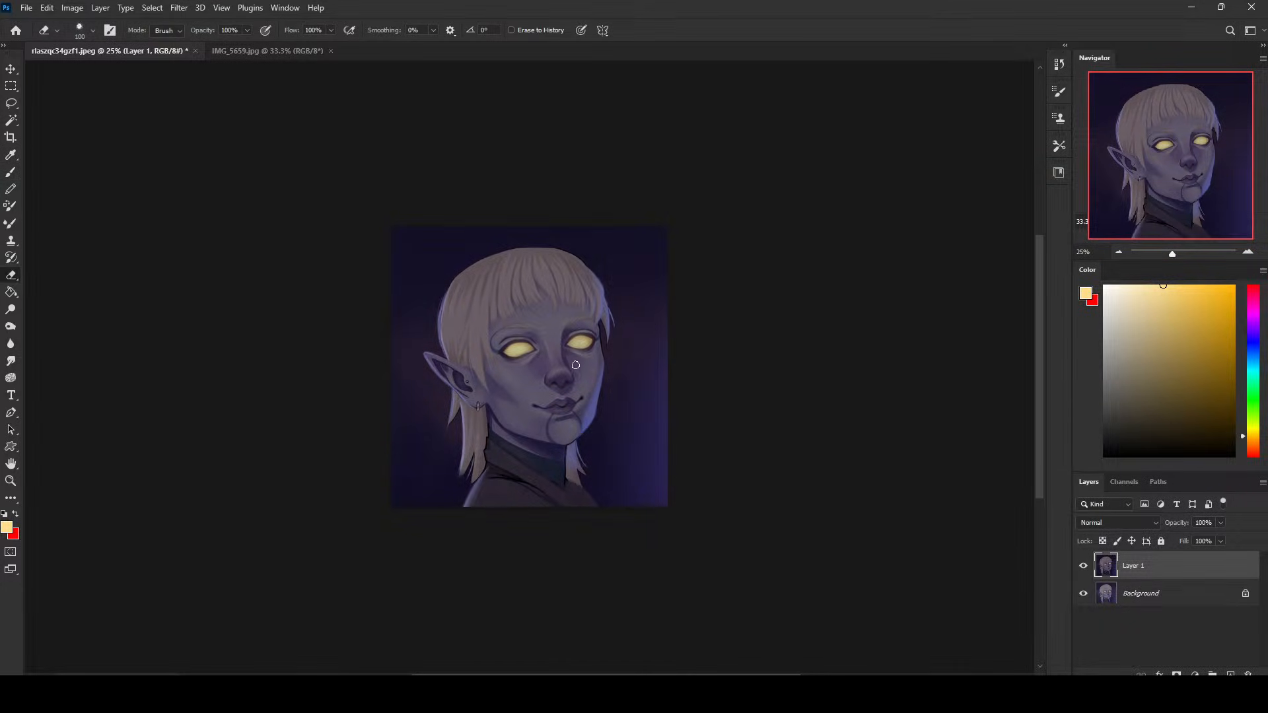
pyautogui.rightClick(579, 413)
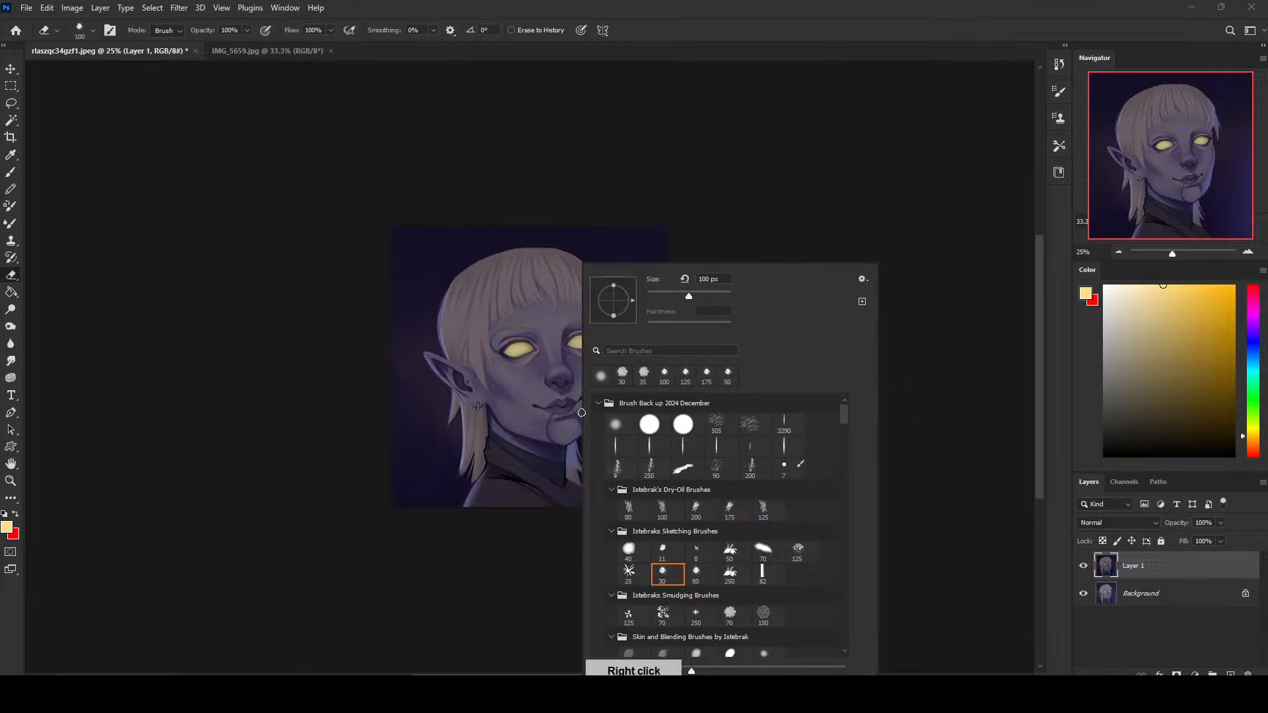
pyautogui.click(620, 424)
pyautogui.click(775, 185)
pyautogui.press(']')
pyautogui.press(']')
pyautogui.press(']')
pyautogui.press(']')
pyautogui.press(']')
pyautogui.press(']')
pyautogui.press(']')
pyautogui.press(']')
pyautogui.press(']')
pyautogui.press(']')
pyautogui.press(']')
pyautogui.press(']')
pyautogui.press(']')
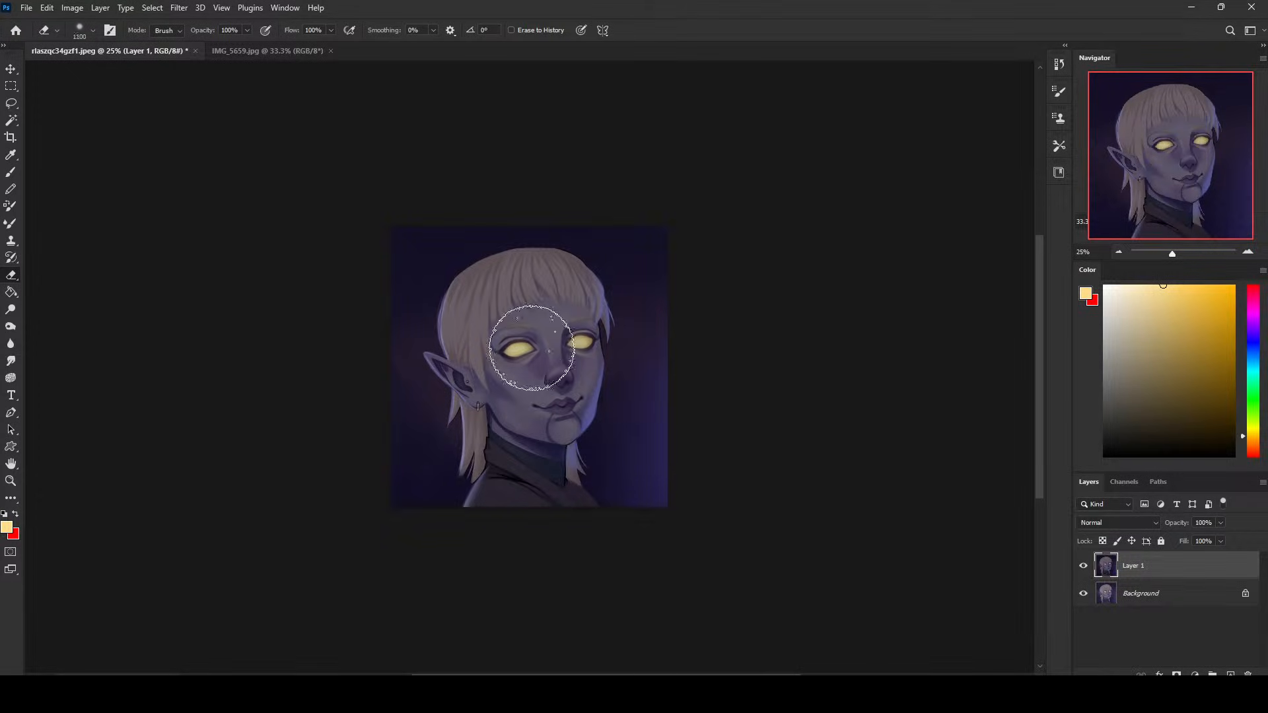
pyautogui.moveTo(530, 348)
pyautogui.mouseDown()
pyautogui.moveTo(614, 332)
pyautogui.moveTo(578, 341)
pyautogui.mouseUp()
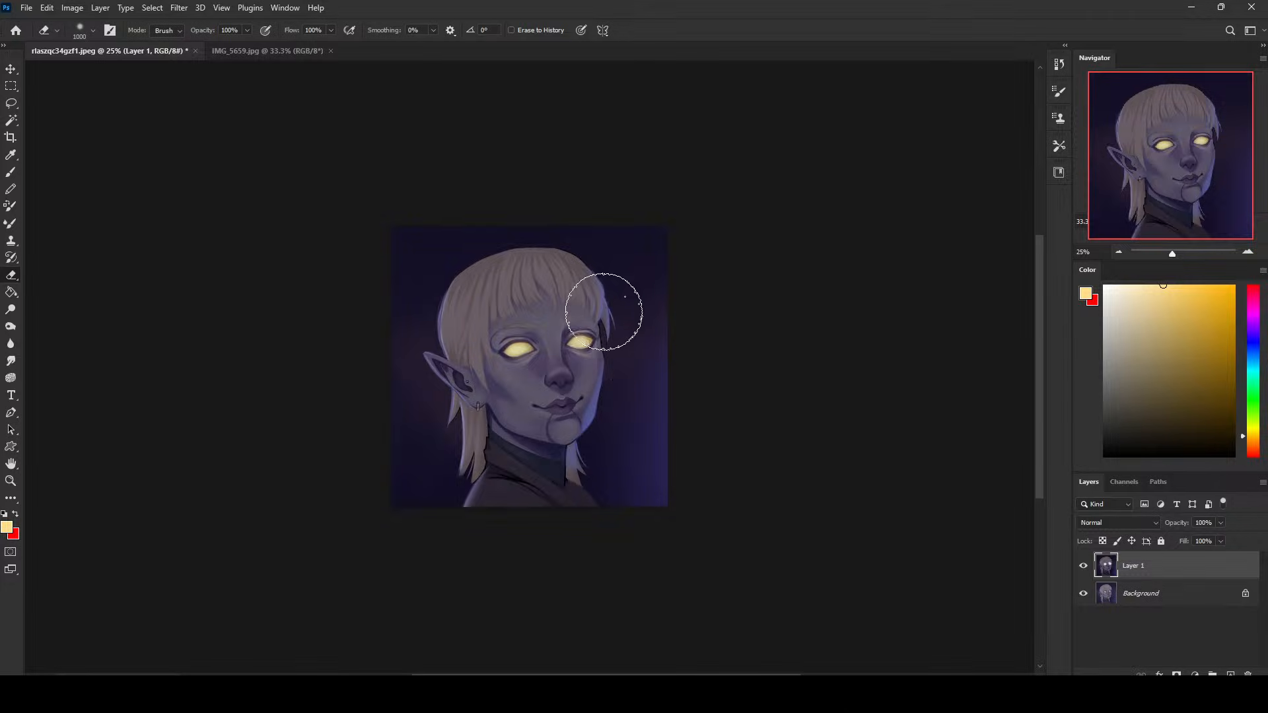
# - Erase the darkening along the right edge of the face from cheek to chin with a 150 px soft eraser
pyautogui.press('[')
pyautogui.press('[')
pyautogui.press('[')
pyautogui.press('[')
pyautogui.press('[')
pyautogui.press('[')
pyautogui.press('[')
pyautogui.press('[')
pyautogui.press('[')
pyautogui.press('[')
pyautogui.press('[')
pyautogui.press('[')
pyautogui.press('[')
pyautogui.press('[')
pyautogui.press('[')
pyautogui.press('[')
pyautogui.press('[')
pyautogui.press('[')
pyautogui.press(']')
pyautogui.press(']')
pyautogui.press(']')
pyautogui.moveTo(603, 371)
pyautogui.mouseDown()
pyautogui.moveTo(572, 448)
pyautogui.moveTo(580, 436)
pyautogui.mouseUp()
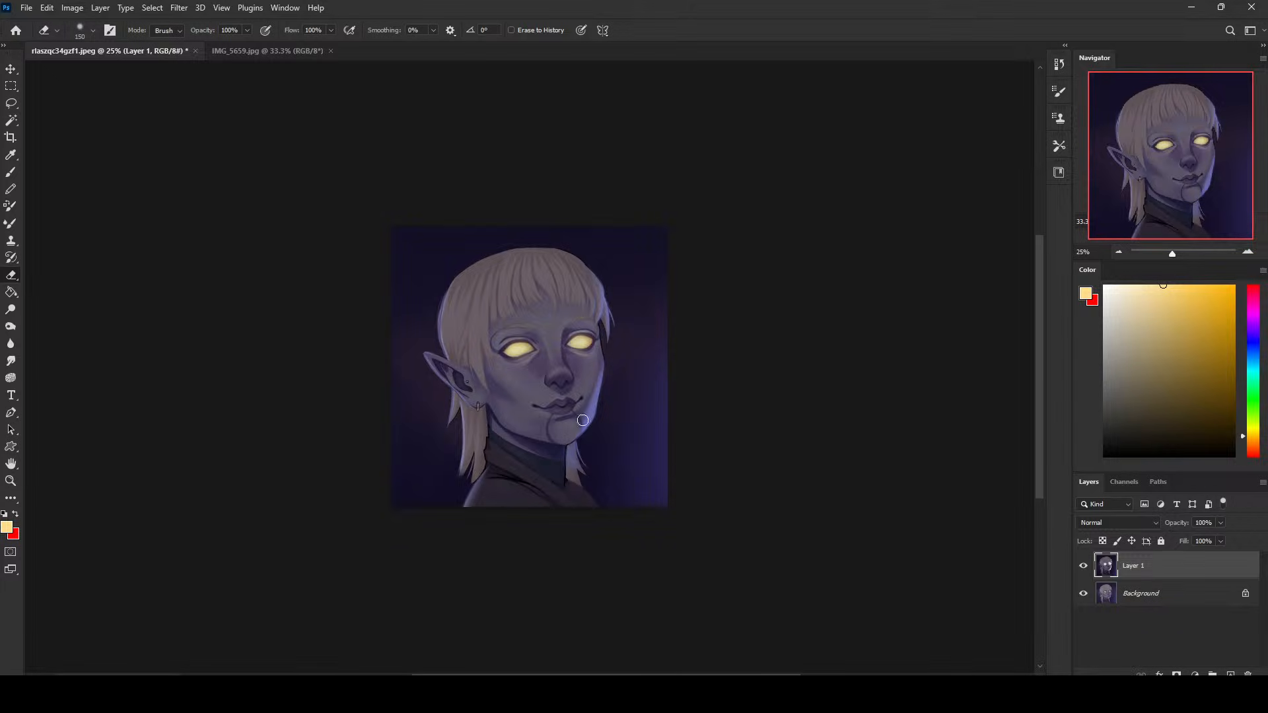
# - Erase the darkening over the glowing backdrop right of the figure and refine the rim-lit edges with the eraser reduced to 70 px
pyautogui.press(']')
pyautogui.press(']')
pyautogui.press(']')
pyautogui.press(']')
pyautogui.press(']')
pyautogui.press(']')
pyautogui.press(']')
pyautogui.press(']')
pyautogui.press(']')
pyautogui.press(']')
pyautogui.press(']')
pyautogui.press(']')
pyautogui.press(']')
pyautogui.press(']')
pyautogui.press(']')
pyautogui.press(']')
pyautogui.press(']')
pyautogui.press(']')
pyautogui.press('[')
pyautogui.press('[')
pyautogui.press('[')
pyautogui.press('[')
pyautogui.press('[')
pyautogui.press('[')
pyautogui.press('[')
pyautogui.press('[')
pyautogui.press('[')
pyautogui.press('[')
pyautogui.press('[')
pyautogui.press('[')
pyautogui.press('[')
pyautogui.press('[')
pyautogui.press('[')
pyautogui.press('[')
pyautogui.press('[')
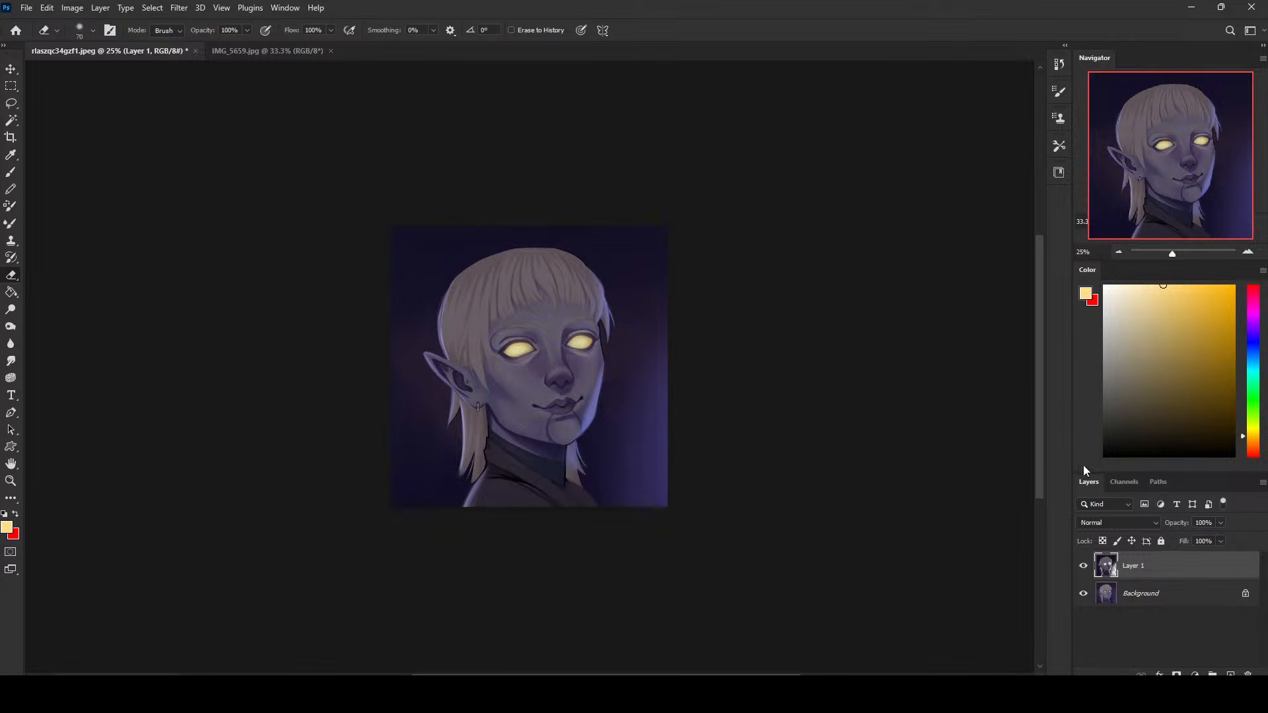
# - Lower the darkened layer's fill to 71% and compare the portrait with and without it
pyautogui.click(1083, 566)
pyautogui.click(1083, 566)
pyautogui.moveTo(1212, 551); pyautogui.dragTo(1203, 557)
pyautogui.click(1084, 566)
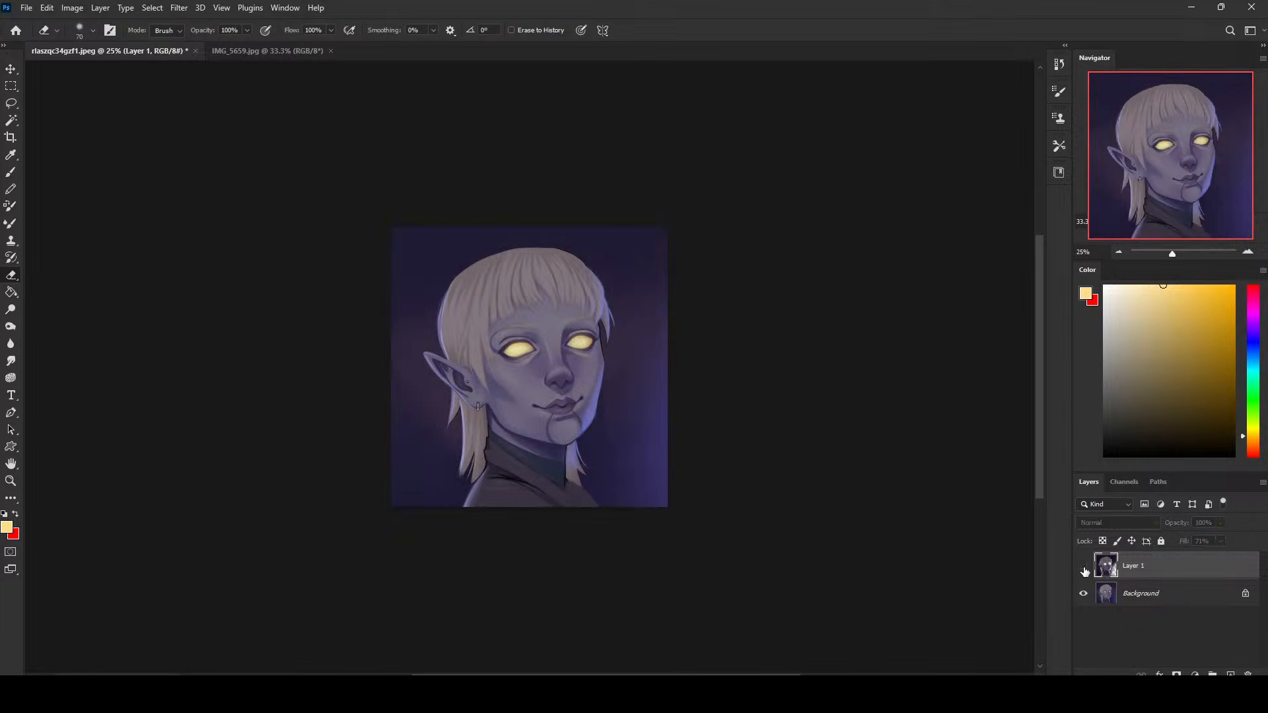
pyautogui.click(1084, 566)
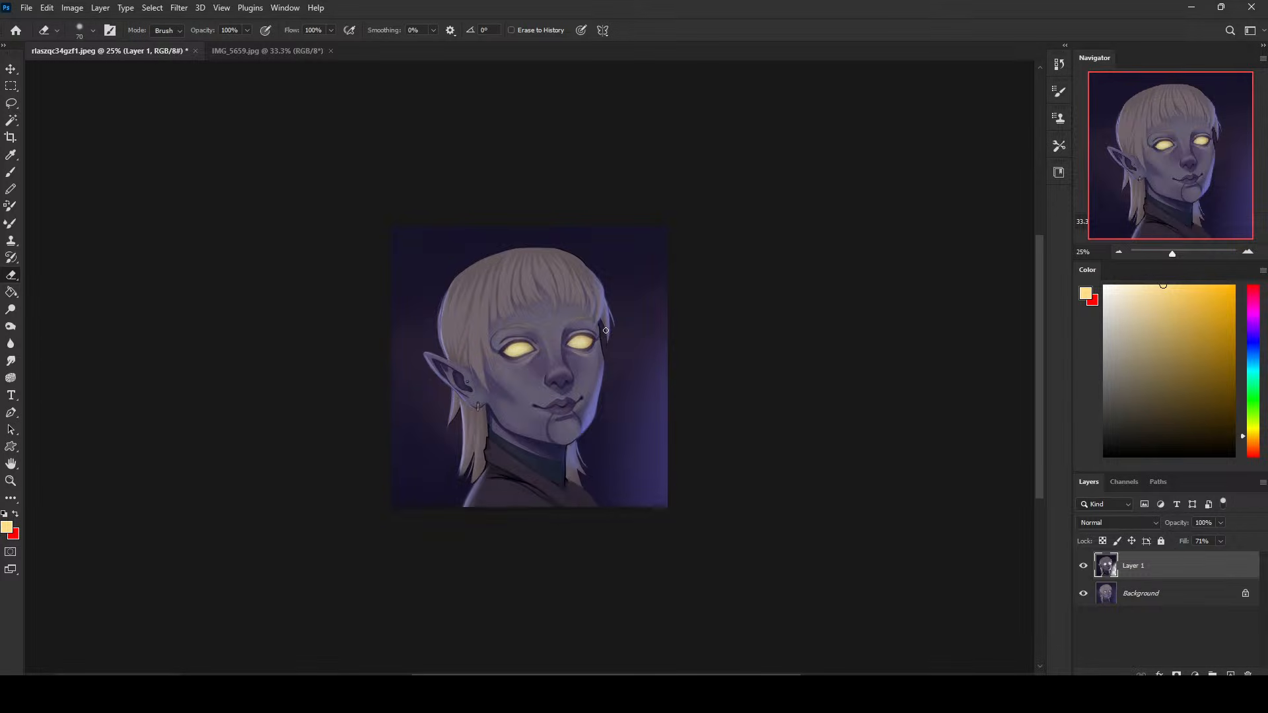
# - Erase more of the darkened layer around the head with the soft eraser enlarged to 1100 px
pyautogui.press(']')
pyautogui.press(']')
pyautogui.press(']')
pyautogui.press(']')
pyautogui.press(']')
pyautogui.press(']')
pyautogui.press(']')
pyautogui.press(']')
pyautogui.press(']')
pyautogui.press(']')
pyautogui.press(']')
pyautogui.press(']')
pyautogui.press(']')
pyautogui.press(']')
pyautogui.press(']')
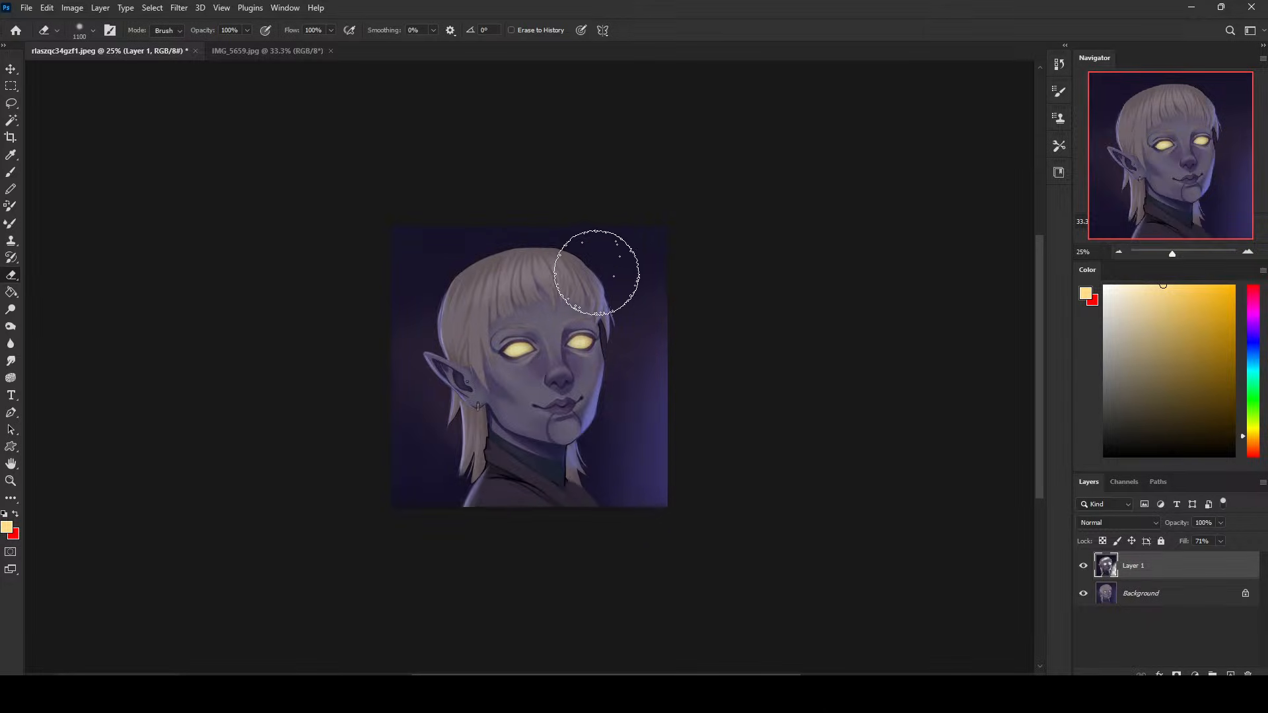
# - Set up a soft brush in Color mode with light cyan, enlarged to 1400 px
pyautogui.press('b')
pyautogui.keyDown('alt'); pyautogui.click(663, 456); pyautogui.keyUp('alt')
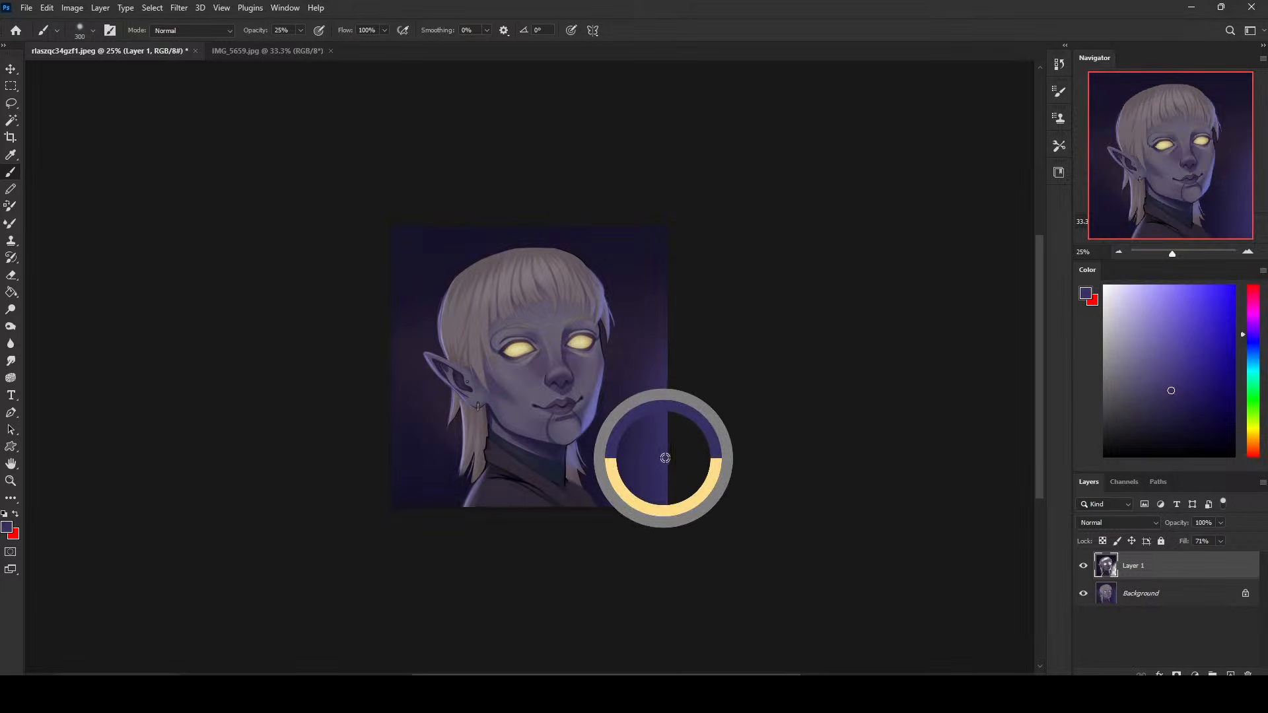
pyautogui.click(1255, 367)
pyautogui.click(1173, 289)
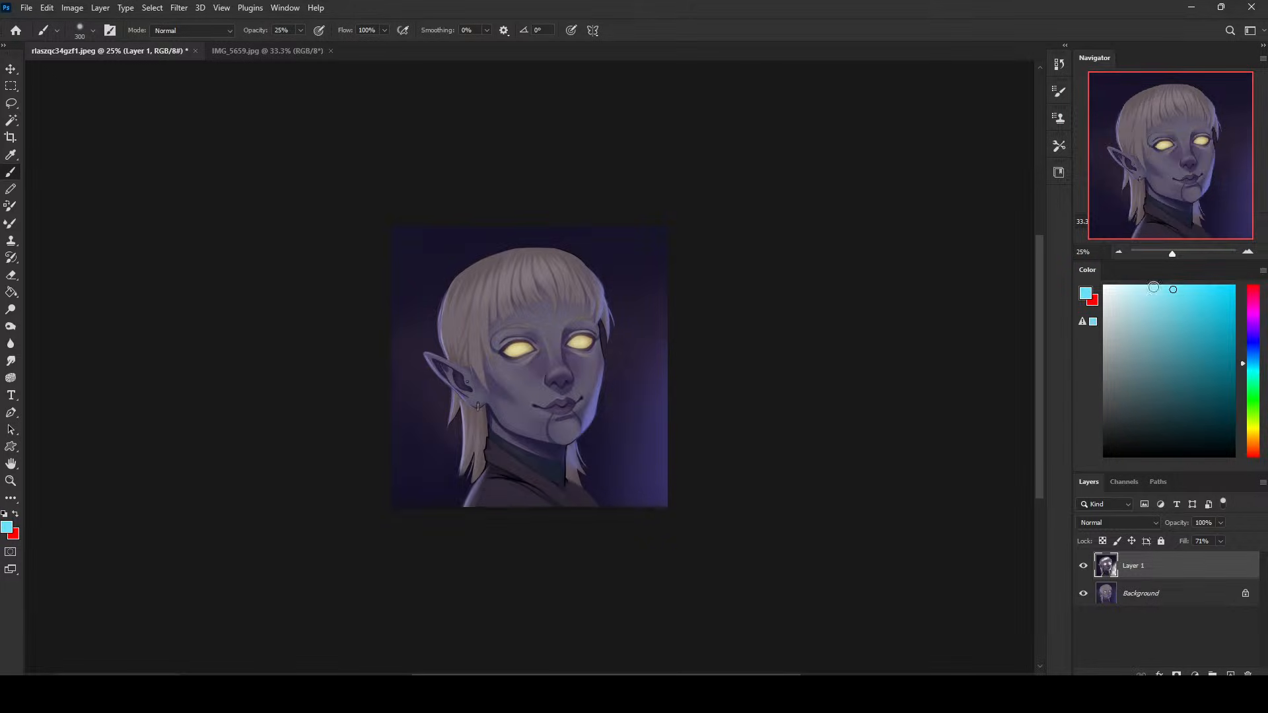
pyautogui.click(179, 31)
pyautogui.click(182, 360)
pyautogui.press(']')
pyautogui.press(']')
pyautogui.press(']')
pyautogui.press(']')
pyautogui.press(']')
pyautogui.press(']')
pyautogui.press(']')
pyautogui.press(']')
pyautogui.press(']')
pyautogui.press(']')
pyautogui.press(']')
# - Flatten the image and change the brush colour to a strong medium blue
pyautogui.rightClick(1143, 572)
pyautogui.click(1142, 400)
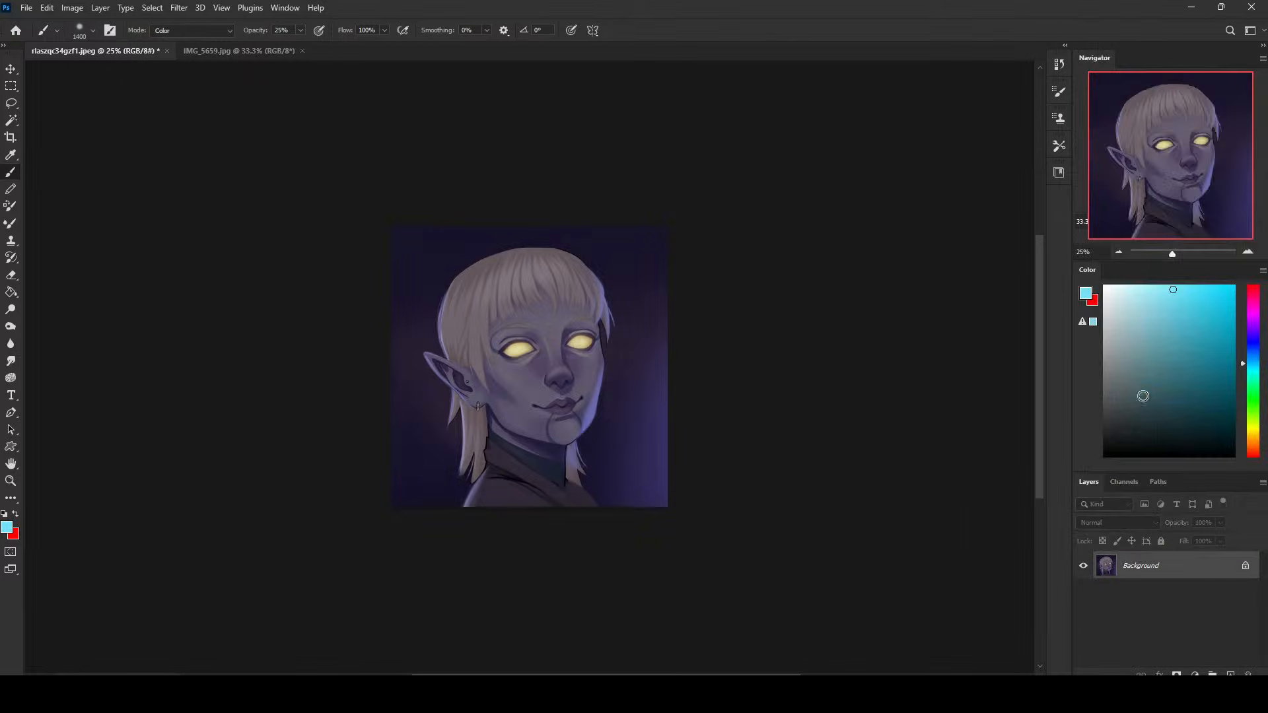
pyautogui.click(1256, 351)
pyautogui.click(1255, 342)
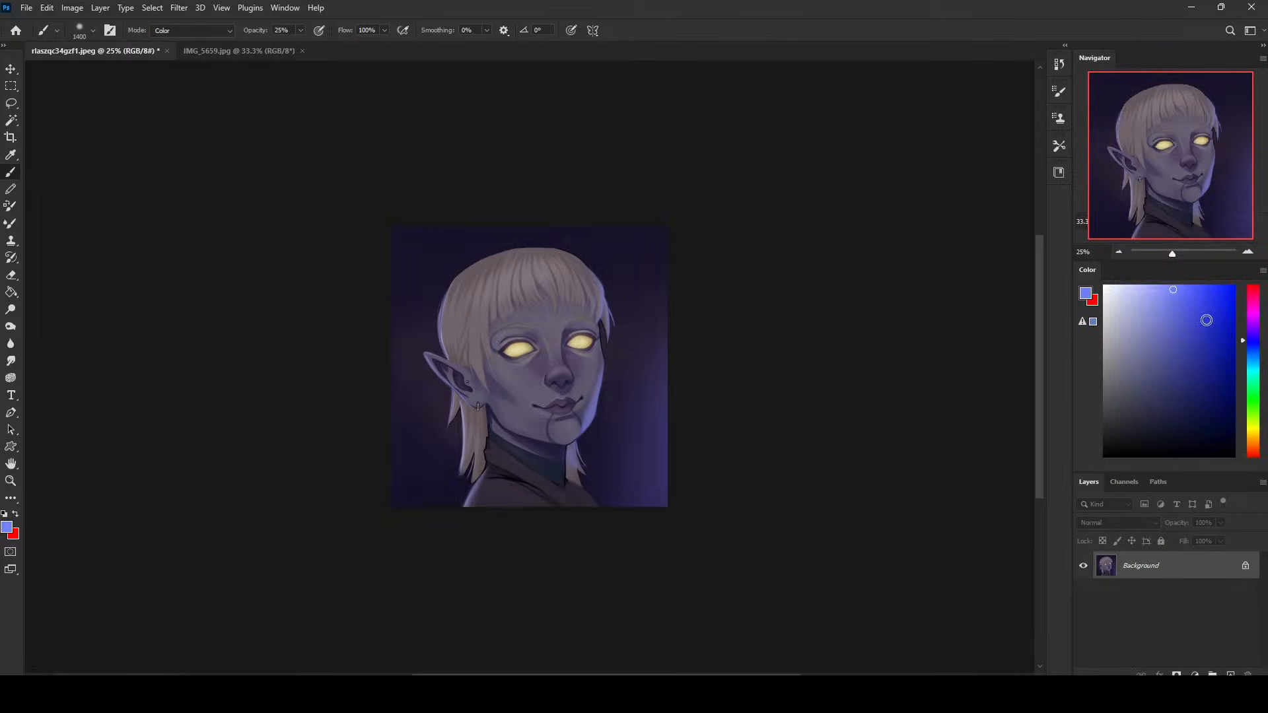
pyautogui.click(1196, 300)
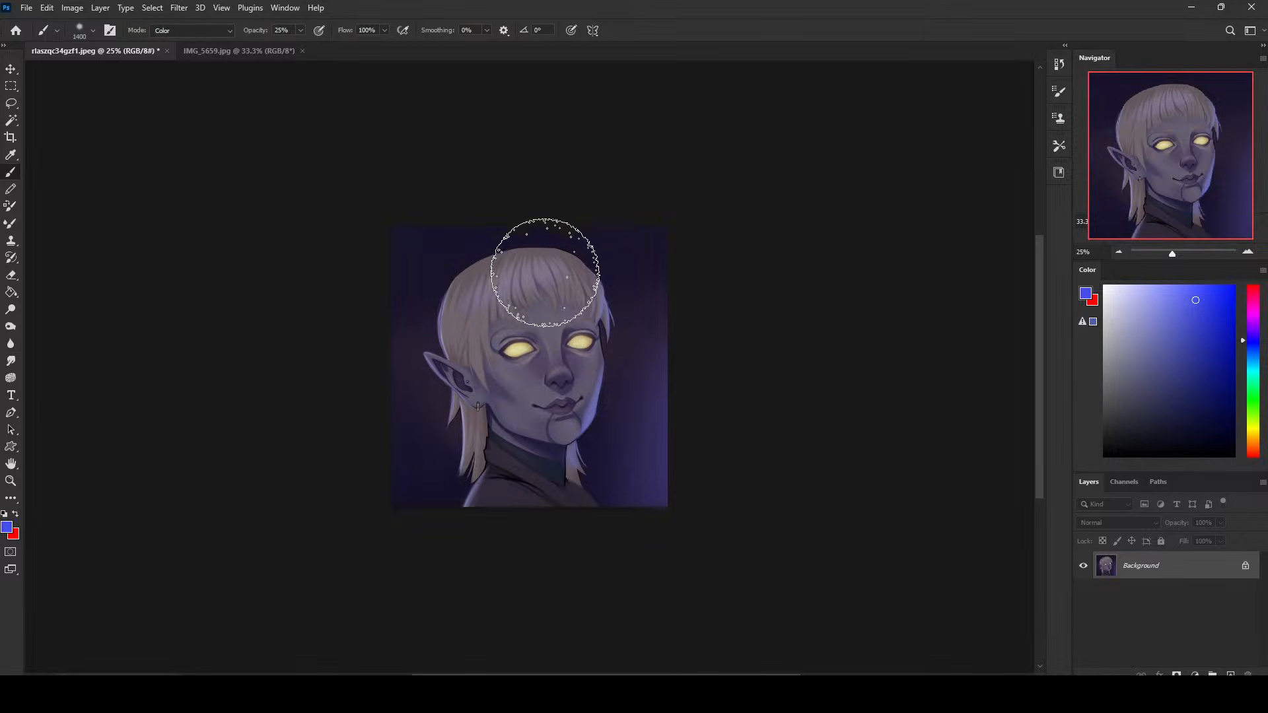
# - Sample the dark violet backdrop above the hair, add a new layer, and set the brush to Normal mode at 600 px
pyautogui.keyDown('alt'); pyautogui.click(584, 243); pyautogui.keyUp('alt')
pyautogui.click(1229, 673)
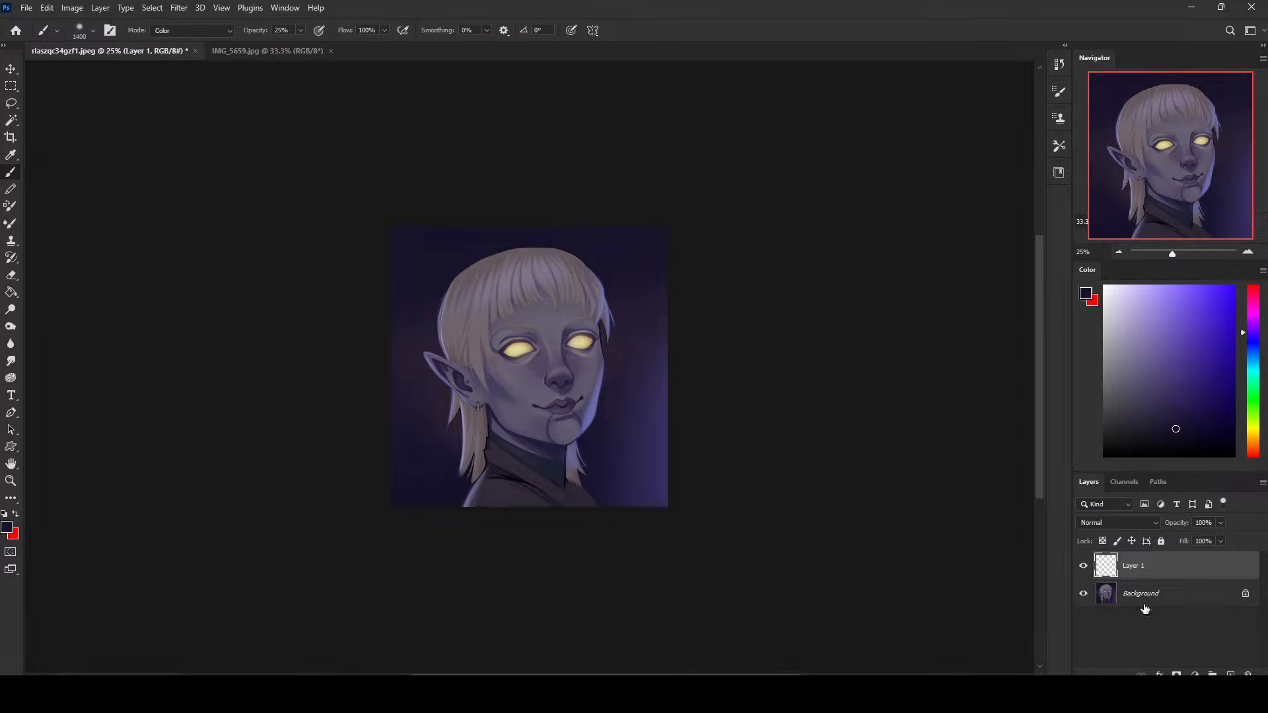
pyautogui.press('[')
pyautogui.press('[')
pyautogui.press('[')
pyautogui.press('[')
pyautogui.press('[')
pyautogui.press('[')
pyautogui.press('[')
pyautogui.press('[')
pyautogui.click(192, 30)
pyautogui.scroll(3, 198, 132)
pyautogui.click(174, 40)
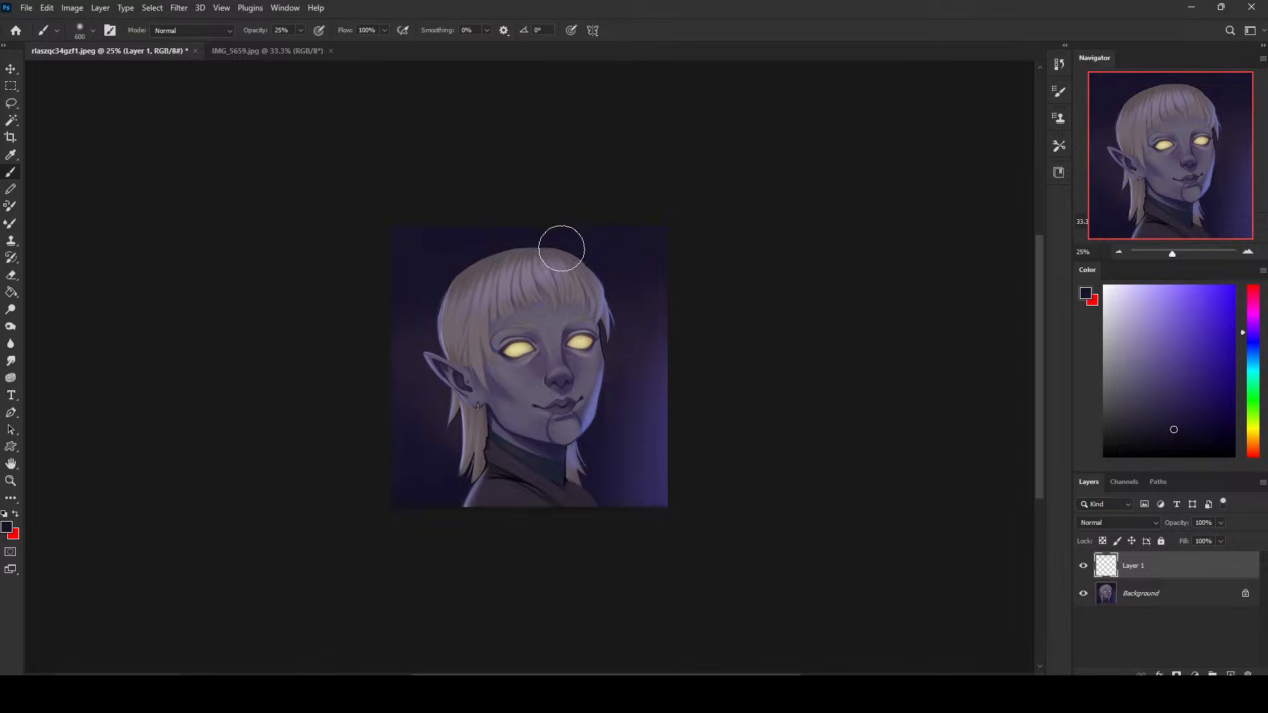
# - Paint dark violet shading over the hair's upper edge on the new layer with the brush reduced to between 125 and 175 px
pyautogui.press('[')
pyautogui.press('[')
pyautogui.press('[')
pyautogui.press('[')
pyautogui.press('[')
pyautogui.press('[')
pyautogui.press('[')
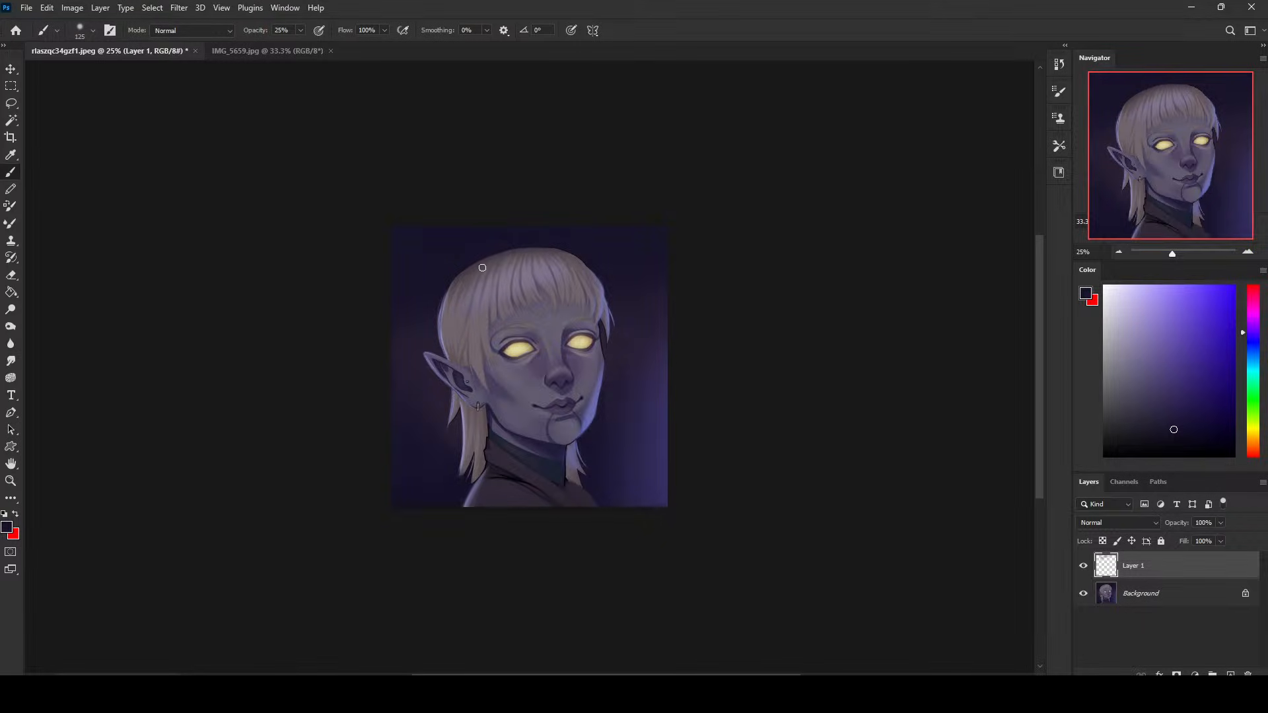
pyautogui.press(']')
pyautogui.press(']')
# - Compare the portrait with and without the new hair-shading layer
pyautogui.click(1084, 566)
pyautogui.click(1085, 566)
pyautogui.click(1084, 566)
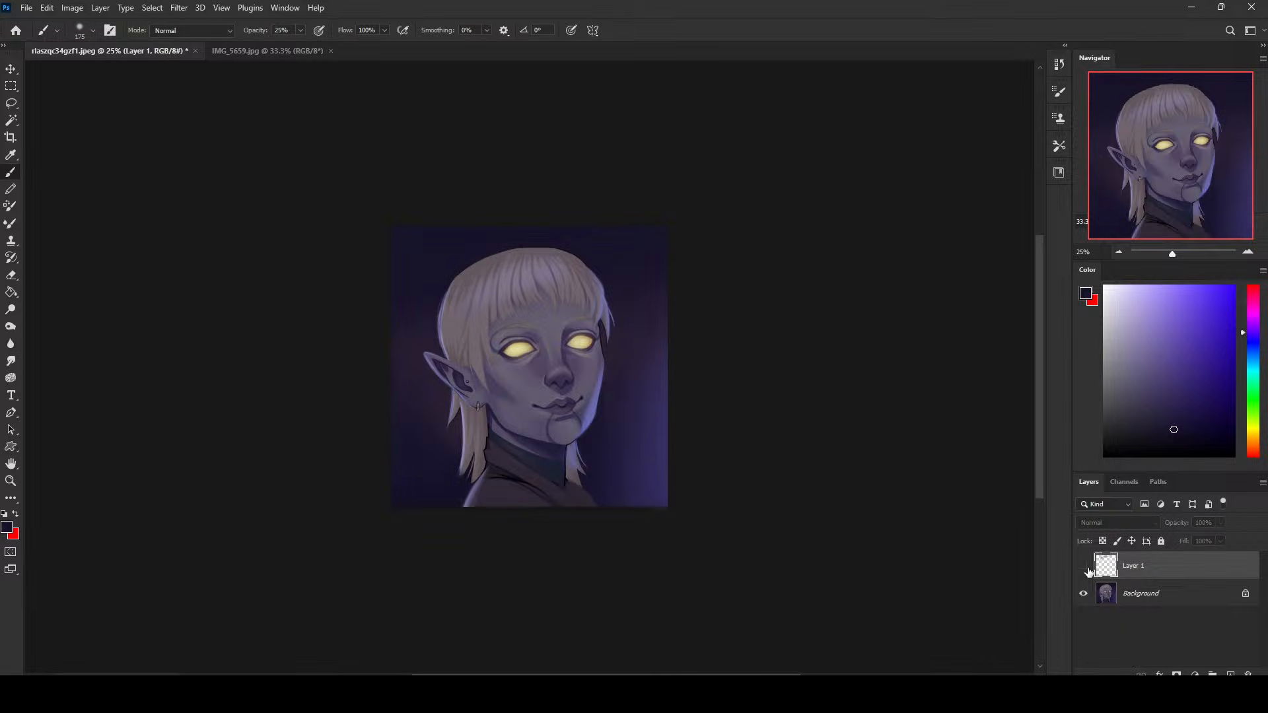
pyautogui.click(1087, 569)
pyautogui.click(1088, 568)
pyautogui.click(1088, 568)
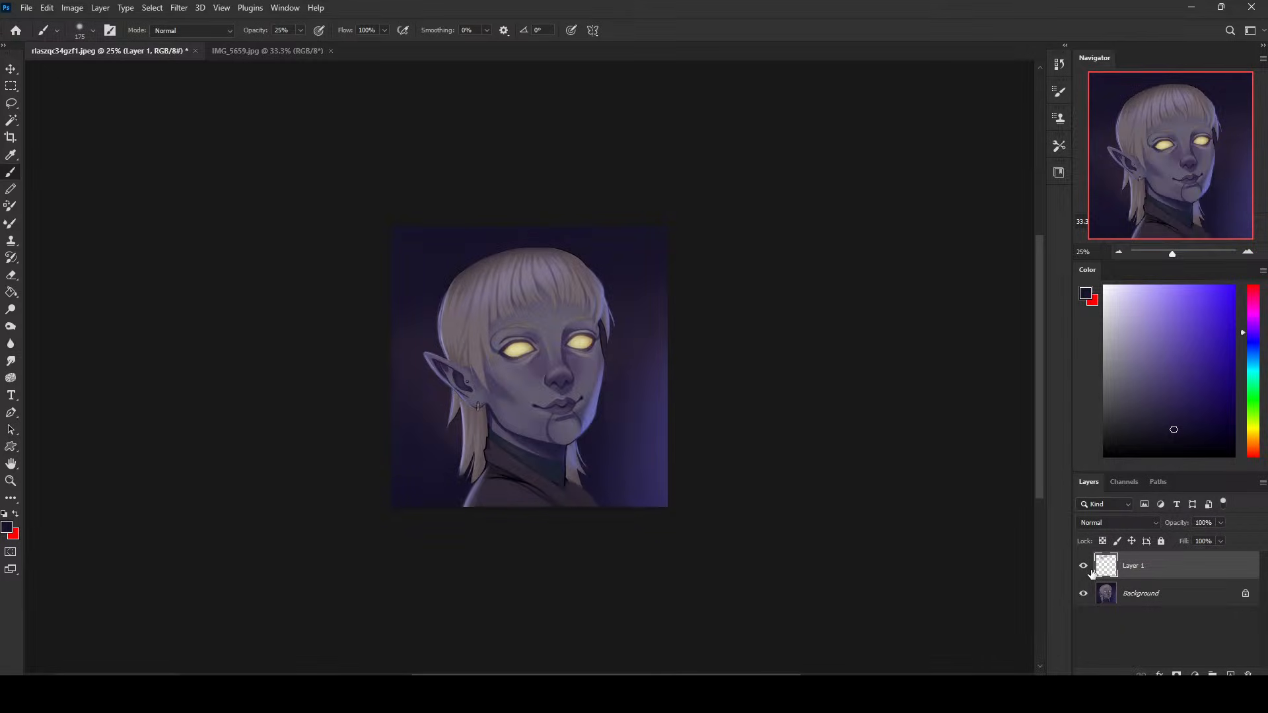
pyautogui.click(1084, 567)
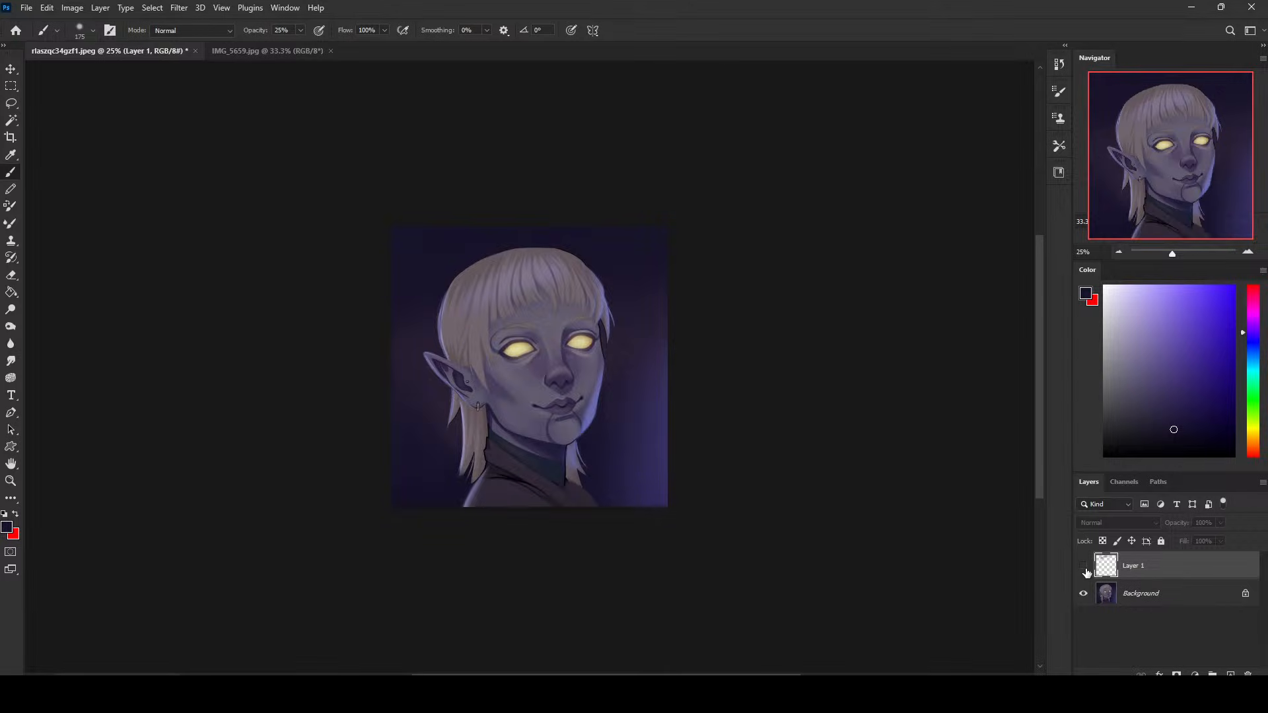
pyautogui.click(1084, 566)
# - Sample the violet backdrop glow, lighten it to bright lavender, paint thin rim light along the collar at 45 px, and undo the last stroke
pyautogui.press(']')
pyautogui.press(']')
pyautogui.press(']')
pyautogui.press(']')
pyautogui.press(']')
pyautogui.press(']')
pyautogui.press(']')
pyautogui.press(']')
pyautogui.press(']')
pyautogui.press(']')
pyautogui.press(']')
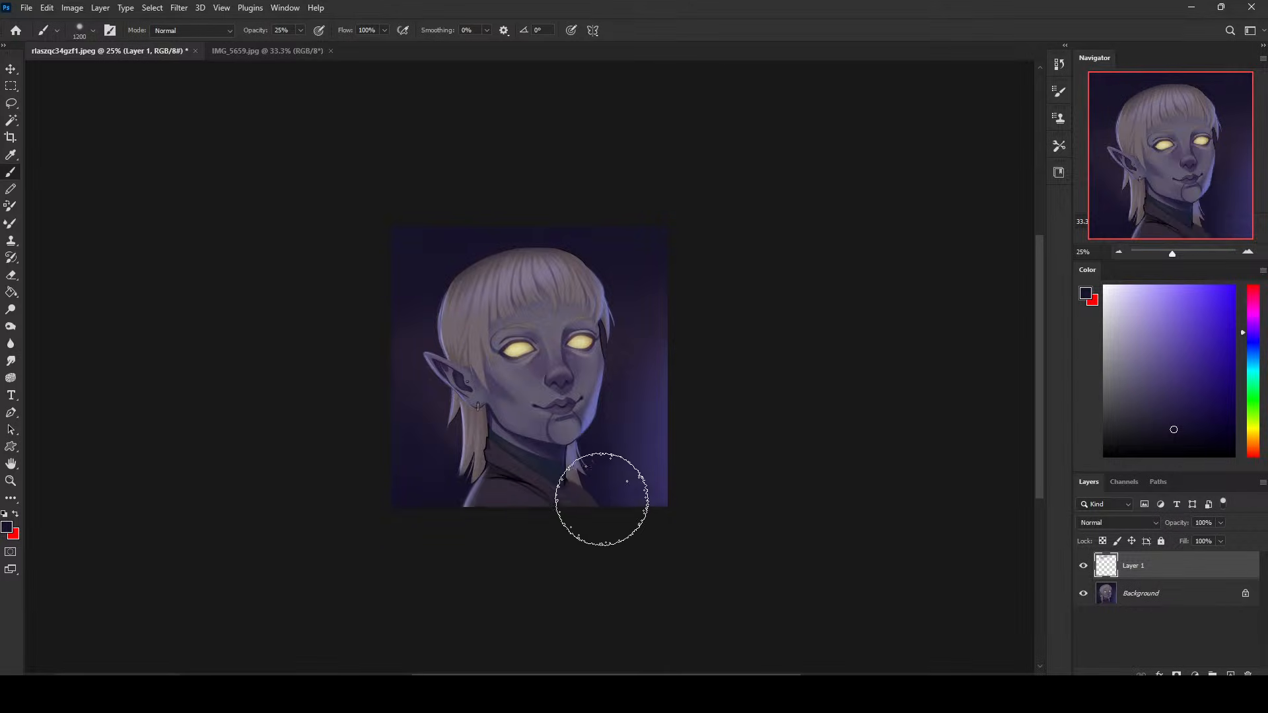
pyautogui.keyDown('alt'); pyautogui.click(660, 442); pyautogui.keyUp('alt')
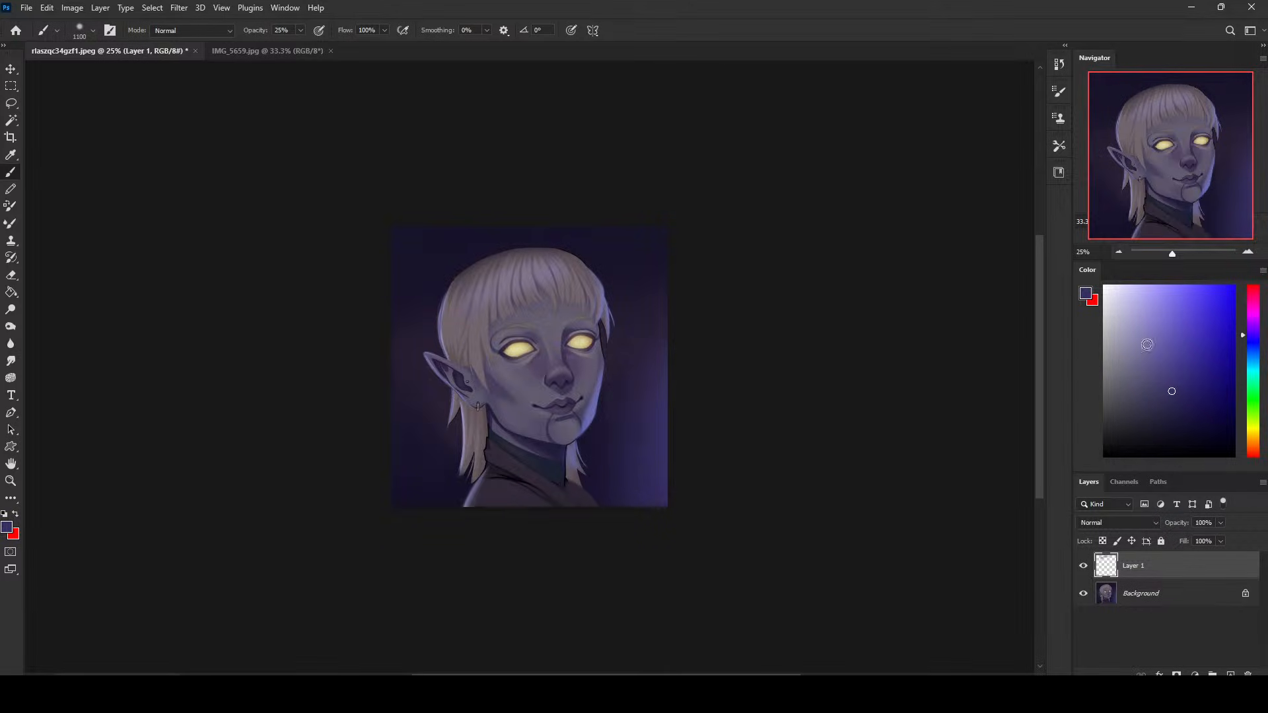
pyautogui.click(1160, 307)
pyautogui.press('[')
pyautogui.press('[')
pyautogui.press('[')
pyautogui.press('[')
pyautogui.press('[')
pyautogui.press('[')
pyautogui.press('[')
pyautogui.press('[')
pyautogui.press('[')
pyautogui.press('[')
pyautogui.press('[')
pyautogui.press('[')
pyautogui.press('[')
pyautogui.press('[')
pyautogui.press('[')
pyautogui.press('[')
pyautogui.press('[')
pyautogui.press('[')
pyautogui.moveTo(558, 490); pyautogui.dragTo(590, 502)
pyautogui.hotkey('ctrl', 'z')
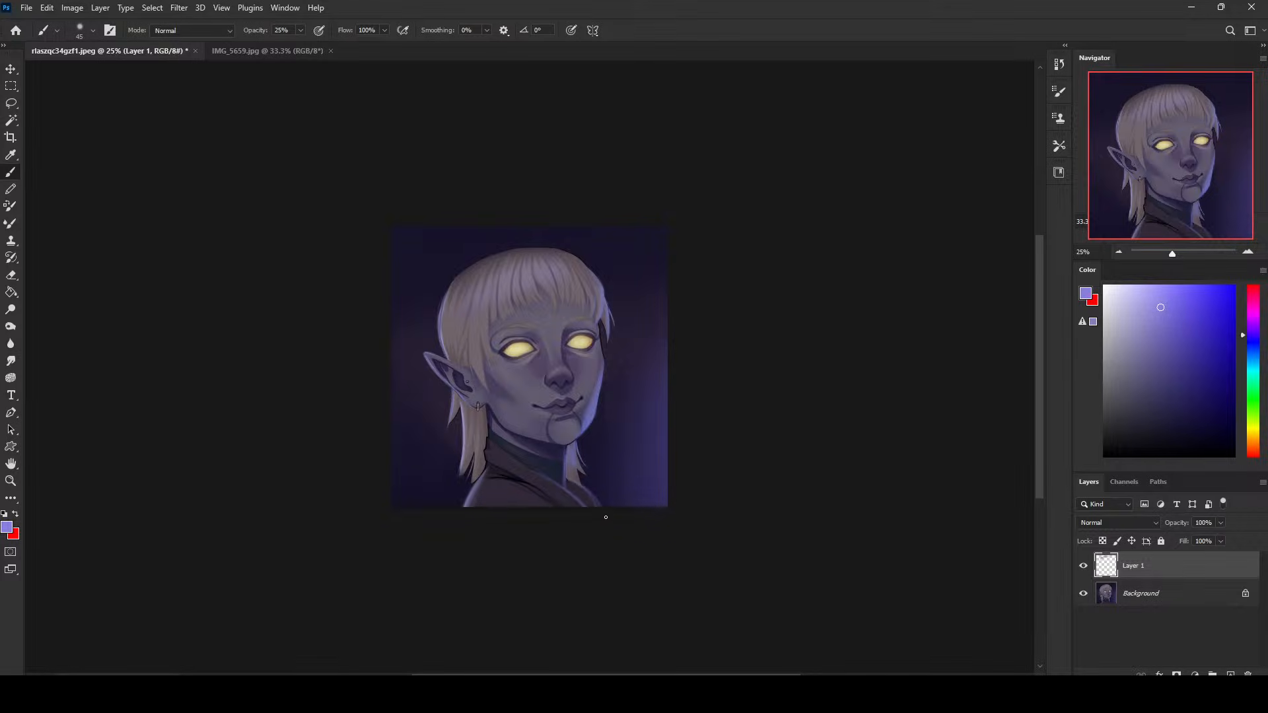
# - Compare the portrait with and without the painted layer and flatten the image
pyautogui.click(1084, 566)
pyautogui.click(1084, 566)
pyautogui.rightClick(1131, 565)
pyautogui.click(1008, 514)
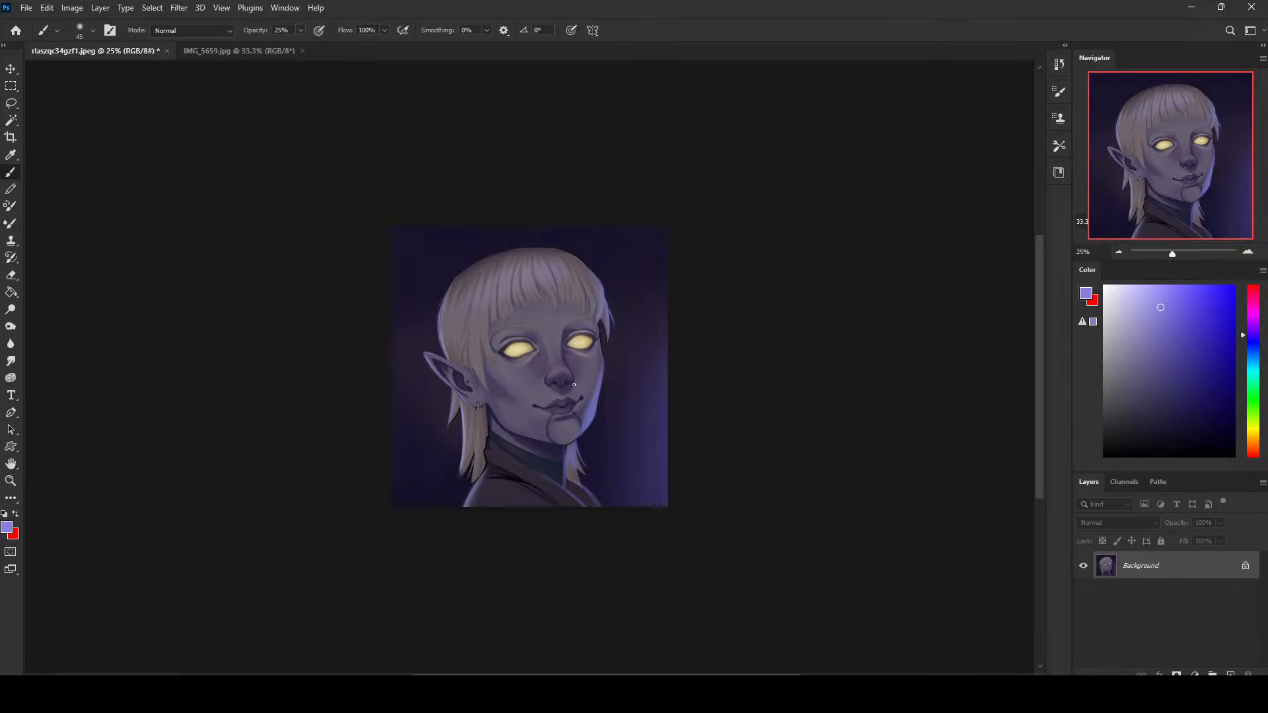
# - Reshape the nostrils in Liquify with a small Forward Warp brush of about 50 to 90 px and apply the distortion
pyautogui.hotkey('ctrl', '+')
pyautogui.hotkey('ctrl', '+')
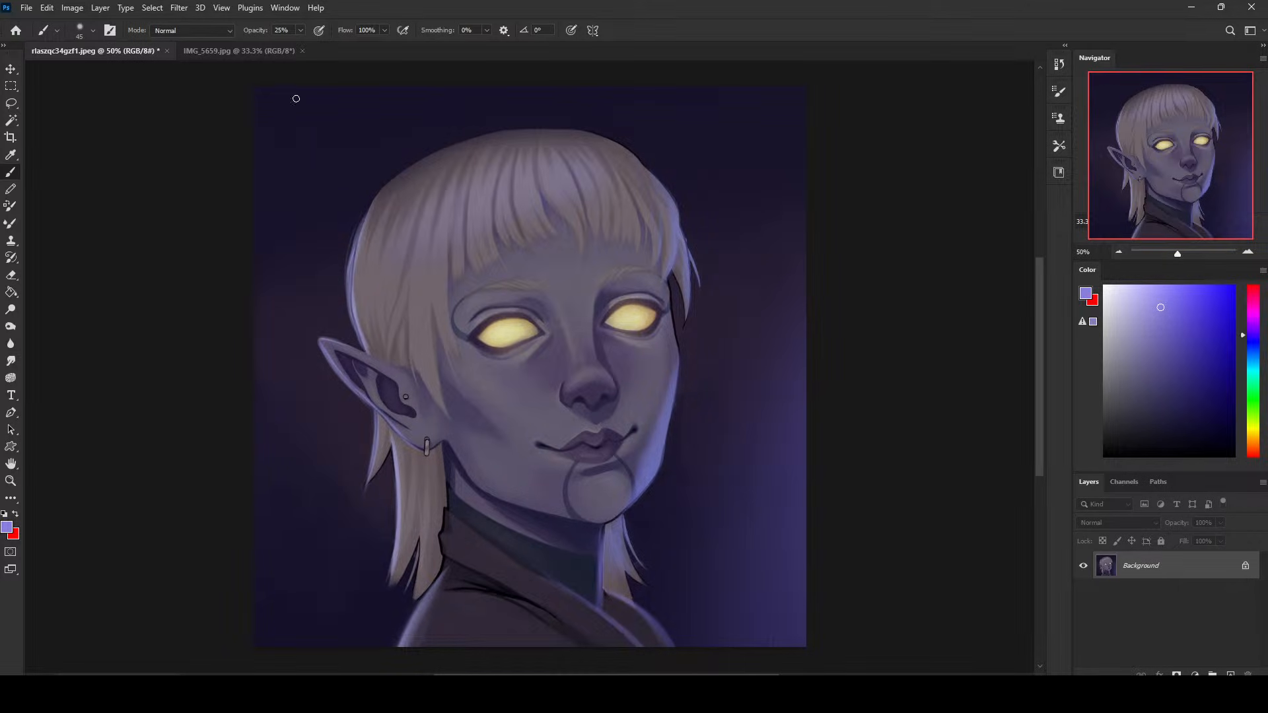
pyautogui.click(179, 7)
pyautogui.click(226, 131)
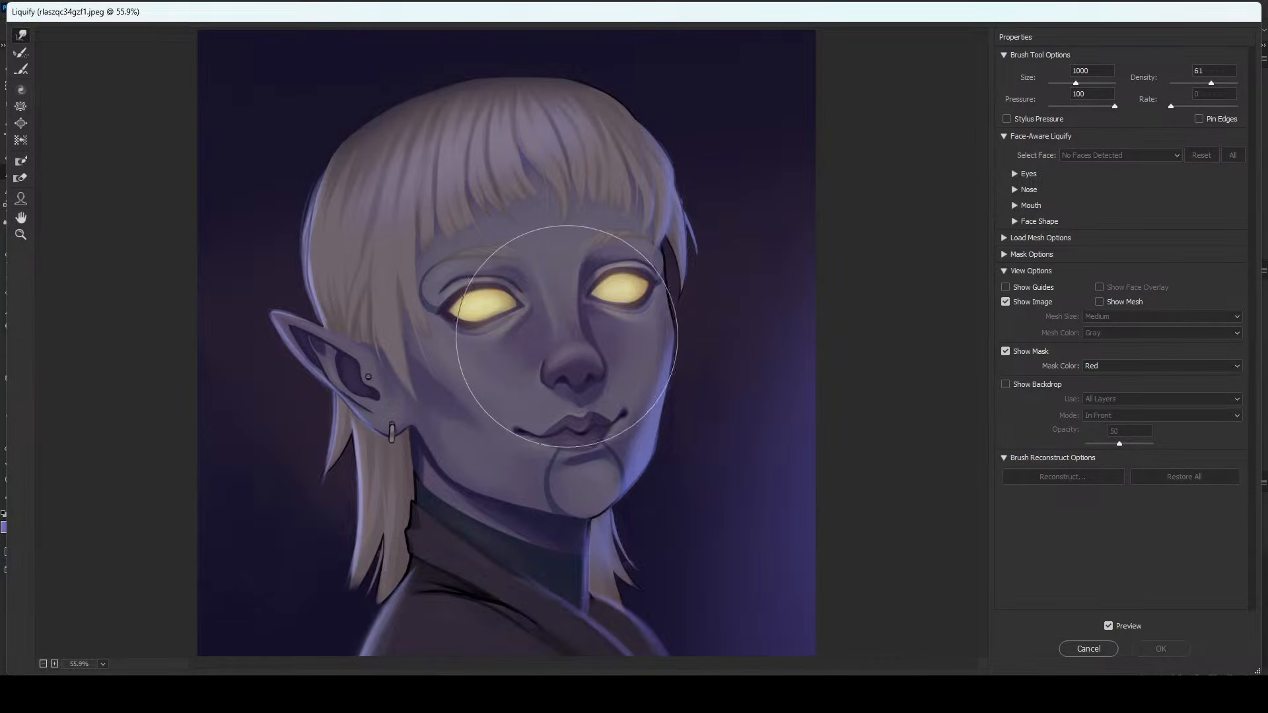
pyautogui.press('[')
pyautogui.press('[')
pyautogui.press('[')
pyautogui.press('[')
pyautogui.press('[')
pyautogui.press('[')
pyautogui.press('[')
pyautogui.press('[')
pyautogui.press('[')
pyautogui.press('[')
pyautogui.press('[')
pyautogui.press('[')
pyautogui.press('[')
pyautogui.press('[')
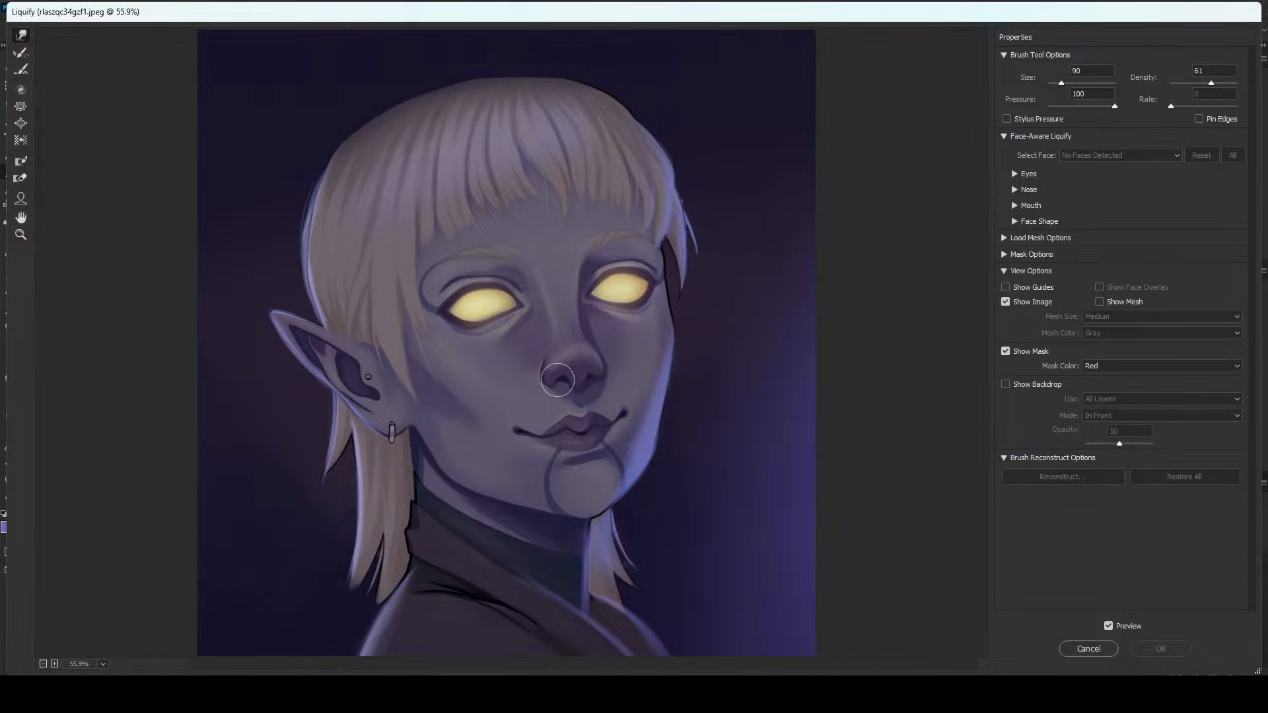
pyautogui.moveTo(557, 380); pyautogui.dragTo(591, 376)
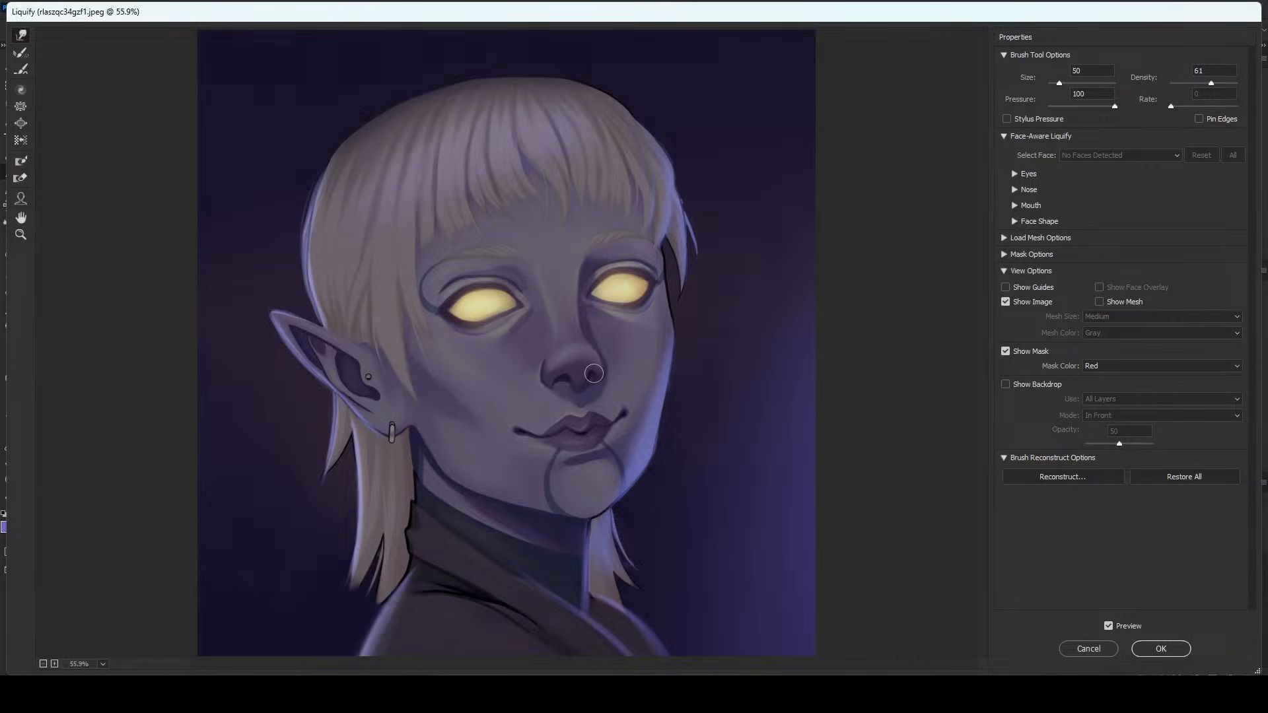
pyautogui.press('[')
pyautogui.press(']')
pyautogui.press(']')
pyautogui.press(']')
pyautogui.press(']')
pyautogui.press('[')
pyautogui.press('[')
pyautogui.click(1161, 649)
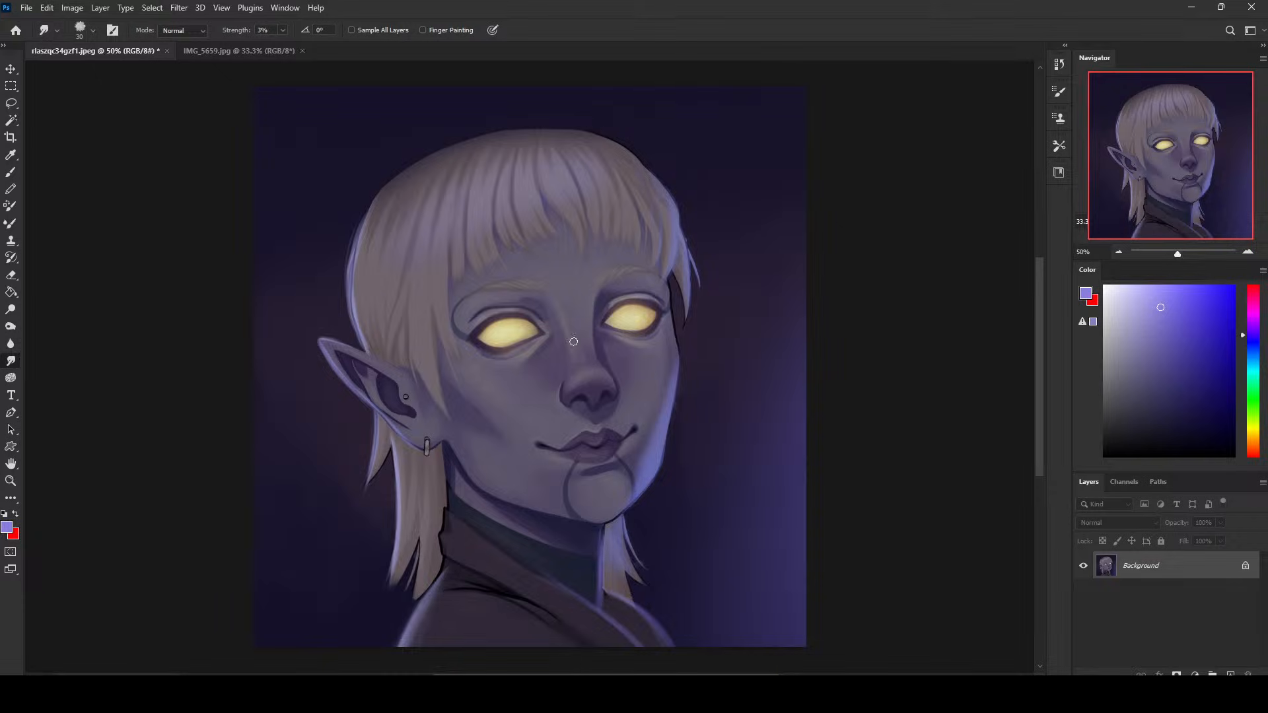
# - Blend the facial shading with the Smudge tool at 3% strength, varying the brush size
pyautogui.press('[')
pyautogui.press('[')
pyautogui.press('[')
pyautogui.press(']')
pyautogui.press(']')
pyautogui.press(']')
# - Sample blue-violet from the jaw's rim light and paint over the dark hair strands beside the far eye at 20 px and 100% opacity
pyautogui.press('b')
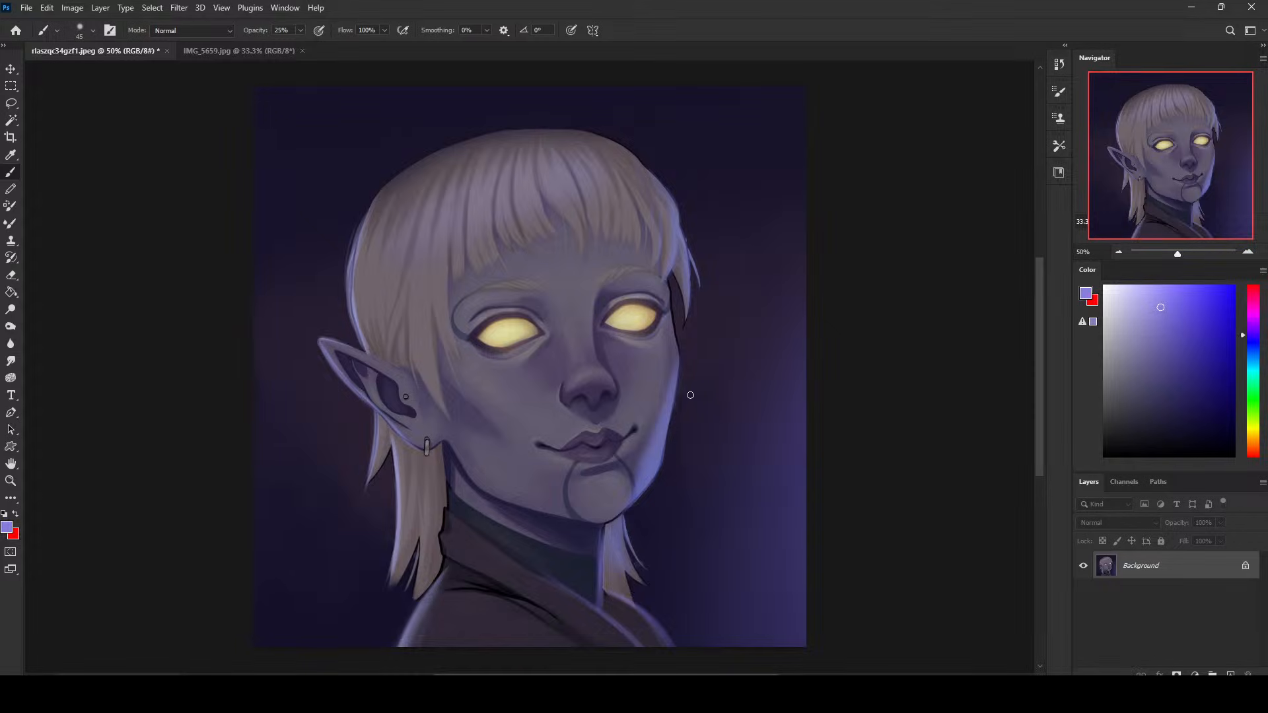
pyautogui.keyDown('alt'); pyautogui.click(654, 457); pyautogui.keyUp('alt')
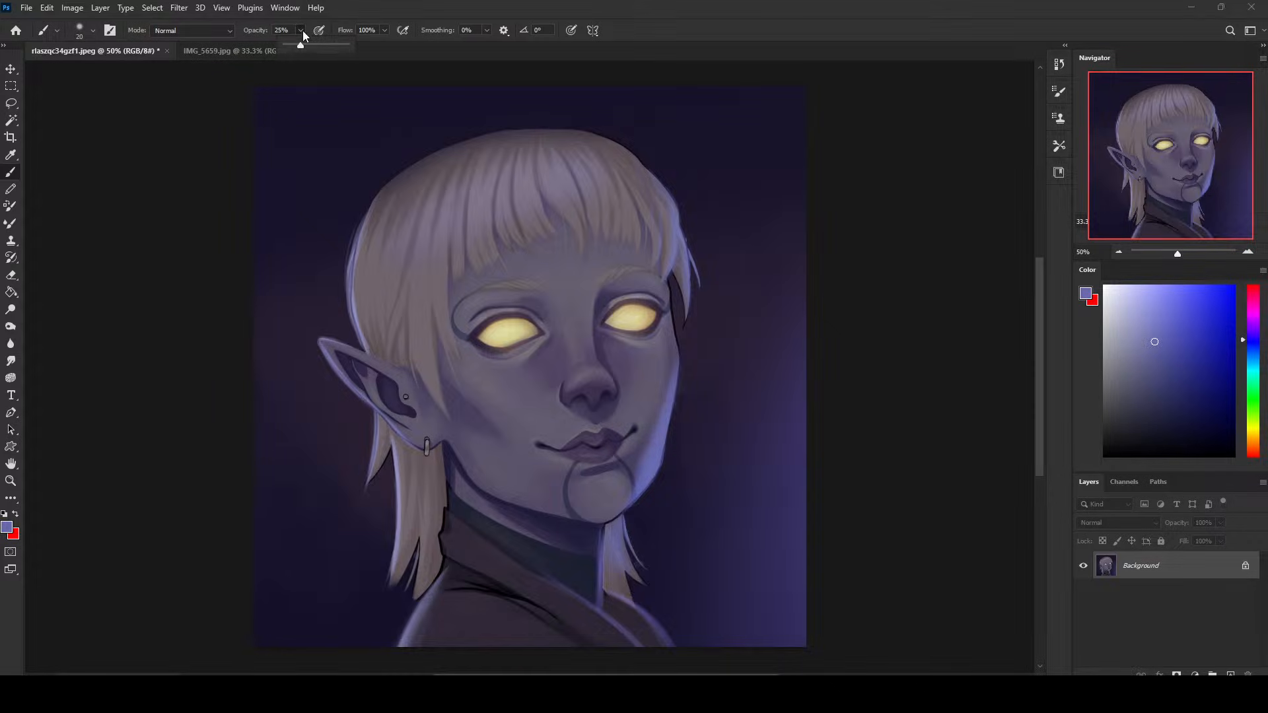
pyautogui.moveTo(301, 31); pyautogui.dragTo(381, 54)
pyautogui.hotkey('ctrl', 'z')
pyautogui.moveTo(671, 315); pyautogui.dragTo(678, 349)
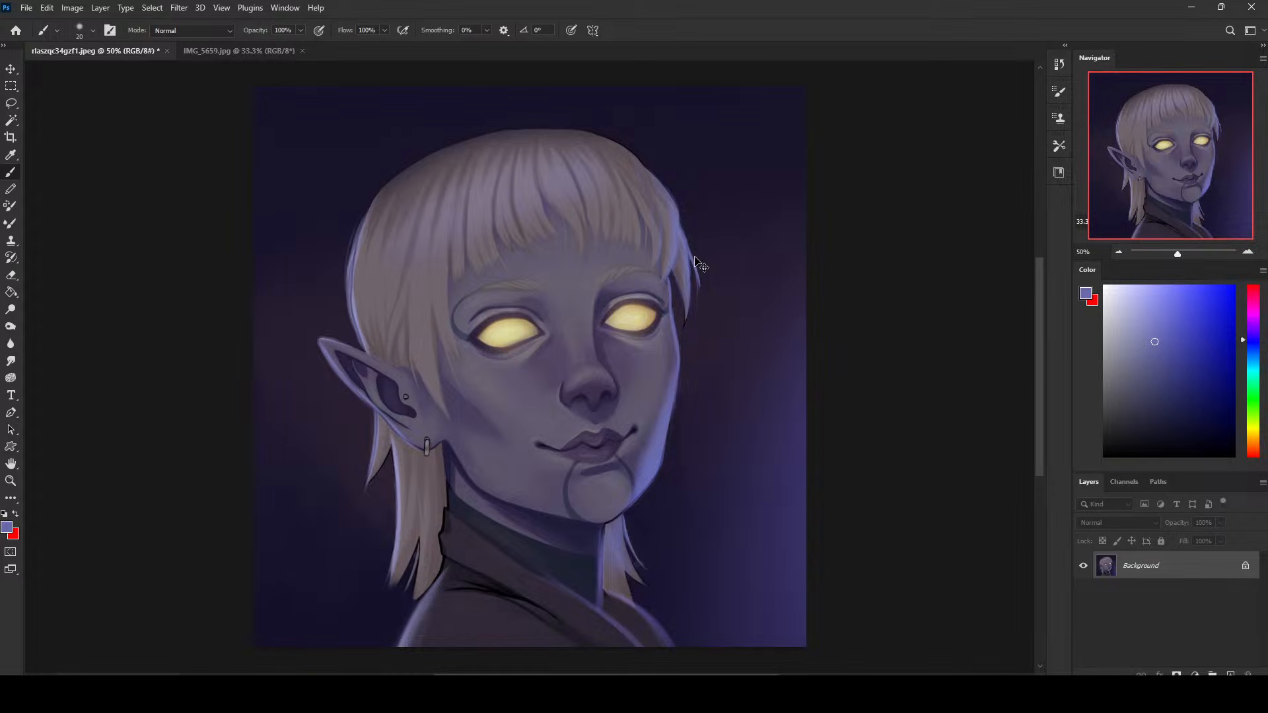
pyautogui.moveTo(699, 280); pyautogui.dragTo(702, 302)
# - Shade the figure with a 600 px Darken-mode brush in a sampled greyish violet and smudge the shading at 3% strength
pyautogui.press(']')
pyautogui.press(']')
pyautogui.press(']')
pyautogui.press(']')
pyautogui.press(']')
pyautogui.press(']')
pyautogui.press(']')
pyautogui.press(']')
pyautogui.press(']')
pyautogui.press(']')
pyautogui.press(']')
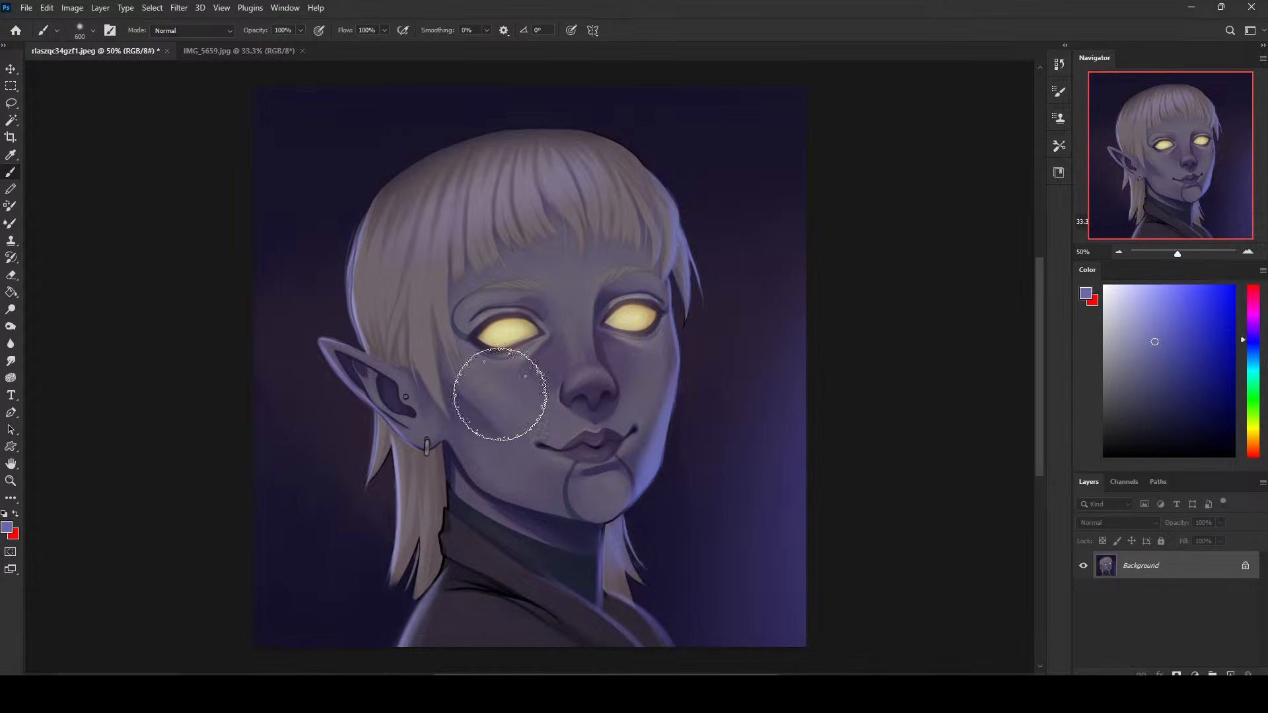
pyautogui.click(177, 31)
pyautogui.click(165, 91)
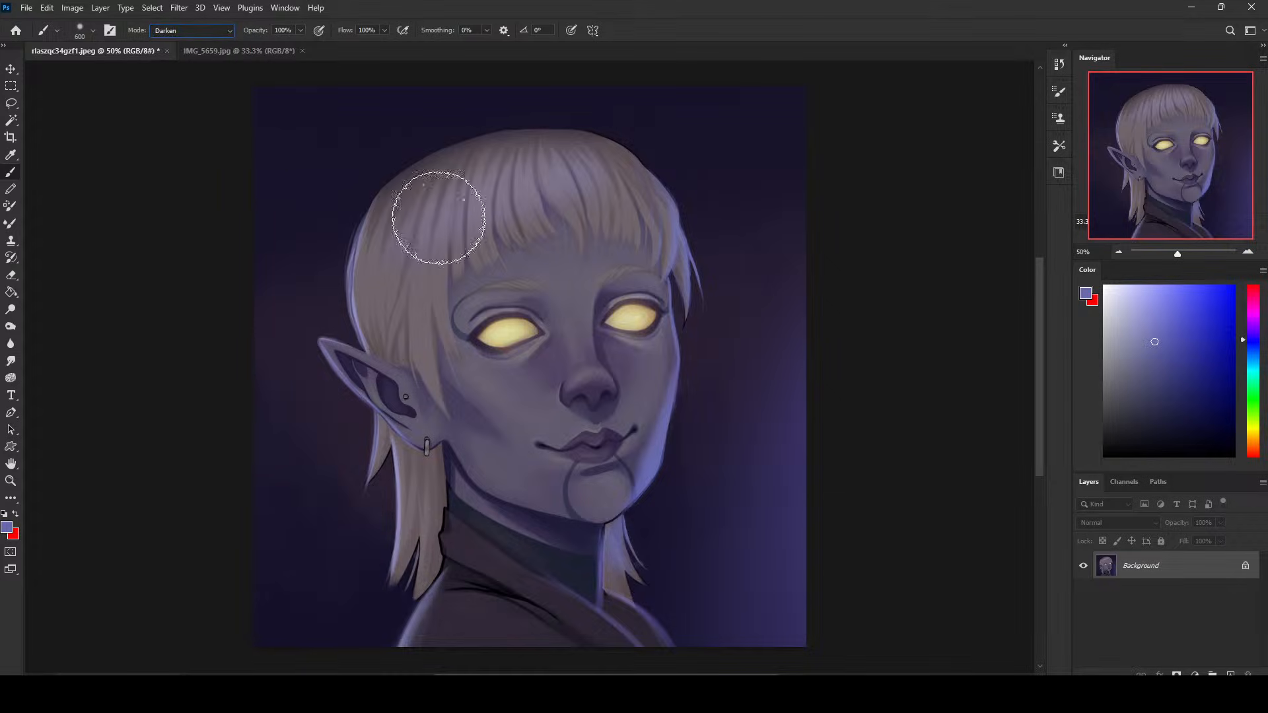
pyautogui.keyDown('alt'); pyautogui.click(392, 406); pyautogui.keyUp('alt')
pyautogui.click(11, 361)
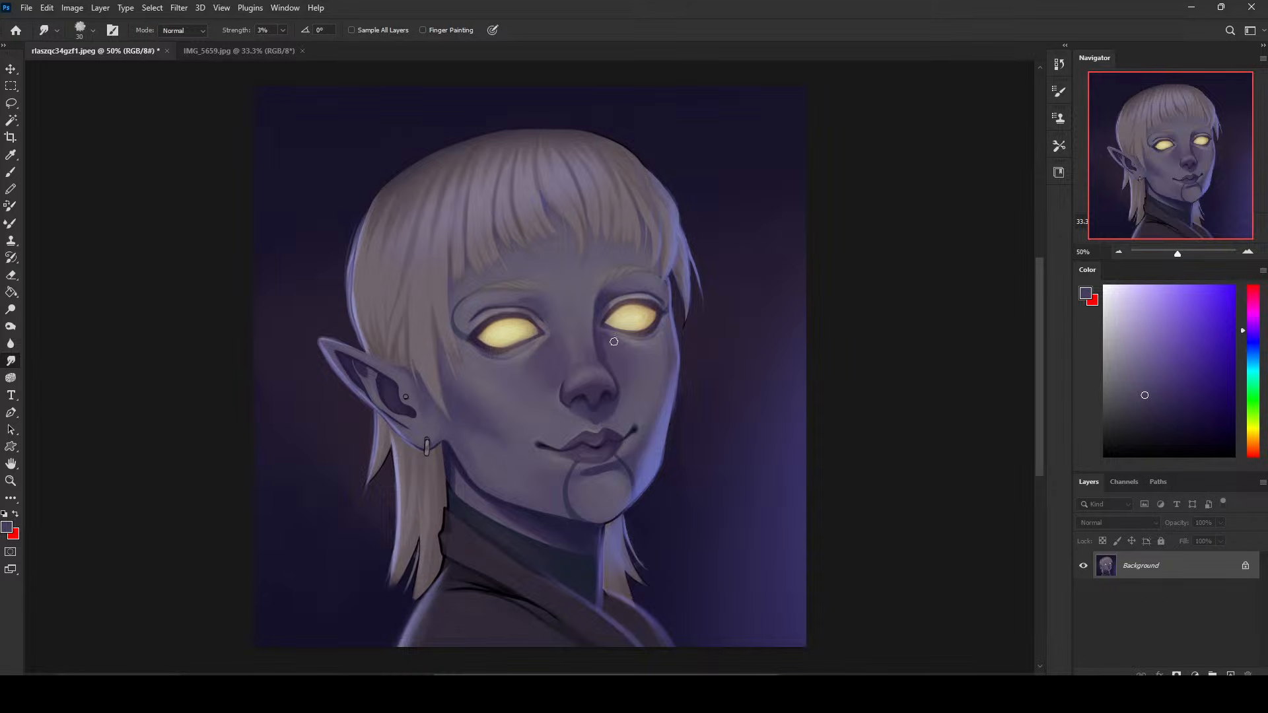
# - Sample the shadow beside the nose, darken the shading around the mouth corner with varied brush sizes up to 300 px, and smudge it
pyautogui.press('b')
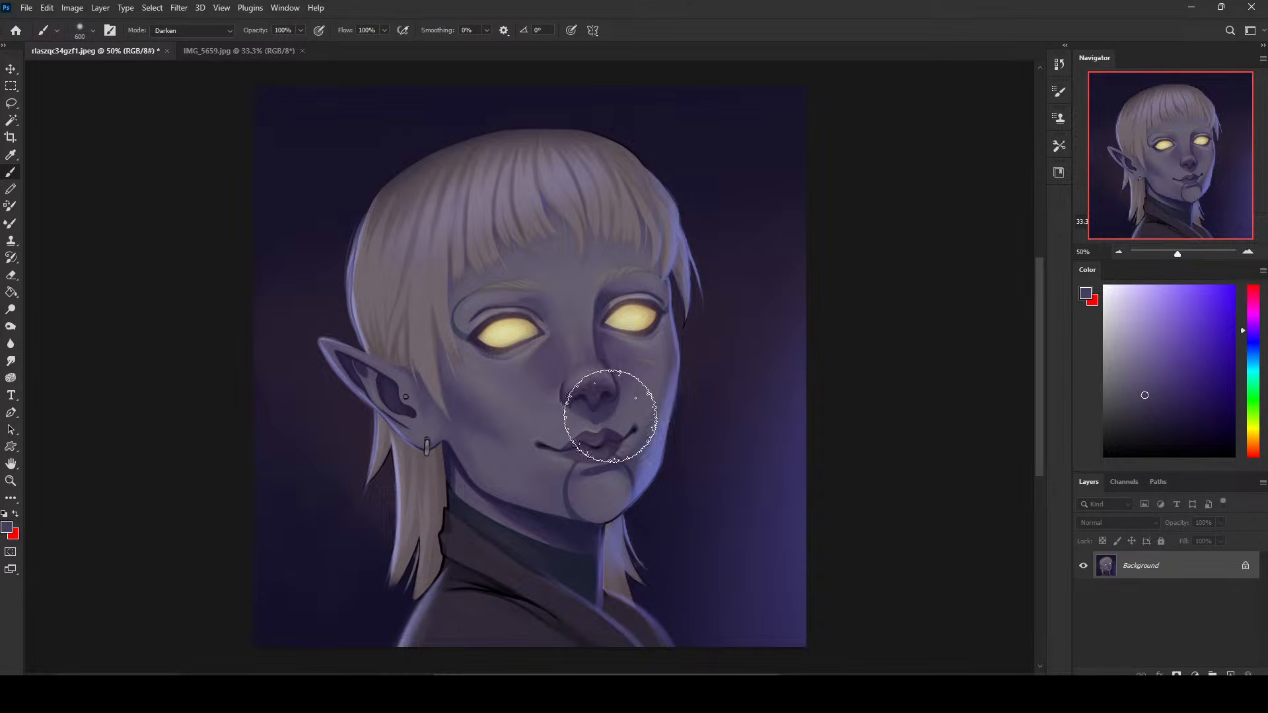
pyautogui.keyDown('alt'); pyautogui.click(553, 370); pyautogui.keyUp('alt')
pyautogui.press('[')
pyautogui.press('[')
pyautogui.press('[')
pyautogui.press('[')
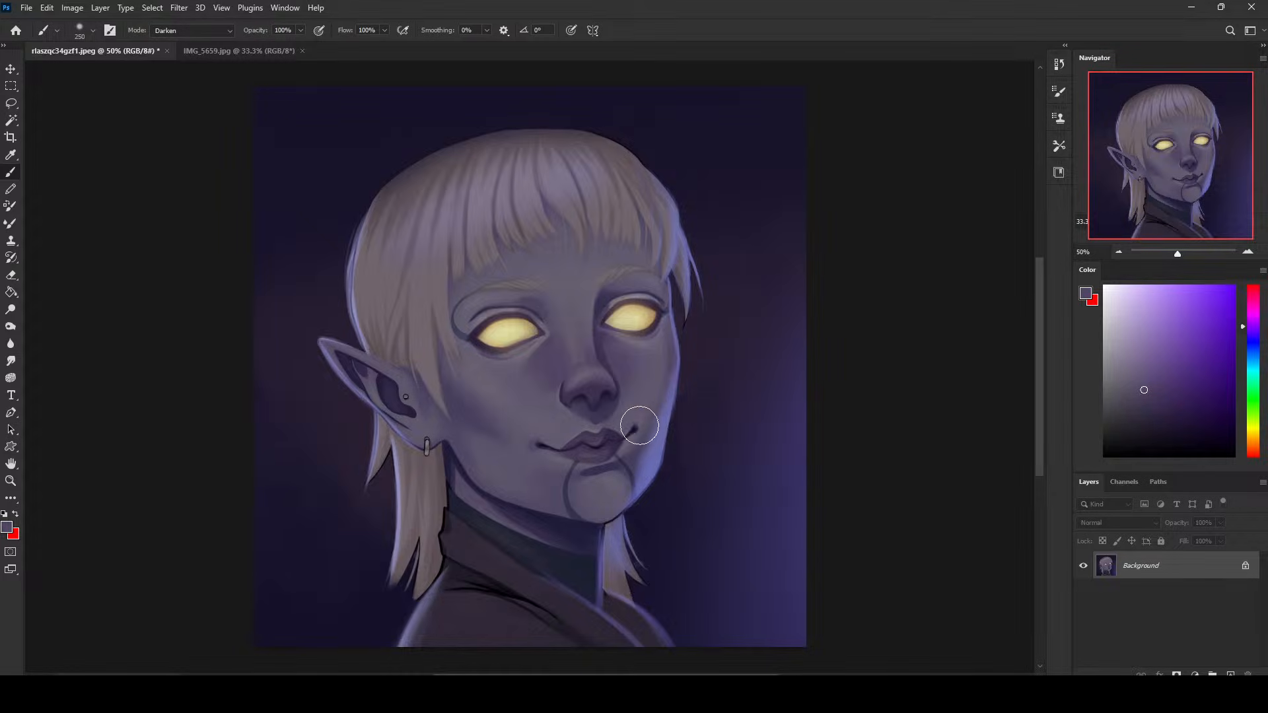
pyautogui.press('[')
pyautogui.press('[')
pyautogui.press('[')
pyautogui.press('[')
pyautogui.press(']')
pyautogui.press(']')
pyautogui.press(']')
pyautogui.press(']')
pyautogui.press(']')
pyautogui.press(']')
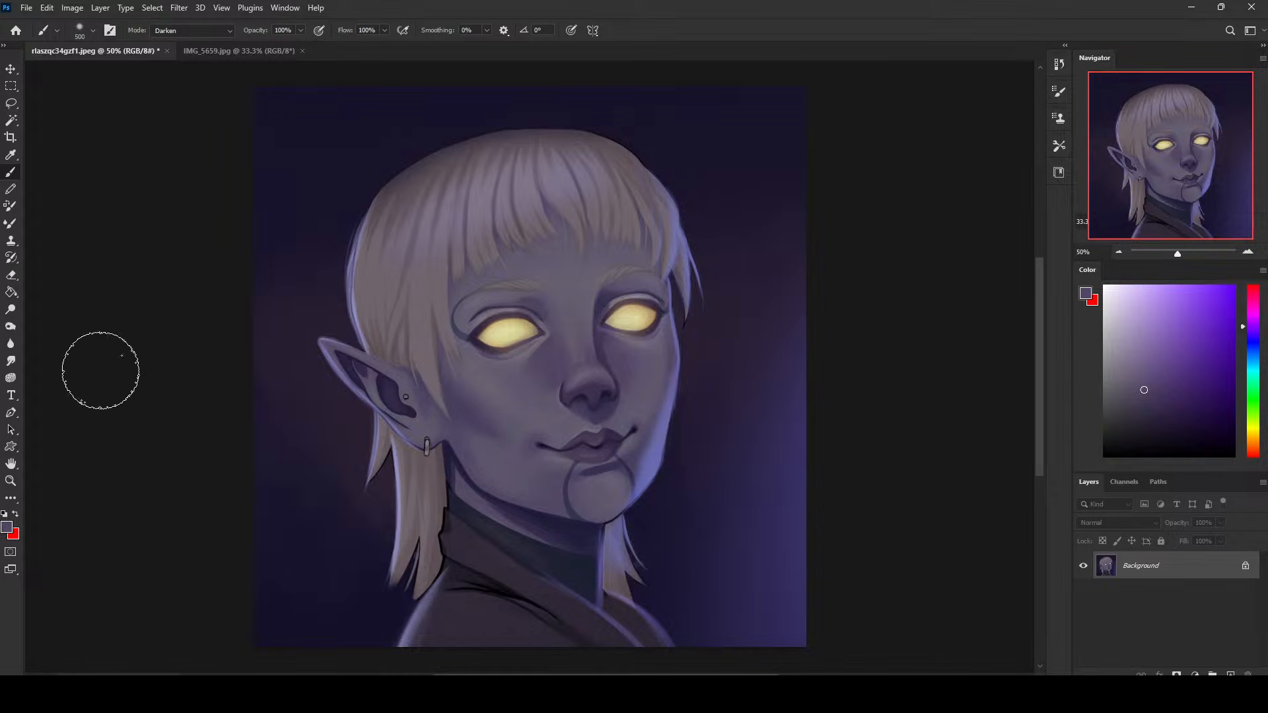
pyautogui.click(11, 361)
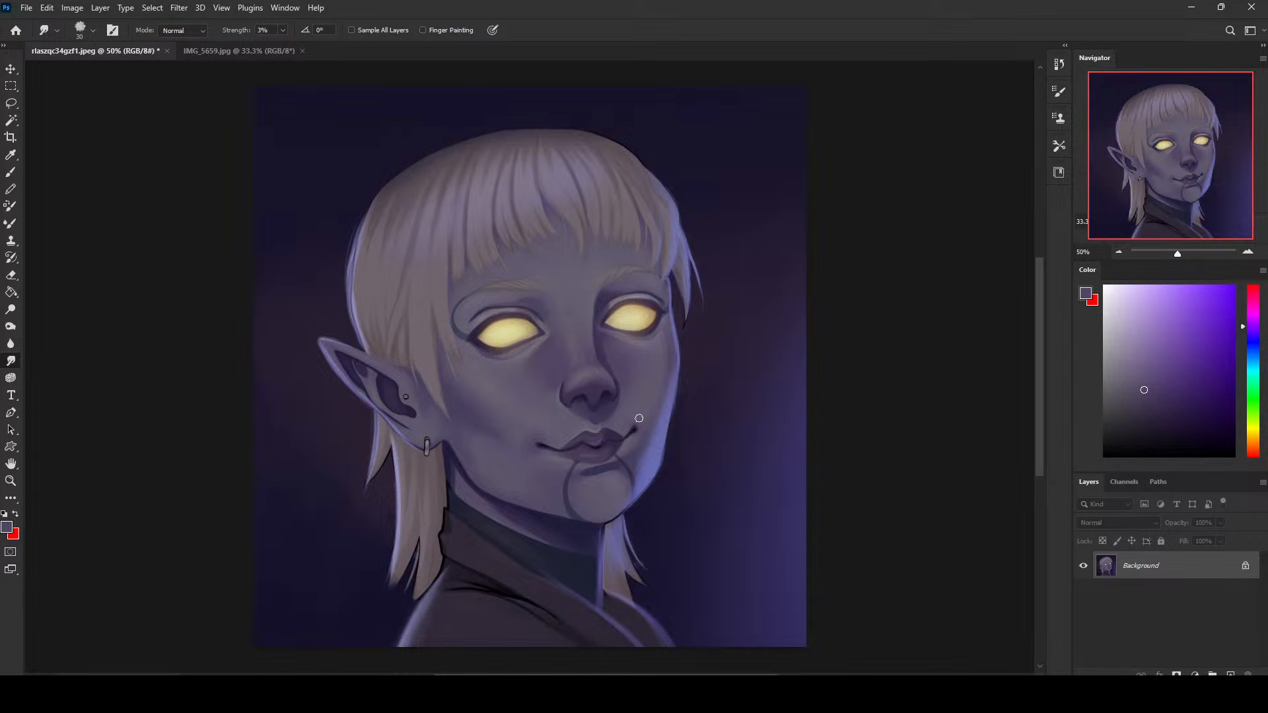
# - Sample a darker violet beside the nose bridge and deepen the face shadows in Darken mode with the brush reduced to 175 px
pyautogui.press('b')
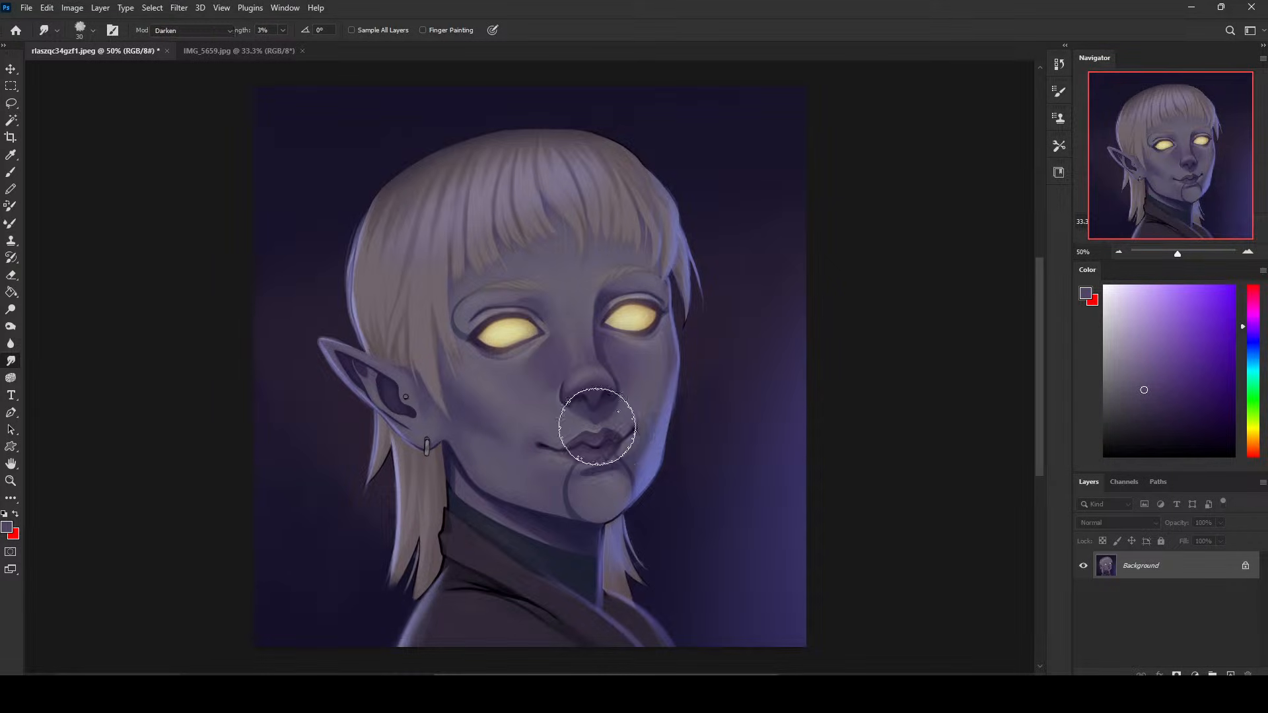
pyautogui.keyDown('alt'); pyautogui.click(600, 354); pyautogui.keyUp('alt')
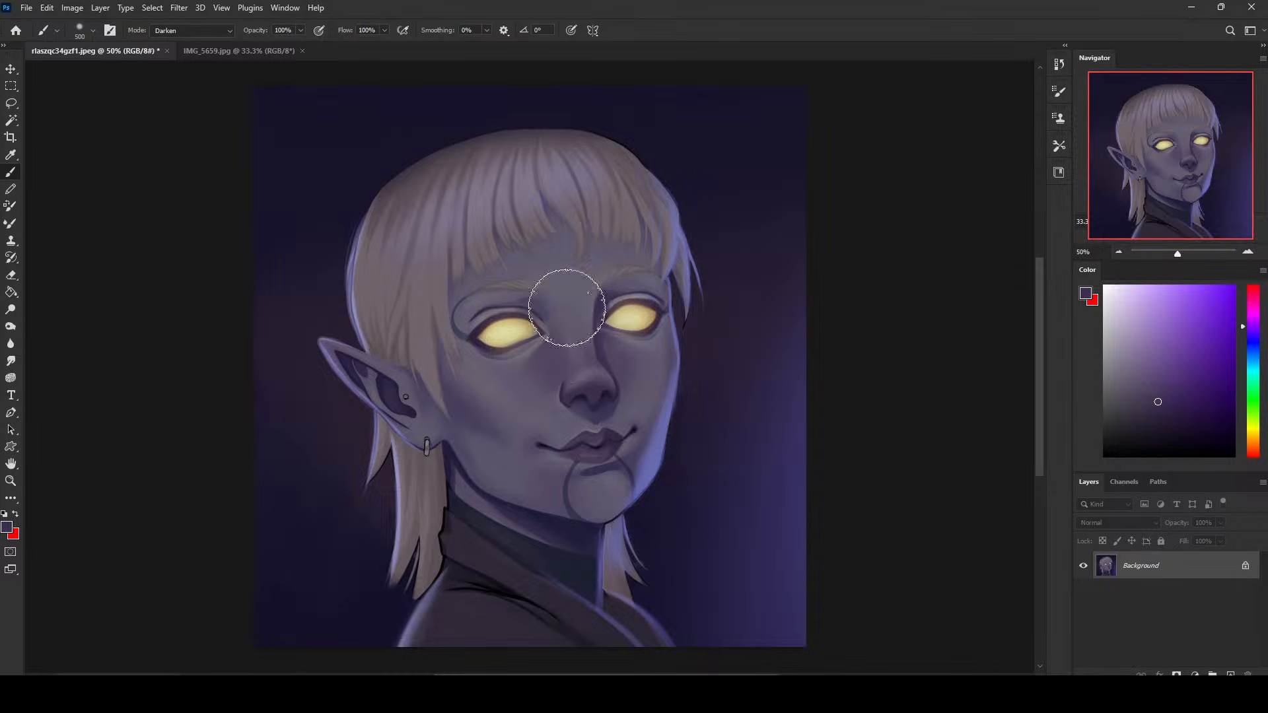
pyautogui.press('[')
pyautogui.press('[')
pyautogui.press('[')
pyautogui.press('[')
pyautogui.press('[')
# - Sample the jaw's blue-violet rim light, reduce the brush to 125 px, and return it to Normal mode
pyautogui.keyDown('alt'); pyautogui.click(658, 454); pyautogui.keyUp('alt')
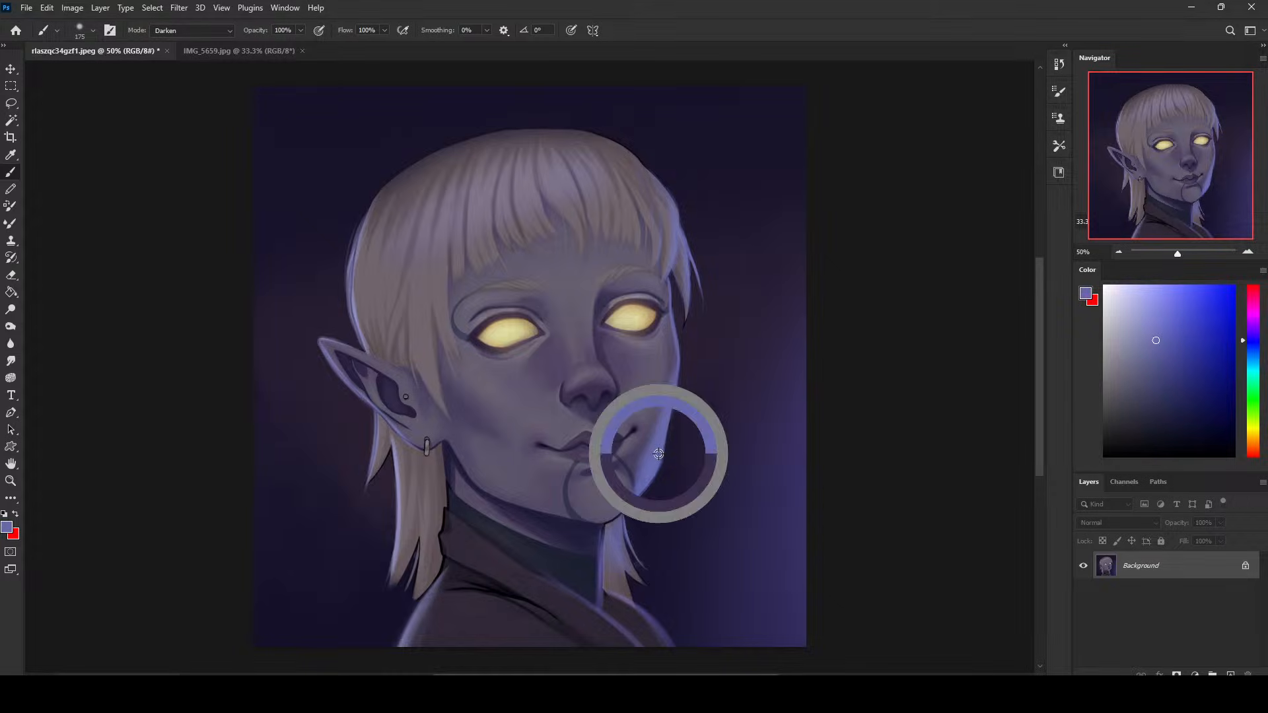
pyautogui.keyDown('alt'); pyautogui.click(659, 454); pyautogui.keyUp('alt')
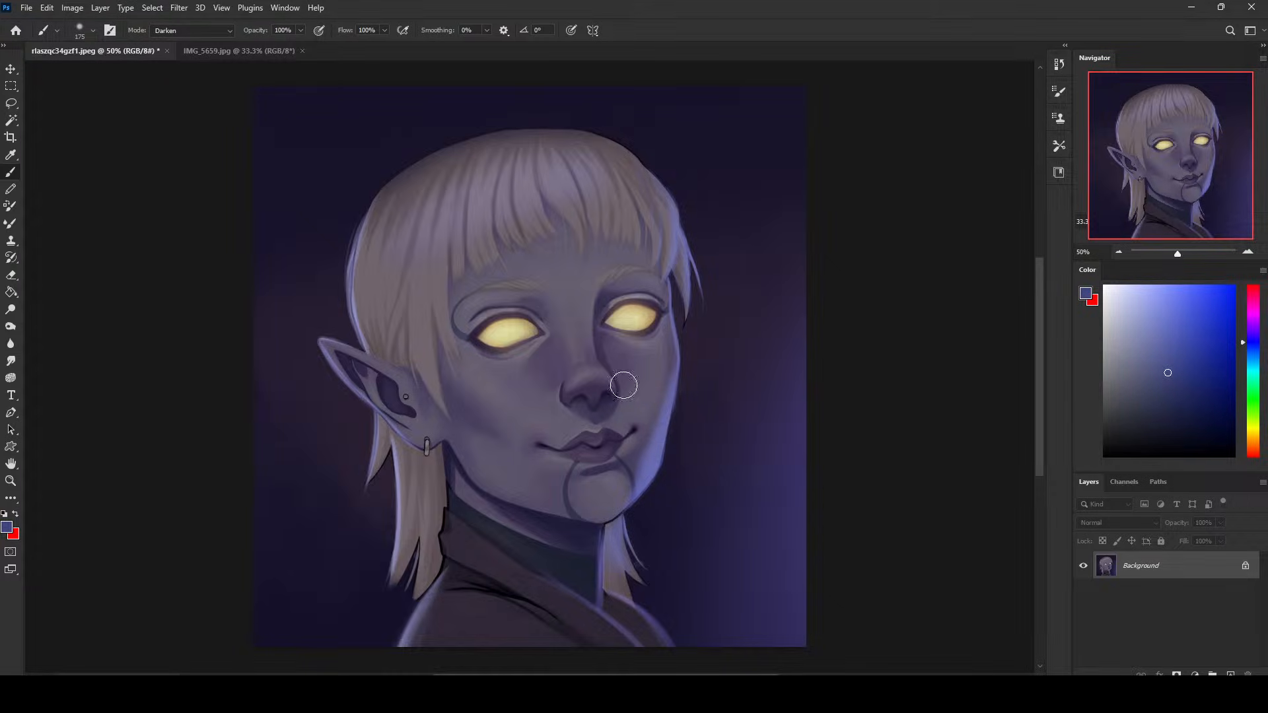
pyautogui.press('[')
pyautogui.press('[')
pyautogui.keyDown('alt'); pyautogui.click(657, 453); pyautogui.keyUp('alt')
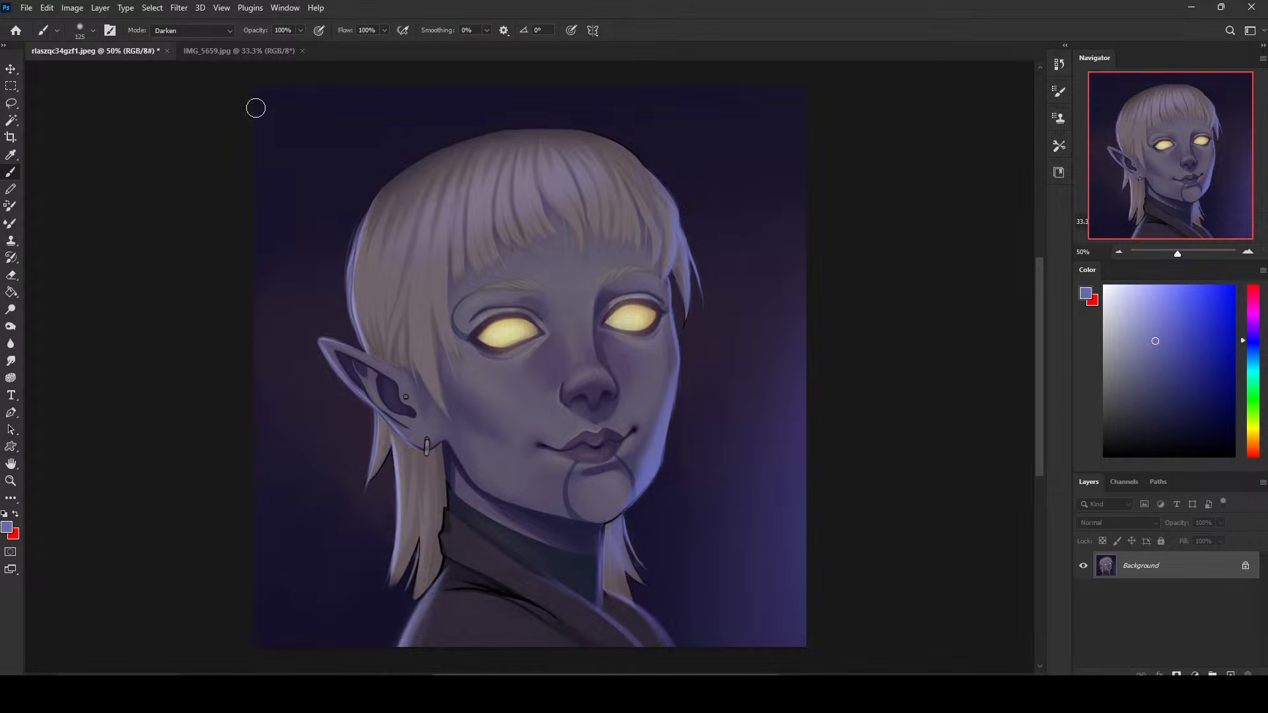
pyautogui.click(191, 30)
pyautogui.click(165, 41)
# - Add a new layer and paint soft blue-violet light between the nose bridge and the far eye with a 250 px brush
pyautogui.press('[')
pyautogui.press('[')
pyautogui.press('[')
pyautogui.press('[')
pyautogui.press('[')
pyautogui.press(']')
pyautogui.press(']')
pyautogui.press(']')
pyautogui.press(']')
pyautogui.press(']')
pyautogui.press(']')
pyautogui.press(']')
pyautogui.press(']')
pyautogui.press(']')
pyautogui.press(']')
pyautogui.press(']')
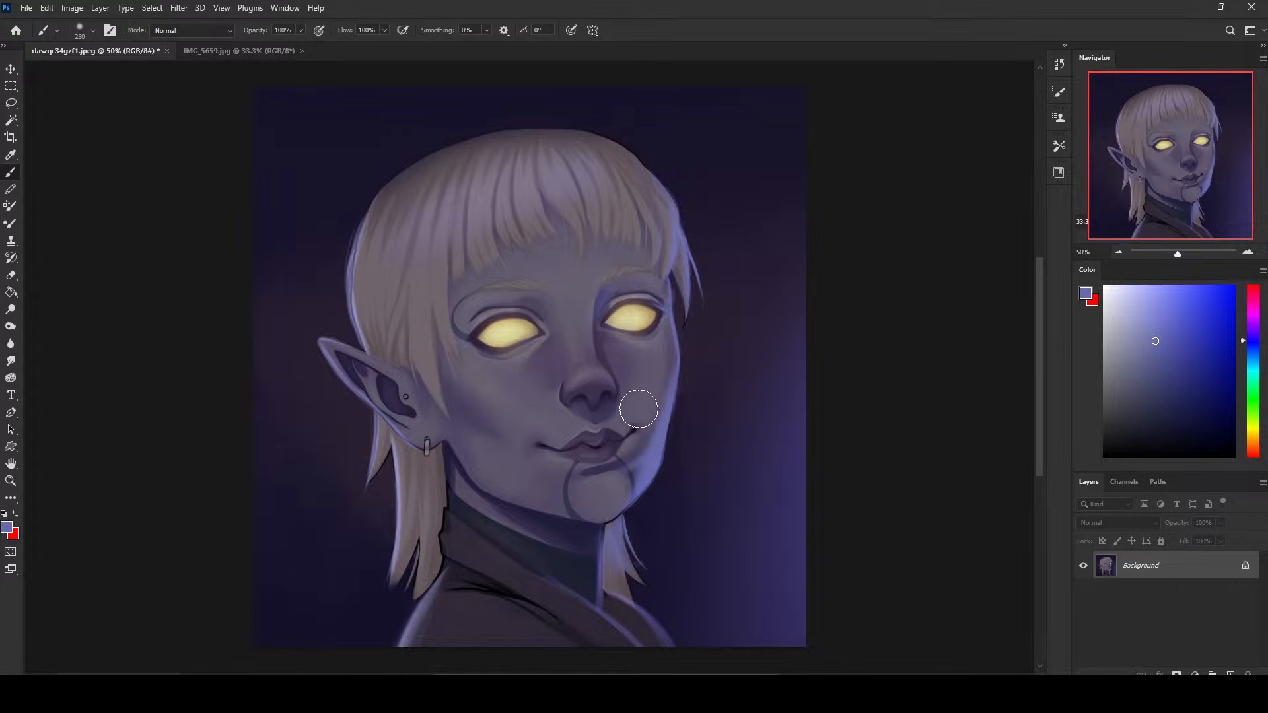
pyautogui.click(1231, 675)
pyautogui.hotkey('ctrl', '-')
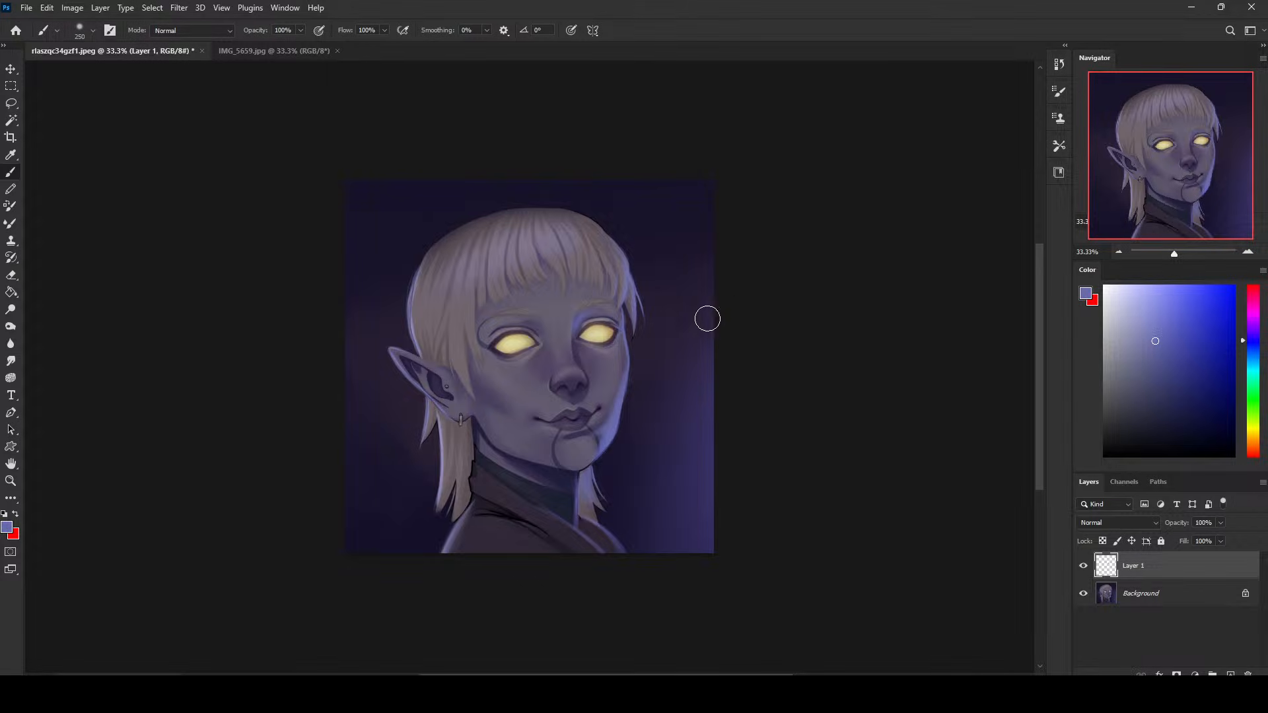
# - Paint finer blue-violet light along the nose bridge and trim it with the eraser at 100 px
pyautogui.press('[')
pyautogui.press('[')
pyautogui.press('[')
pyautogui.press('[')
pyautogui.press('[')
pyautogui.press('[')
pyautogui.press('[')
pyautogui.press('[')
pyautogui.press('e')
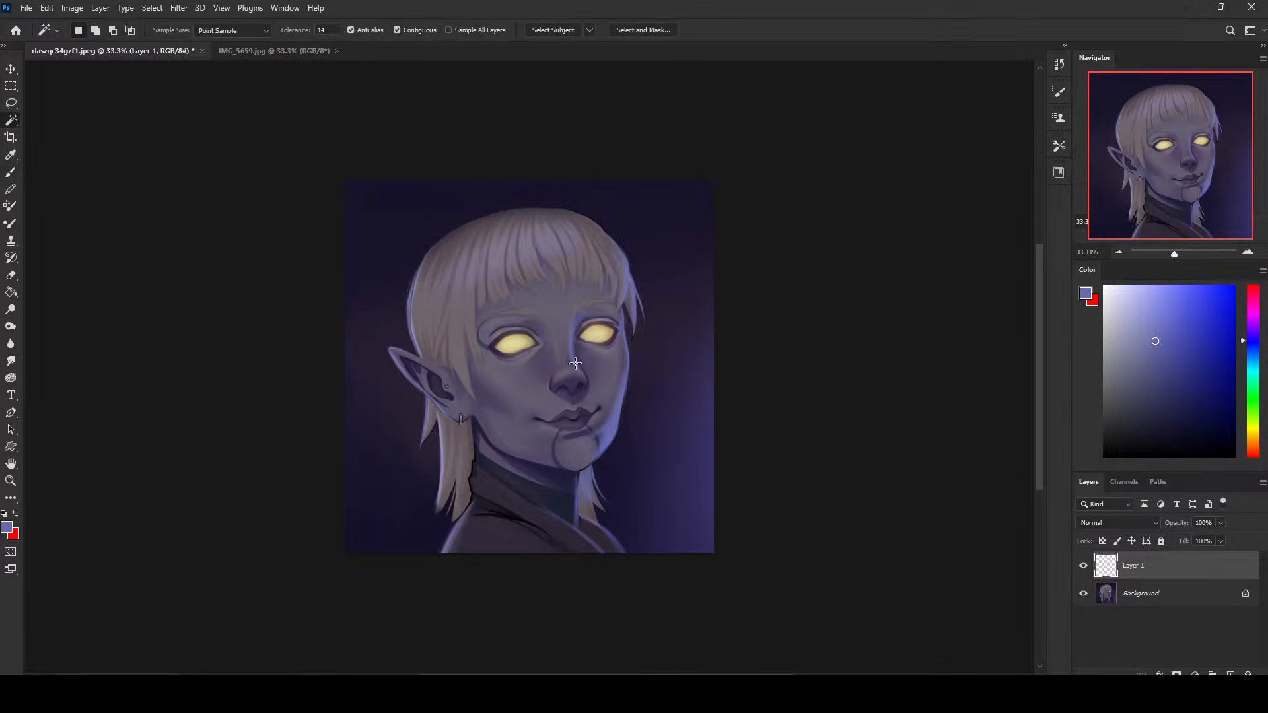
pyautogui.press('[')
pyautogui.press('[')
pyautogui.press('[')
pyautogui.press('[')
pyautogui.press('[')
pyautogui.press('[')
pyautogui.press('[')
pyautogui.press('[')
pyautogui.press('[')
pyautogui.press('[')
pyautogui.press('[')
pyautogui.press('[')
pyautogui.press('[')
pyautogui.press('[')
pyautogui.press('[')
pyautogui.press('[')
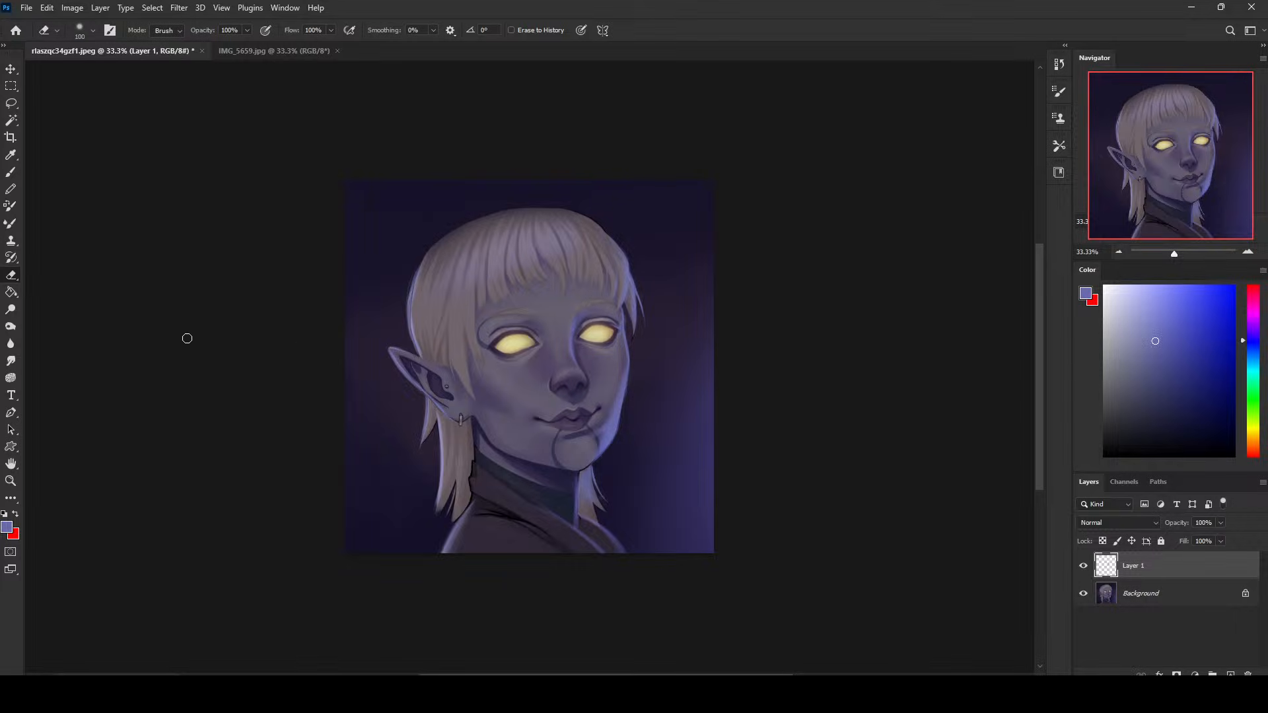
# - Refine the light around the far eye's inner corner with a 70 px brush and blend it with 3% smudging
pyautogui.click(11, 361)
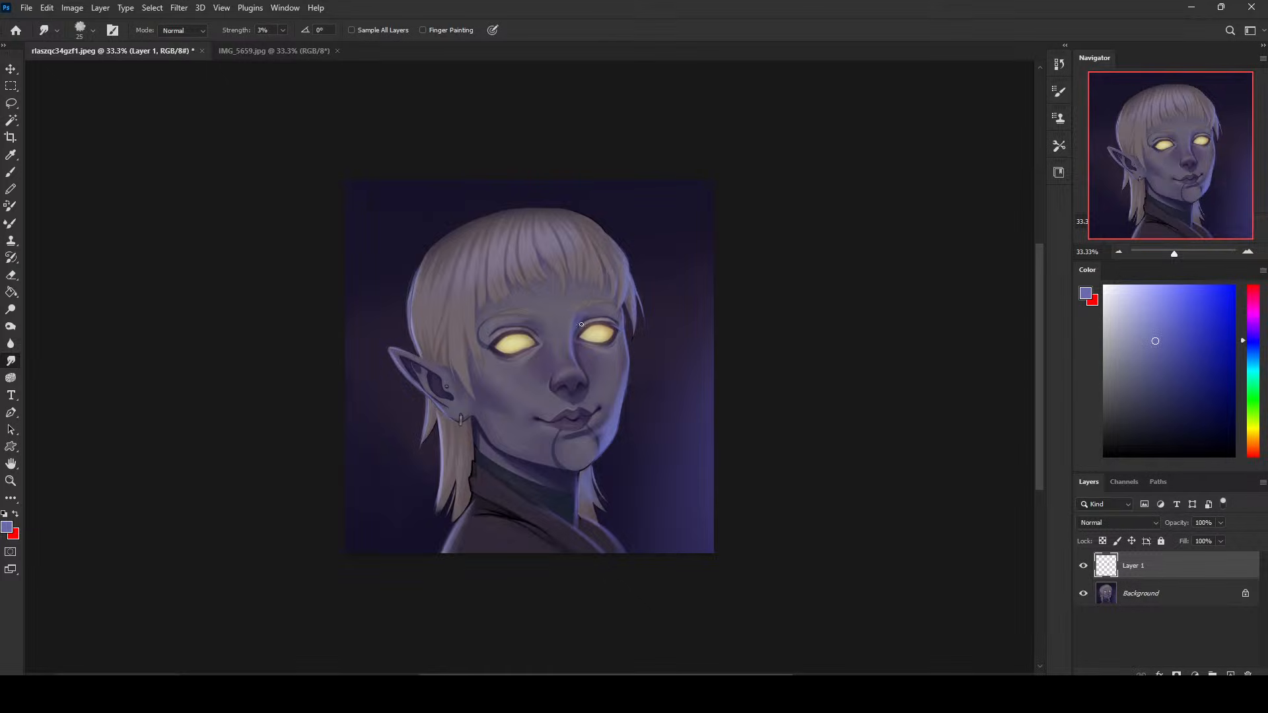
pyautogui.press('b')
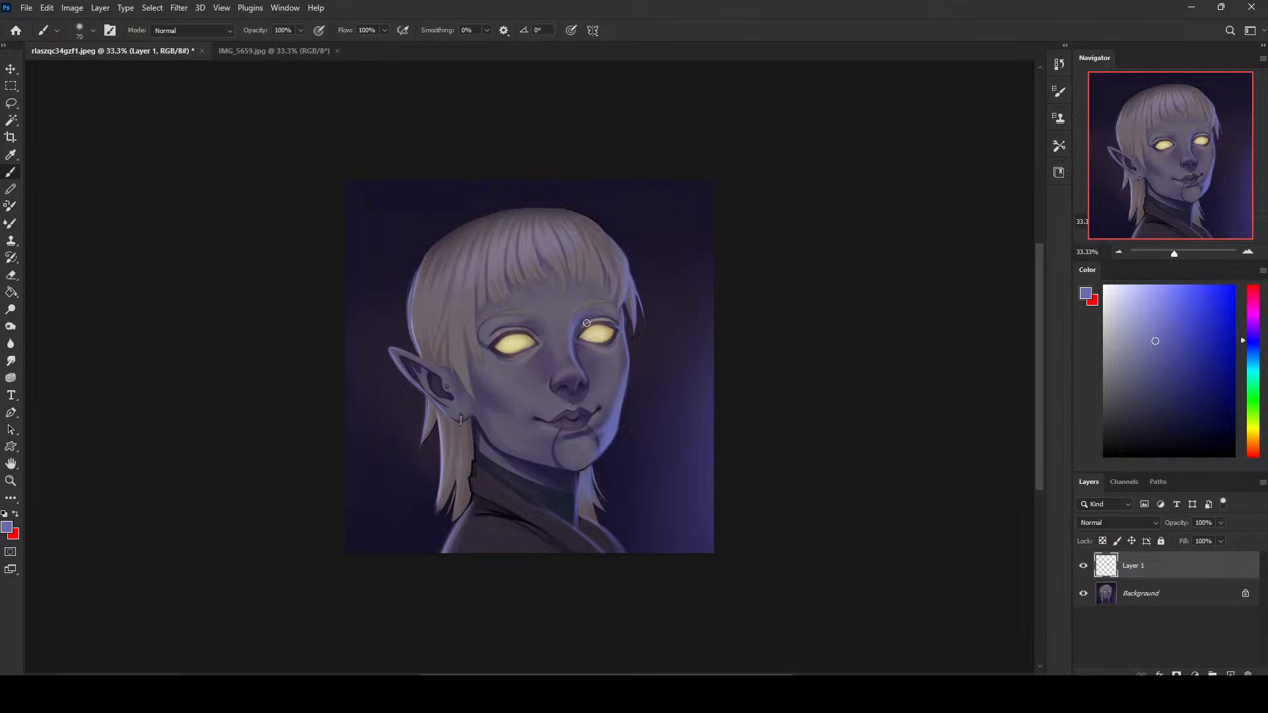
pyautogui.click(11, 361)
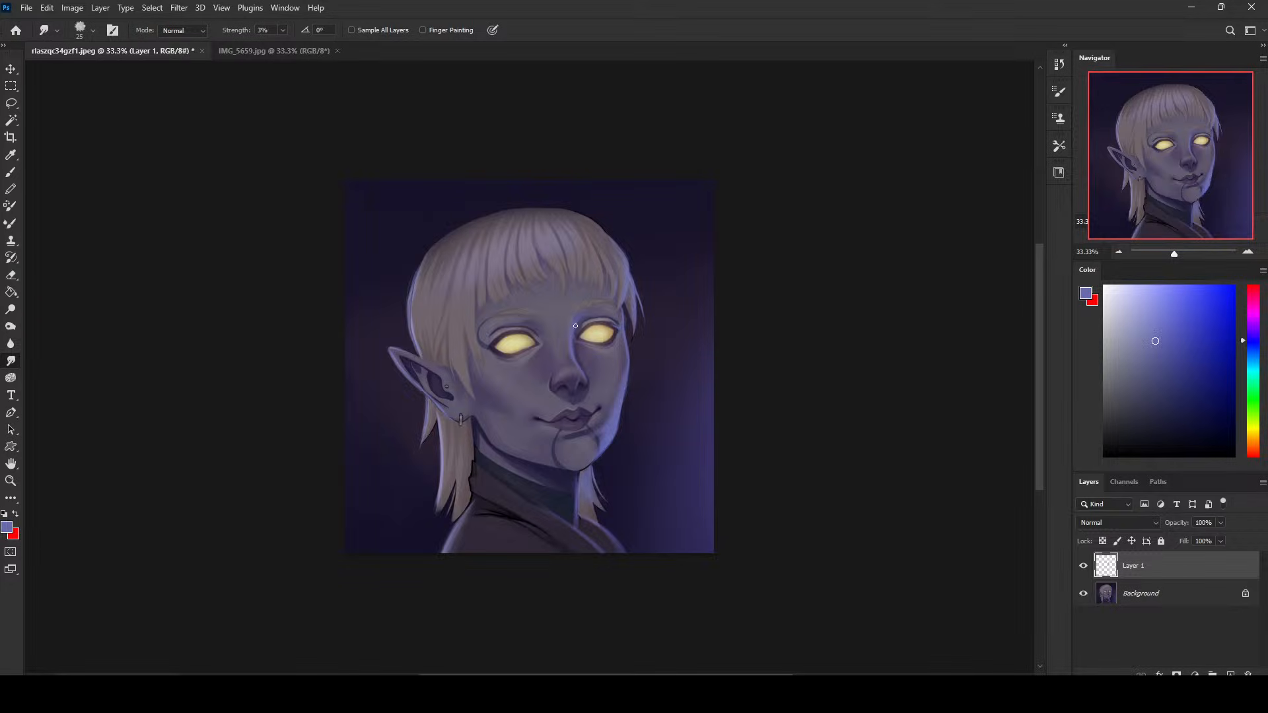
# - Sample the dark violet beside the far eye for a 40 px brush and merge Layer 1 into the background
pyautogui.press('b')
pyautogui.keyDown('alt'); pyautogui.click(629, 320); pyautogui.keyUp('alt')
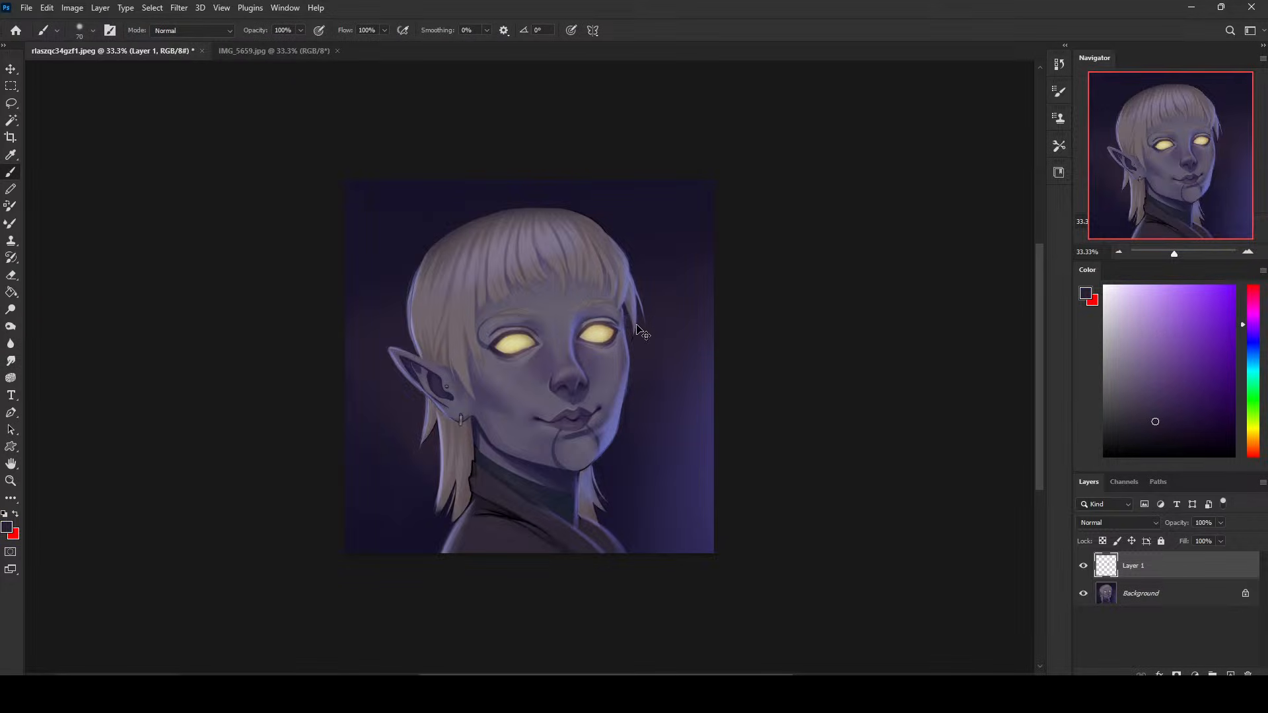
pyautogui.press('[')
pyautogui.rightClick(1148, 567)
pyautogui.click(1073, 515)
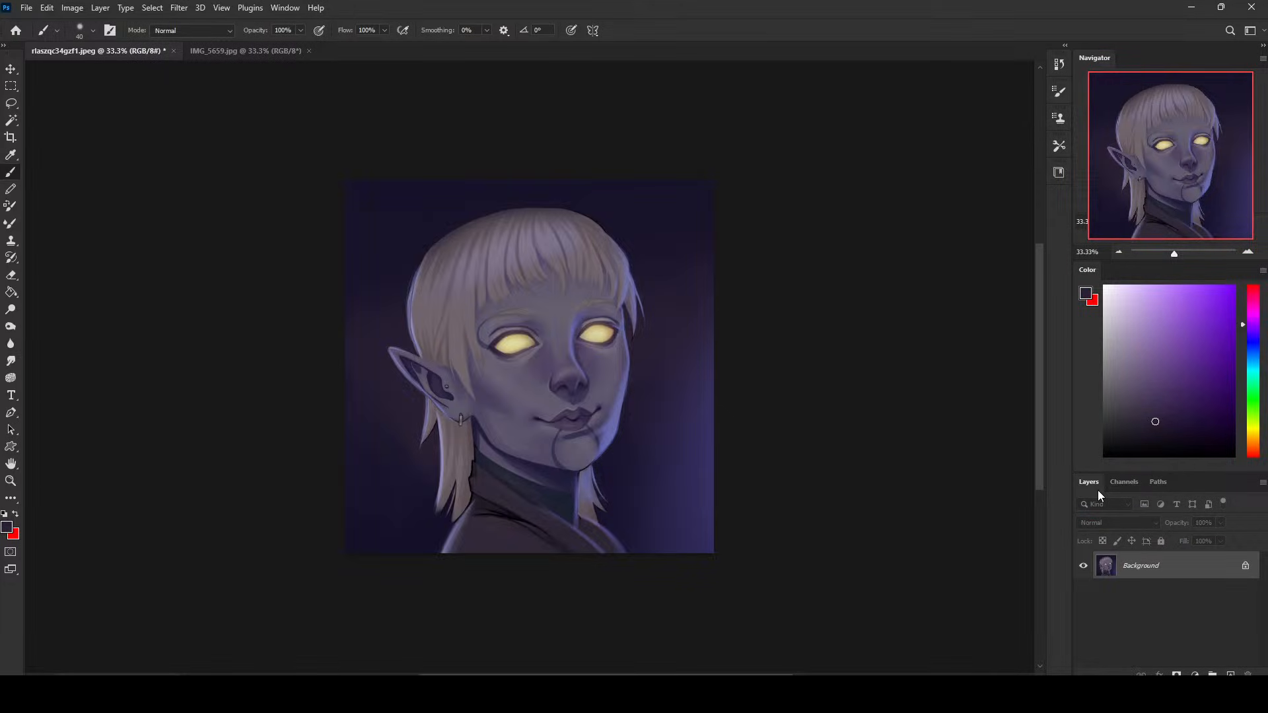
# - Tidy the far cheek's edge with sampled dark backdrop color and paint sampled blue-violet rim light along the jaw toward the chin
pyautogui.keyDown('alt'); pyautogui.click(644, 390); pyautogui.keyUp('alt')
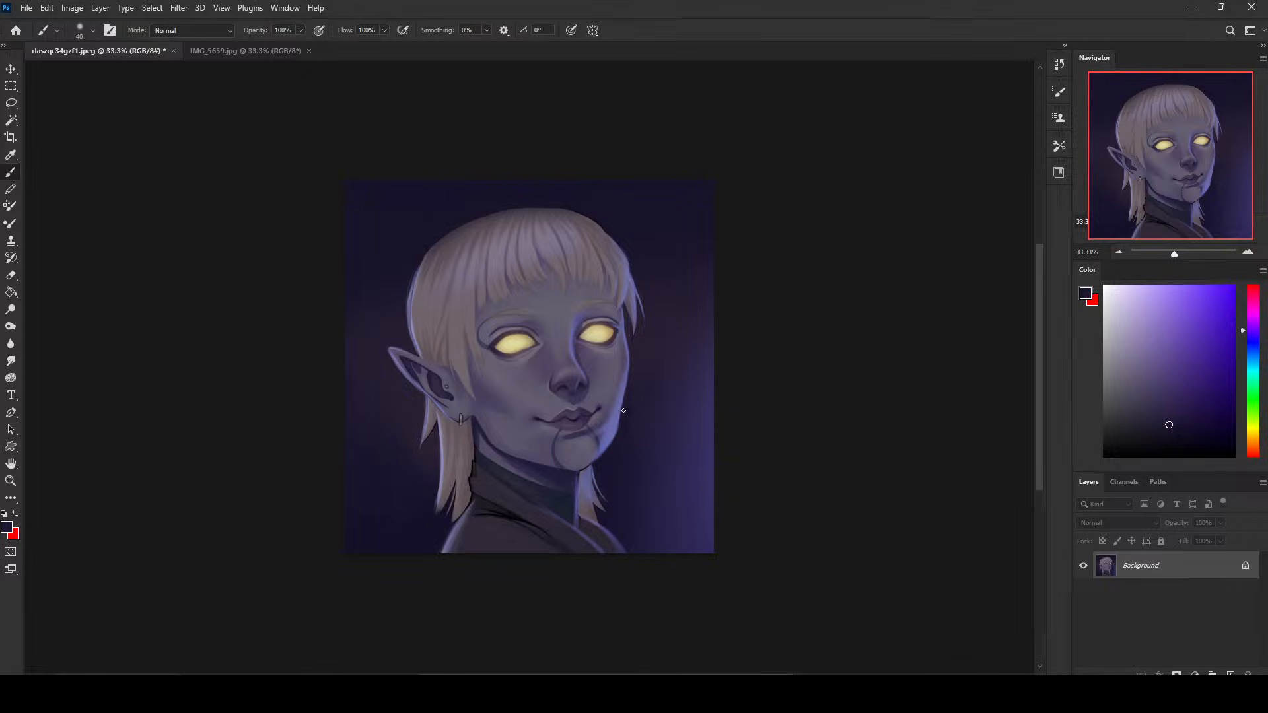
pyautogui.keyDown('alt'); pyautogui.click(613, 438); pyautogui.keyUp('alt')
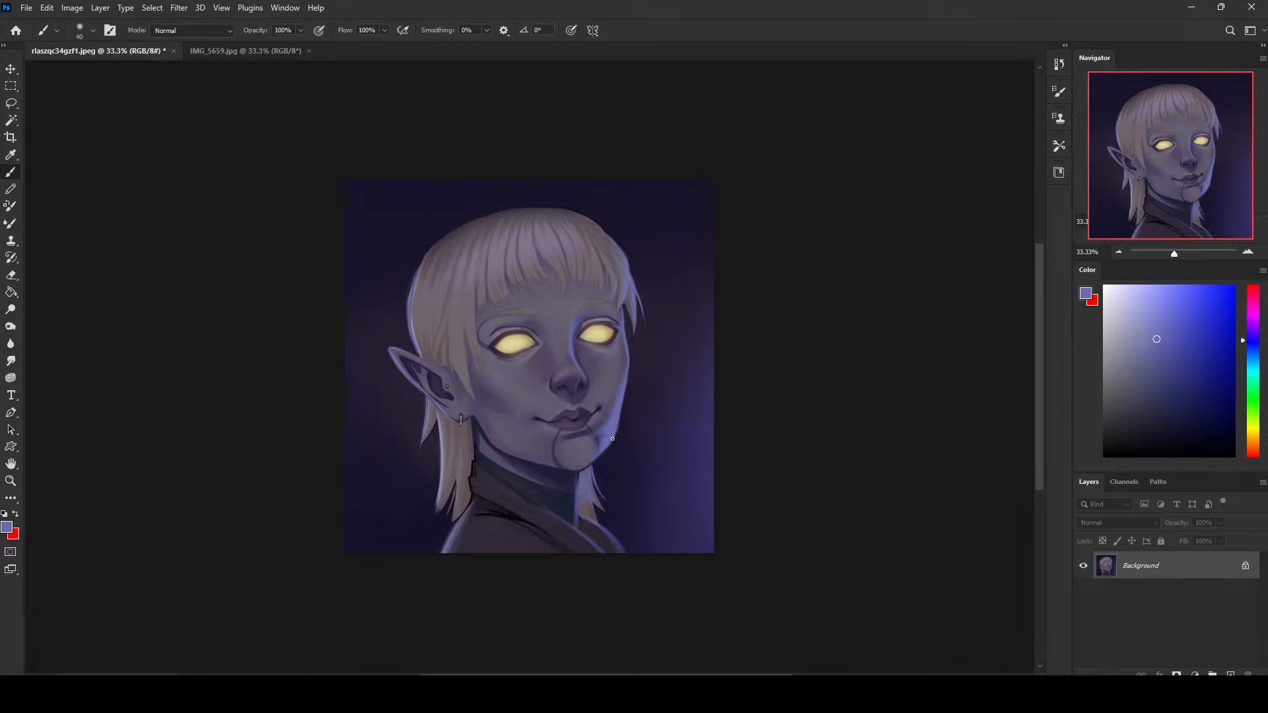
pyautogui.keyDown('ctrl'); pyautogui.click(608, 446); pyautogui.keyUp('ctrl')
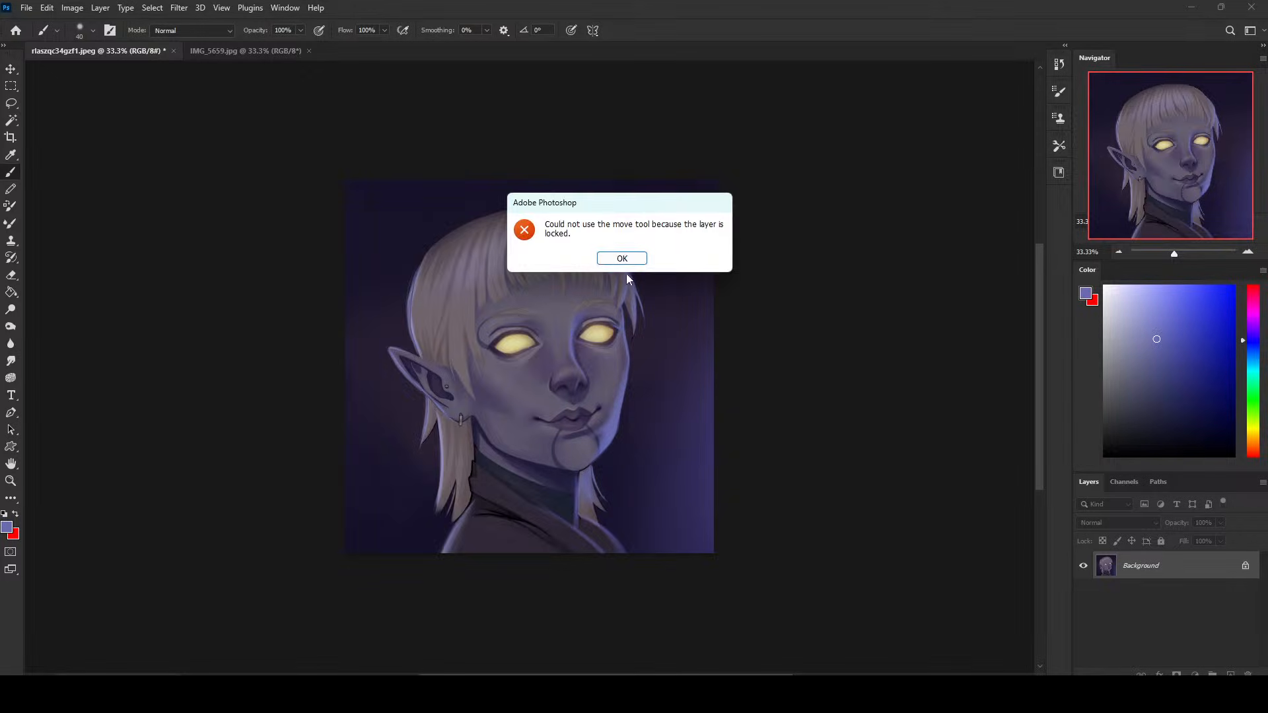
pyautogui.click(624, 258)
pyautogui.keyDown('alt'); pyautogui.click(613, 429); pyautogui.keyUp('alt')
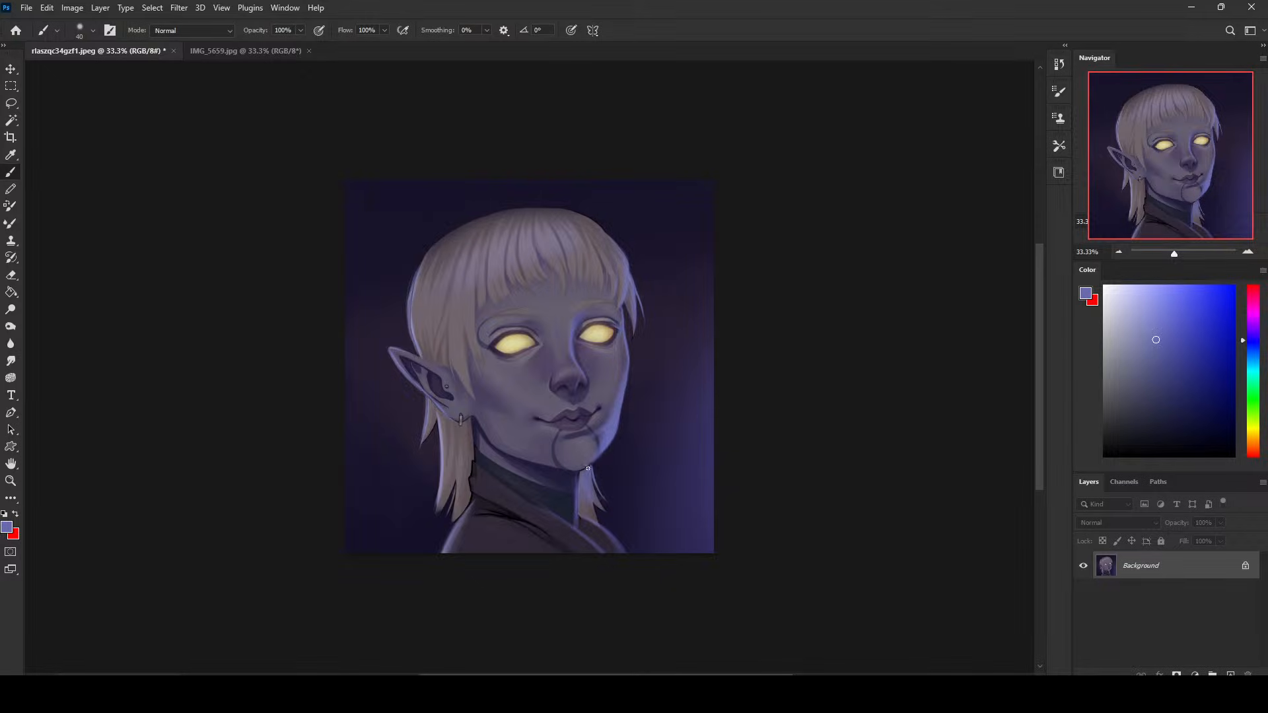
pyautogui.moveTo(605, 453); pyautogui.dragTo(577, 474)
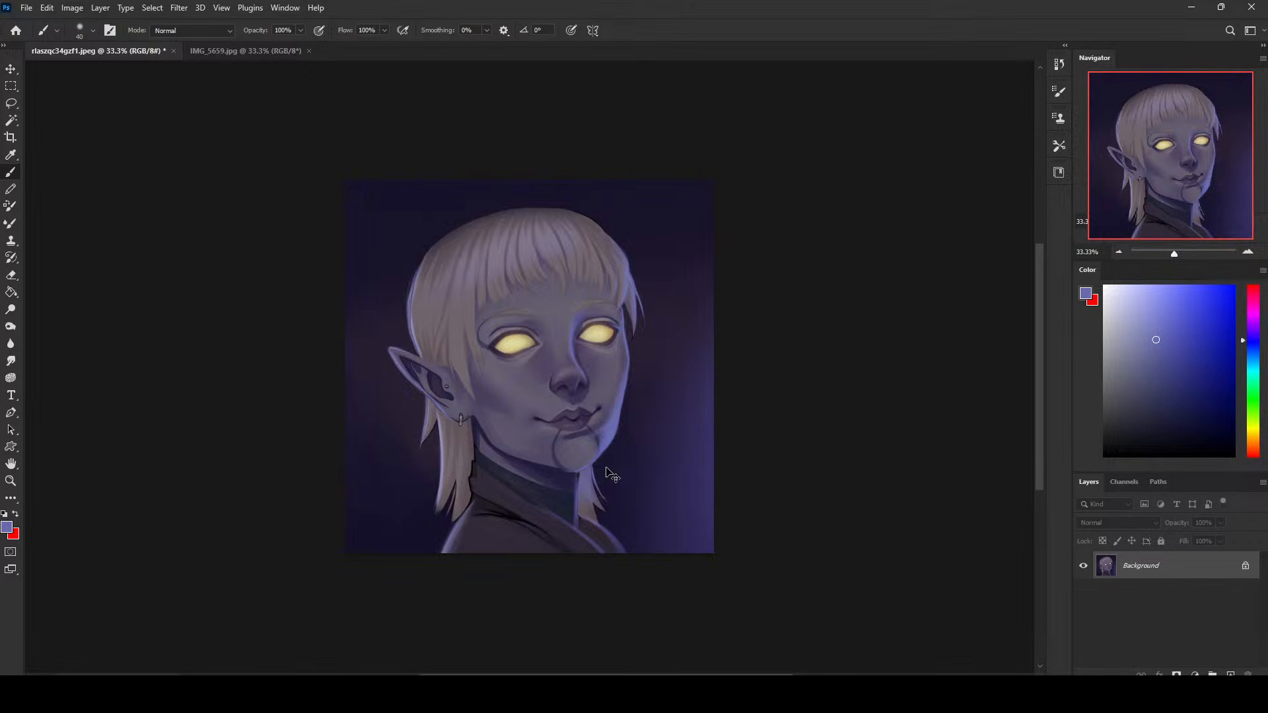
# - Sample a dark violet below the jaw and alternate 40 px brush touch-ups with 3% smudging to blend the face's shading
pyautogui.keyDown('alt'); pyautogui.click(560, 476); pyautogui.keyUp('alt')
pyautogui.click(12, 362)
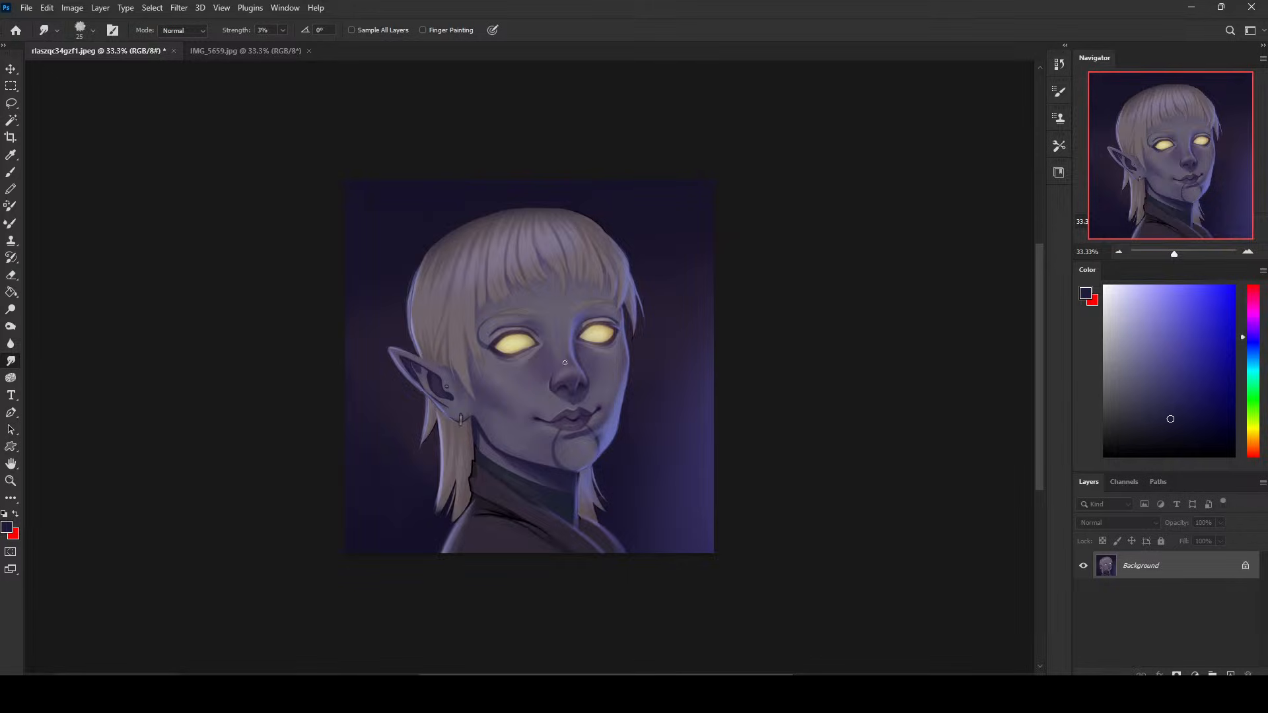
pyautogui.press('b')
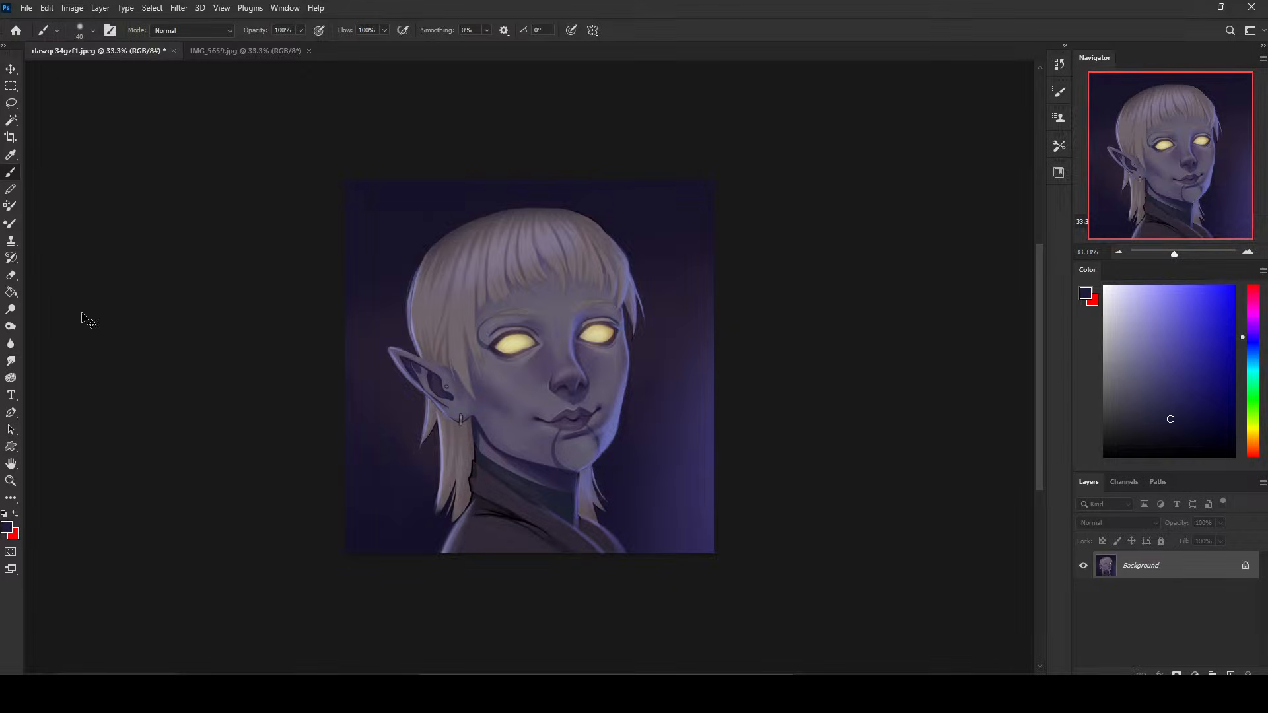
pyautogui.click(11, 361)
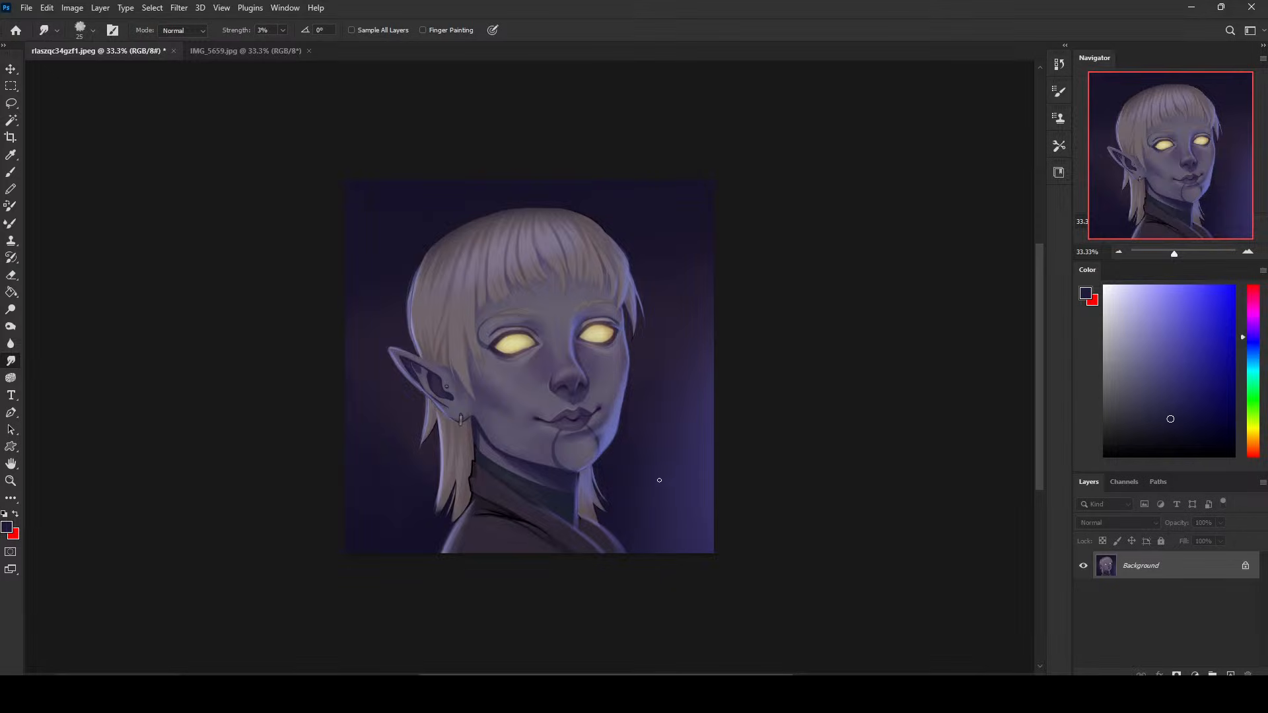
pyautogui.press('b')
# - Sample blue-violet from the far cheek and refine the light above the far eye, bringing the brush down to 35 px
pyautogui.keyDown('alt'); pyautogui.click(609, 393); pyautogui.keyUp('alt')
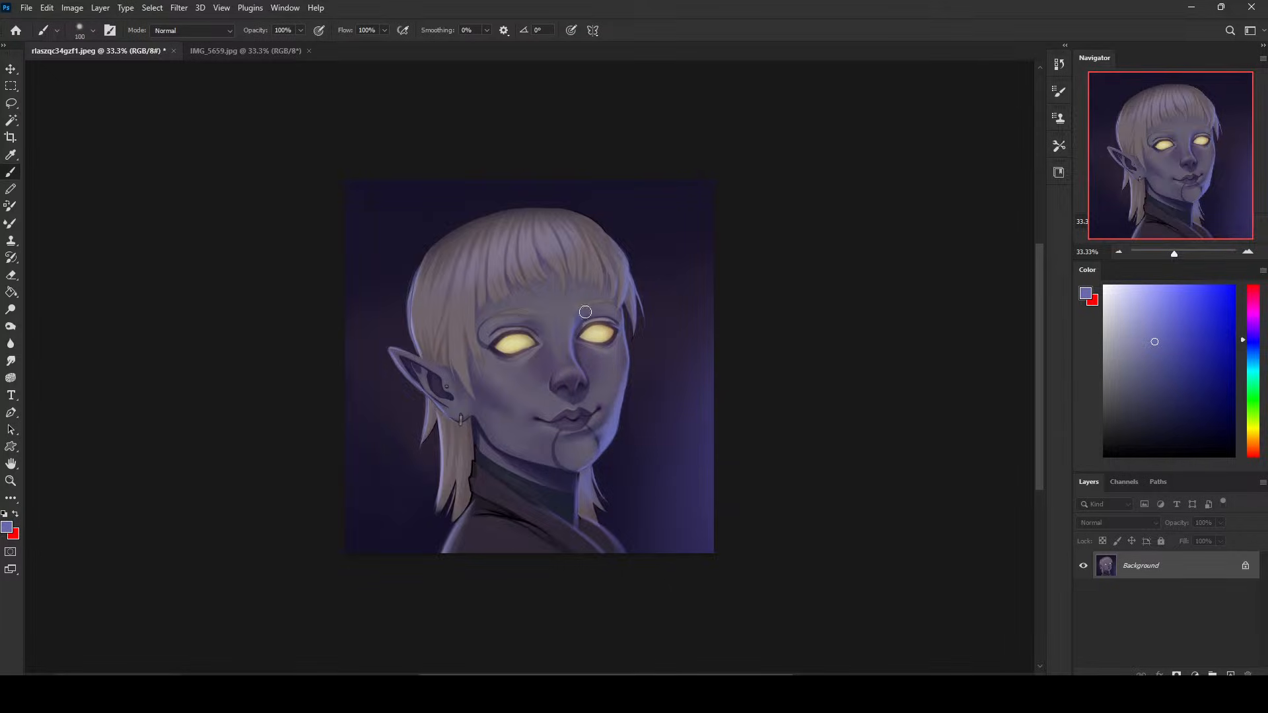
pyautogui.press(']')
pyautogui.press(']')
pyautogui.press(']')
pyautogui.press(']')
pyautogui.press(']')
pyautogui.press(']')
pyautogui.press(']')
pyautogui.press('[')
pyautogui.press('[')
pyautogui.press('[')
pyautogui.press('[')
pyautogui.press('[')
pyautogui.press('[')
pyautogui.press('[')
pyautogui.press('[')
pyautogui.press('[')
pyautogui.press('[')
# - Copy the whole painting, revert to the original image in the history, paste the painting as a layer above it, and compare both
pyautogui.hotkey('ctrl', 'a')
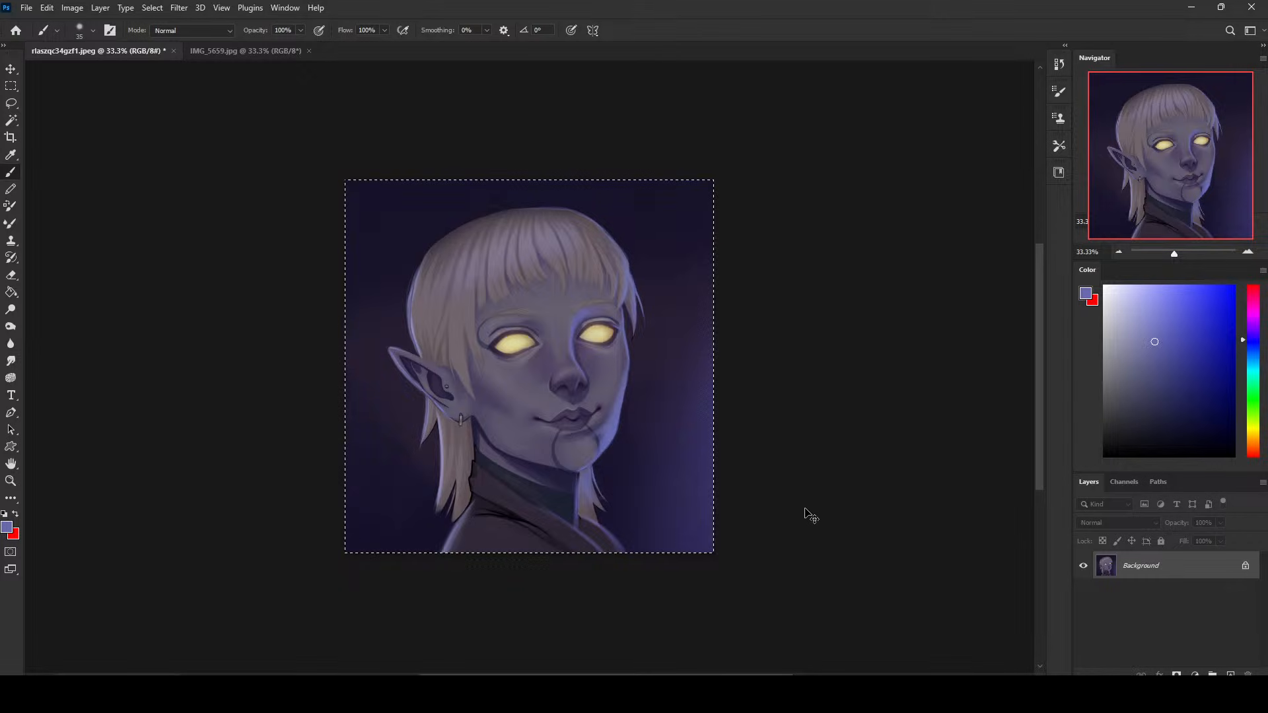
pyautogui.click(1059, 64)
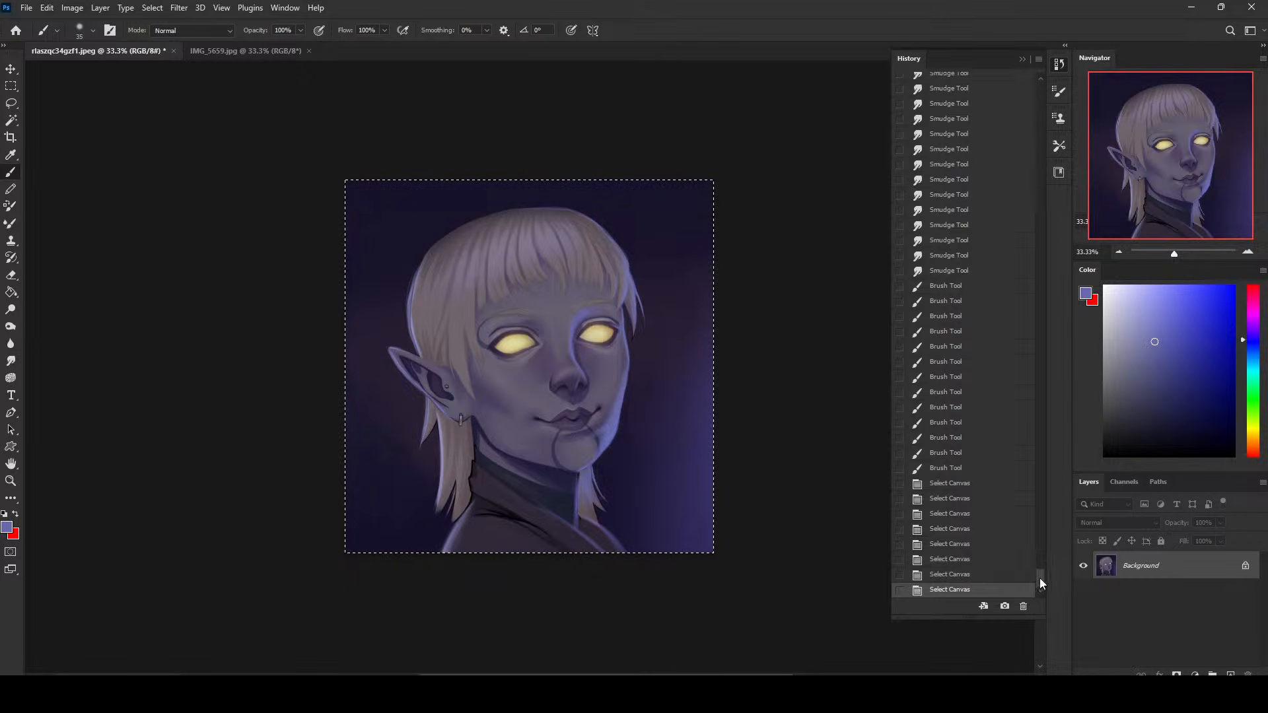
pyautogui.moveTo(1040, 577); pyautogui.dragTo(1036, 82)
pyautogui.click(988, 87)
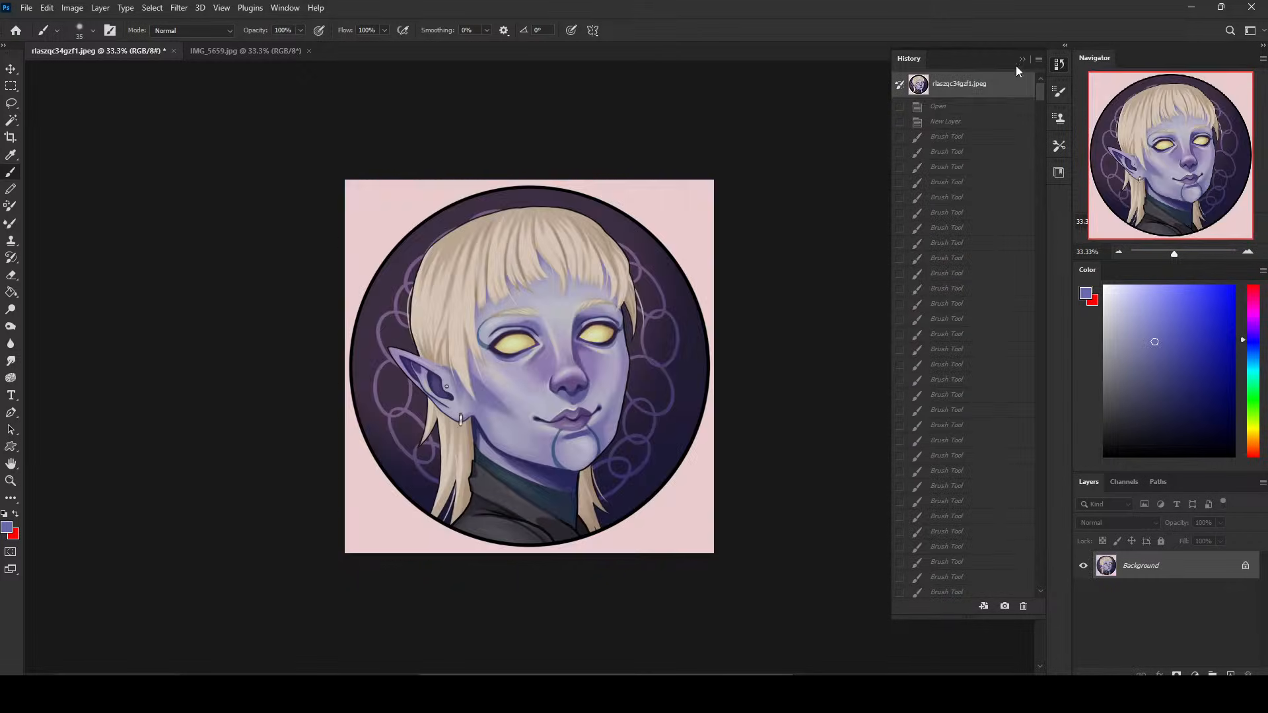
pyautogui.click(1023, 58)
pyautogui.hotkey('ctrl', 'z')
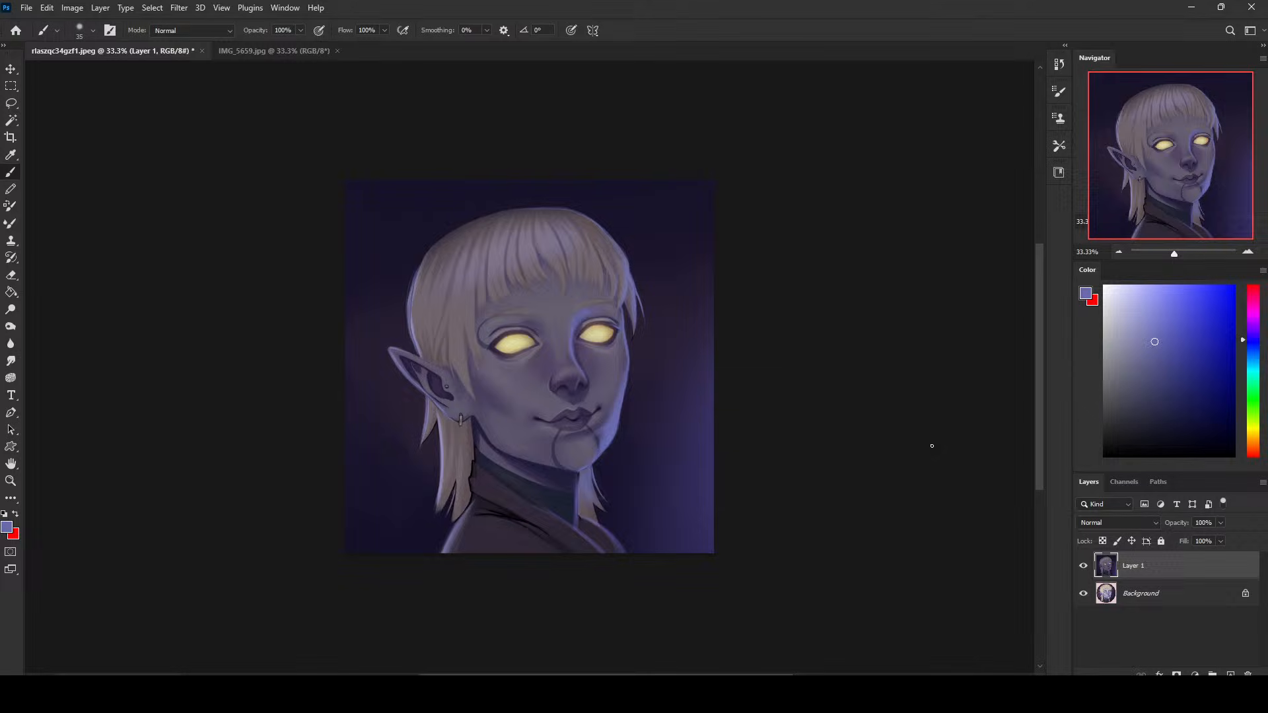
pyautogui.click(1084, 566)
pyautogui.click(1085, 567)
# - Touch up the far eye's lid and inner corner with sampled violet tones at 35 px and compare against the original image
pyautogui.keyDown('alt'); pyautogui.click(576, 352); pyautogui.keyUp('alt')
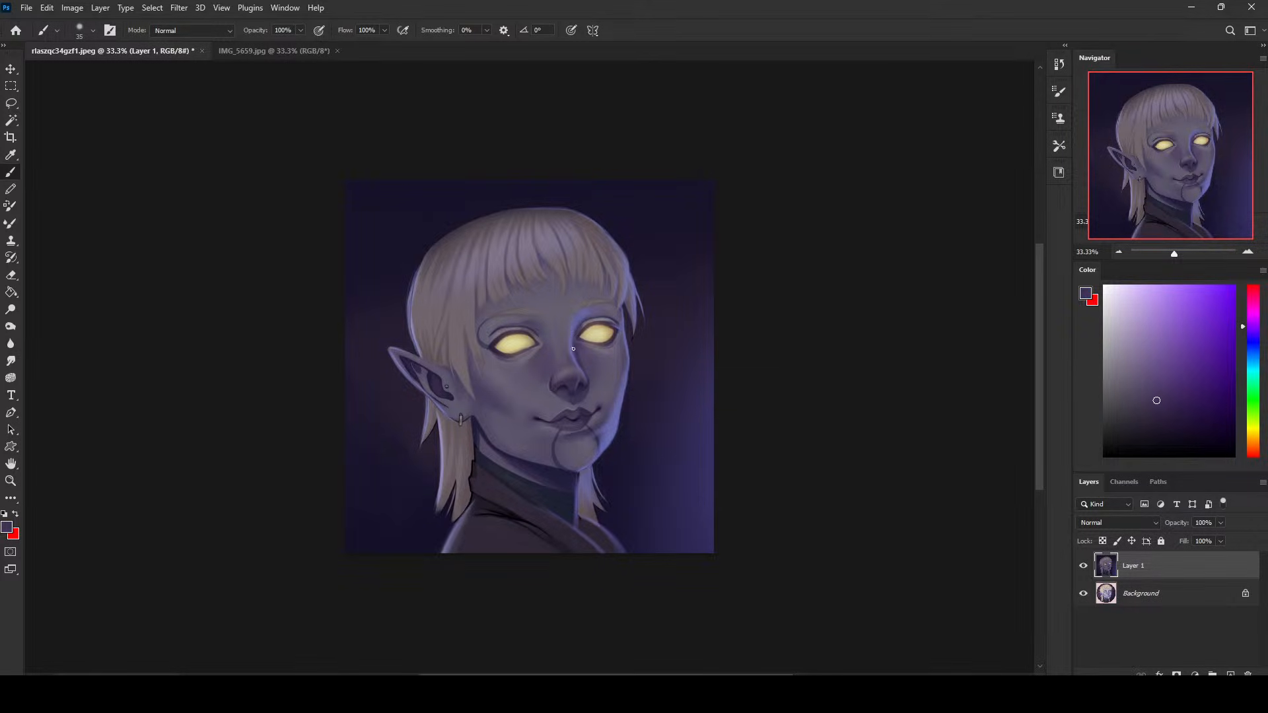
pyautogui.keyDown('alt'); pyautogui.click(595, 326); pyautogui.keyUp('alt')
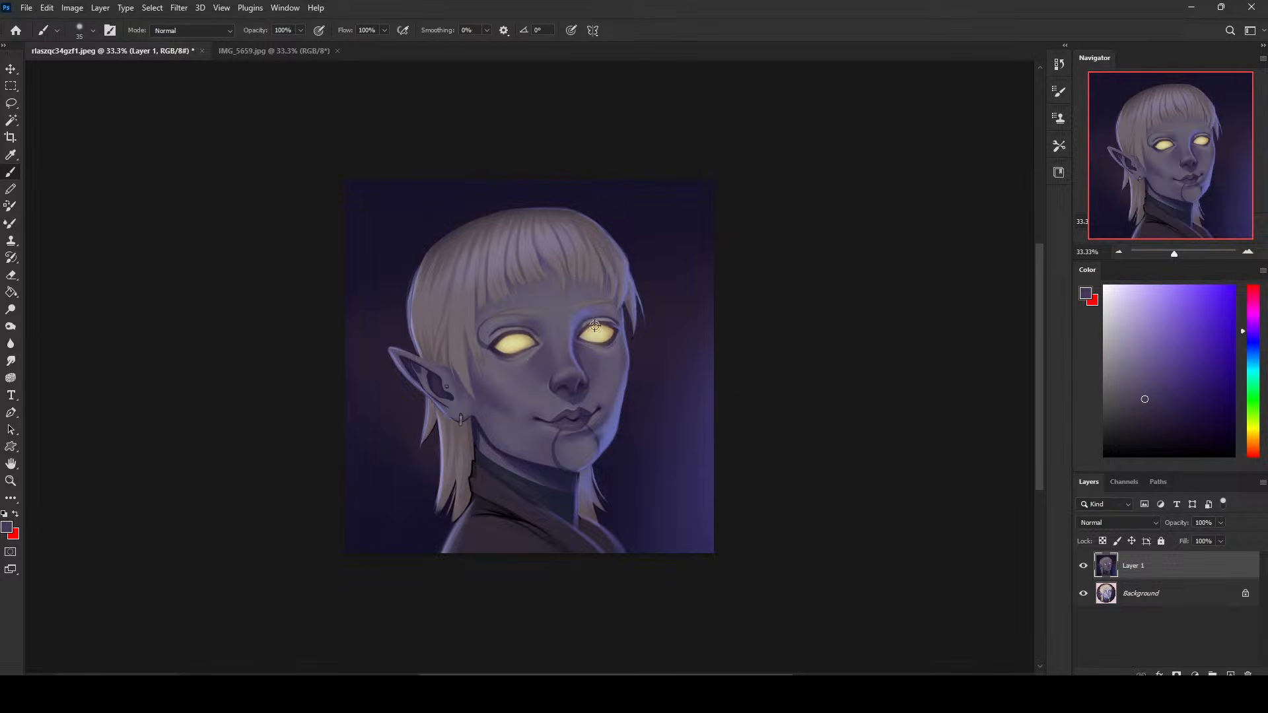
pyautogui.keyDown('alt'); pyautogui.click(588, 323); pyautogui.keyUp('alt')
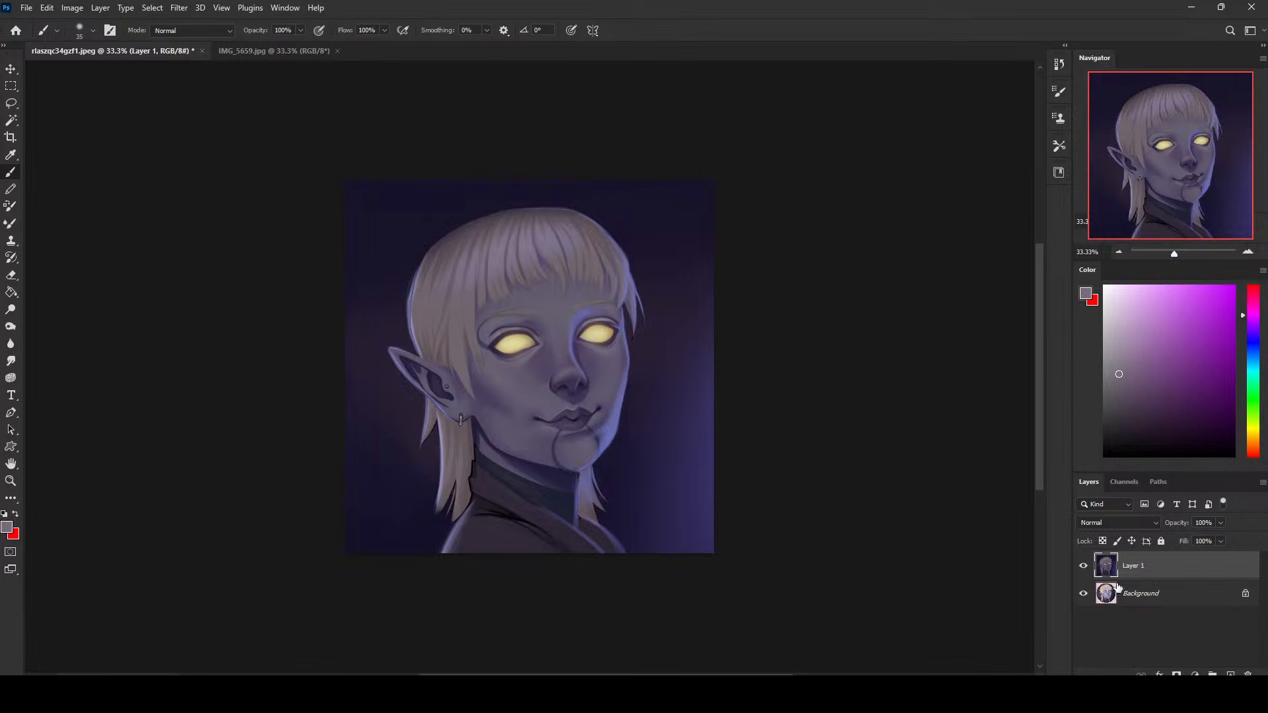
pyautogui.click(1084, 567)
pyautogui.click(1085, 568)
pyautogui.click(1084, 569)
pyautogui.click(1084, 570)
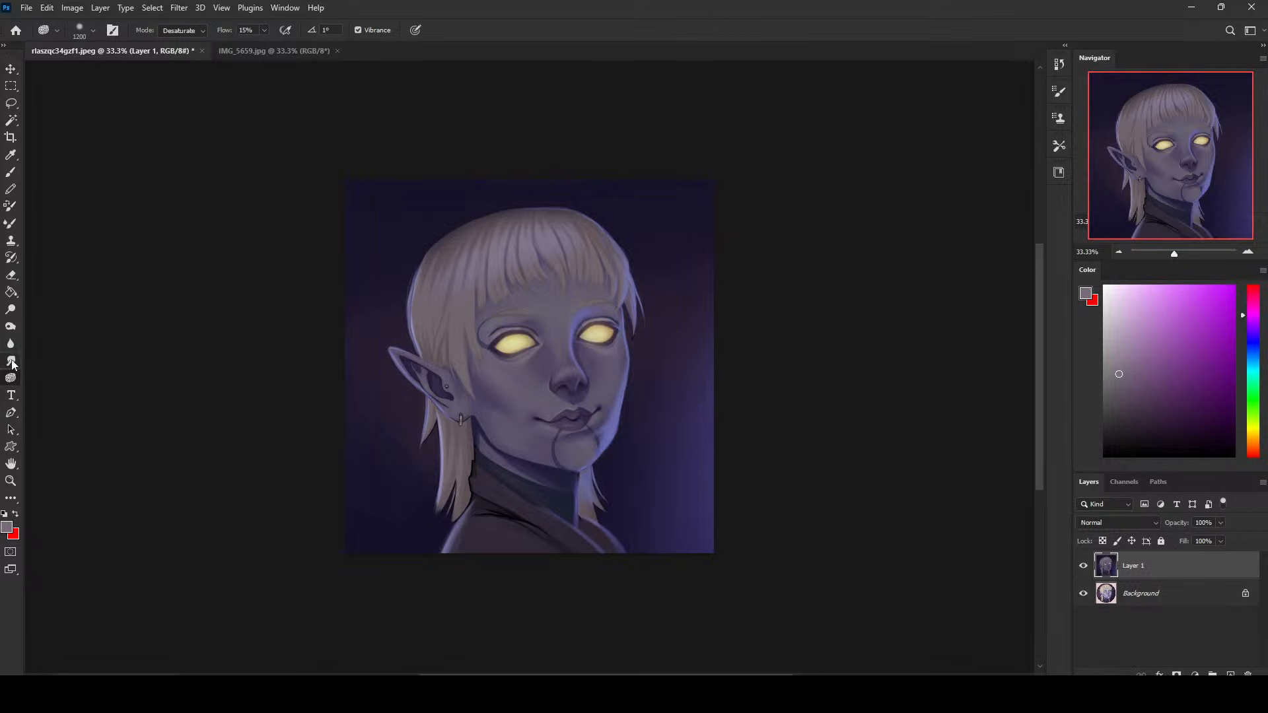
# - Brighten the far side of the jaw with the Dodge tool set to Highlights at 10% exposure and 300 px
pyautogui.click(11, 309)
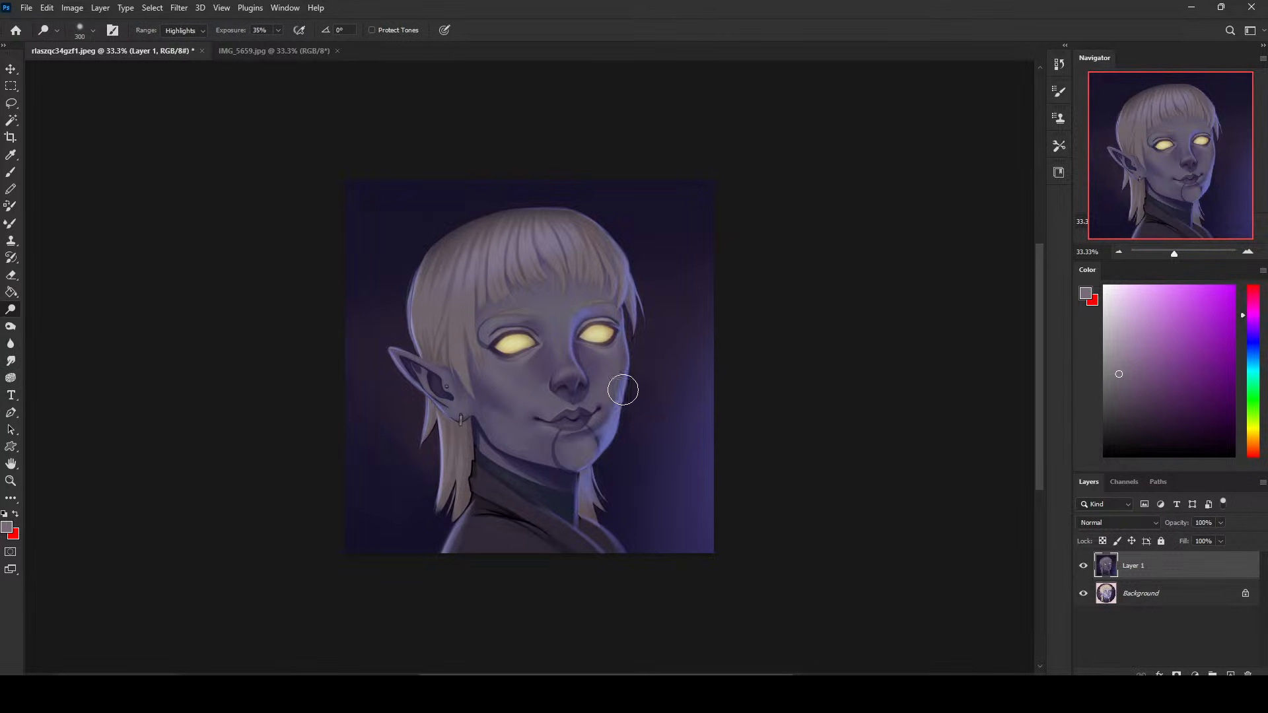
pyautogui.click(278, 30)
pyautogui.click(263, 46)
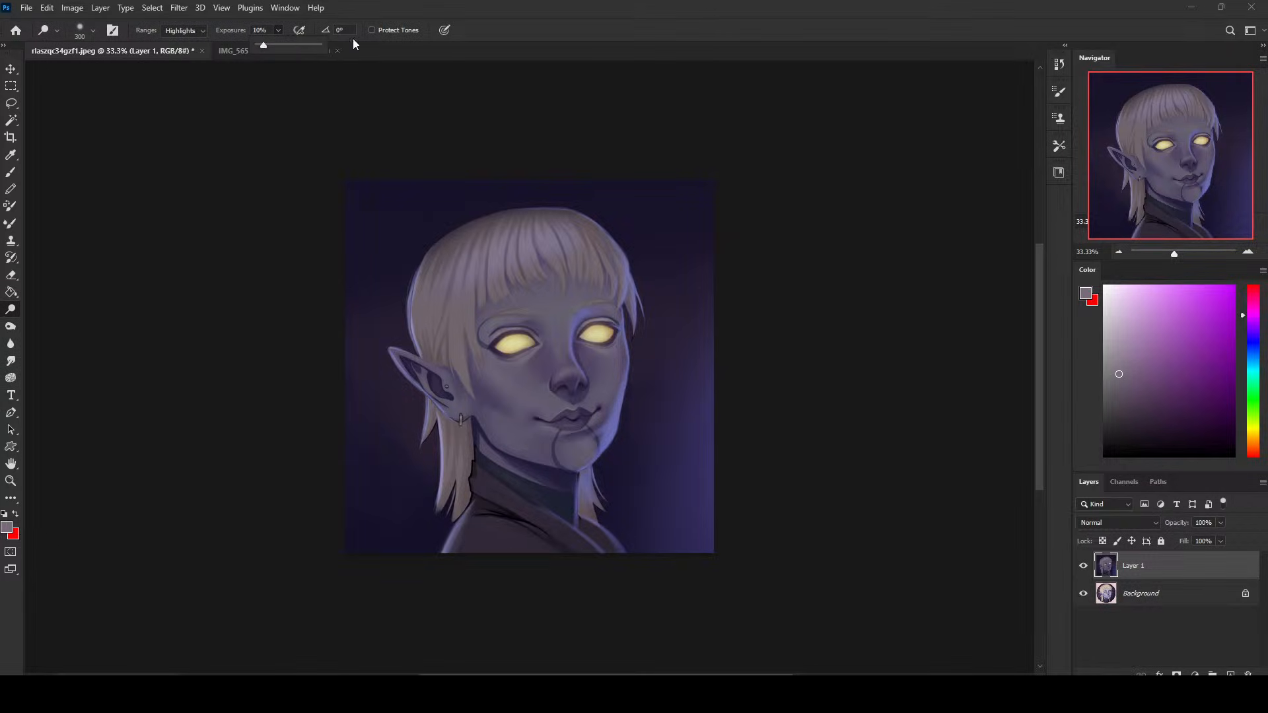
pyautogui.moveTo(606, 436)
pyautogui.mouseDown()
pyautogui.moveTo(630, 363)
pyautogui.moveTo(609, 443)
pyautogui.moveTo(632, 362)
pyautogui.moveTo(605, 457)
pyautogui.moveTo(660, 380)
pyautogui.moveTo(626, 386)
pyautogui.moveTo(630, 365)
pyautogui.moveTo(612, 429)
pyautogui.moveTo(630, 359)
pyautogui.moveTo(685, 334)
pyautogui.moveTo(612, 423)
pyautogui.mouseUp()
# - Turn on Protect Tones, dodge finer rim highlights with a 90 px brush, and compare the painting against the original
pyautogui.click(372, 30)
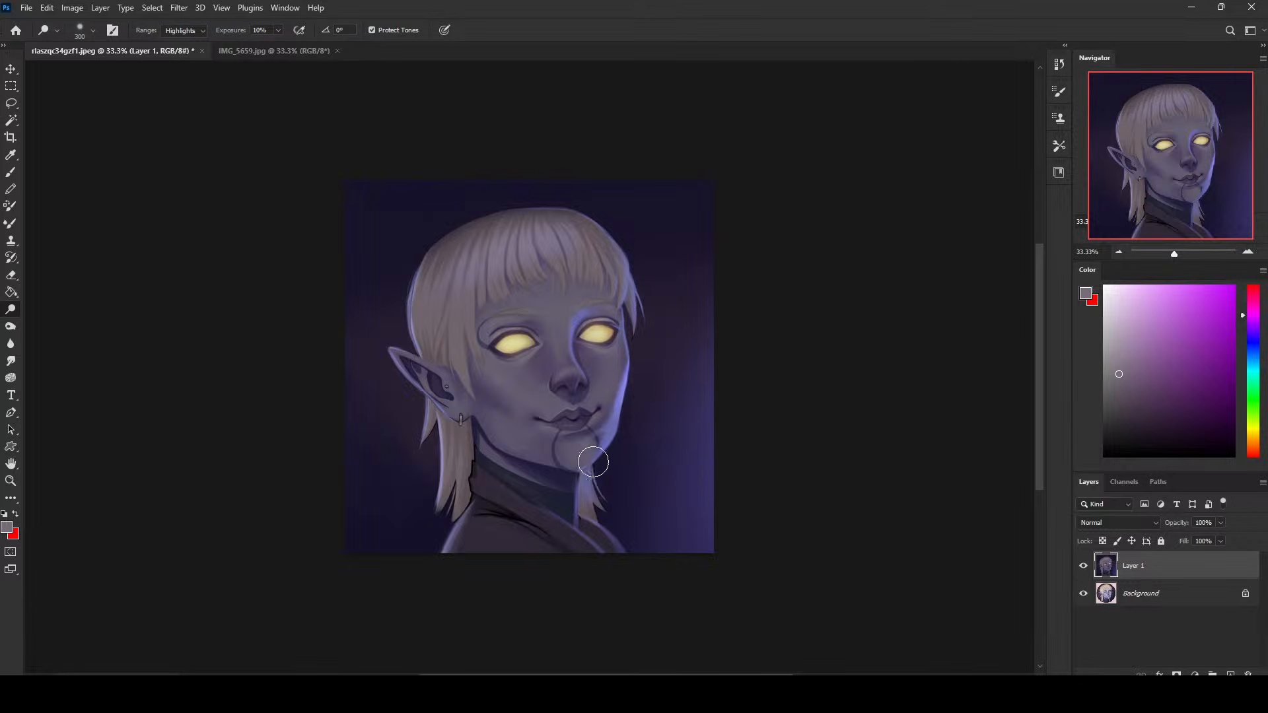
pyautogui.press('[')
pyautogui.press('[')
pyautogui.press('[')
pyautogui.press('[')
pyautogui.click(1084, 566)
pyautogui.click(1085, 567)
pyautogui.click(1084, 566)
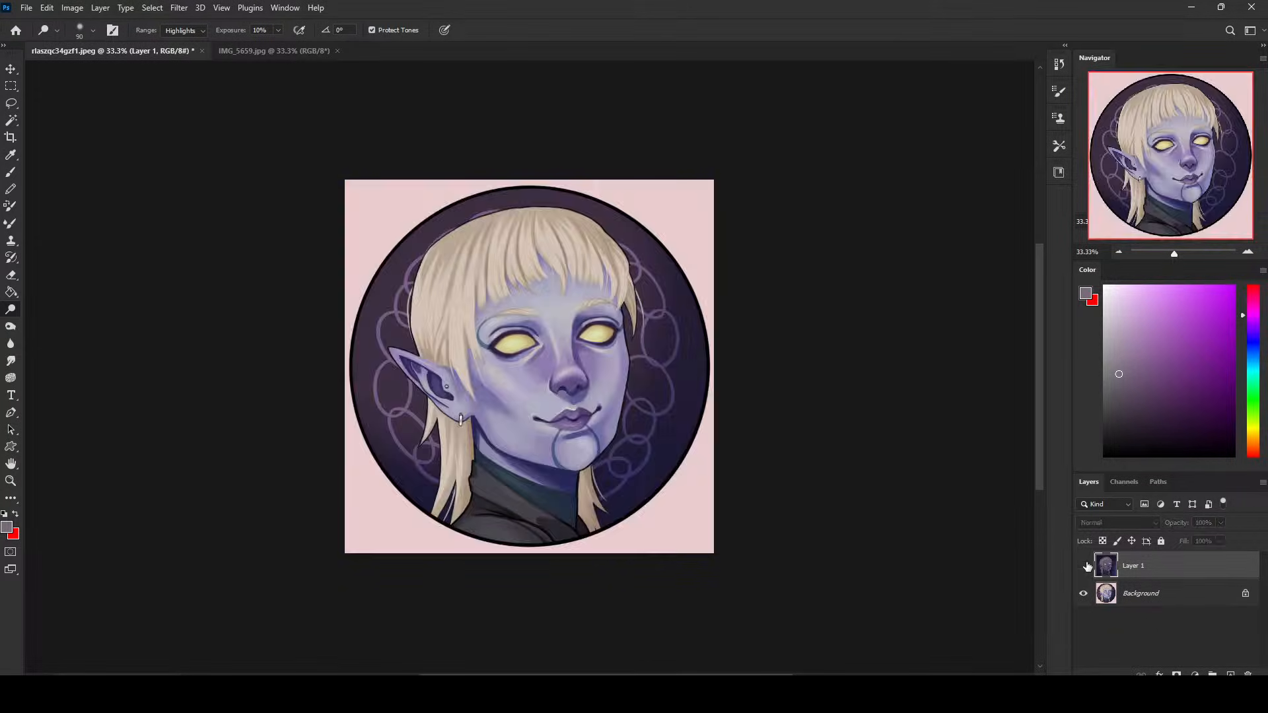
pyautogui.click(1084, 566)
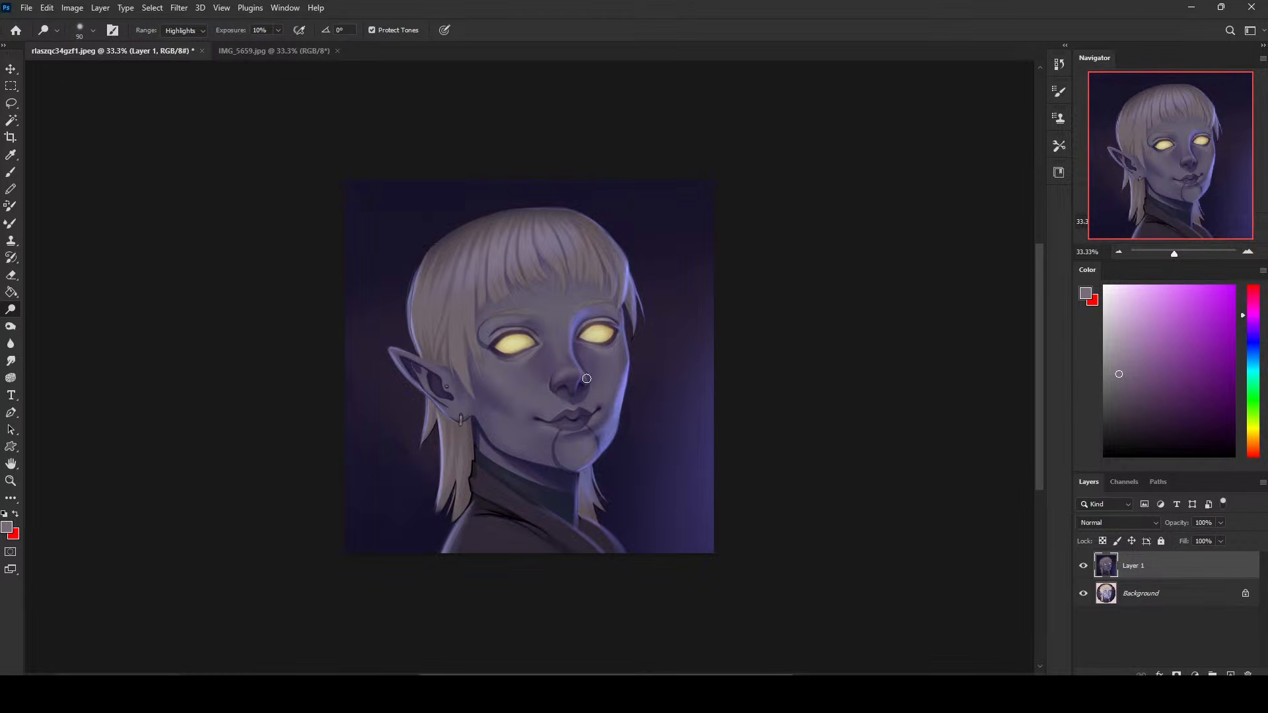
pyautogui.click(1084, 566)
# - Dodge the far cheek and jaw edge with a brush of about 300 px and check the painting against the original
pyautogui.press(']')
pyautogui.press(']')
pyautogui.press(']')
pyautogui.press(']')
pyautogui.press(']')
pyautogui.moveTo(623, 390); pyautogui.dragTo(609, 449)
pyautogui.press('[')
pyautogui.press('[')
pyautogui.click(1086, 568)
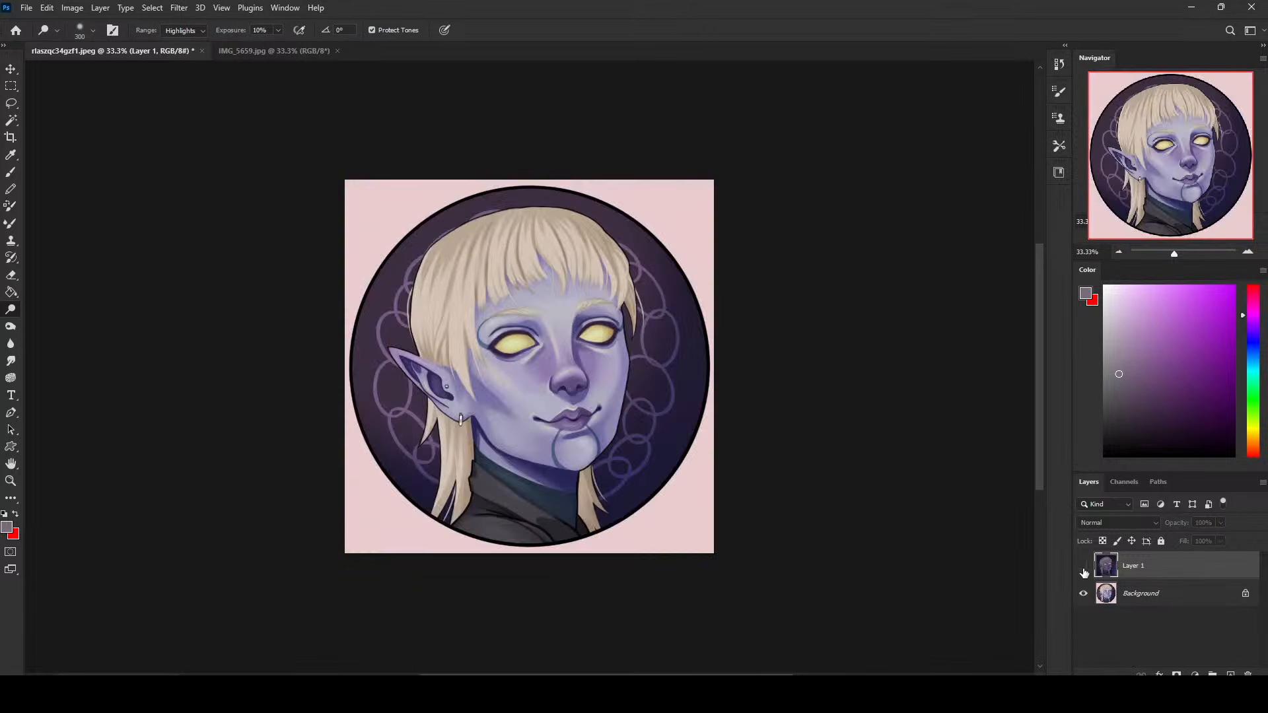
pyautogui.click(1086, 570)
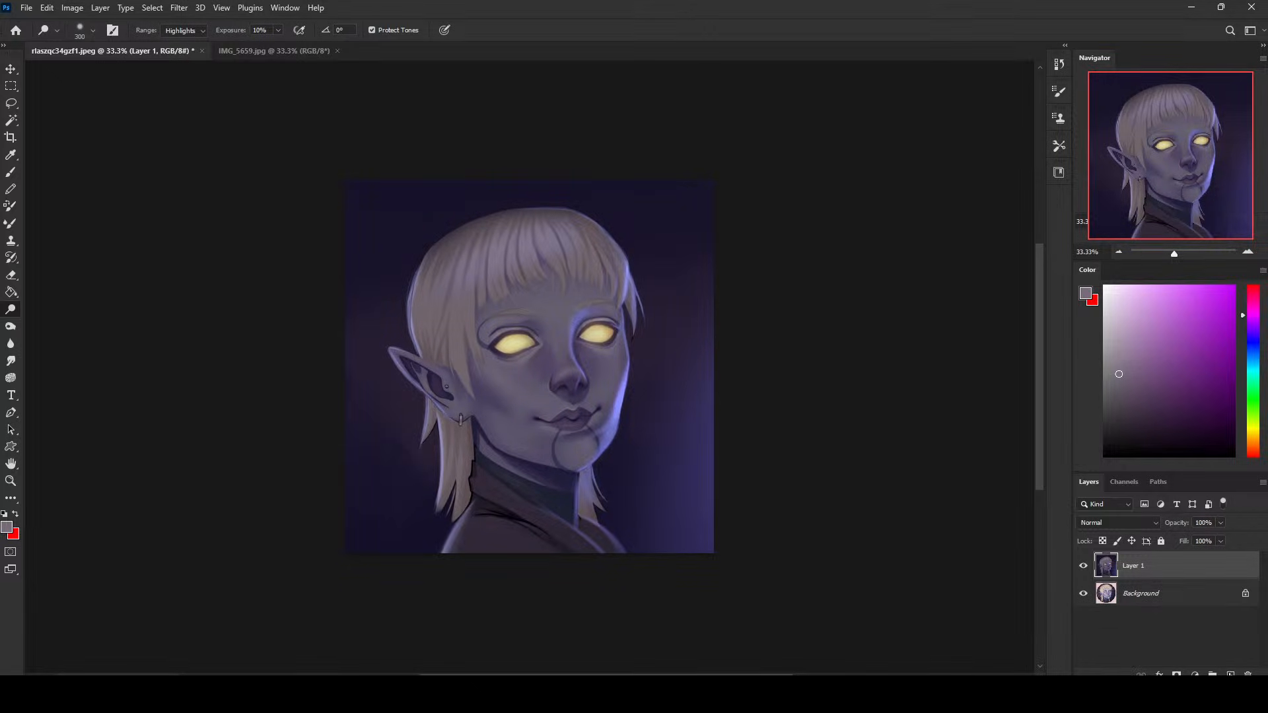
# - Add a new layer in Darken mode and shade the top of the hair with sampled dark backdrop violet at 1600 px
pyautogui.click(1231, 675)
pyautogui.press('b')
pyautogui.keyDown('alt'); pyautogui.click(527, 197); pyautogui.keyUp('alt')
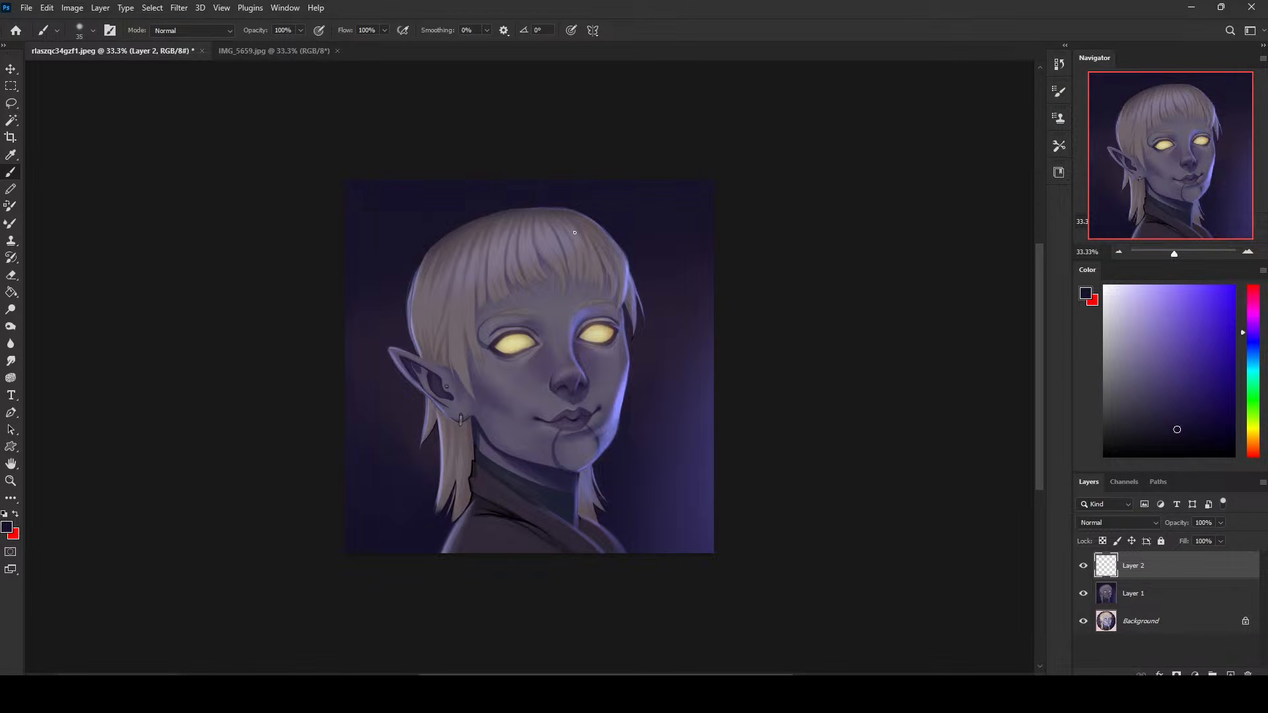
pyautogui.press(']')
pyautogui.press(']')
pyautogui.press(']')
pyautogui.press(']')
pyautogui.press(']')
pyautogui.press(']')
pyautogui.press(']')
pyautogui.press(']')
pyautogui.press(']')
pyautogui.press(']')
pyautogui.press(']')
pyautogui.press(']')
pyautogui.press(']')
pyautogui.press(']')
pyautogui.press(']')
pyautogui.press(']')
pyautogui.press(']')
pyautogui.press(']')
pyautogui.press(']')
pyautogui.press(']')
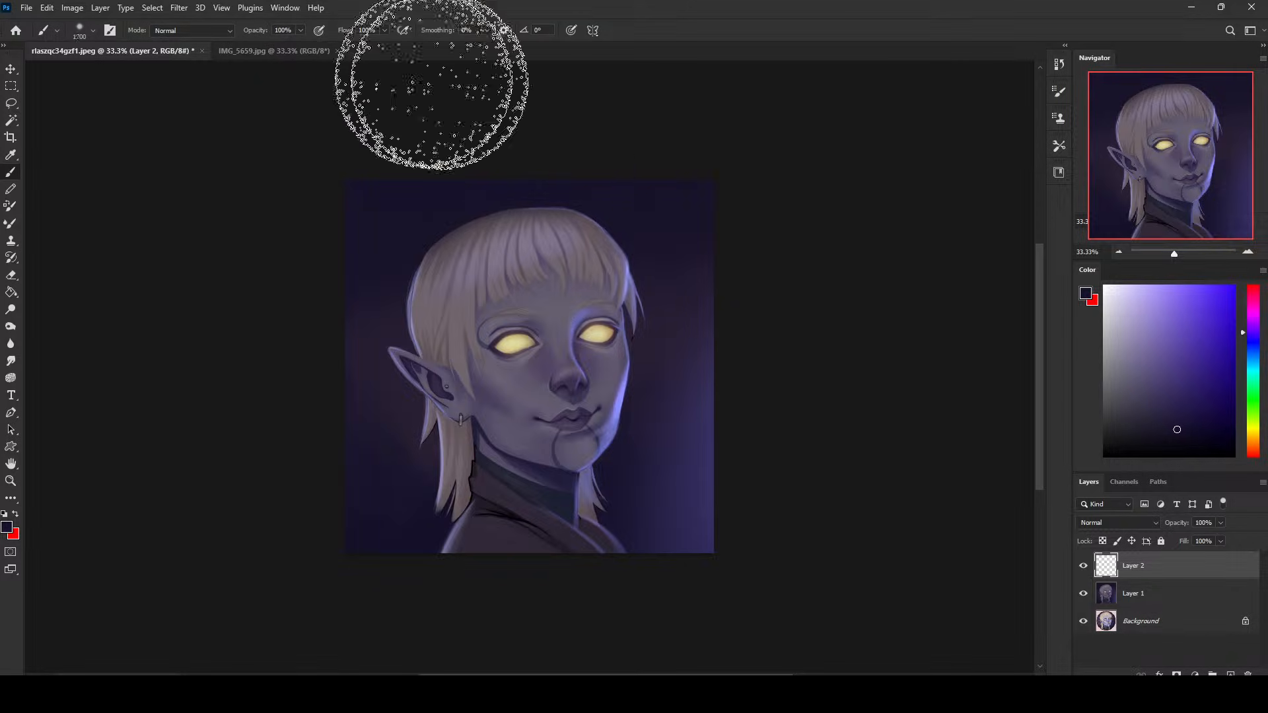
pyautogui.click(1103, 522)
pyautogui.click(1116, 390)
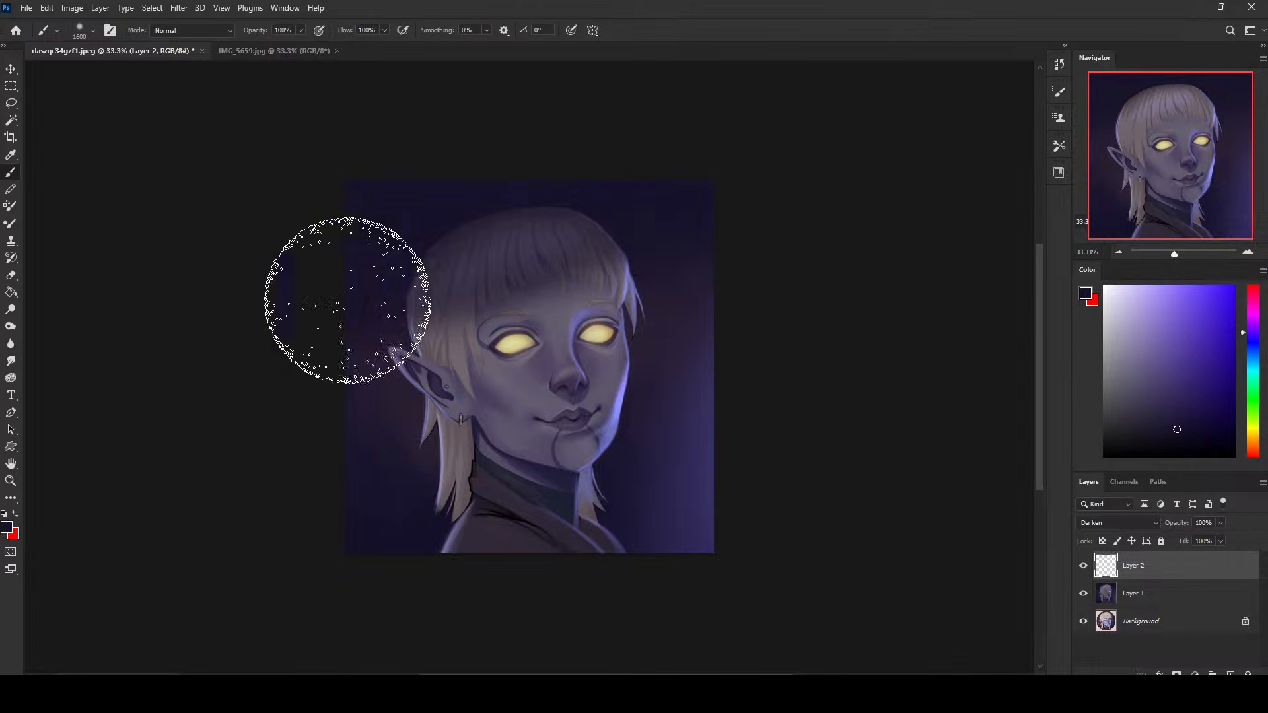
pyautogui.moveTo(477, 260); pyautogui.dragTo(548, 262)
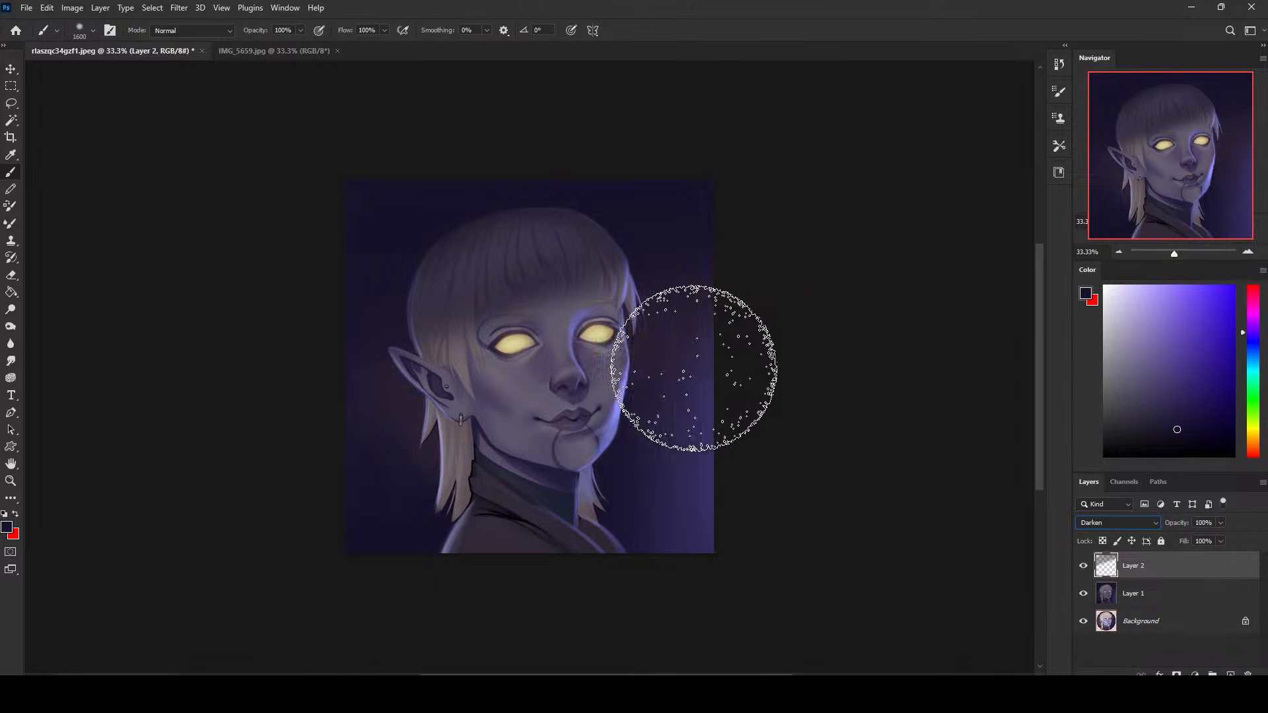
# - Try extending the dark shading over the face with 1600 and 1900 px brush strokes, undoing each attempt
pyautogui.moveTo(581, 358); pyautogui.dragTo(466, 405)
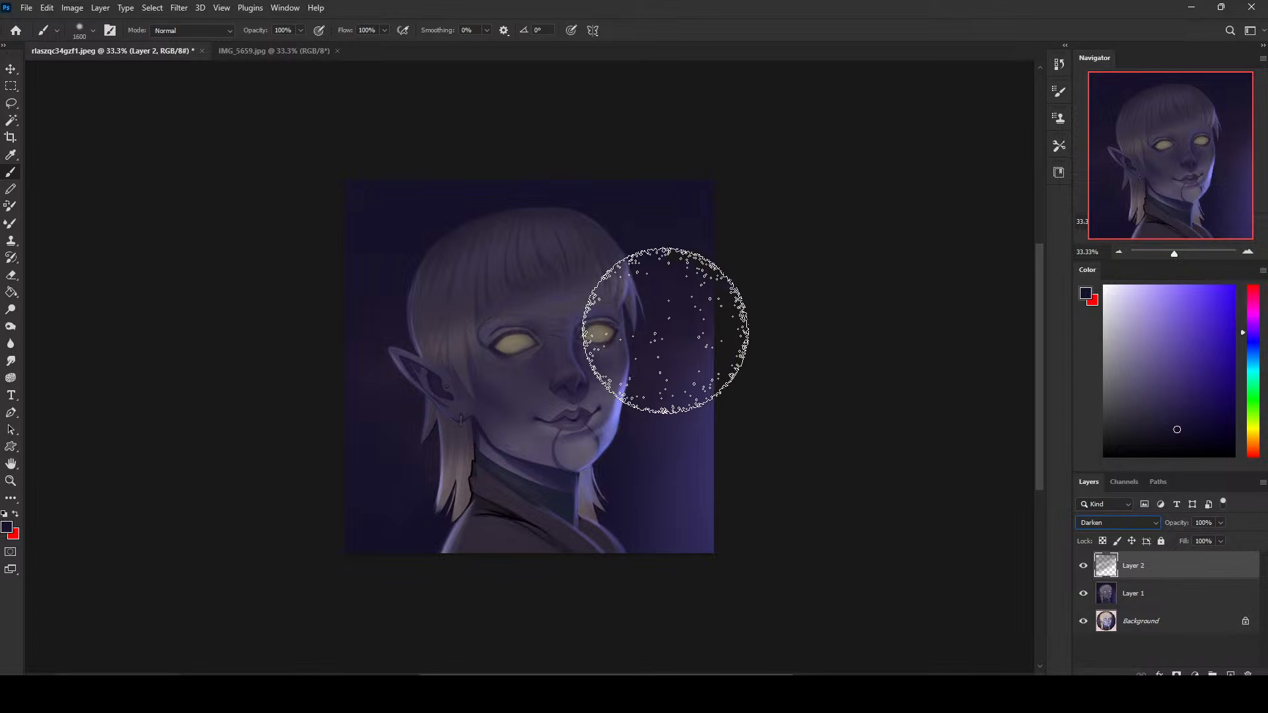
pyautogui.hotkey('ctrl', 'z')
pyautogui.rightClick(667, 370)
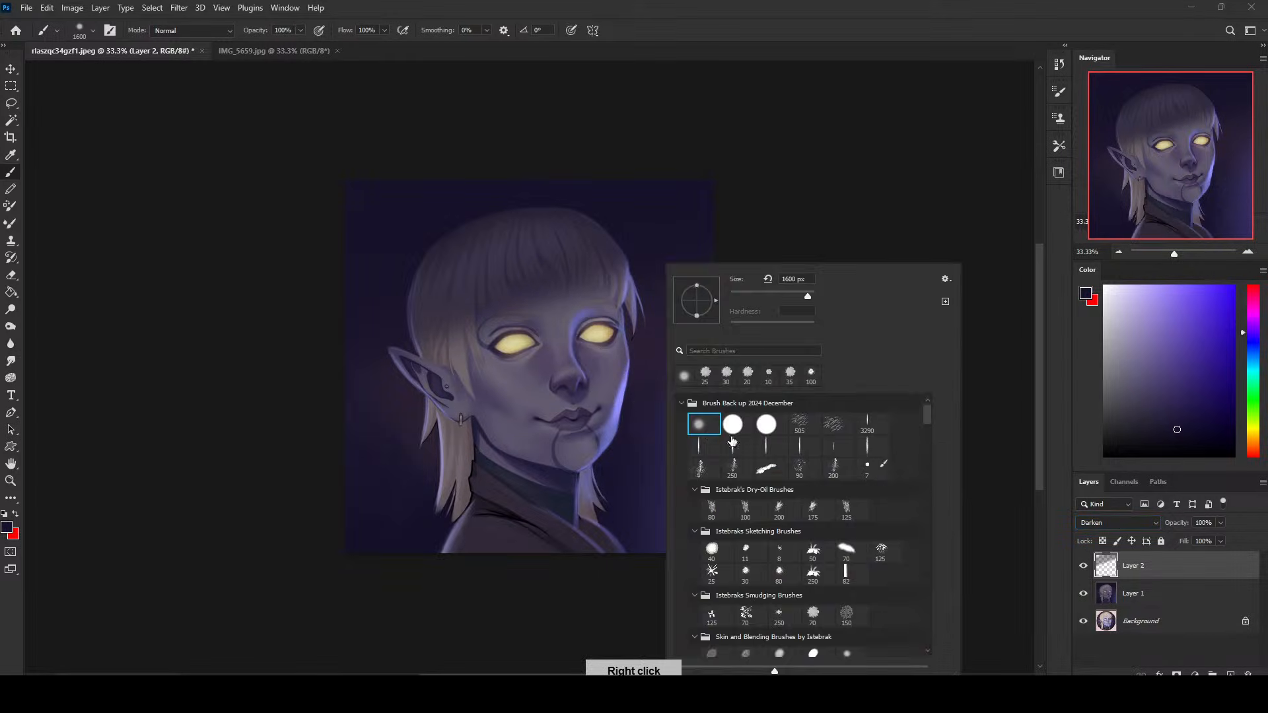
pyautogui.click(859, 210)
pyautogui.press(']')
pyautogui.press(']')
pyautogui.press(']')
pyautogui.moveTo(750, 286); pyautogui.dragTo(40, 577)
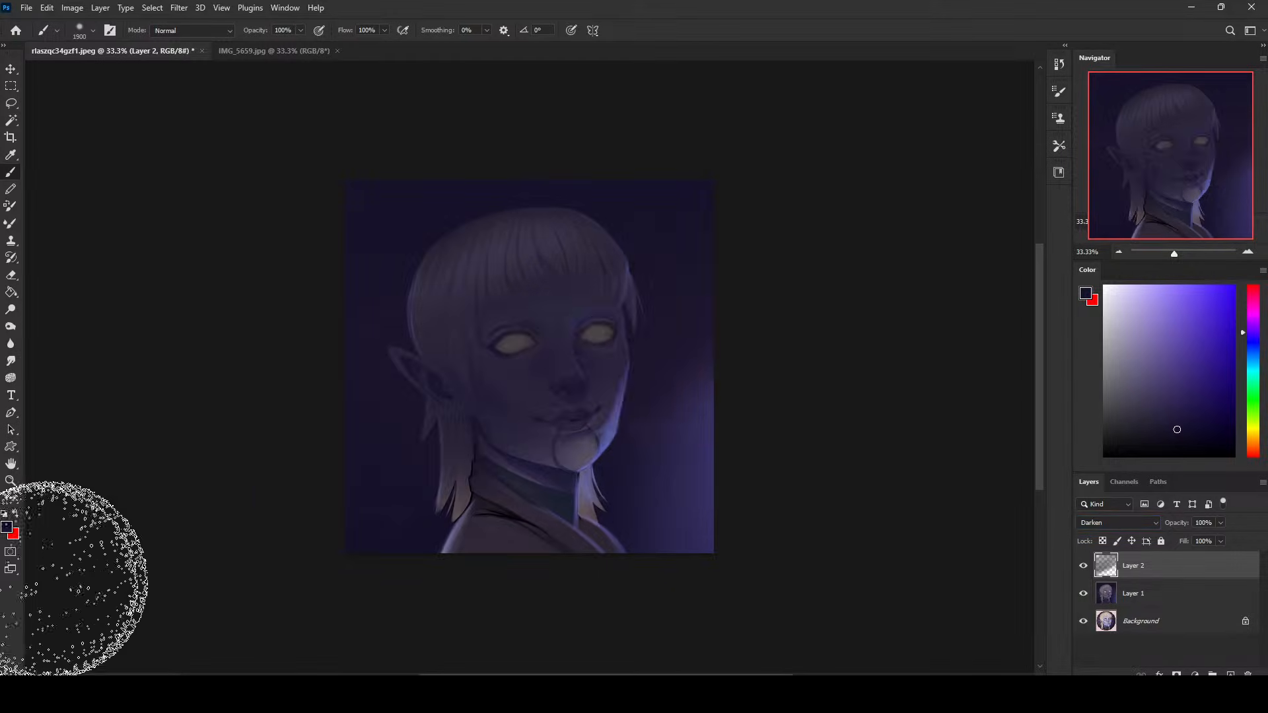
pyautogui.hotkey('ctrl', 'z')
# - Soften the dark shading on the hair and forehead with broad diagonal strokes of a 1900 px eraser
pyautogui.press('e')
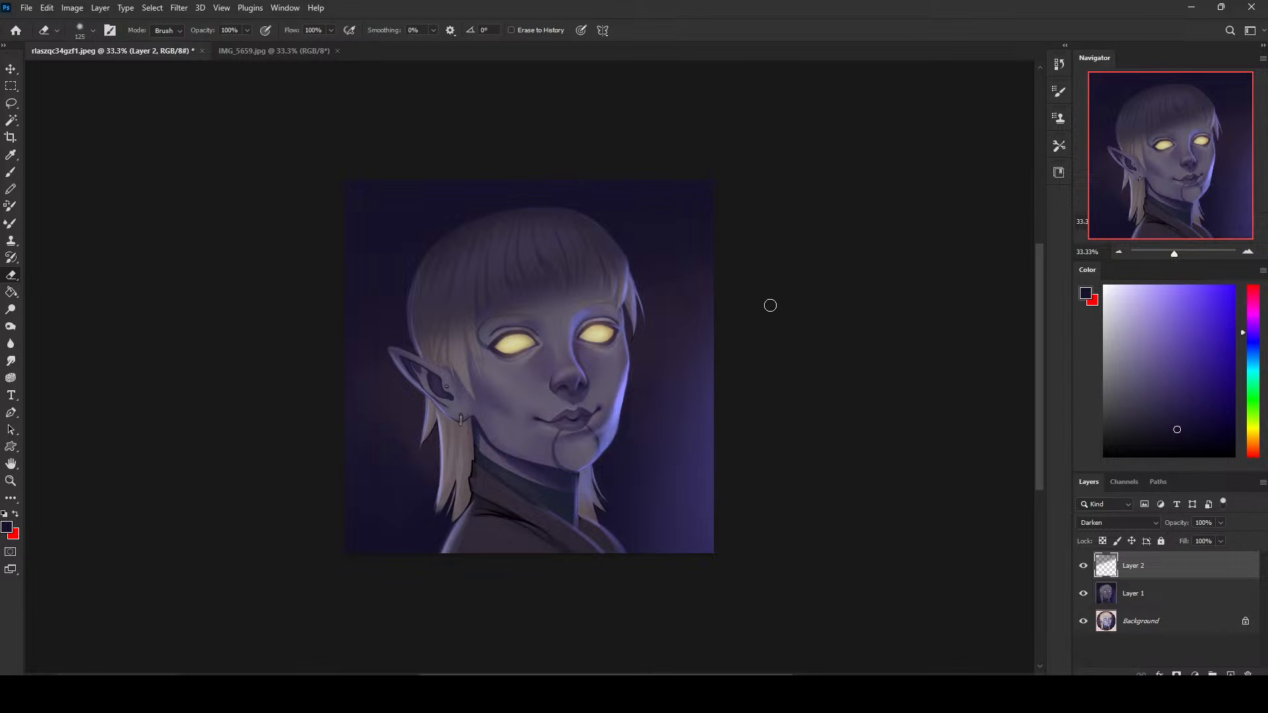
pyautogui.press(']')
pyautogui.press(']')
pyautogui.press(']')
pyautogui.press(']')
pyautogui.press(']')
pyautogui.press(']')
pyautogui.press(']')
pyautogui.press(']')
pyautogui.press(']')
pyautogui.press(']')
pyautogui.press(']')
pyautogui.press(']')
pyautogui.press(']')
pyautogui.press(']')
pyautogui.press(']')
pyautogui.press(']')
pyautogui.press(']')
pyautogui.press(']')
pyautogui.press(']')
pyautogui.press(']')
pyautogui.moveTo(852, 235); pyautogui.dragTo(141, 515)
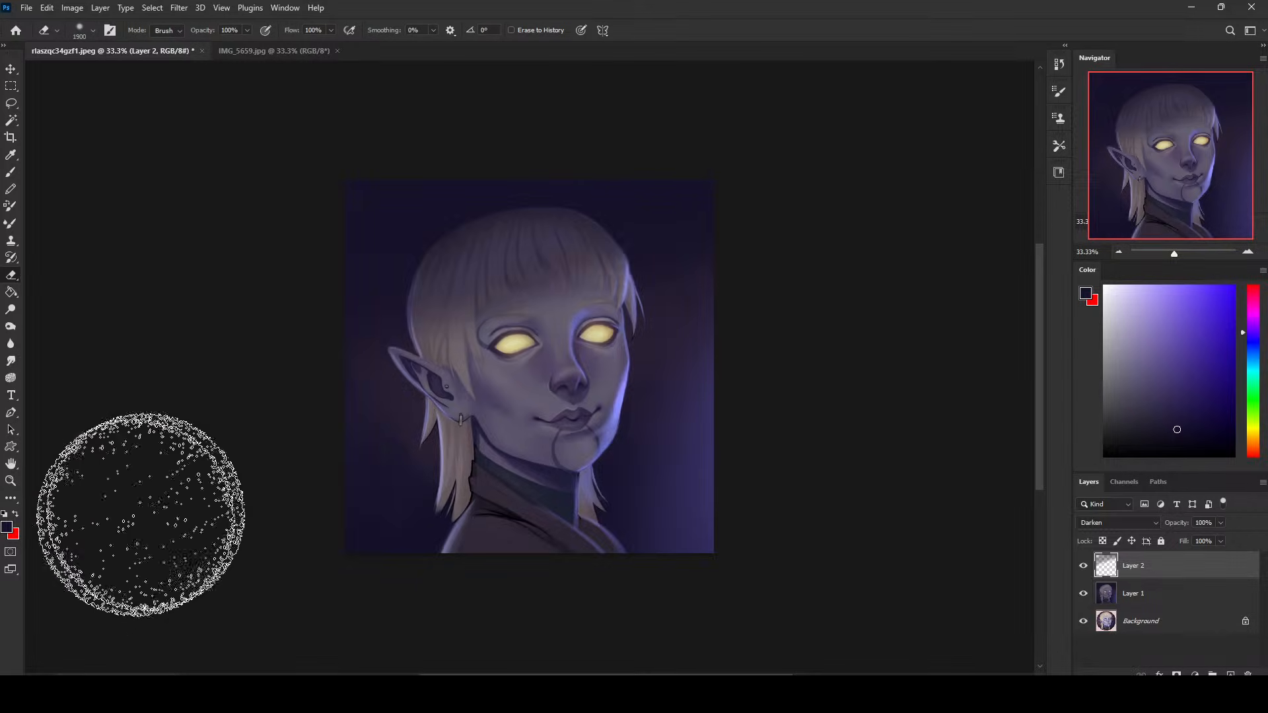
pyautogui.moveTo(787, 293); pyautogui.dragTo(132, 522)
pyautogui.moveTo(921, 257); pyautogui.dragTo(114, 567)
pyautogui.moveTo(767, 293); pyautogui.dragTo(165, 492)
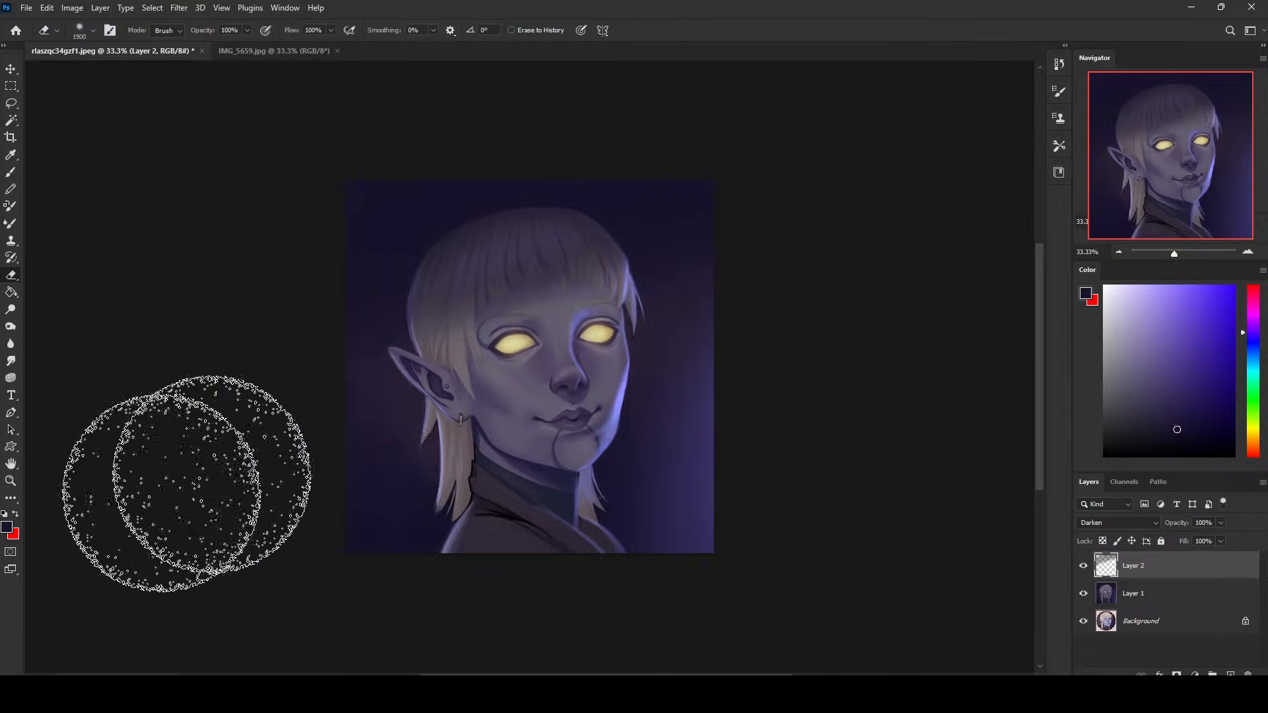
pyautogui.moveTo(936, 237); pyautogui.dragTo(191, 517)
pyautogui.moveTo(987, 205)
pyautogui.mouseDown()
pyautogui.moveTo(510, 331)
pyautogui.moveTo(218, 456)
pyautogui.mouseUp()
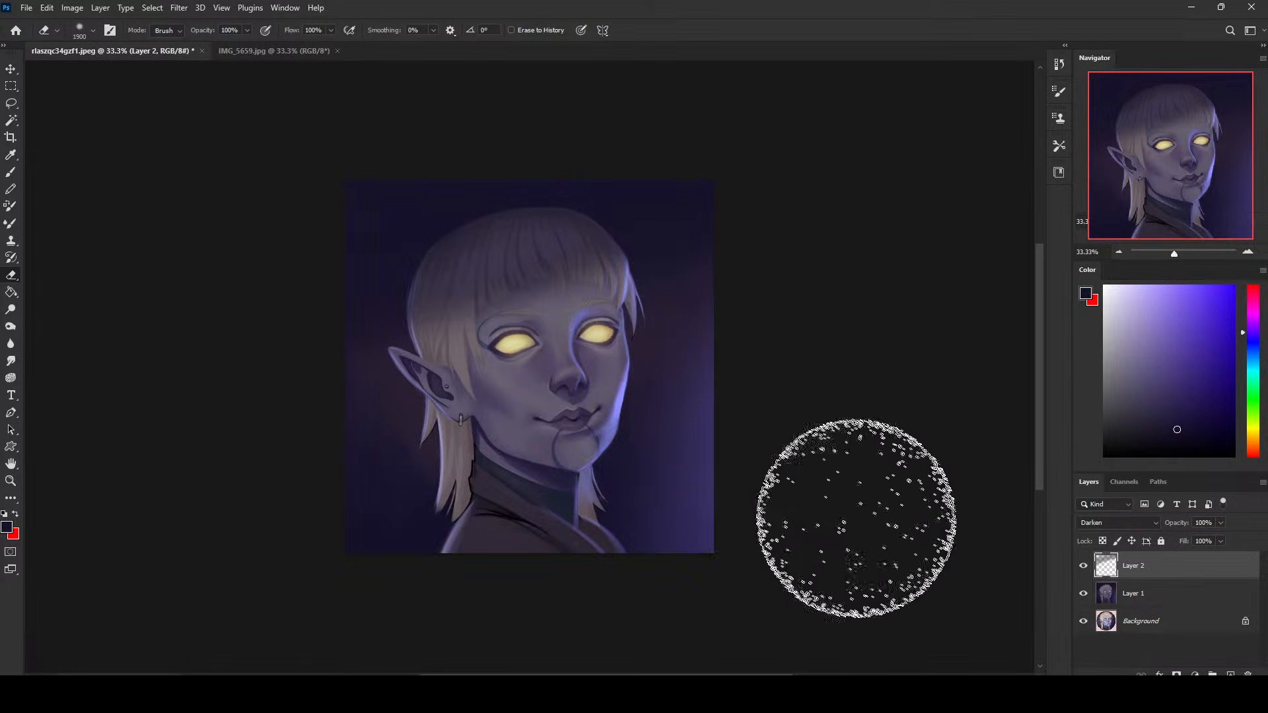
# - Set the shading layer's lightness to -6 with Hue/Saturation and toggle its visibility to compare the effect
pyautogui.hotkey('ctrl', '-')
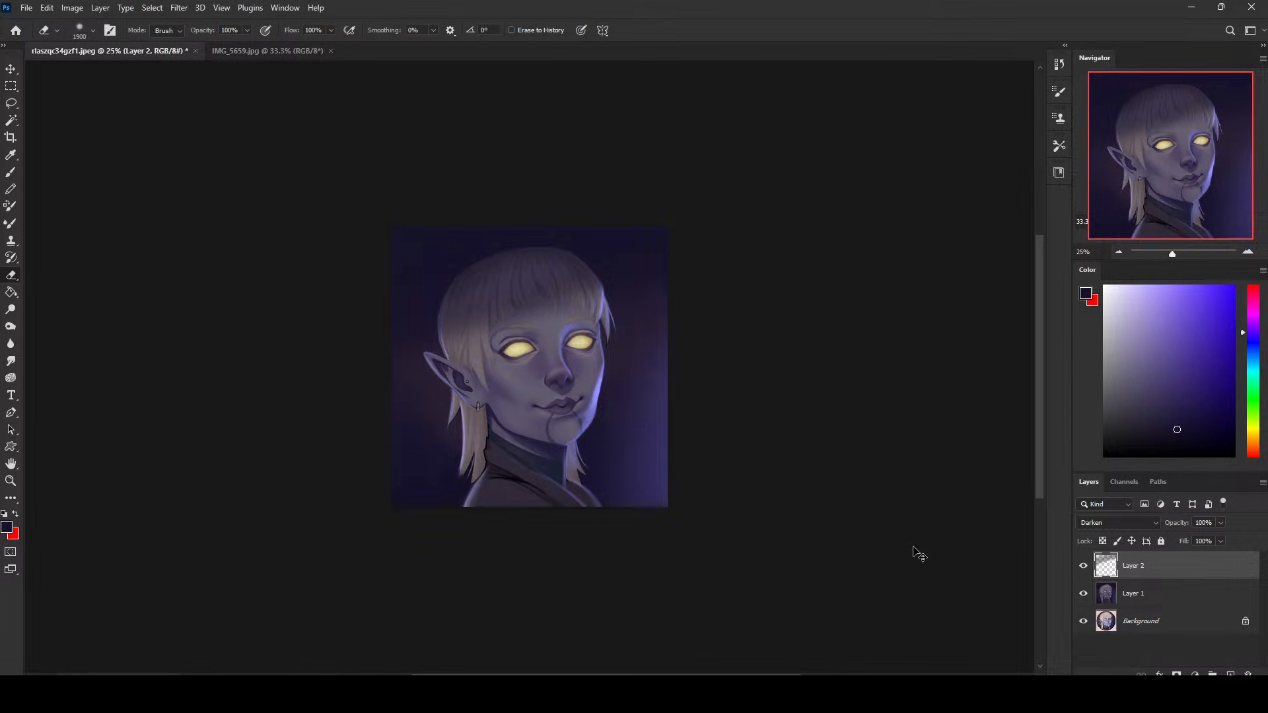
pyautogui.hotkey('ctrl', 'u')
pyautogui.moveTo(868, 359)
pyautogui.mouseDown()
pyautogui.moveTo(851, 358)
pyautogui.moveTo(864, 358)
pyautogui.mouseUp()
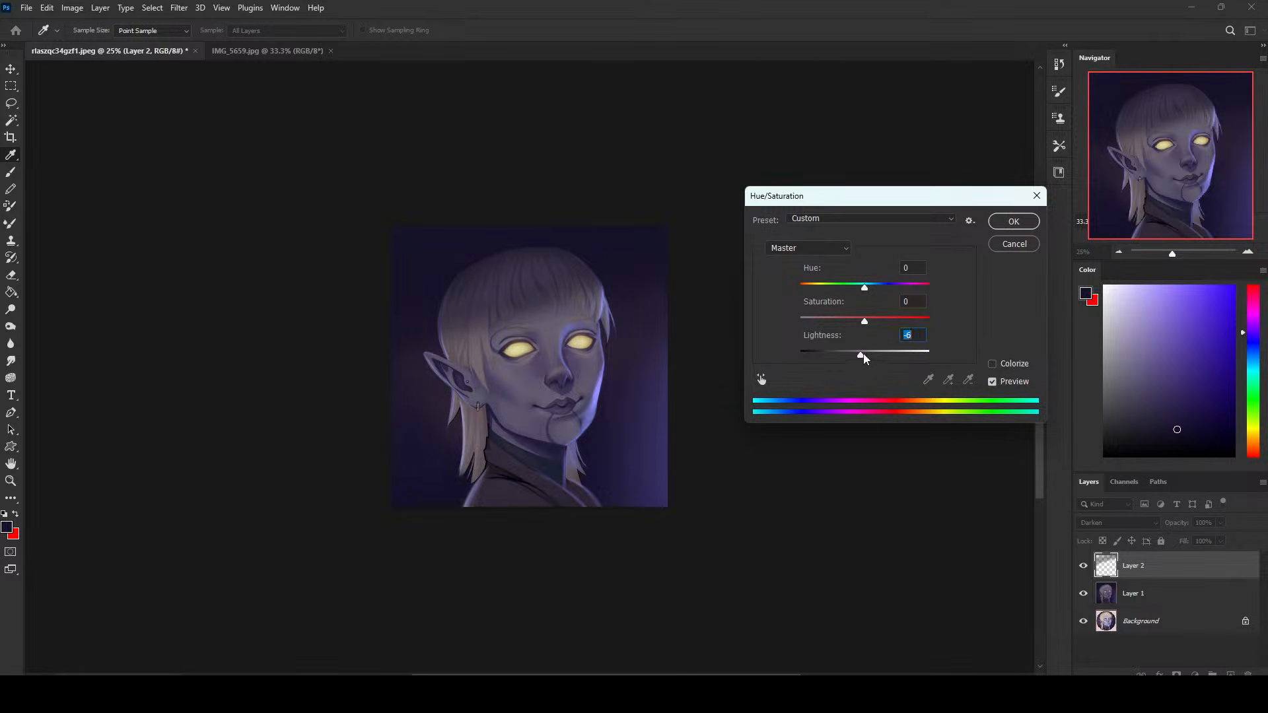
pyautogui.click(1014, 222)
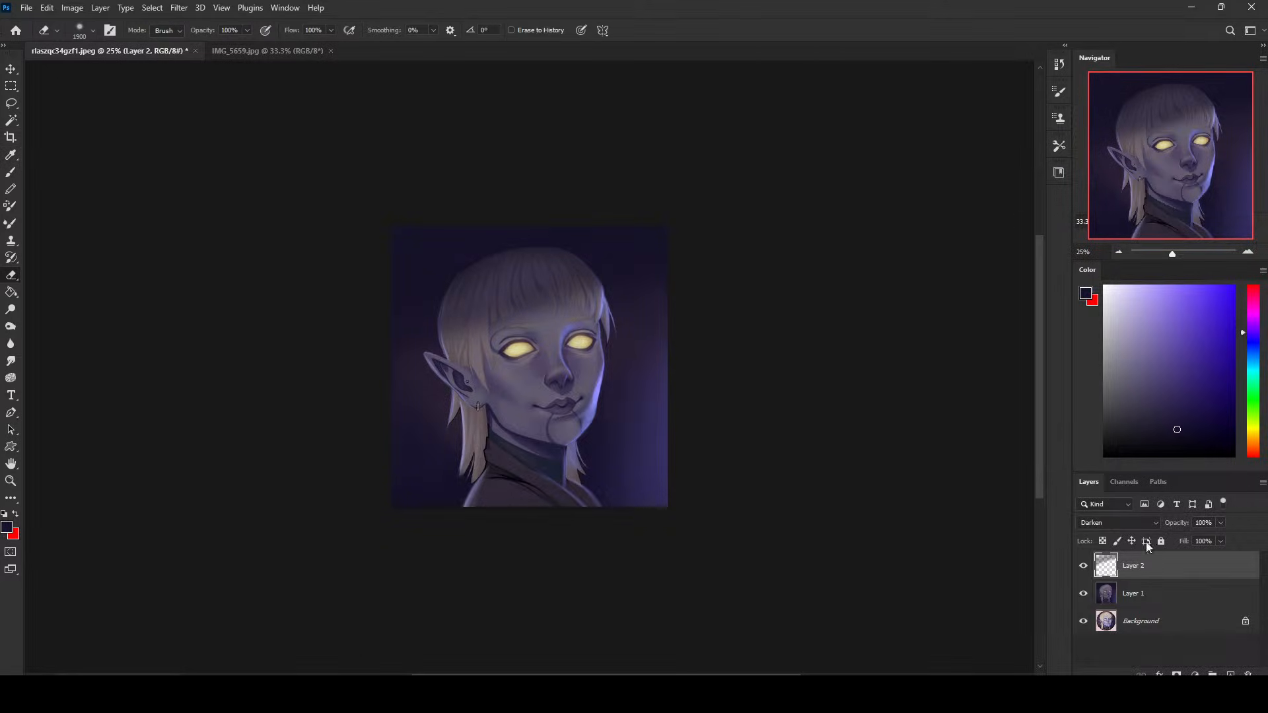
pyautogui.click(1086, 569)
pyautogui.click(1084, 572)
pyautogui.click(1084, 569)
pyautogui.click(1084, 569)
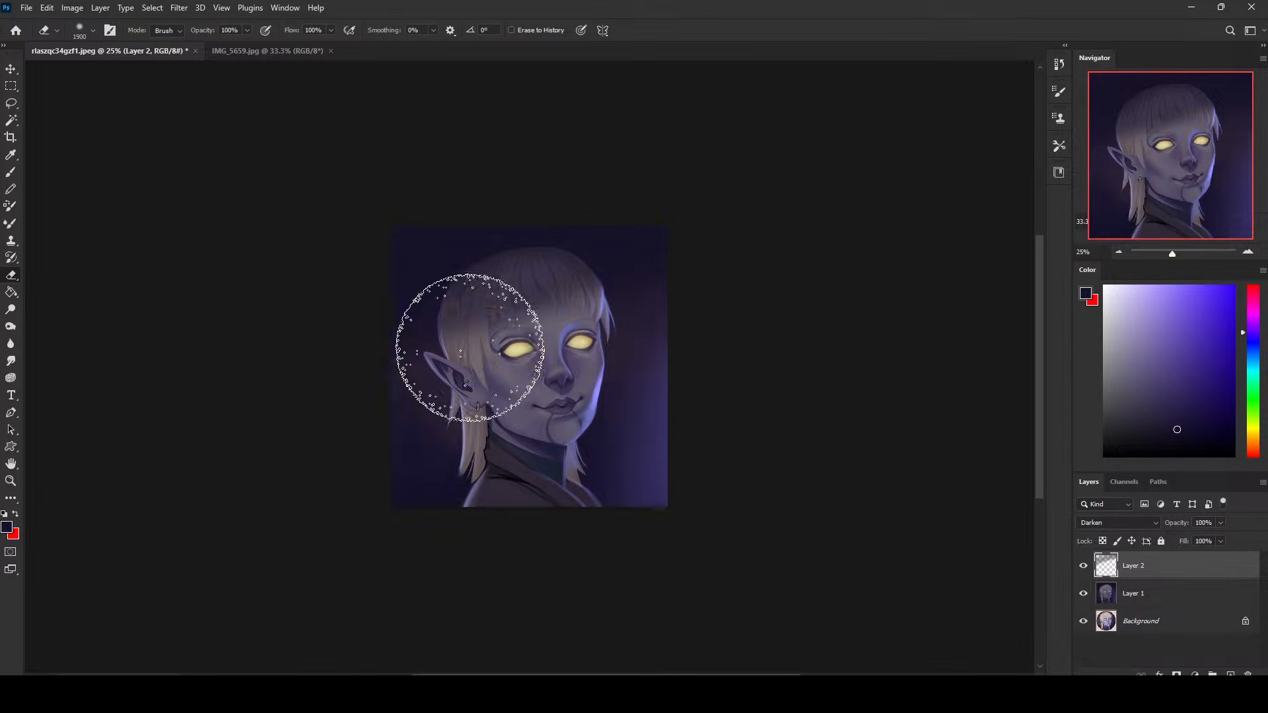
# - Try erasing the dark shading along the upper edge of the hair with a 100 px eraser, undoing the stroke
pyautogui.press('[')
pyautogui.press('[')
pyautogui.press('[')
pyautogui.press('[')
pyautogui.press('[')
pyautogui.press('[')
pyautogui.press('[')
pyautogui.press('[')
pyautogui.press('[')
pyautogui.press('[')
pyautogui.press('[')
pyautogui.press('[')
pyautogui.press('[')
pyautogui.press('[')
pyautogui.press('[')
pyautogui.press('[')
pyautogui.press('[')
pyautogui.press('[')
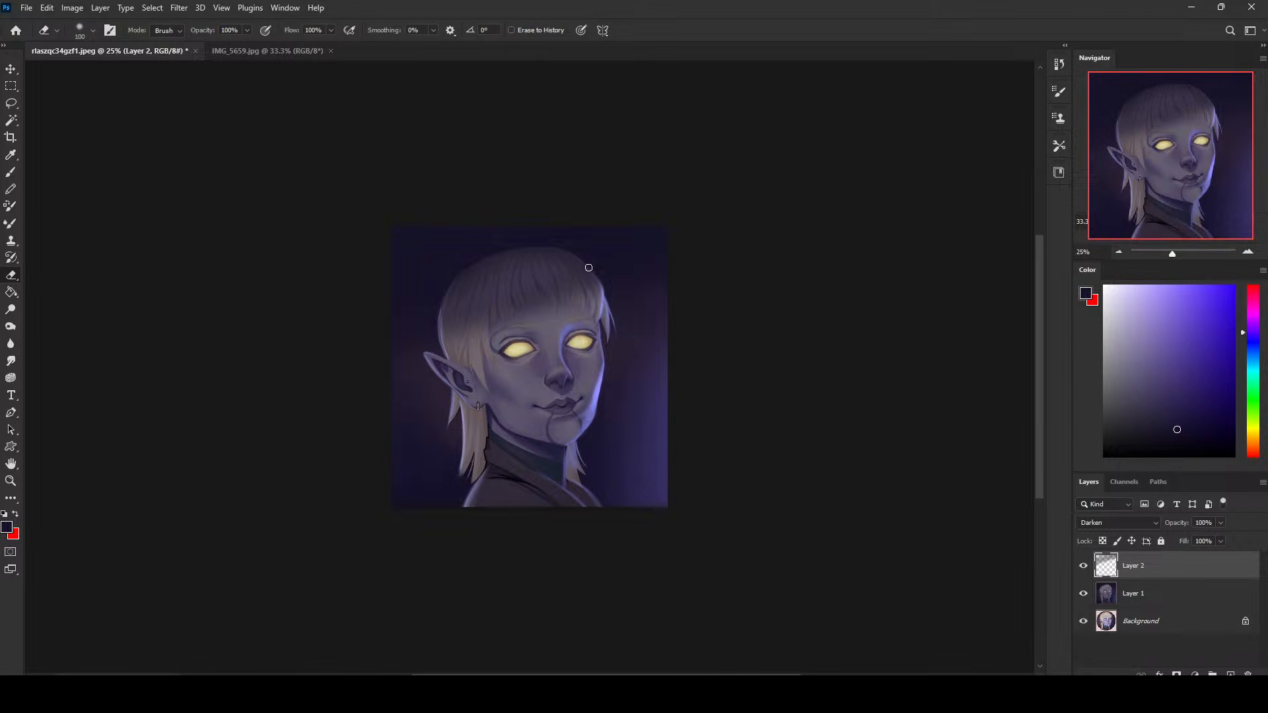
pyautogui.moveTo(559, 252); pyautogui.dragTo(595, 279)
pyautogui.hotkey('ctrl', 'z')
# - Soften the dark shading over the bangs and face with a 2200 px eraser, toggling Layer 2's visibility to compare
pyautogui.press('b')
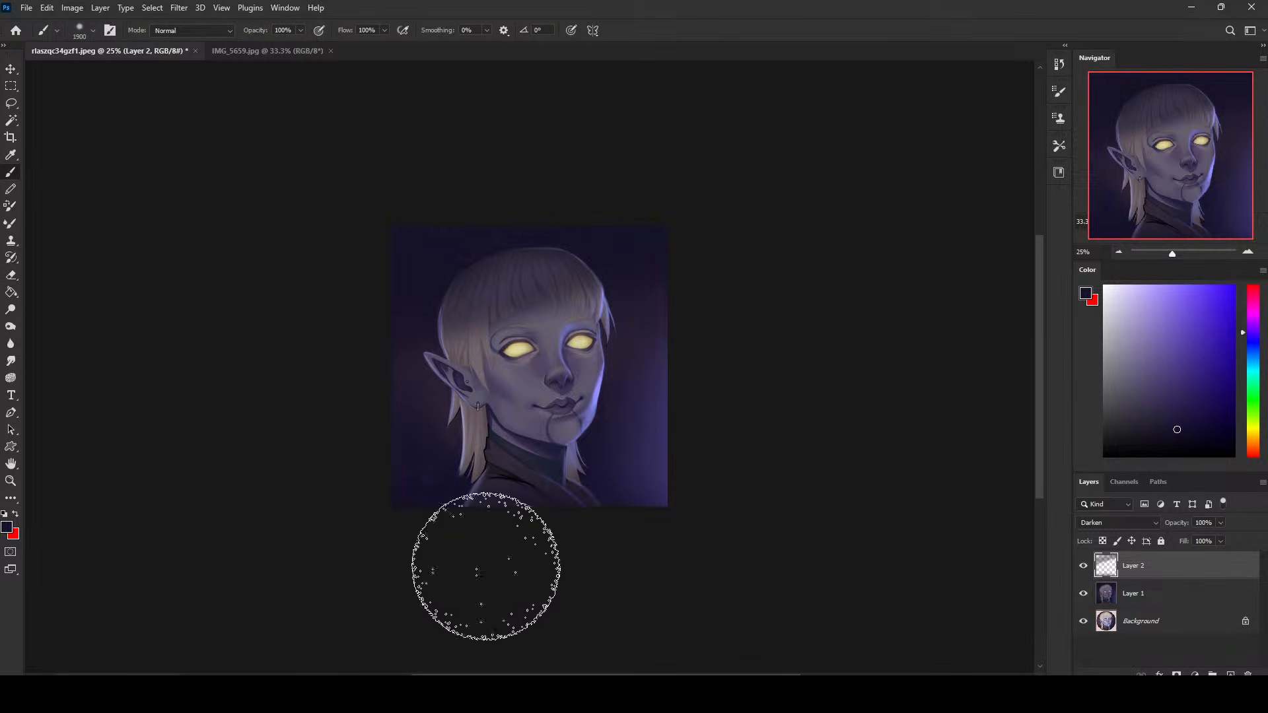
pyautogui.click(1083, 566)
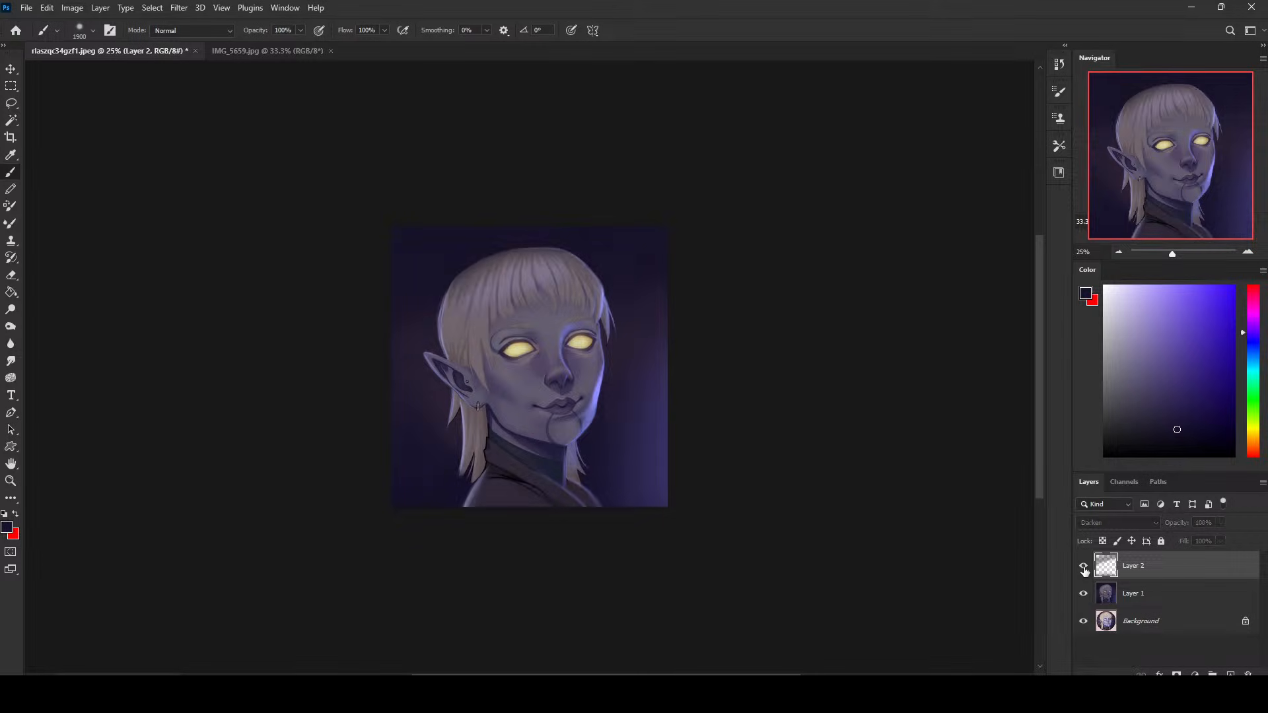
pyautogui.click(1083, 566)
pyautogui.press('e')
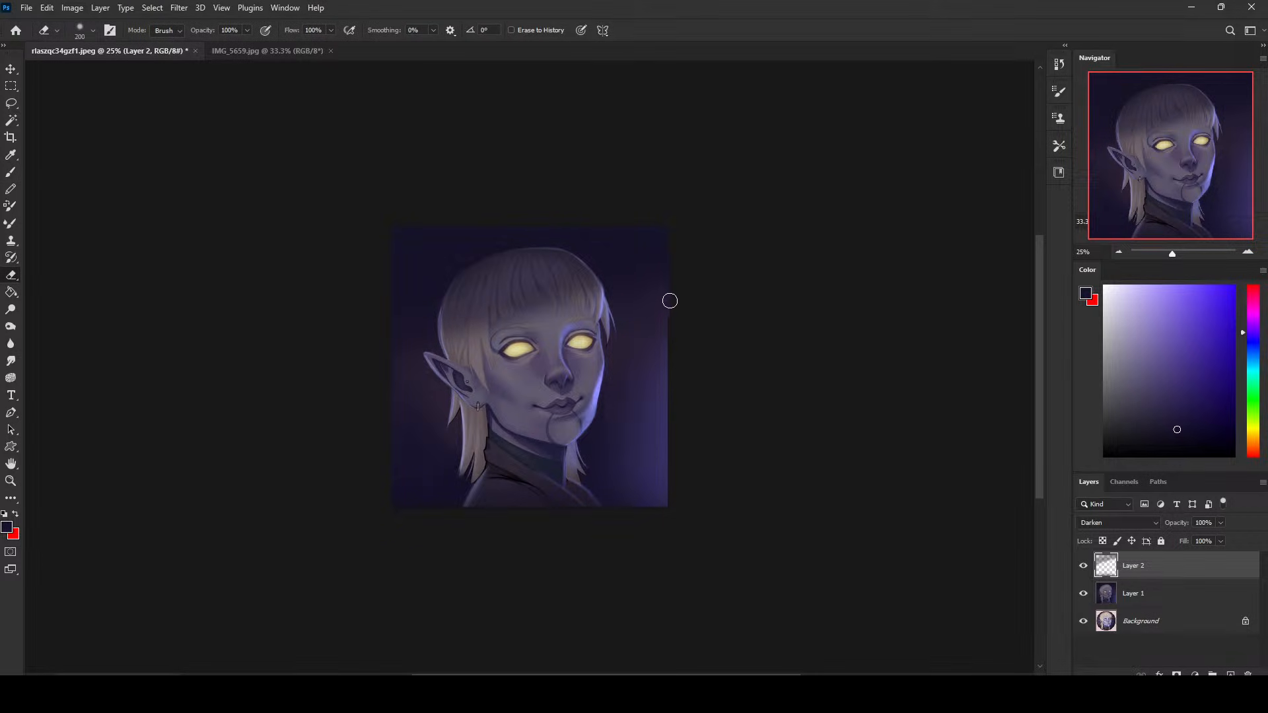
pyautogui.press(']')
pyautogui.press(']')
pyautogui.press(']')
pyautogui.press(']')
pyautogui.press(']')
pyautogui.press(']')
pyautogui.press(']')
pyautogui.press(']')
pyautogui.press(']')
pyautogui.press(']')
pyautogui.press(']')
pyautogui.press(']')
pyautogui.press(']')
pyautogui.press(']')
pyautogui.press(']')
pyautogui.press(']')
pyautogui.press(']')
pyautogui.press(']')
pyautogui.press(']')
pyautogui.press(']')
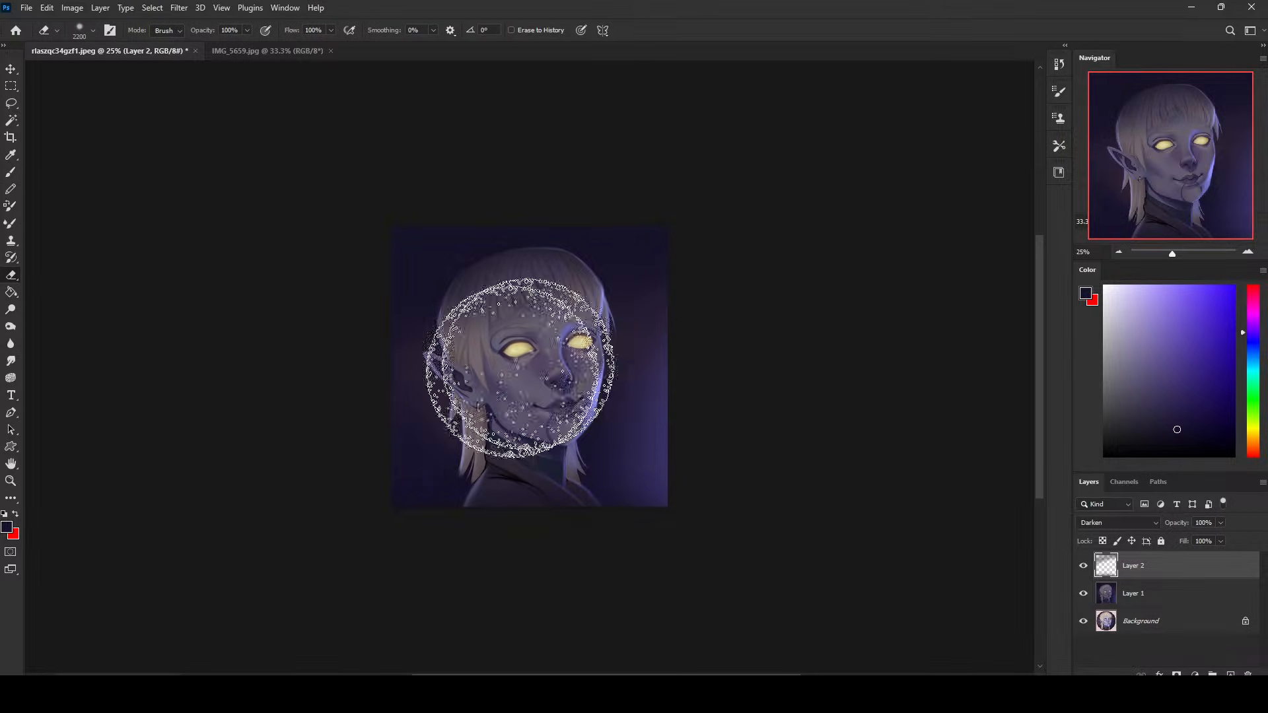
pyautogui.click(1084, 566)
pyautogui.click(1083, 567)
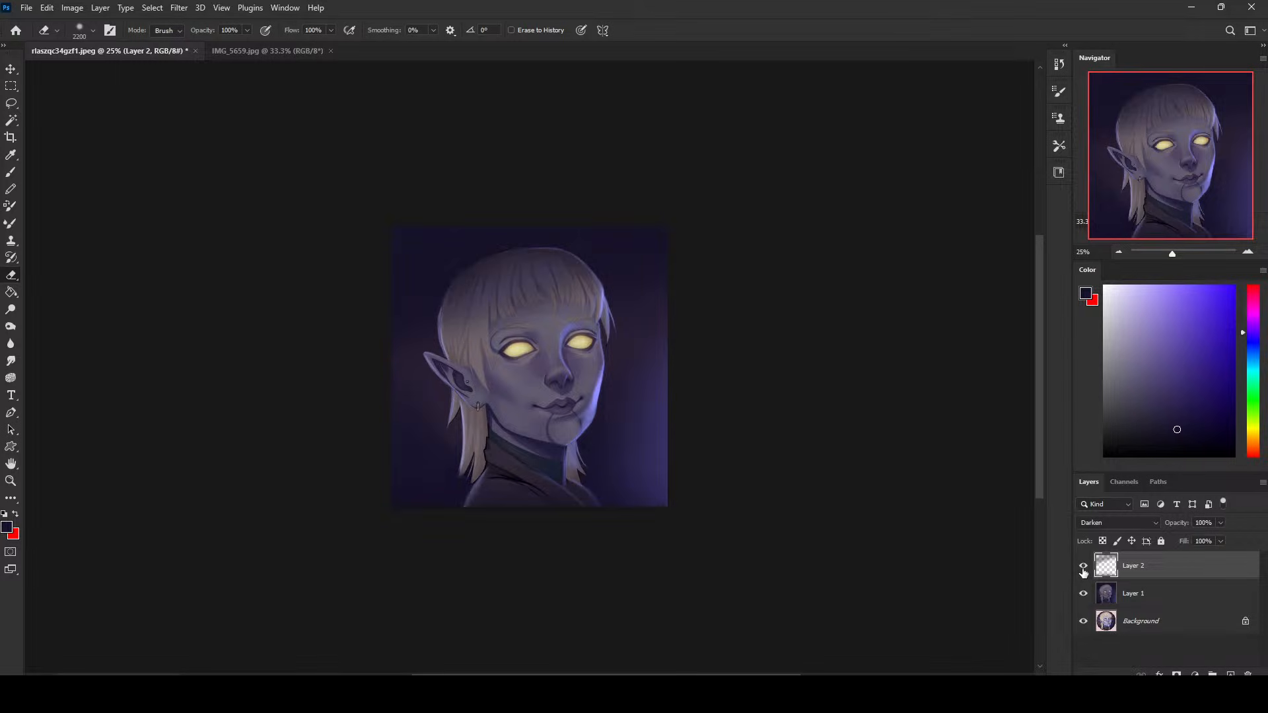
pyautogui.click(1084, 568)
pyautogui.click(1084, 568)
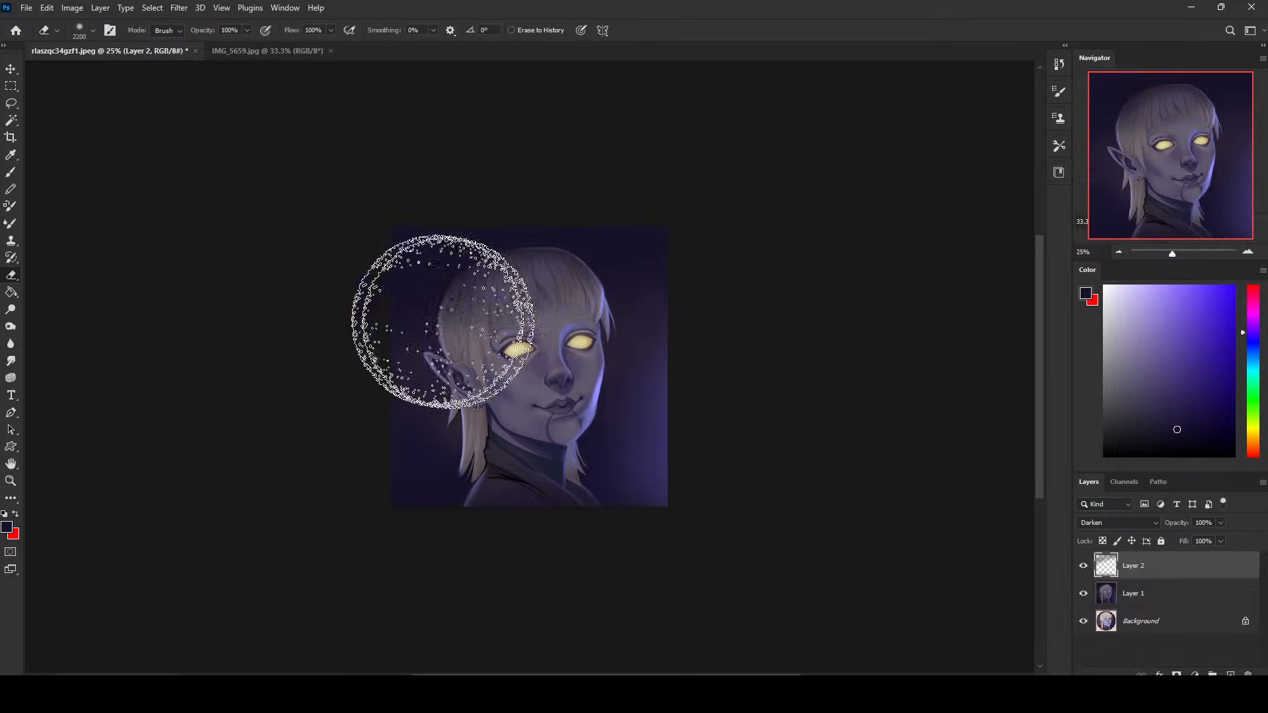
# - Hide Layer 2 and Layer 1 to show only the original portrait
pyautogui.click(1084, 566)
pyautogui.click(1084, 566)
pyautogui.moveTo(1084, 566); pyautogui.dragTo(1082, 598)
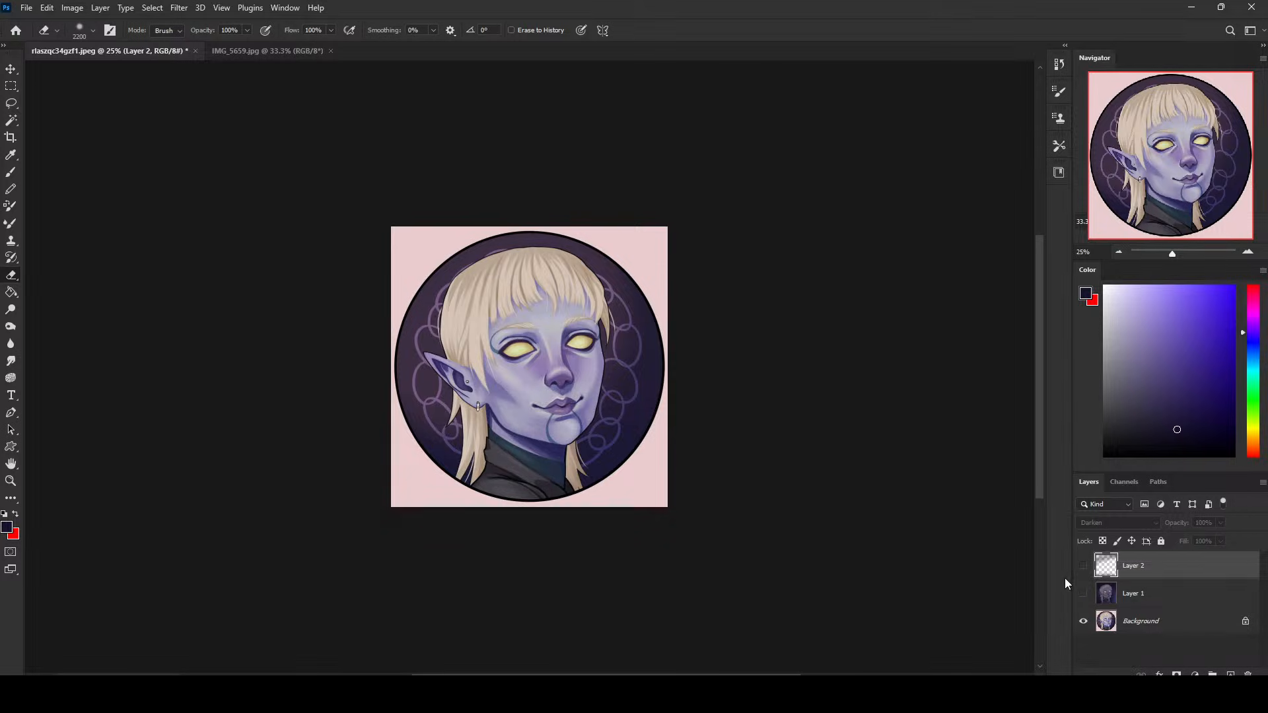
pyautogui.hotkey('ctrl', '+')
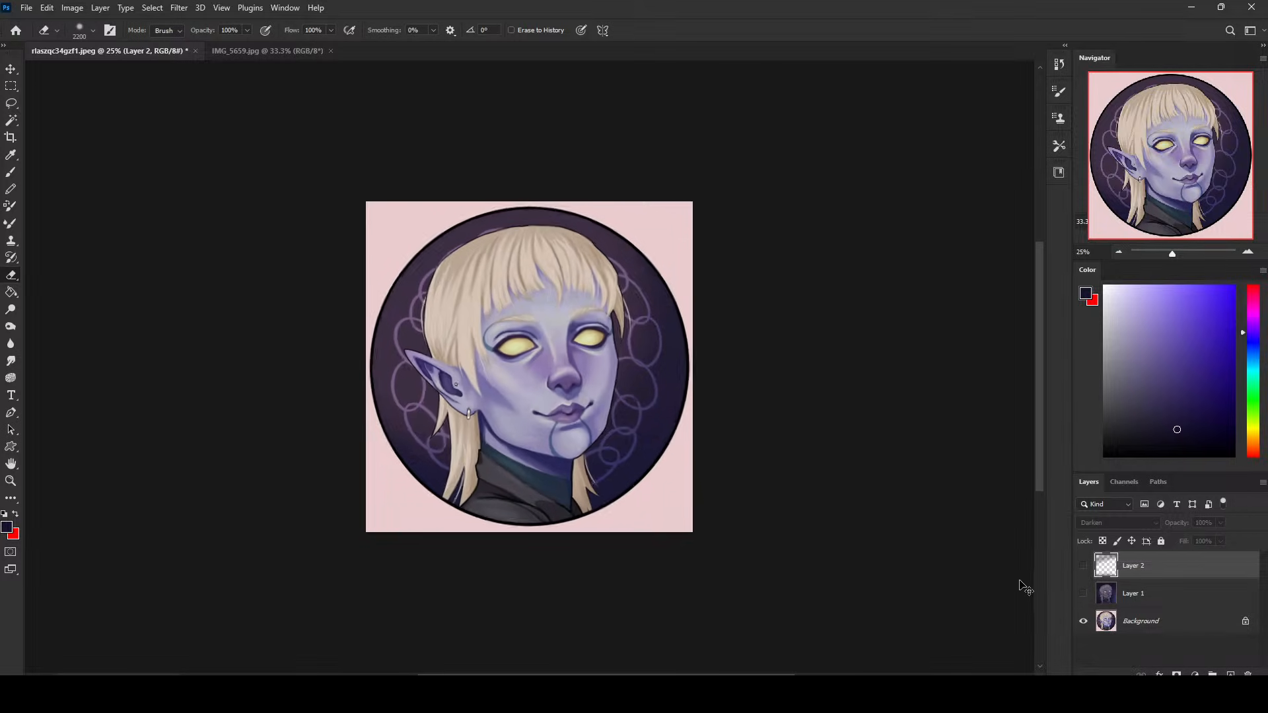
pyautogui.press('b')
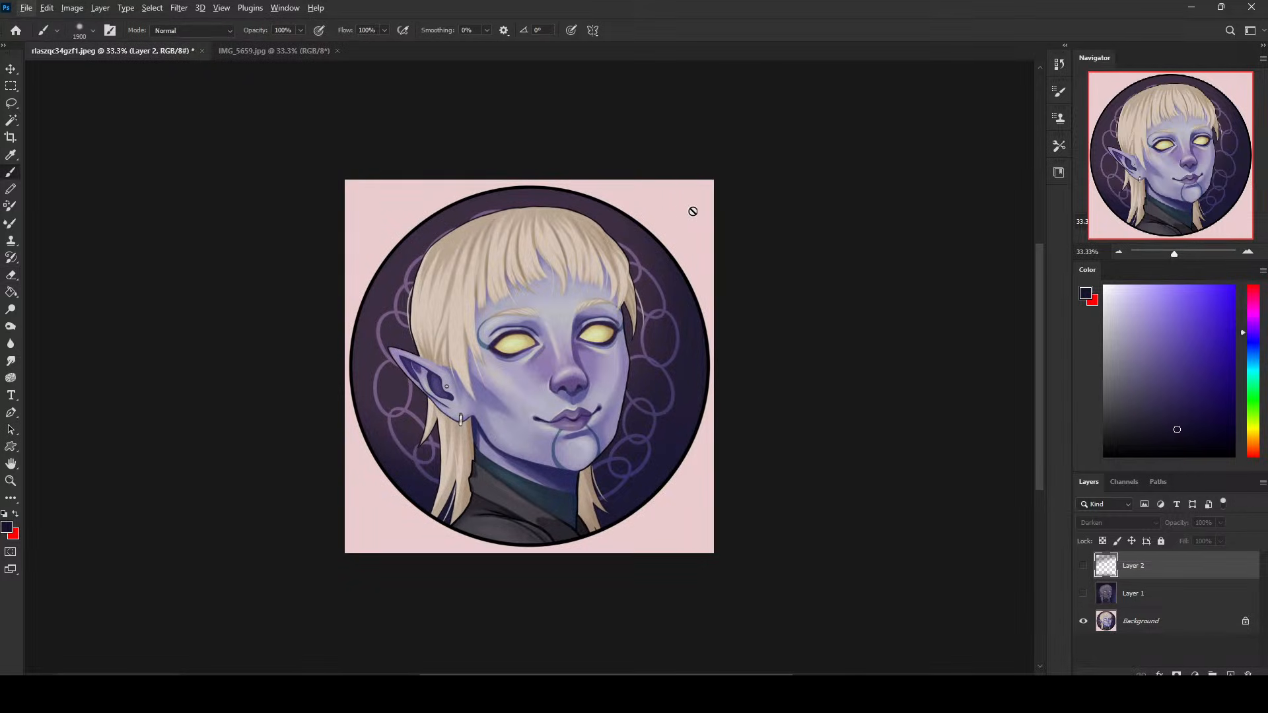
# - Sample the pale pink of the original's outer border on the Background layer to examine its colour
pyautogui.click(1149, 622)
pyautogui.keyDown('alt'); pyautogui.click(695, 218); pyautogui.keyUp('alt')
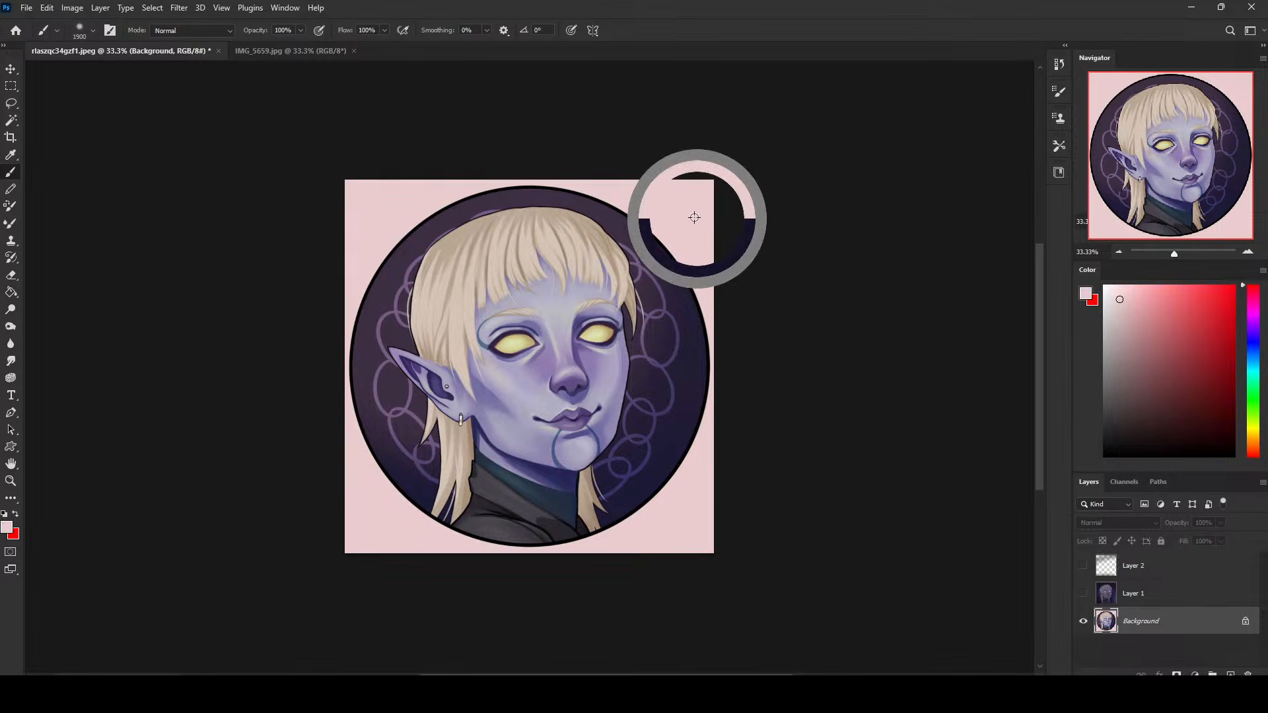
pyautogui.moveTo(453, 191); pyautogui.dragTo(662, 201)
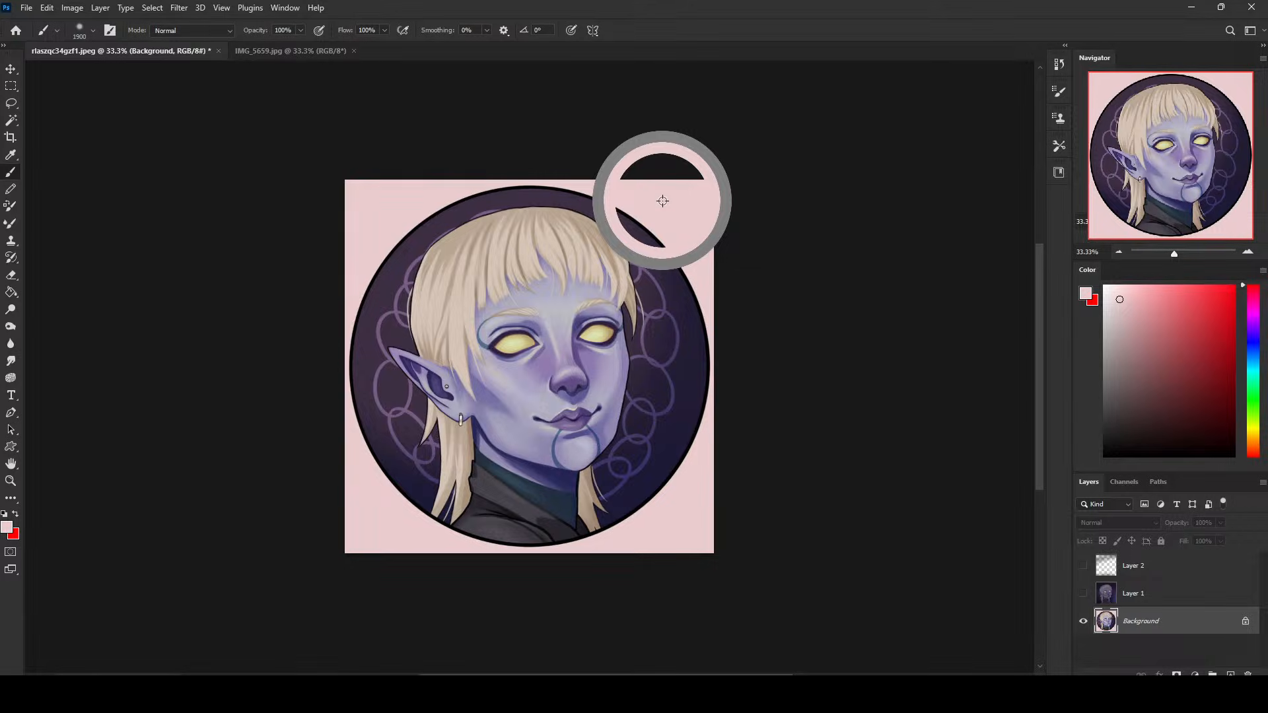
pyautogui.moveTo(663, 201); pyautogui.dragTo(626, 196)
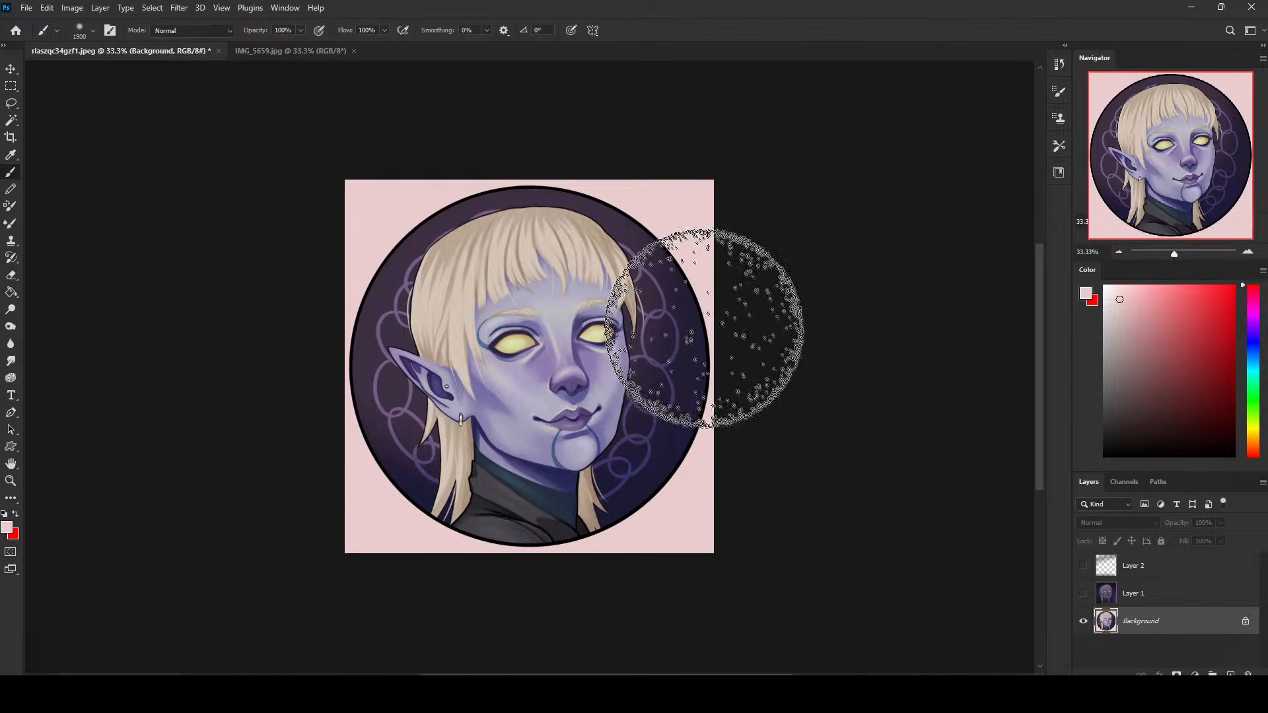
# - Sample the original's dark violet and navy backdrop, the collar's blue-grey and the eye's yellow to examine its palette
pyautogui.keyDown('alt'); pyautogui.click(650, 241); pyautogui.keyUp('alt')
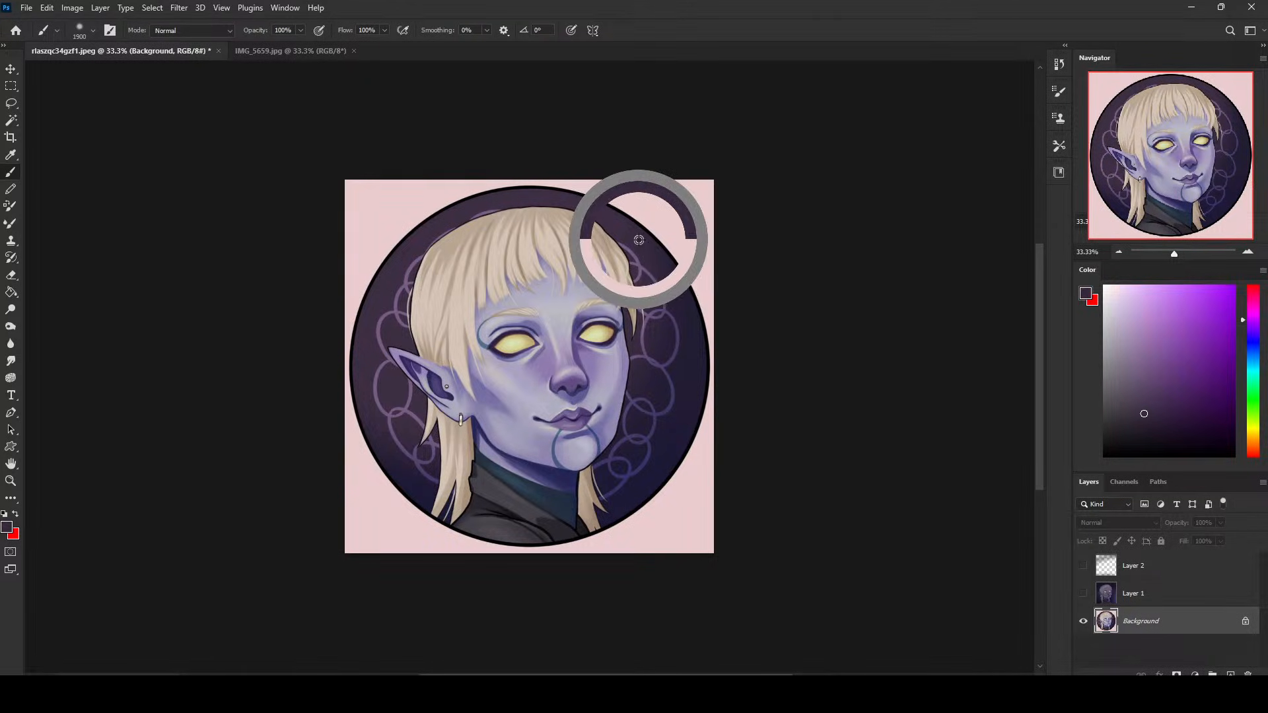
pyautogui.keyDown('alt'); pyautogui.click(647, 244); pyautogui.keyUp('alt')
pyautogui.keyDown('alt'); pyautogui.click(632, 235); pyautogui.keyUp('alt')
pyautogui.moveTo(632, 235)
pyautogui.mouseDown()
pyautogui.moveTo(671, 258)
pyautogui.moveTo(684, 411)
pyautogui.moveTo(679, 346)
pyautogui.moveTo(613, 485)
pyautogui.moveTo(603, 212)
pyautogui.moveTo(660, 429)
pyautogui.mouseUp()
pyautogui.keyDown('alt'); pyautogui.click(674, 363); pyautogui.keyUp('alt')
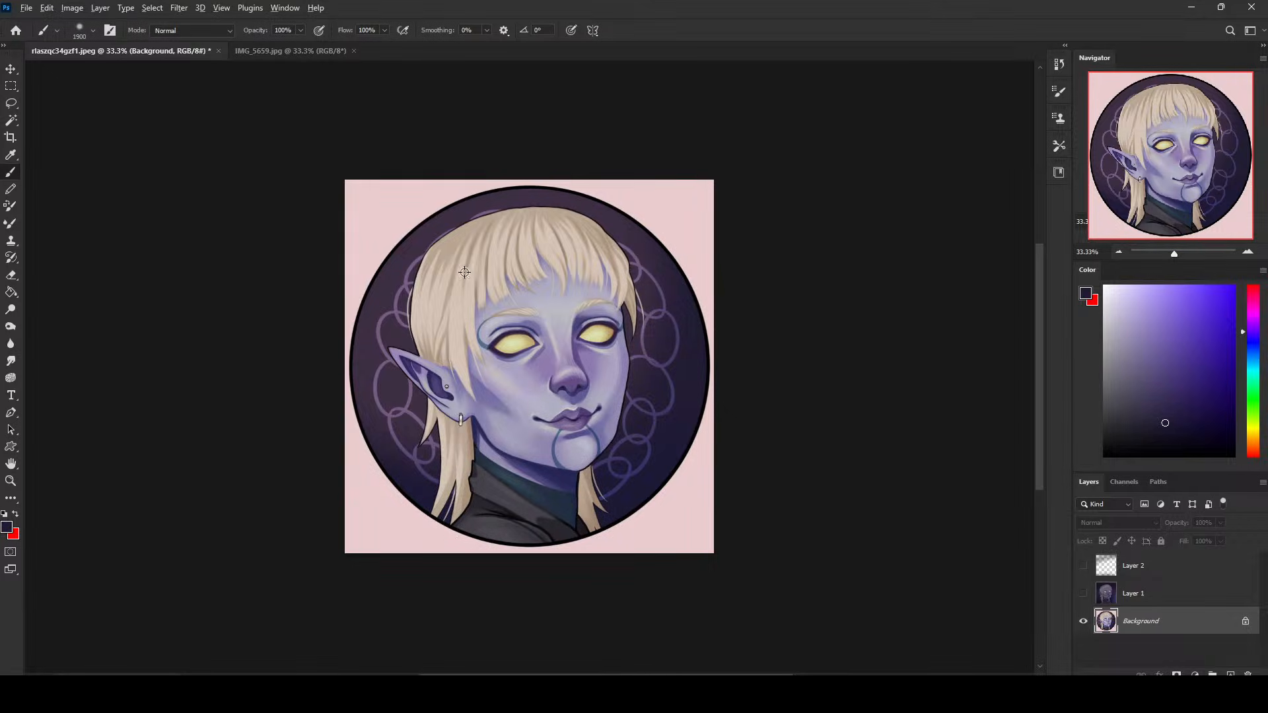
pyautogui.keyDown('alt'); pyautogui.click(468, 221); pyautogui.keyUp('alt')
pyautogui.moveTo(504, 495)
pyautogui.mouseDown()
pyautogui.moveTo(541, 525)
pyautogui.moveTo(554, 496)
pyautogui.moveTo(504, 473)
pyautogui.mouseUp()
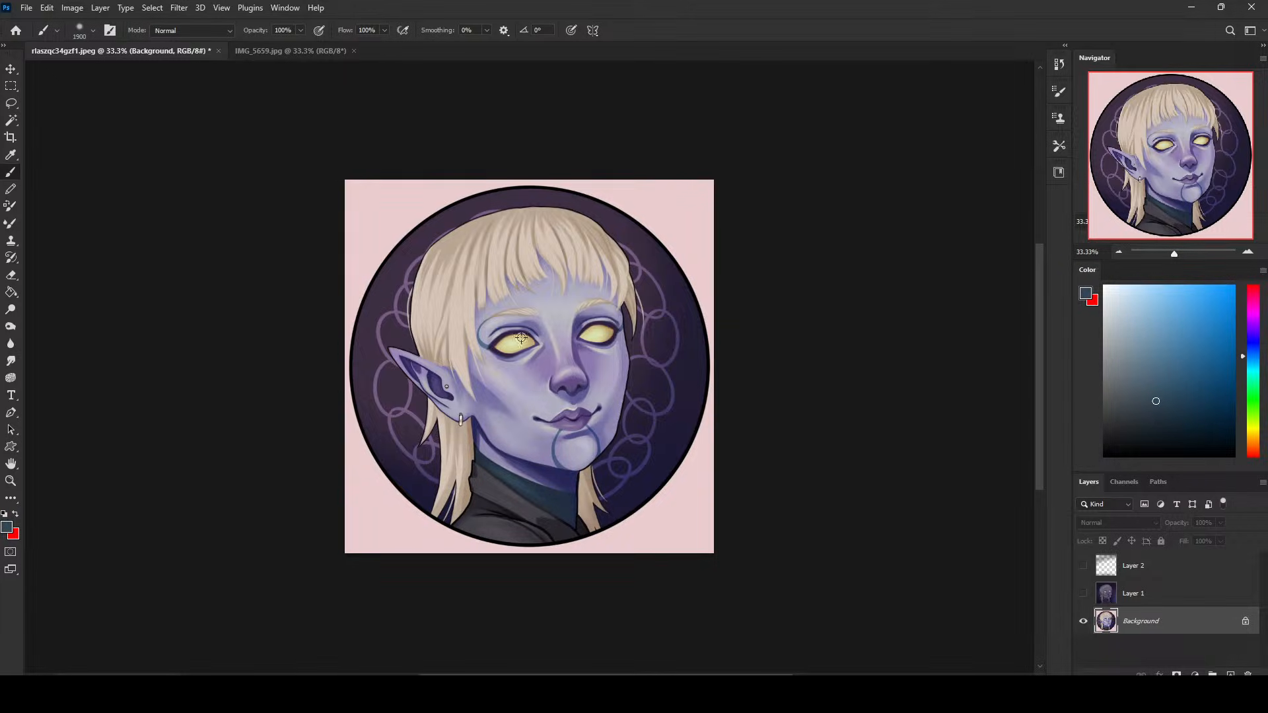
pyautogui.moveTo(521, 340); pyautogui.dragTo(524, 341)
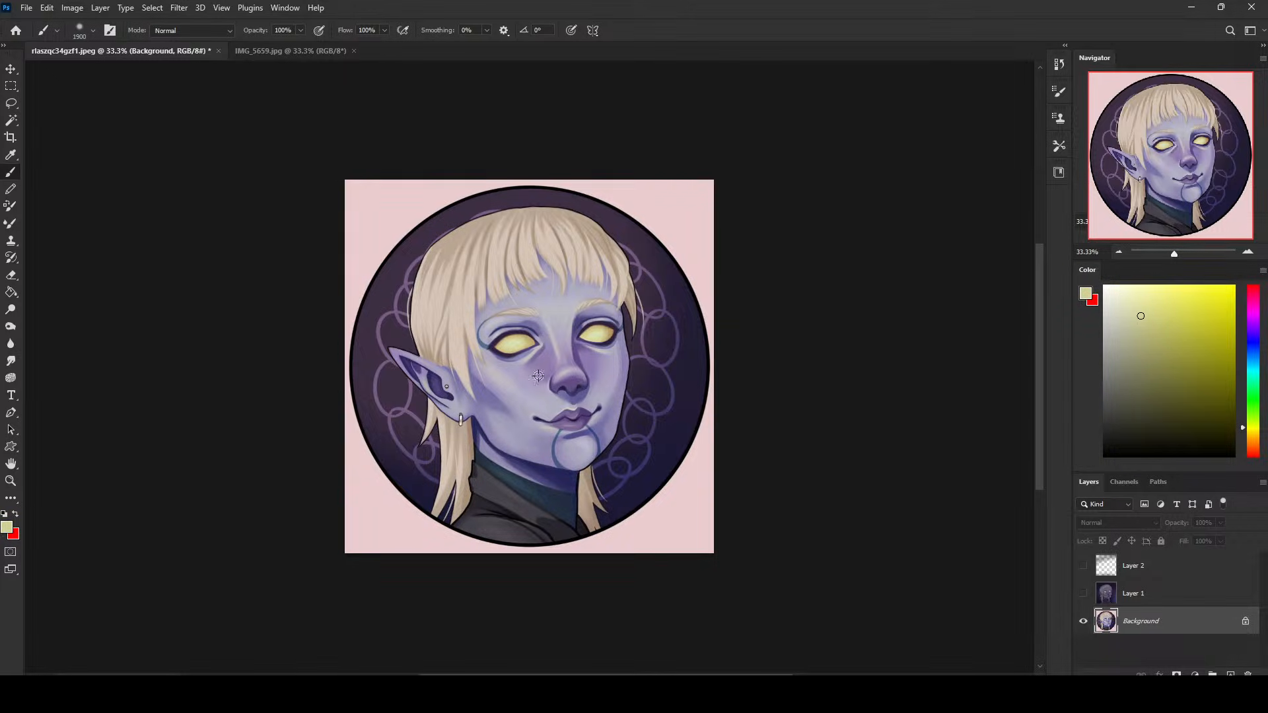
# - Toggle Layer 1's visibility to compare the darkened repaint with the original portrait
pyautogui.click(1084, 594)
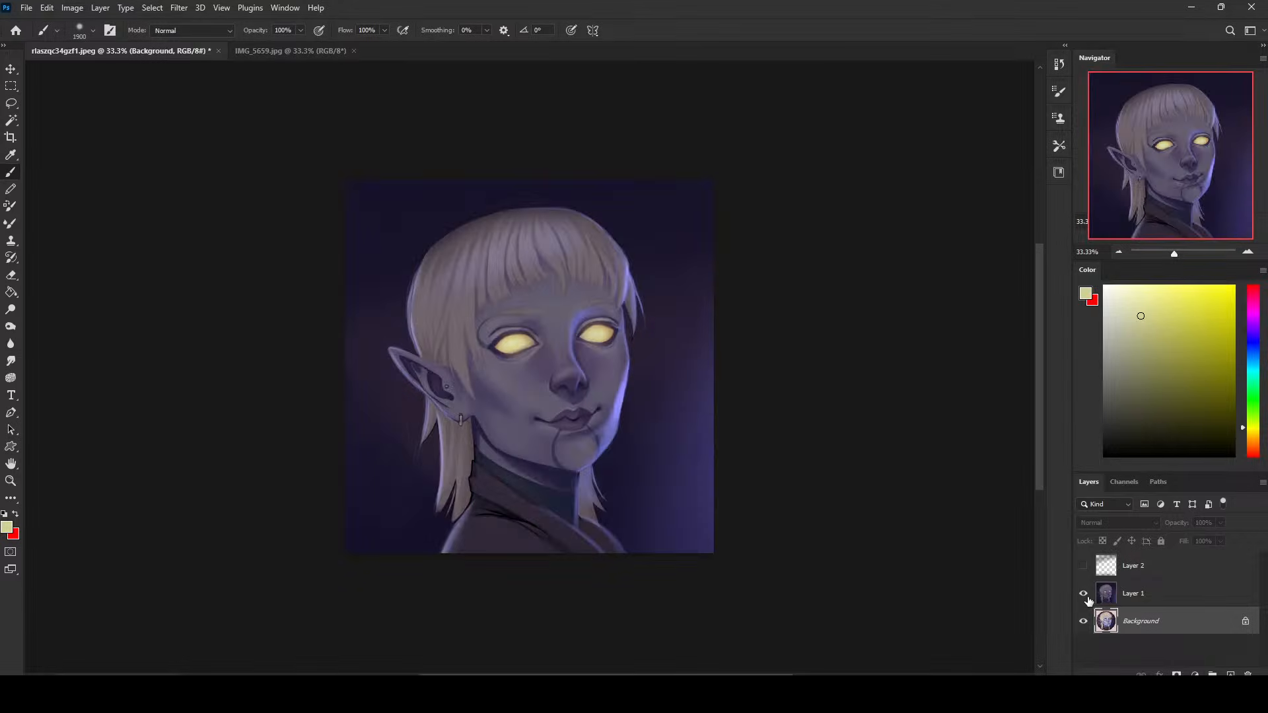
pyautogui.click(1084, 594)
pyautogui.click(1084, 594)
pyautogui.click(1084, 594)
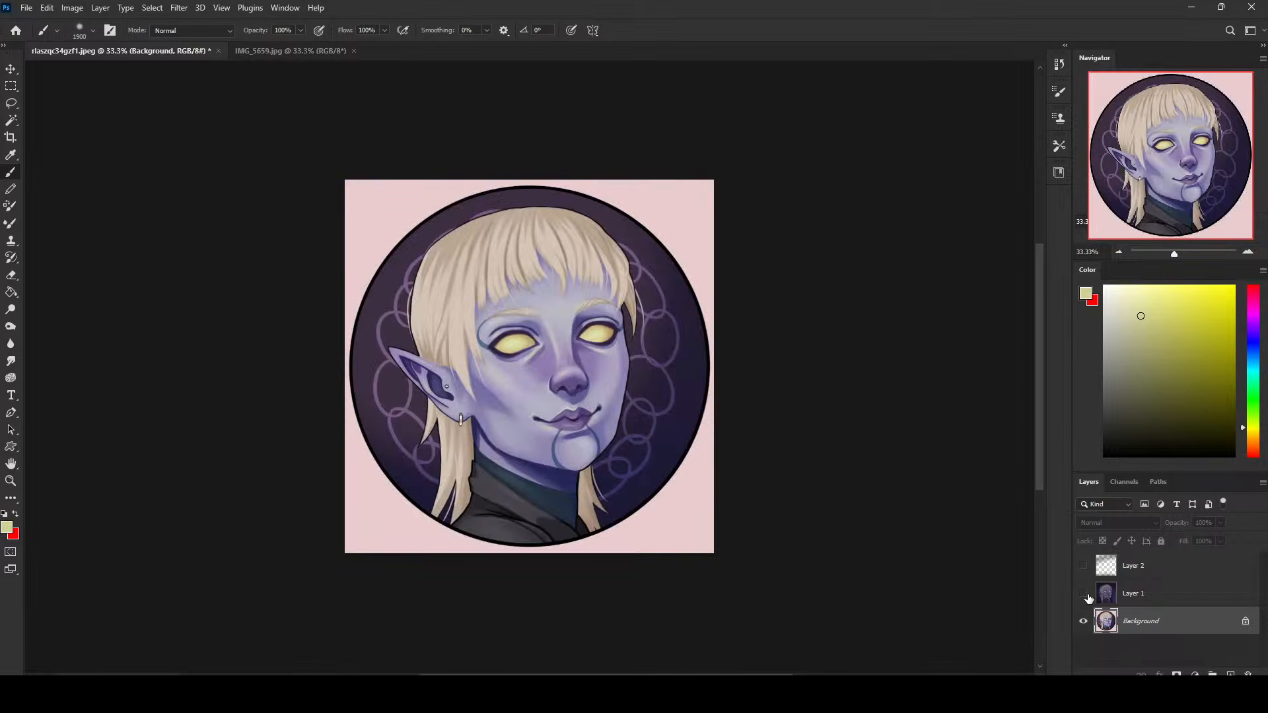
pyautogui.click(1084, 593)
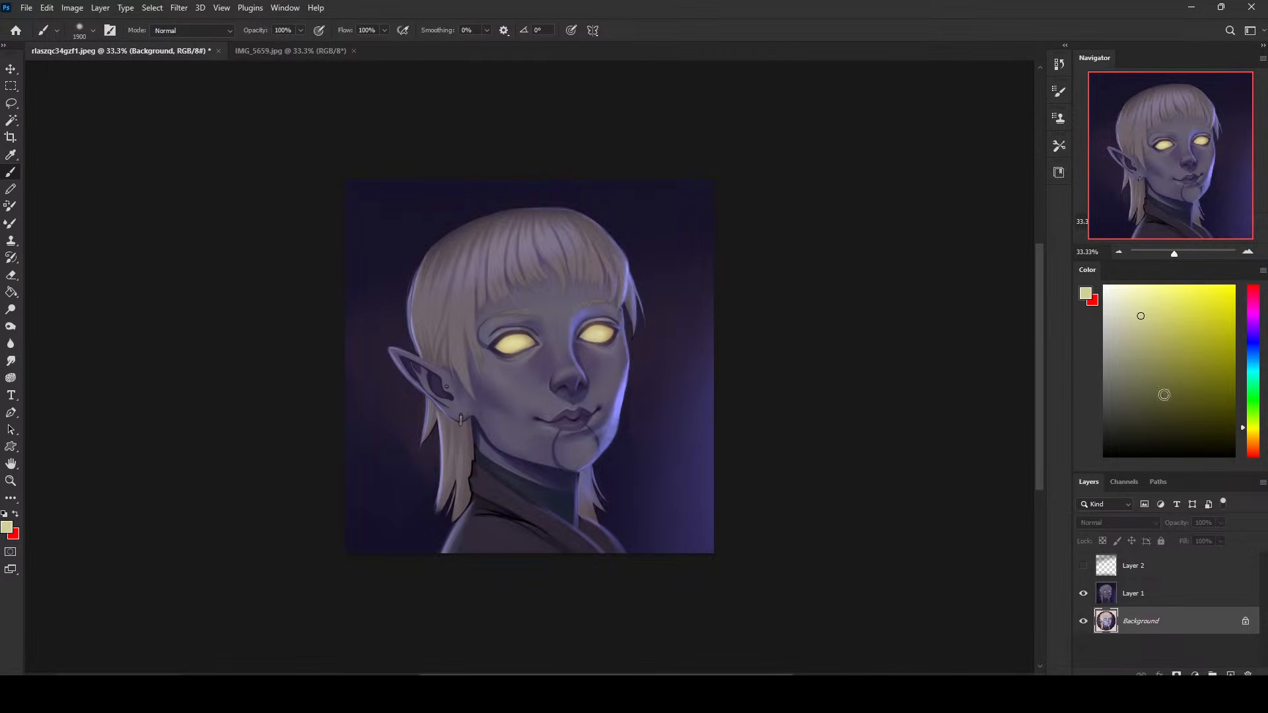
# - Set the painting colour to black with a 70 px brush and make Layer 1 the active layer
pyautogui.moveTo(1181, 424); pyautogui.dragTo(1097, 463)
pyautogui.press('[')
pyautogui.press('[')
pyautogui.press('[')
pyautogui.press('[')
pyautogui.press('[')
pyautogui.press('[')
pyautogui.press('[')
pyautogui.press('[')
pyautogui.press('[')
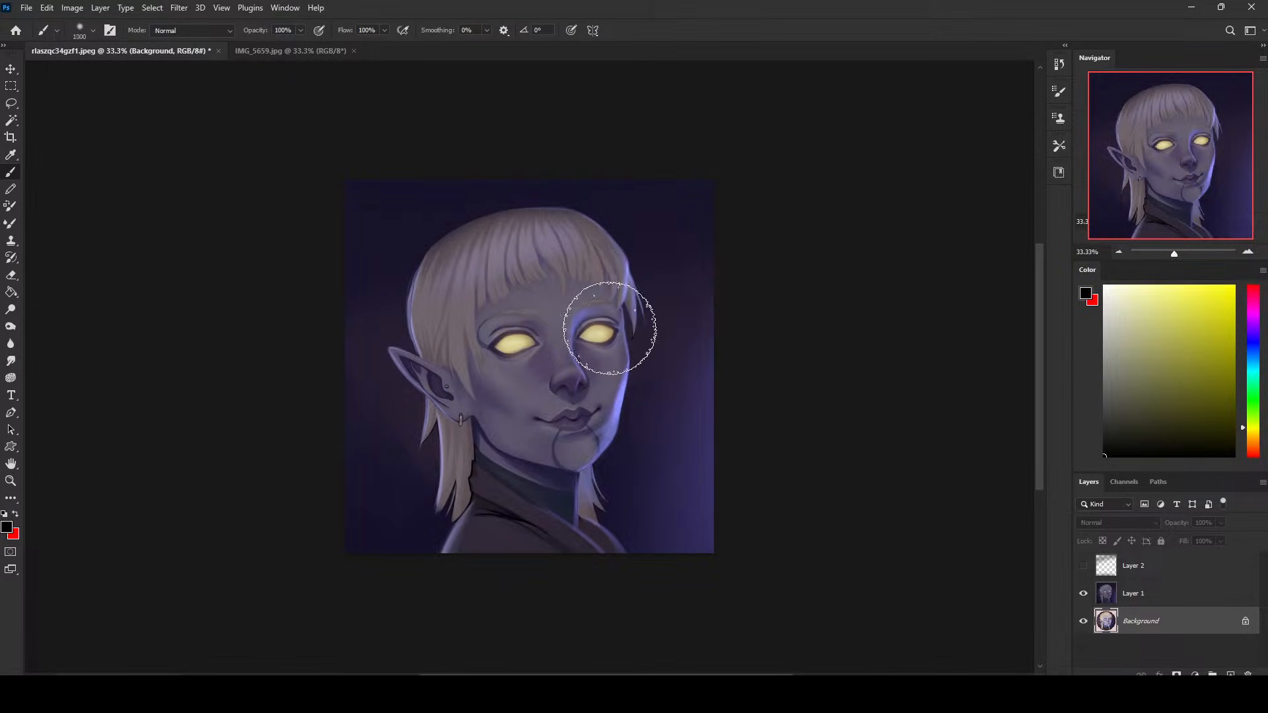
pyautogui.press('[')
pyautogui.press('[')
pyautogui.press('[')
pyautogui.press('[')
pyautogui.press('[')
pyautogui.press('[')
pyautogui.press('[')
pyautogui.press('[')
pyautogui.press('[')
pyautogui.press('[')
pyautogui.press('[')
pyautogui.press('[')
pyautogui.press('[')
pyautogui.press('[')
pyautogui.press('[')
pyautogui.press('[')
pyautogui.click(1180, 595)
# - Flip between the original and the repaint by switching Layer 1 off and on, leaving it visible
pyautogui.click(1084, 594)
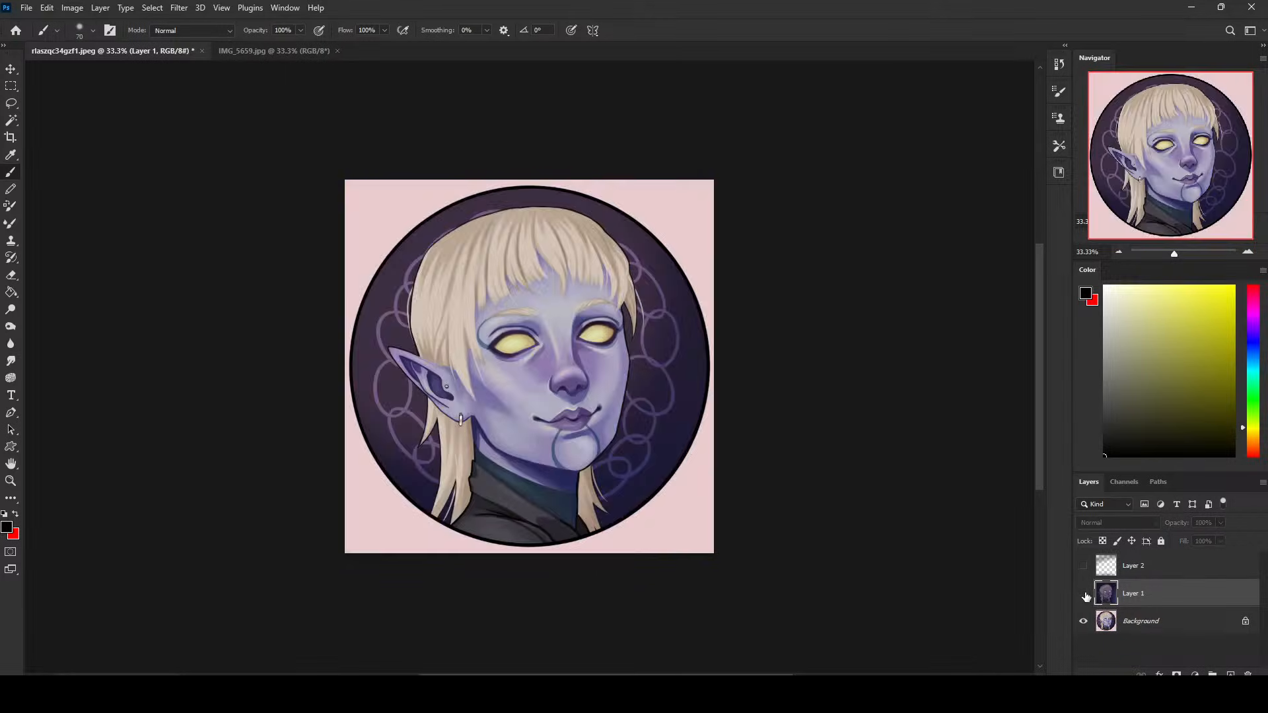
pyautogui.click(1084, 594)
pyautogui.click(1084, 594)
pyautogui.click(1084, 593)
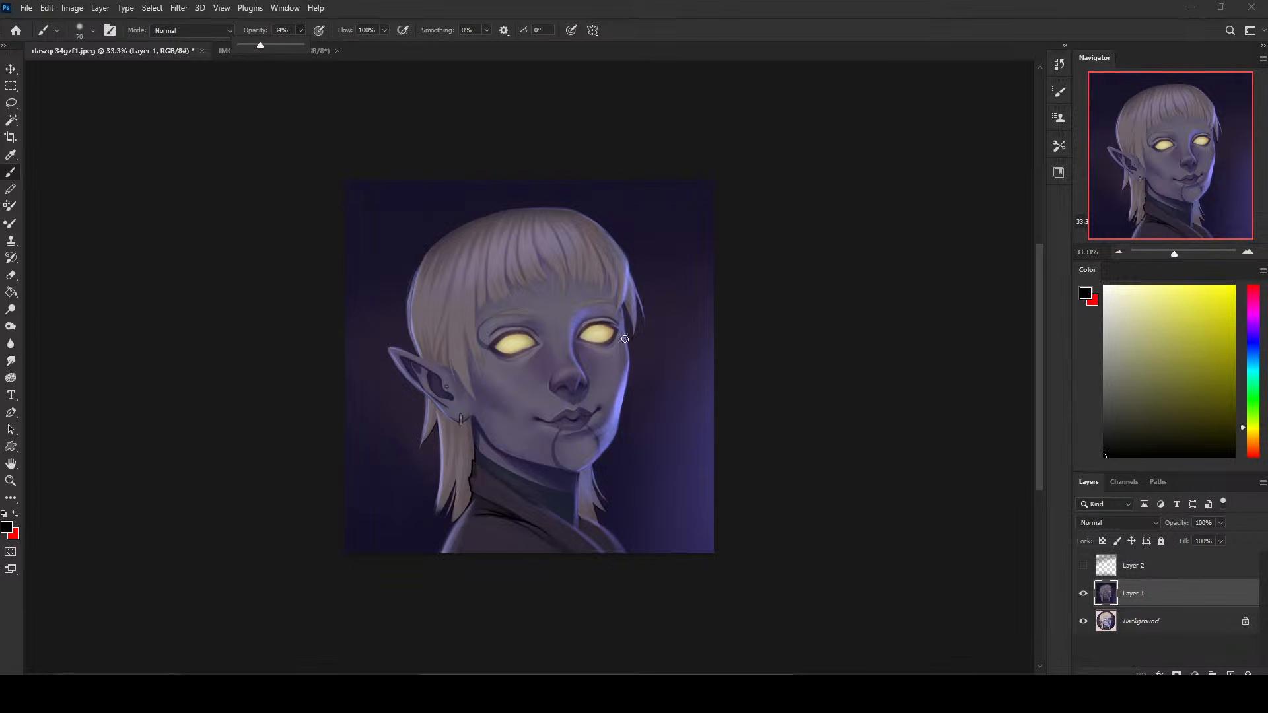
# - Set the brush opacity to 34% and brighten the area between the nose and far cheek using Dodge on Highlights at 10% exposure
pyautogui.press('3')
pyautogui.press('4')
pyautogui.click(11, 309)
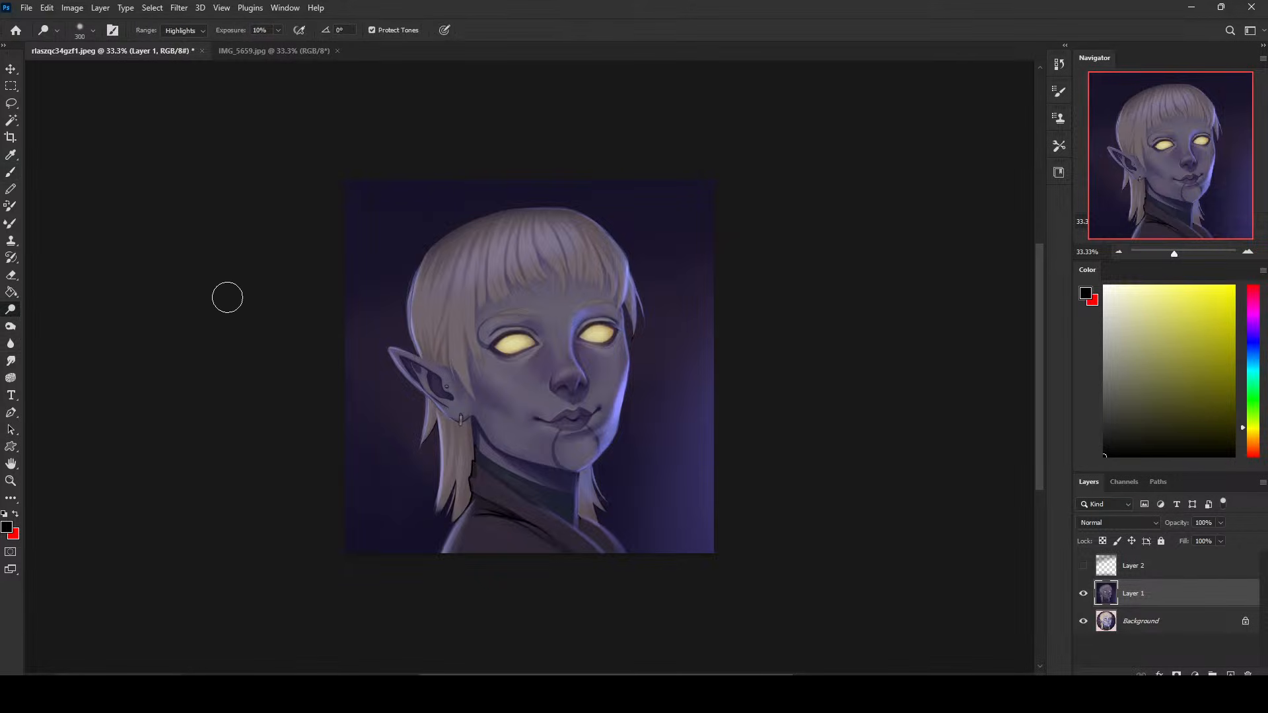
pyautogui.moveTo(593, 373); pyautogui.dragTo(577, 362)
pyautogui.press('[')
pyautogui.press('[')
pyautogui.press('[')
pyautogui.press('[')
pyautogui.moveTo(585, 363); pyautogui.dragTo(587, 379)
# - Touch up the far cheek's rim with light blue, then paint sampled dark violet beside the far eye with a 35 px brush at 100% opacity
pyautogui.press('b')
pyautogui.keyDown('alt'); pyautogui.click(625, 390); pyautogui.keyUp('alt')
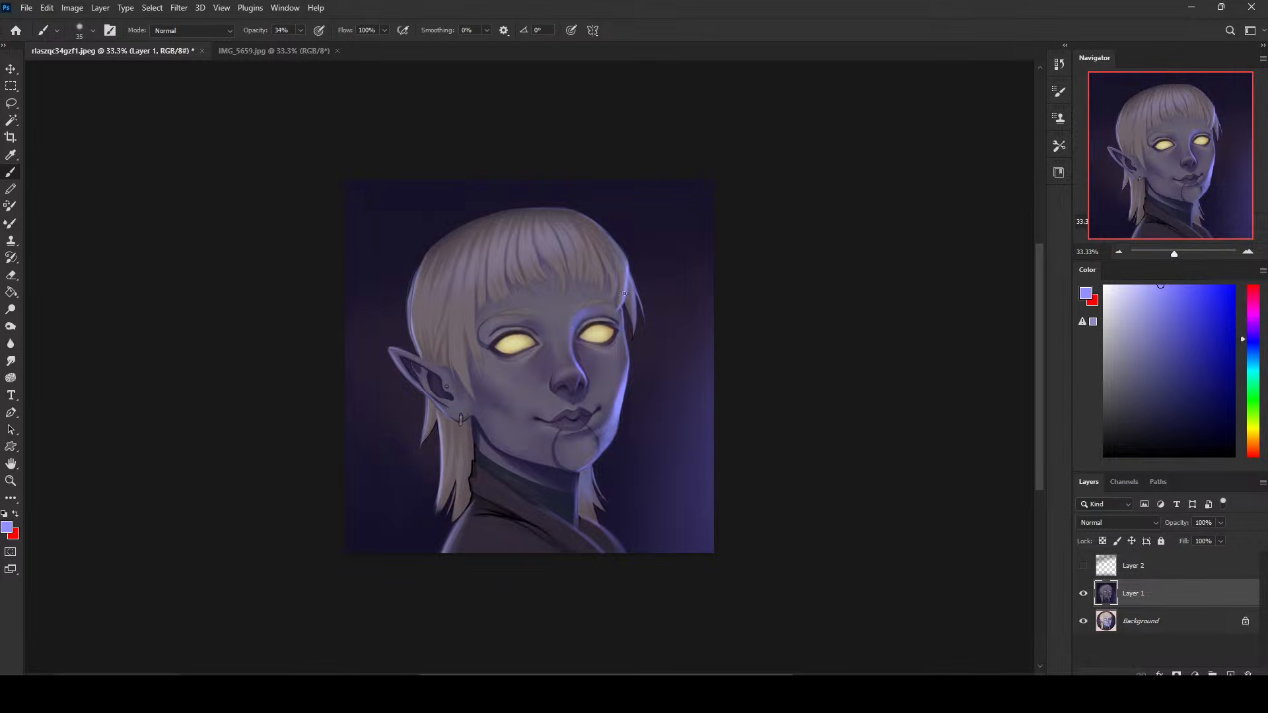
pyautogui.keyDown('alt'); pyautogui.click(616, 325); pyautogui.keyUp('alt')
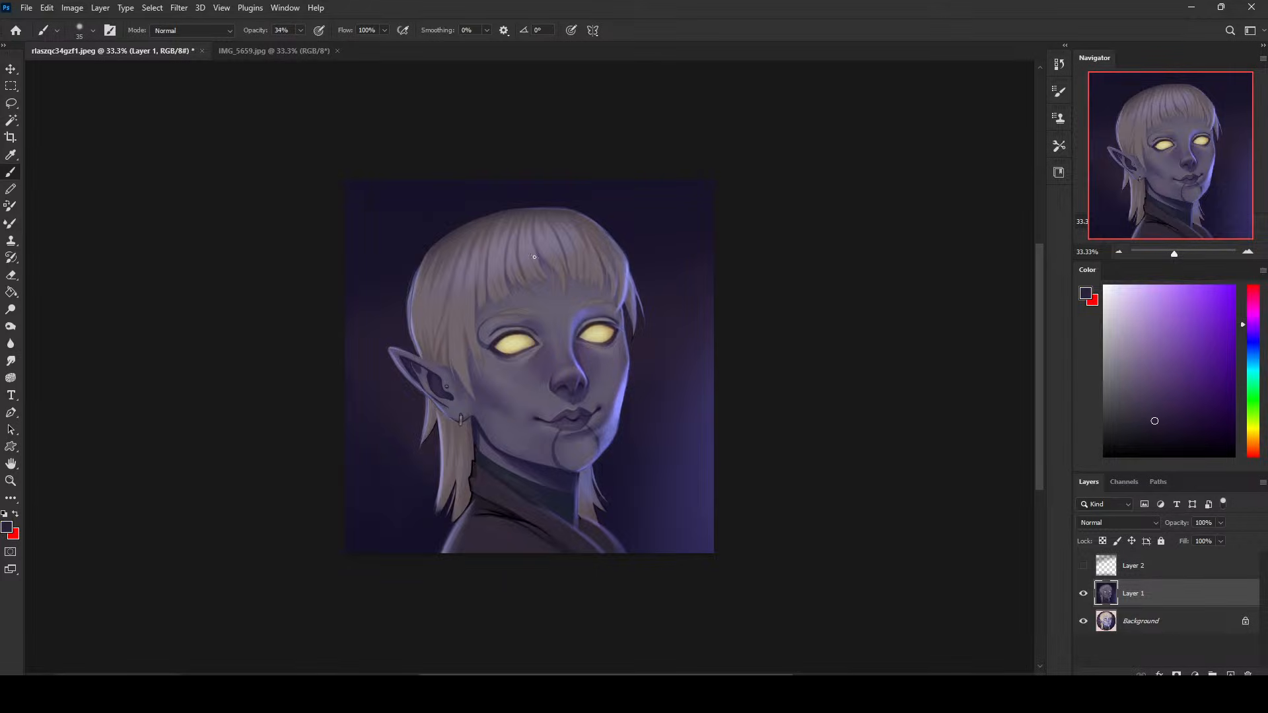
pyautogui.moveTo(301, 30); pyautogui.dragTo(335, 46)
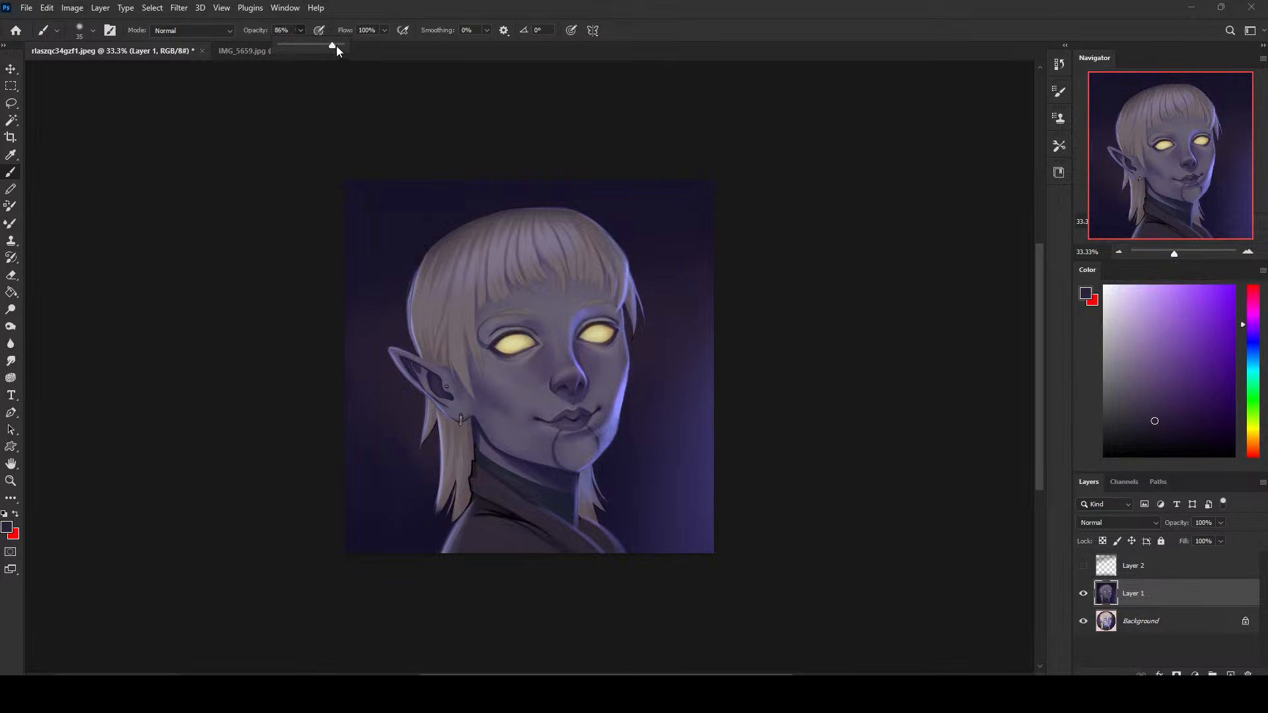
pyautogui.keyDown('alt'); pyautogui.click(627, 319); pyautogui.keyUp('alt')
pyautogui.moveTo(626, 319)
pyautogui.mouseDown()
pyautogui.moveTo(622, 306)
pyautogui.moveTo(626, 321)
pyautogui.mouseUp()
# - Toggle Layer 1's visibility repeatedly to compare the retouched portrait with the original
pyautogui.click(1084, 593)
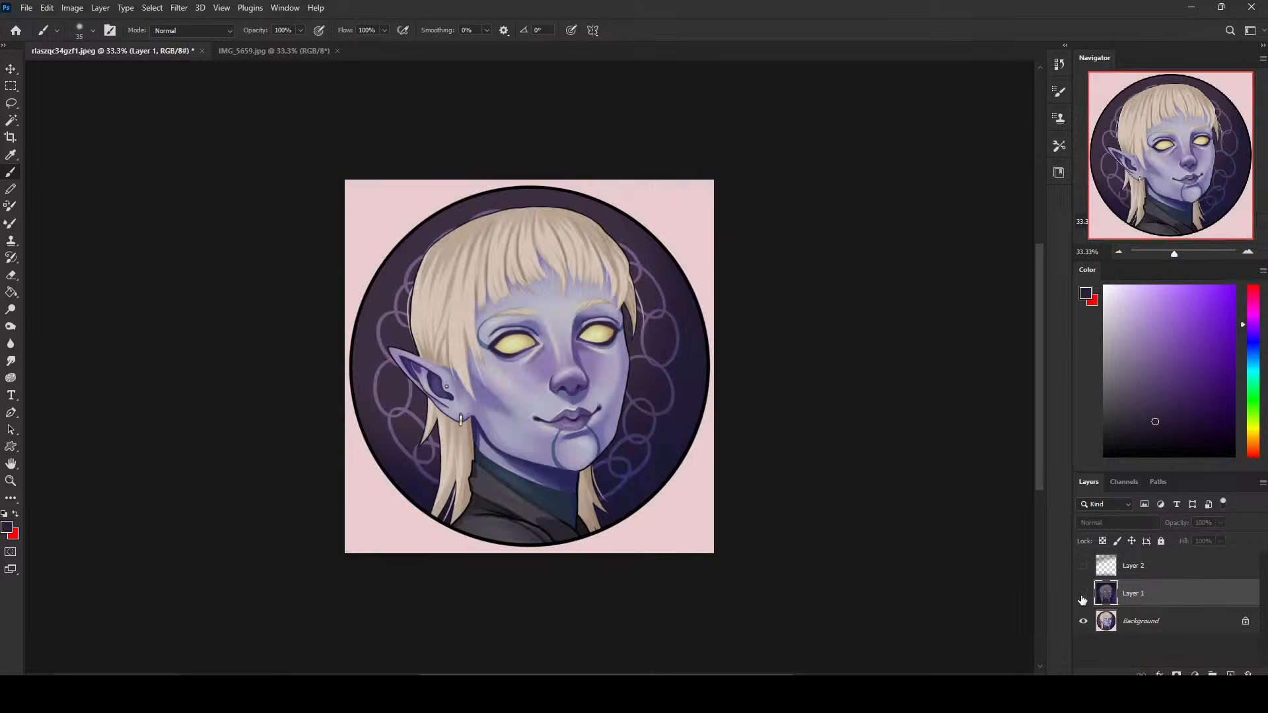
pyautogui.click(1084, 595)
pyautogui.click(1084, 594)
pyautogui.click(1083, 594)
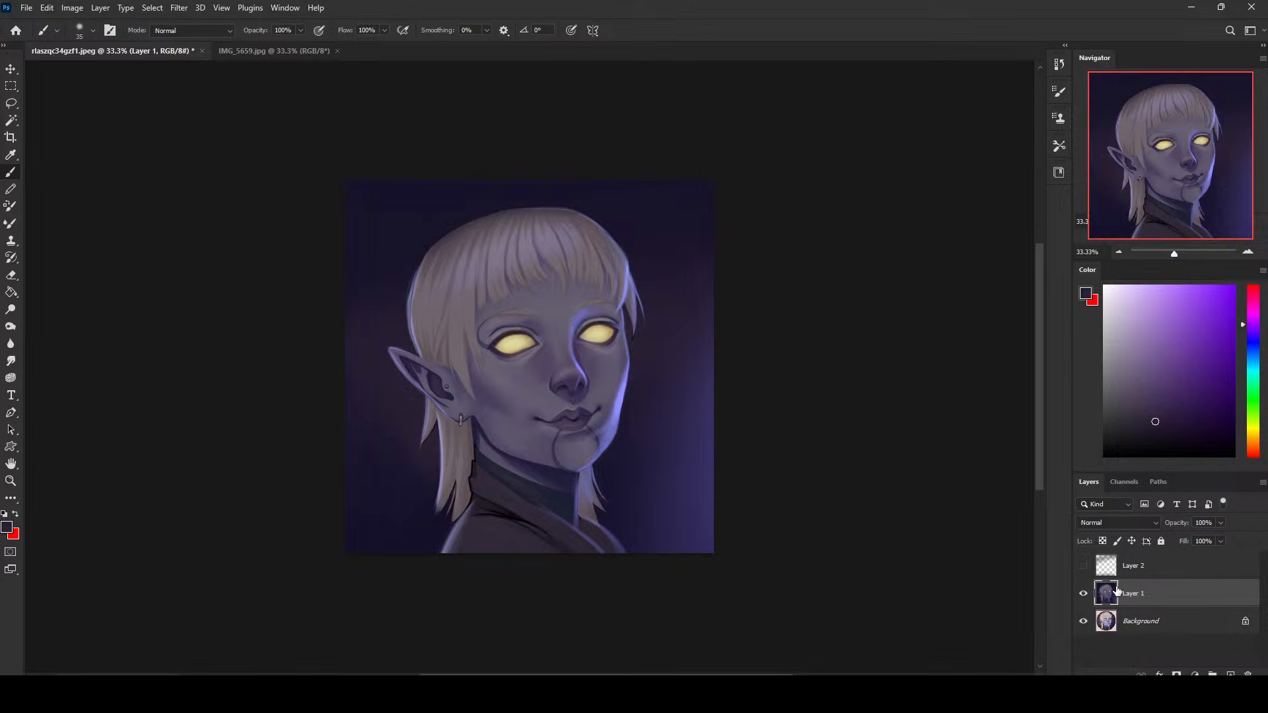
pyautogui.click(1083, 594)
pyautogui.click(1083, 594)
# - Hide Layer 1 and select the Background's pink area outside the circle using Magic Wand with tolerance 14
pyautogui.click(1082, 597)
pyautogui.click(1135, 622)
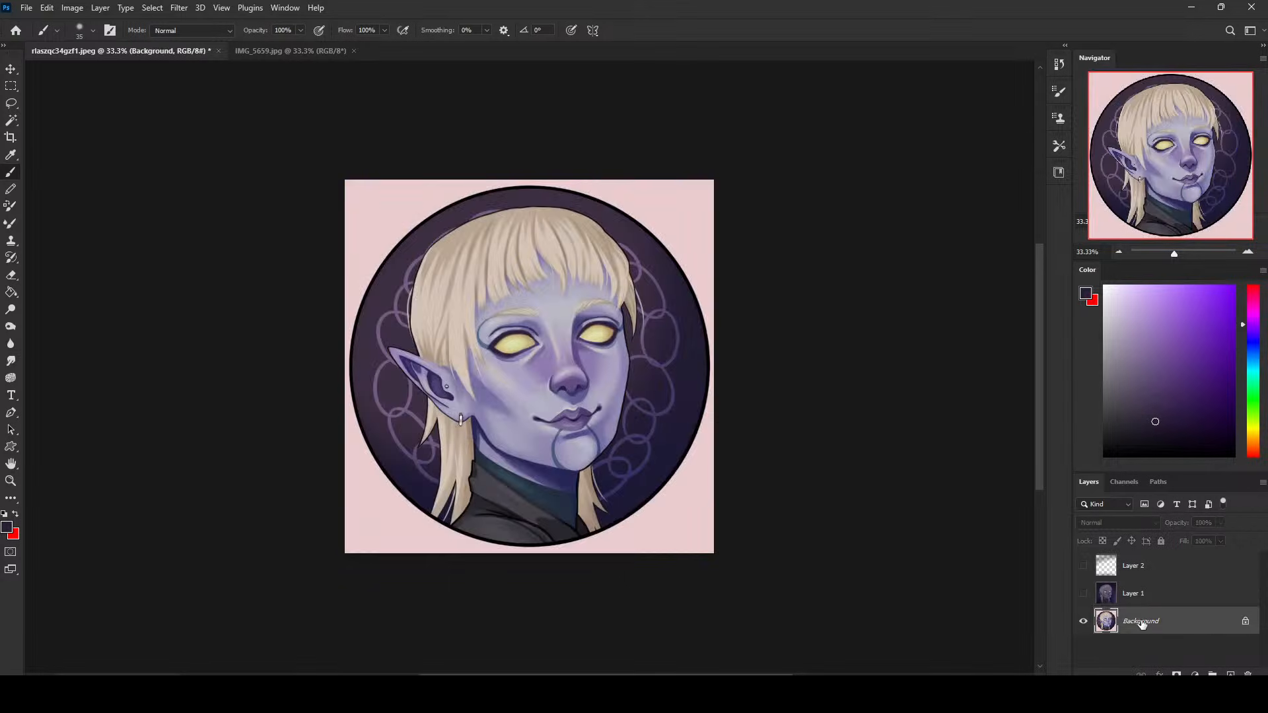
pyautogui.press('g')
pyautogui.click(11, 120)
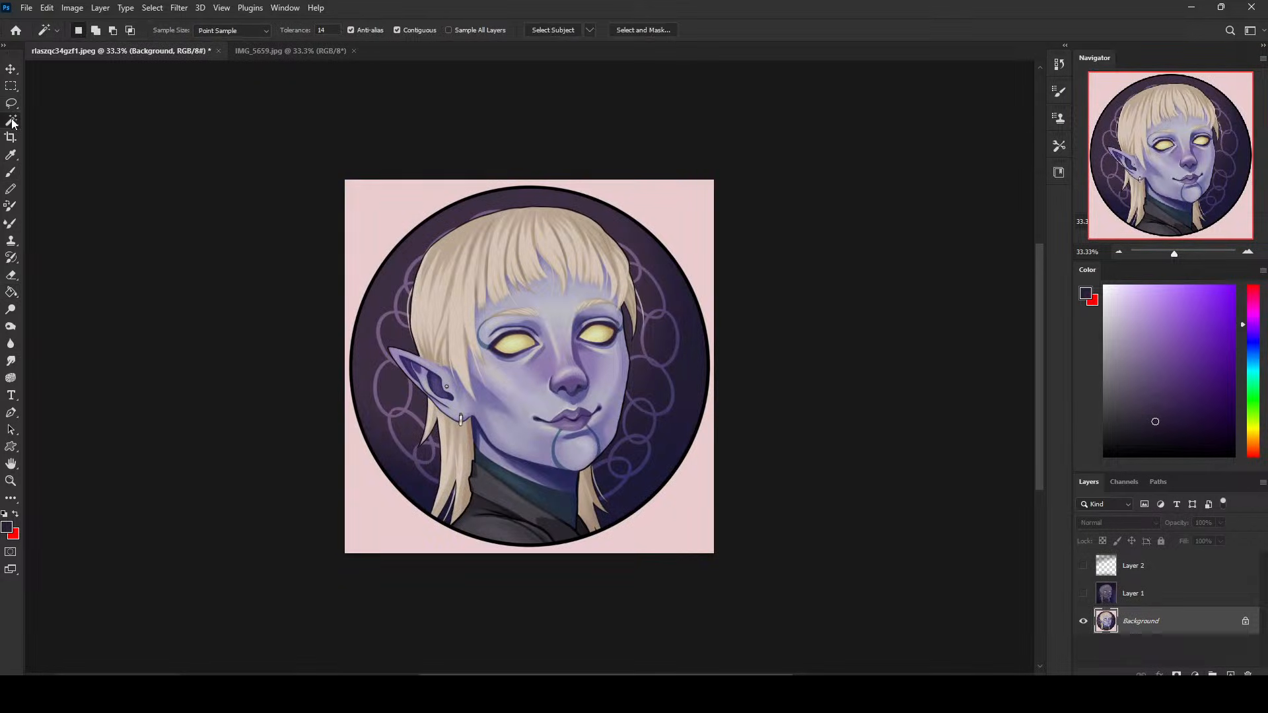
pyautogui.click(474, 193)
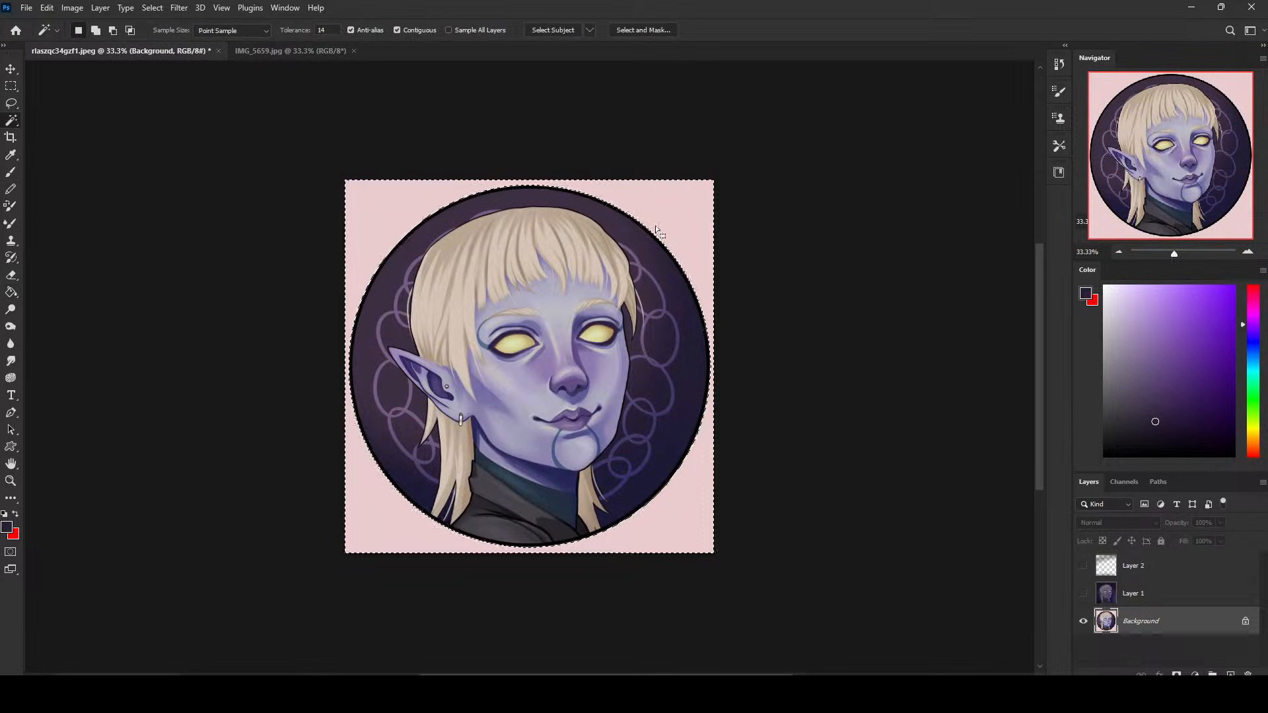
# - Show Layer 1, add a new layer above it and fill the selected area outside the circle with black
pyautogui.click(1133, 593)
pyautogui.click(1083, 593)
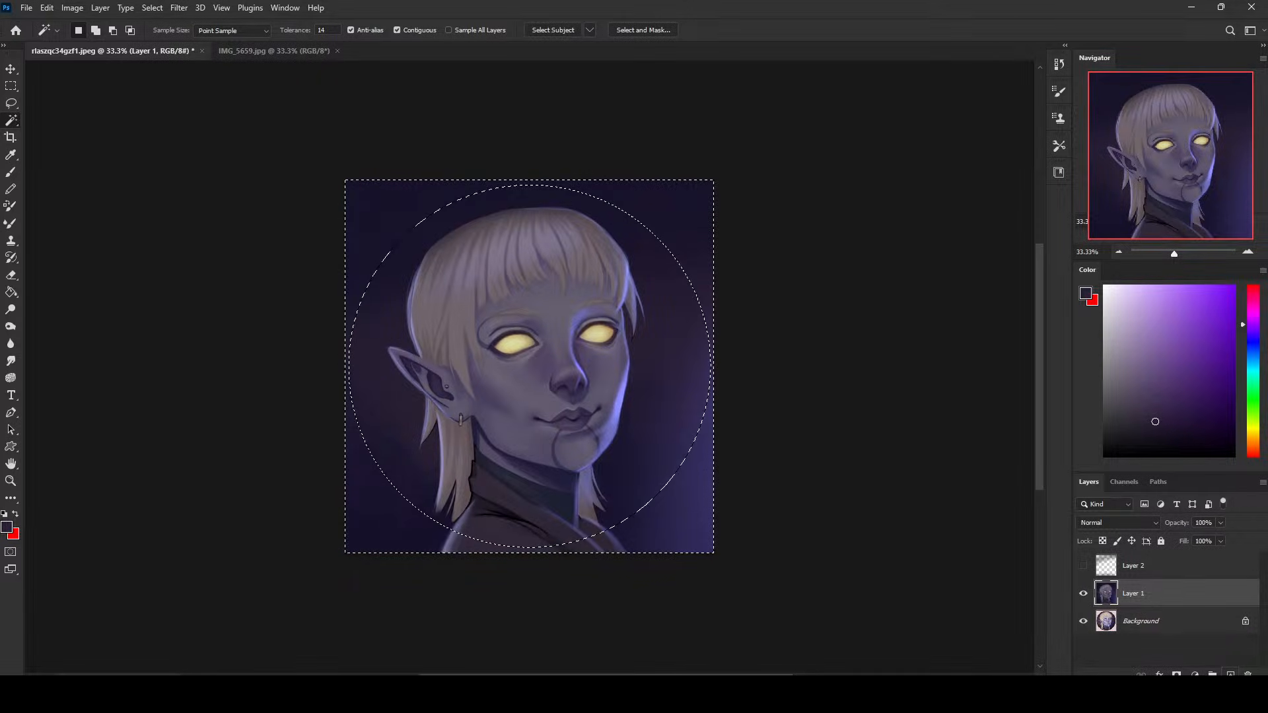
pyautogui.click(1231, 673)
pyautogui.press('g')
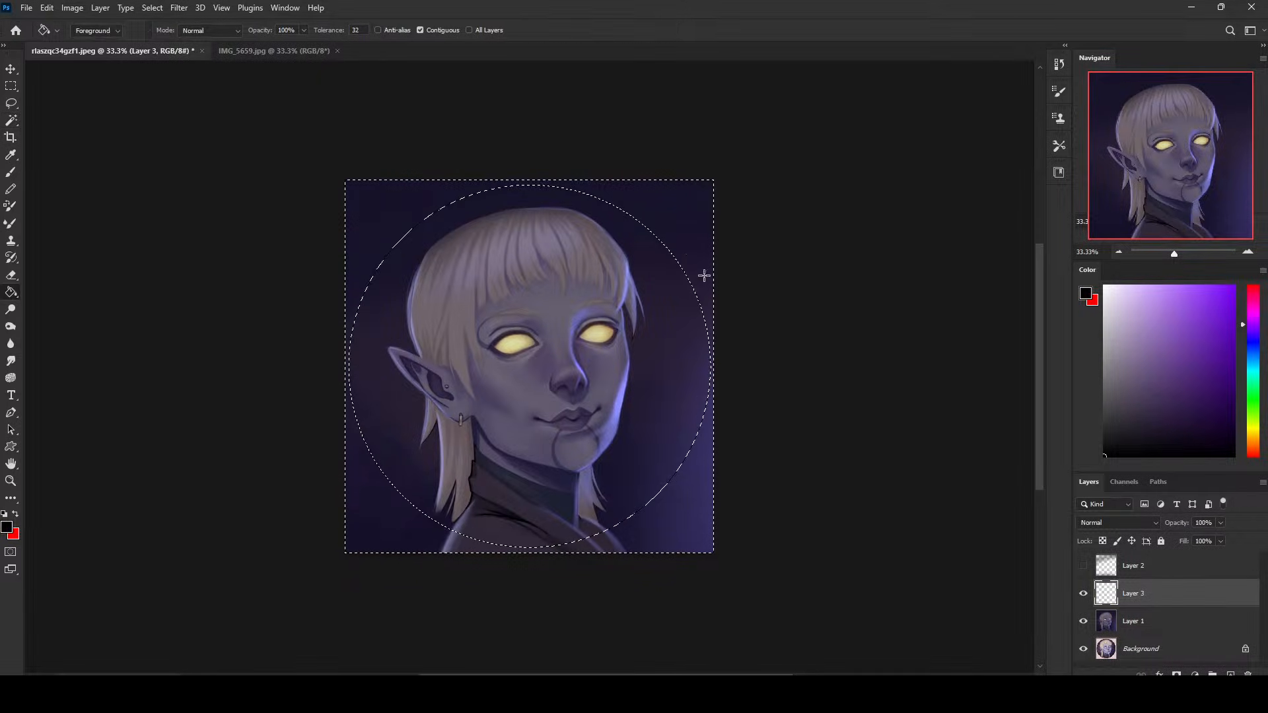
pyautogui.click(699, 271)
pyautogui.hotkey('ctrl', 'd')
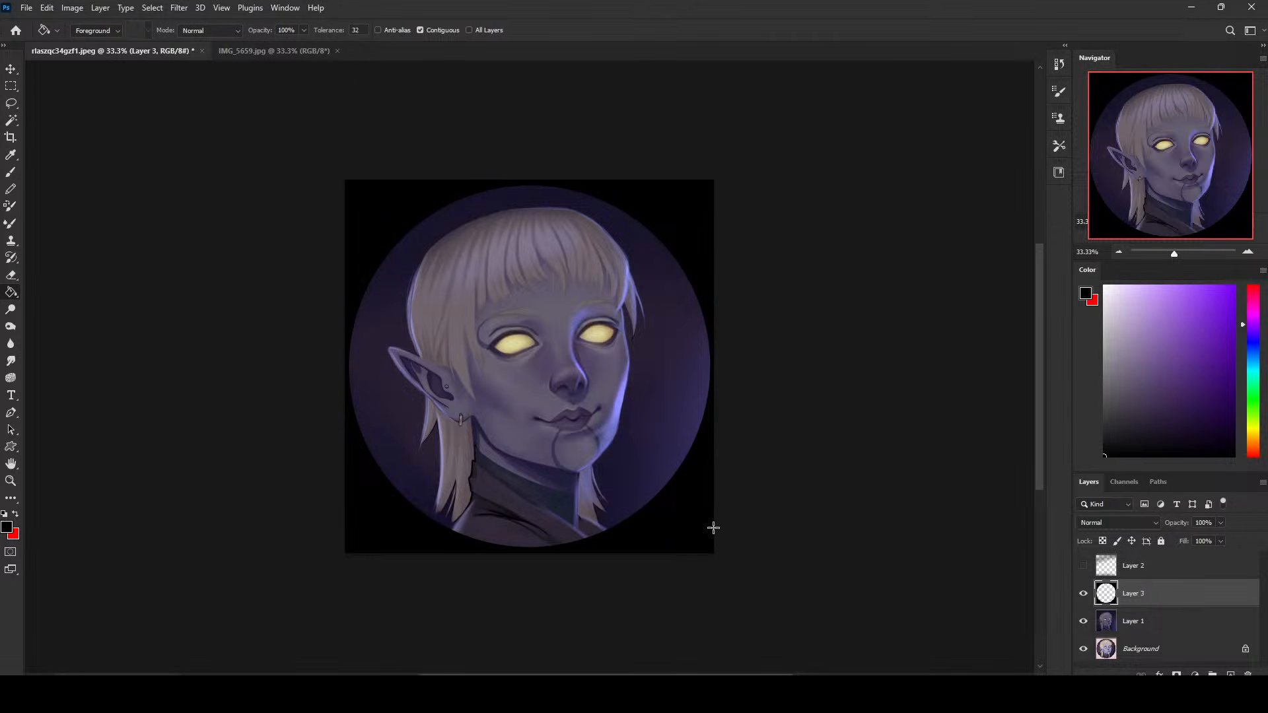
pyautogui.press('m')
pyautogui.rightClick(651, 300)
pyautogui.click(683, 323)
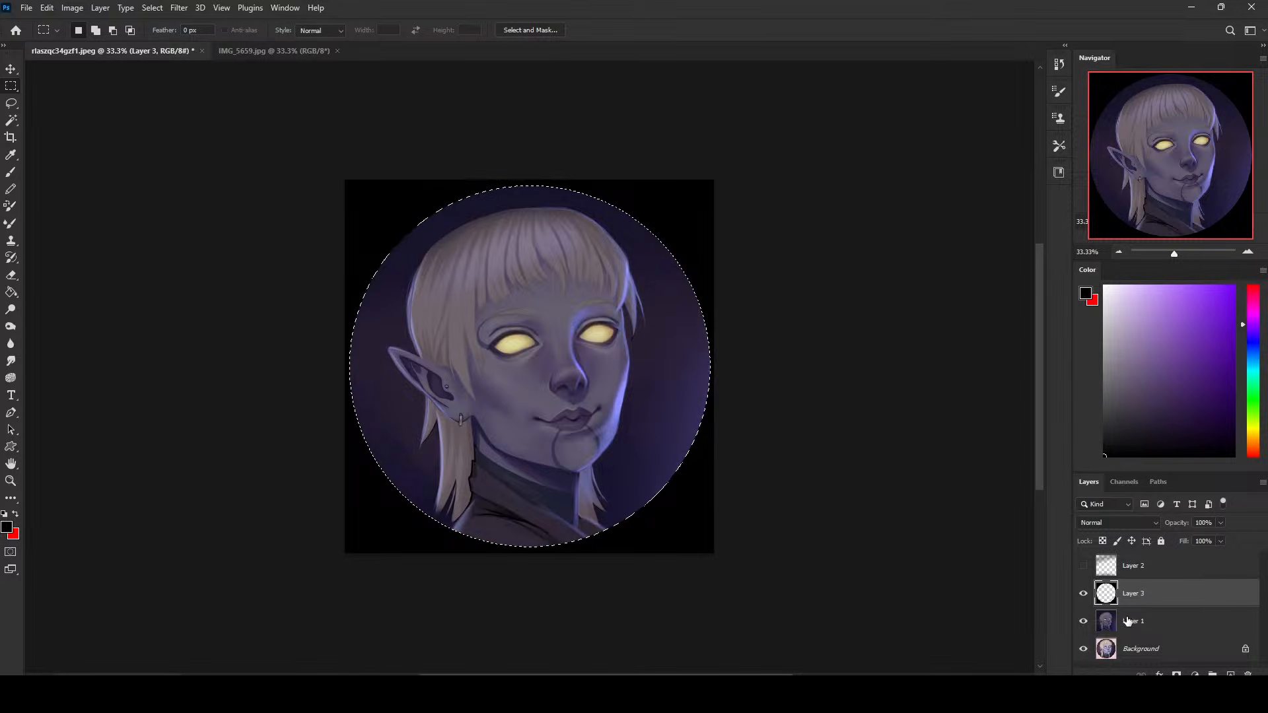
pyautogui.rightClick(625, 324)
pyautogui.click(658, 326)
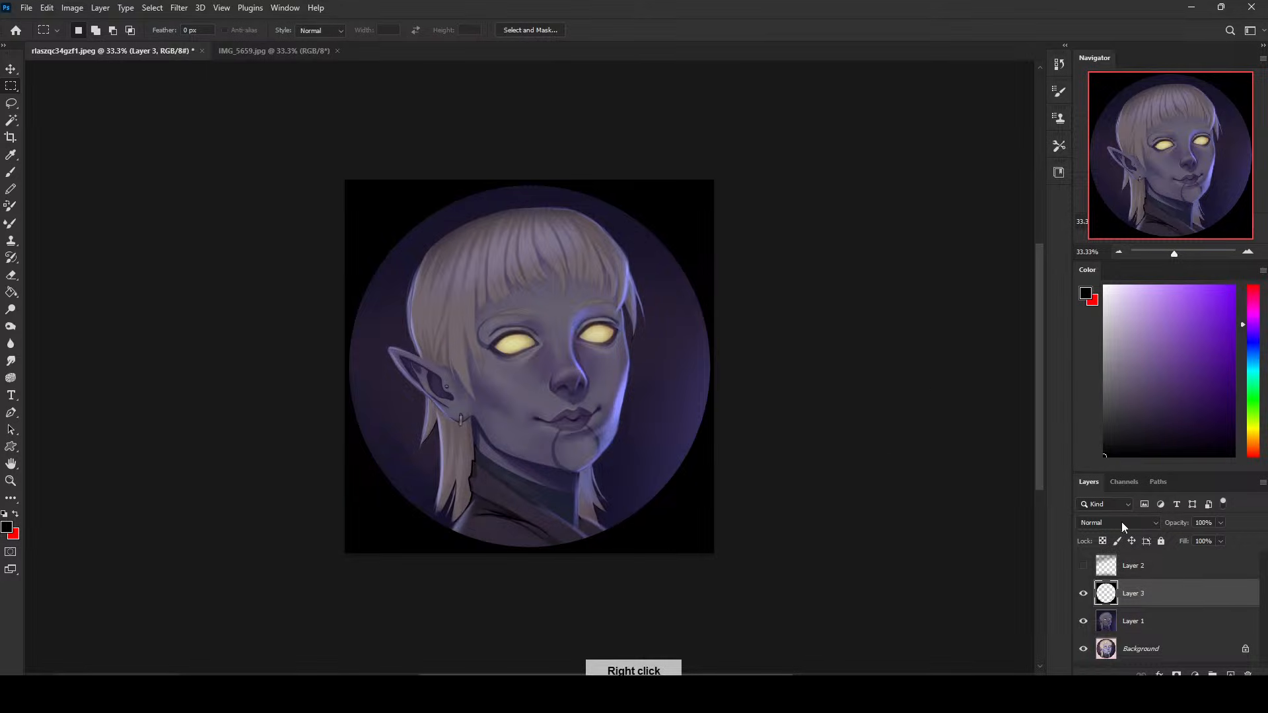
# - Duplicate Layer 1
pyautogui.click(1158, 617)
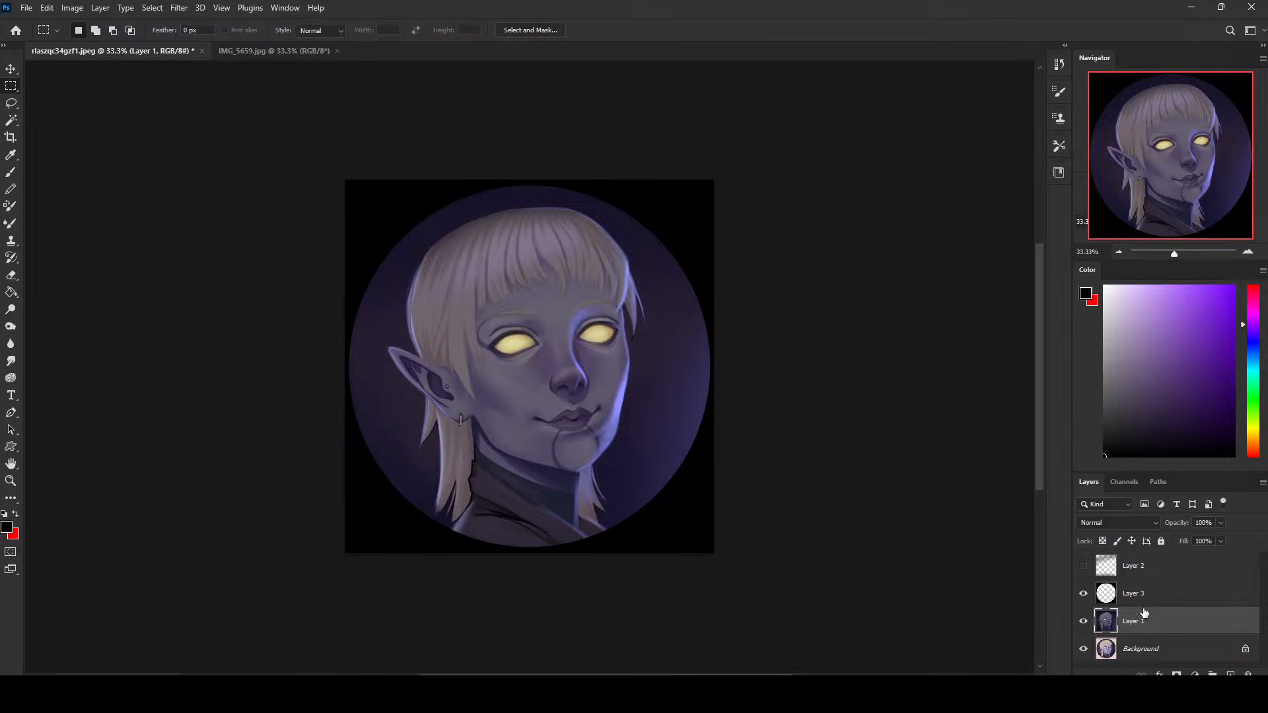
pyautogui.hotkey('ctrl', 'j')
# - Try Auto Contrast on the duplicated portrait layer
pyautogui.click(99, 8)
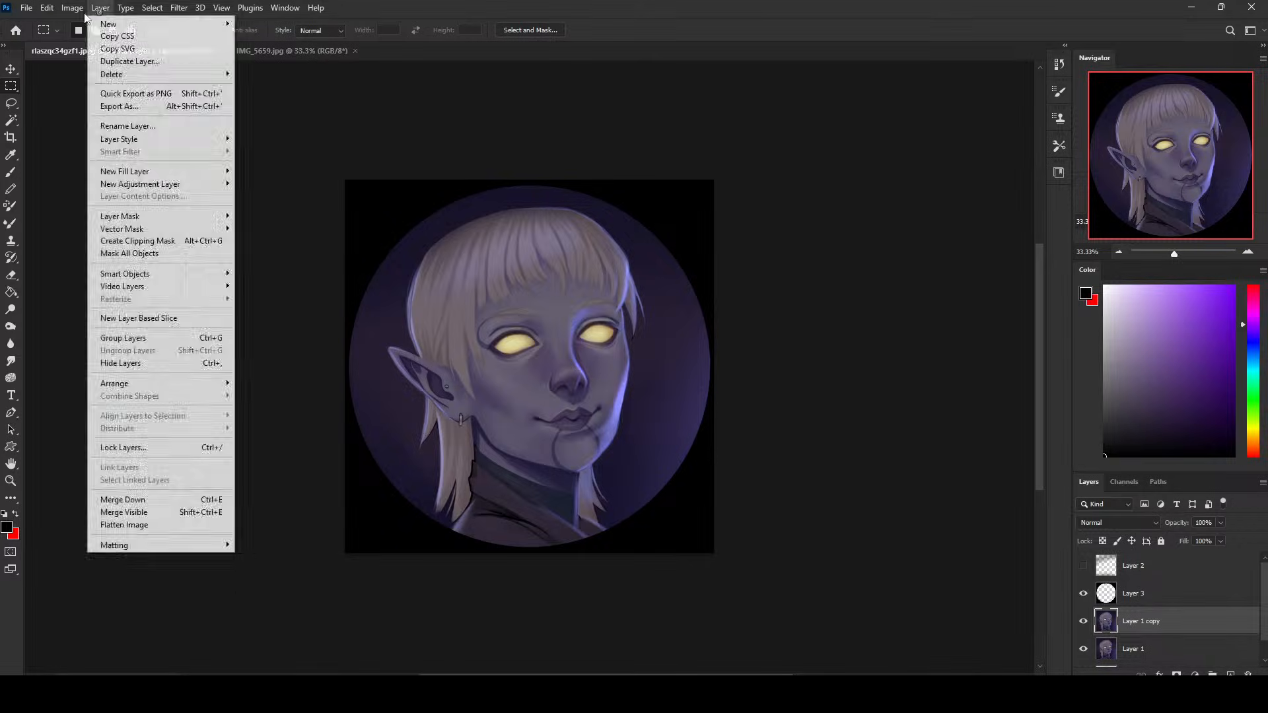
pyautogui.moveTo(73, 8)
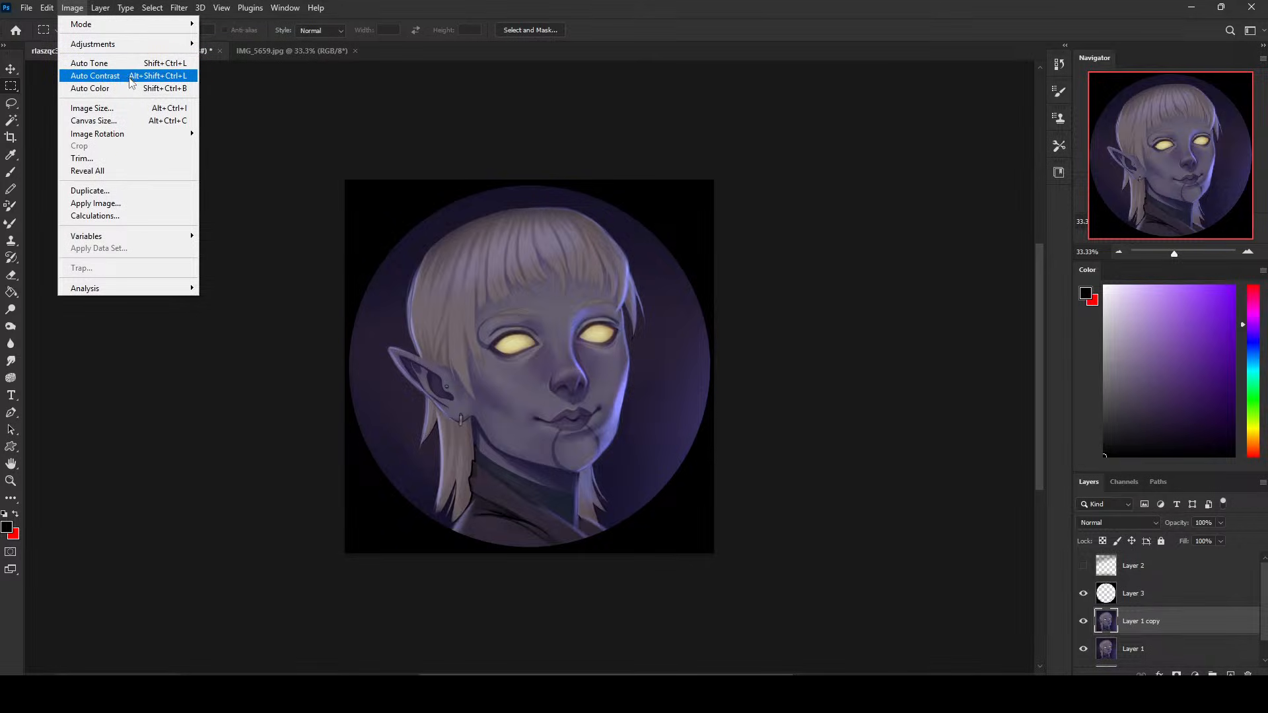
pyautogui.click(130, 80)
pyautogui.hotkey('ctrl', 'z')
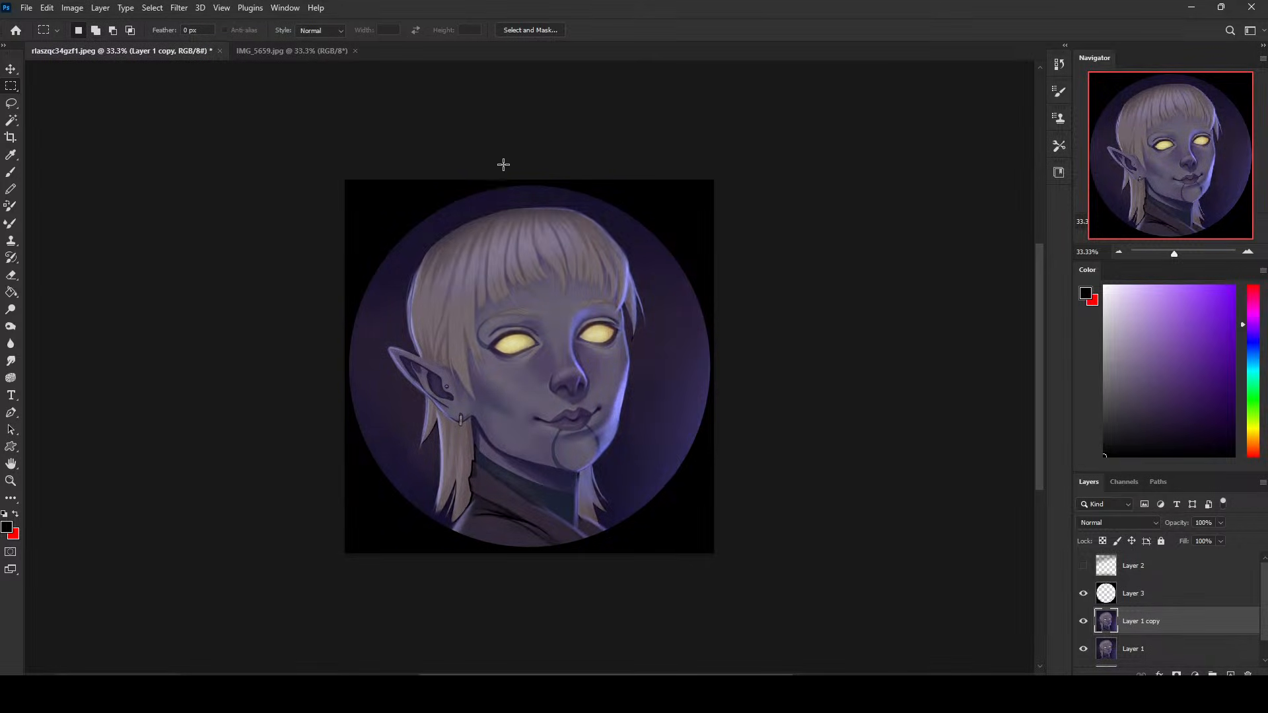
# - Increase the contrast of Layer 1 copy with an image adjustment
pyautogui.click(76, 8)
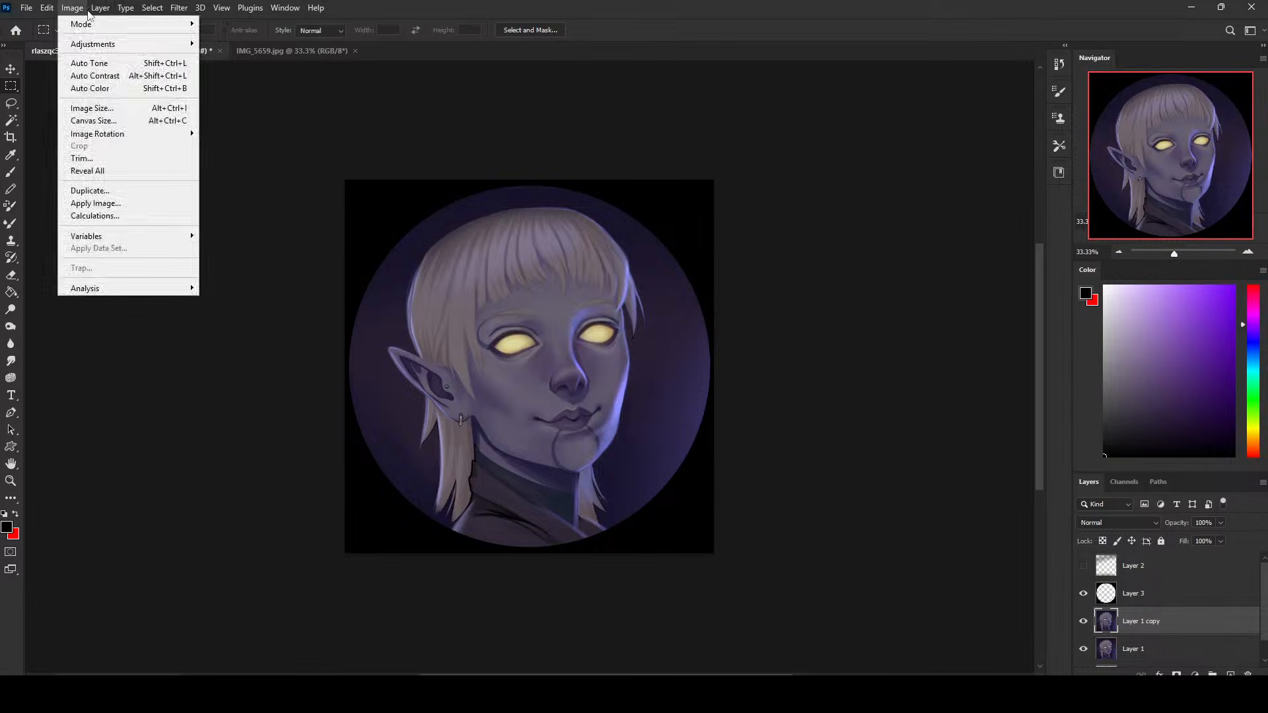
pyautogui.moveTo(186, 46)
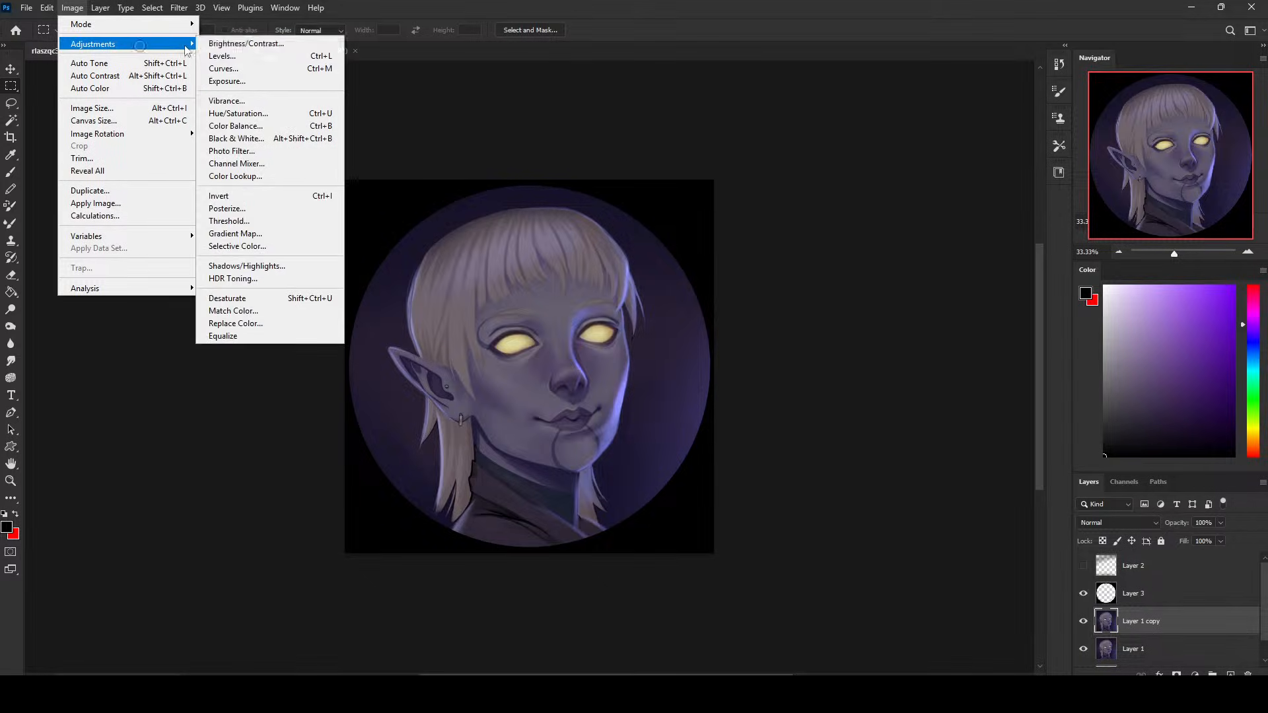
pyautogui.moveTo(626, 177); pyautogui.dragTo(900, 205)
pyautogui.moveTo(875, 277)
pyautogui.mouseDown()
pyautogui.moveTo(888, 276)
pyautogui.moveTo(867, 245)
pyautogui.moveTo(897, 278)
pyautogui.moveTo(886, 275)
pyautogui.mouseUp()
pyautogui.click(980, 227)
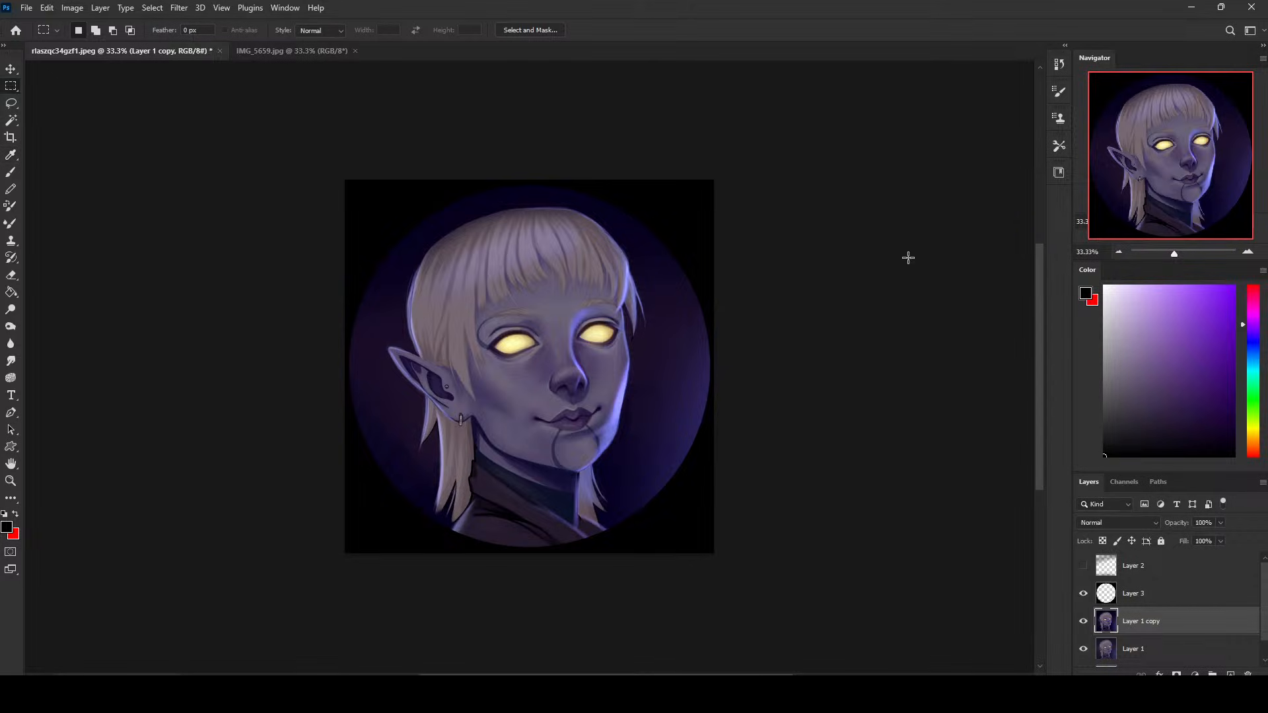
# - Toggle the visibility of Layer 1 copy and Layer 3 to compare the portrait with and without the contrast change and border
pyautogui.click(1082, 623)
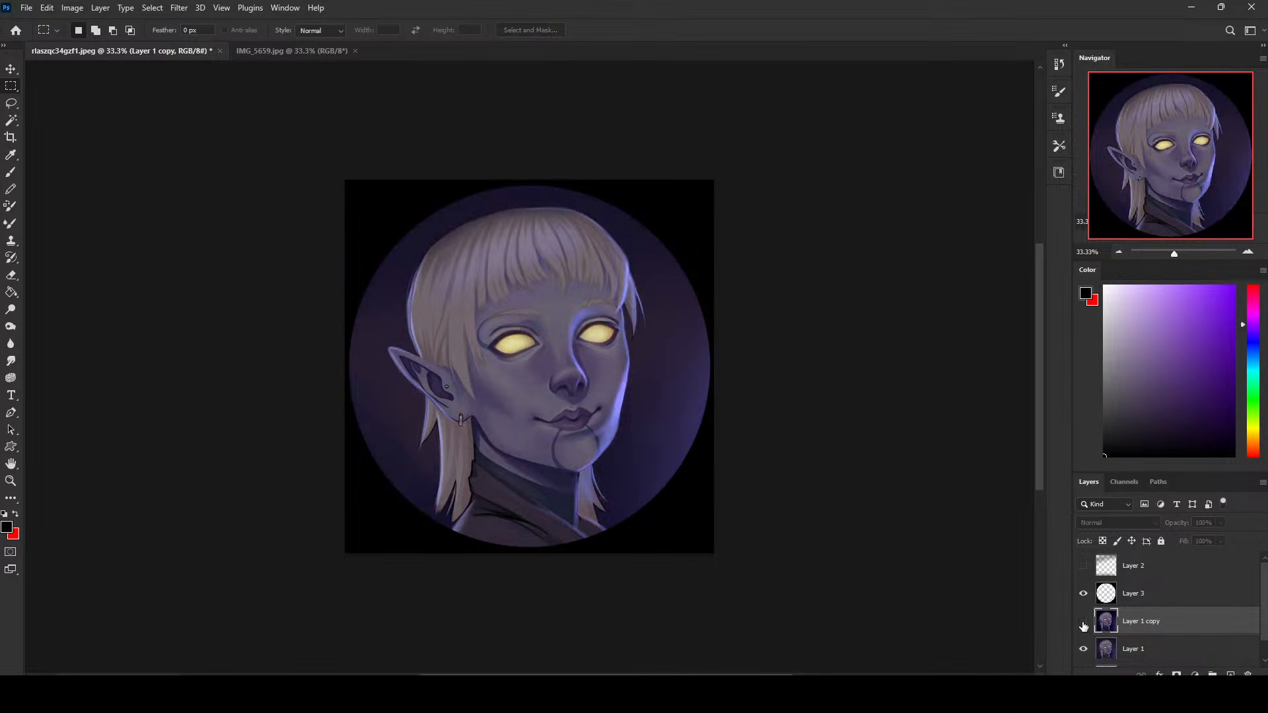
pyautogui.click(1083, 622)
pyautogui.click(1083, 624)
pyautogui.click(1083, 594)
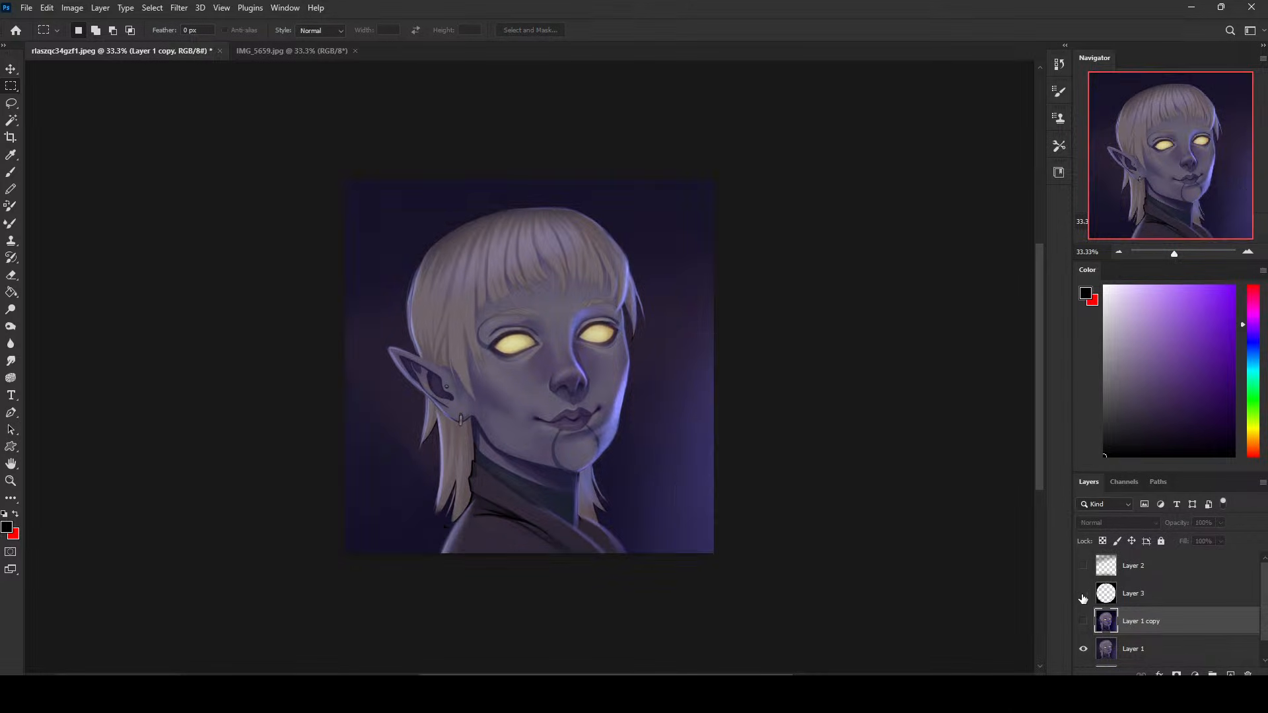
pyautogui.click(1083, 623)
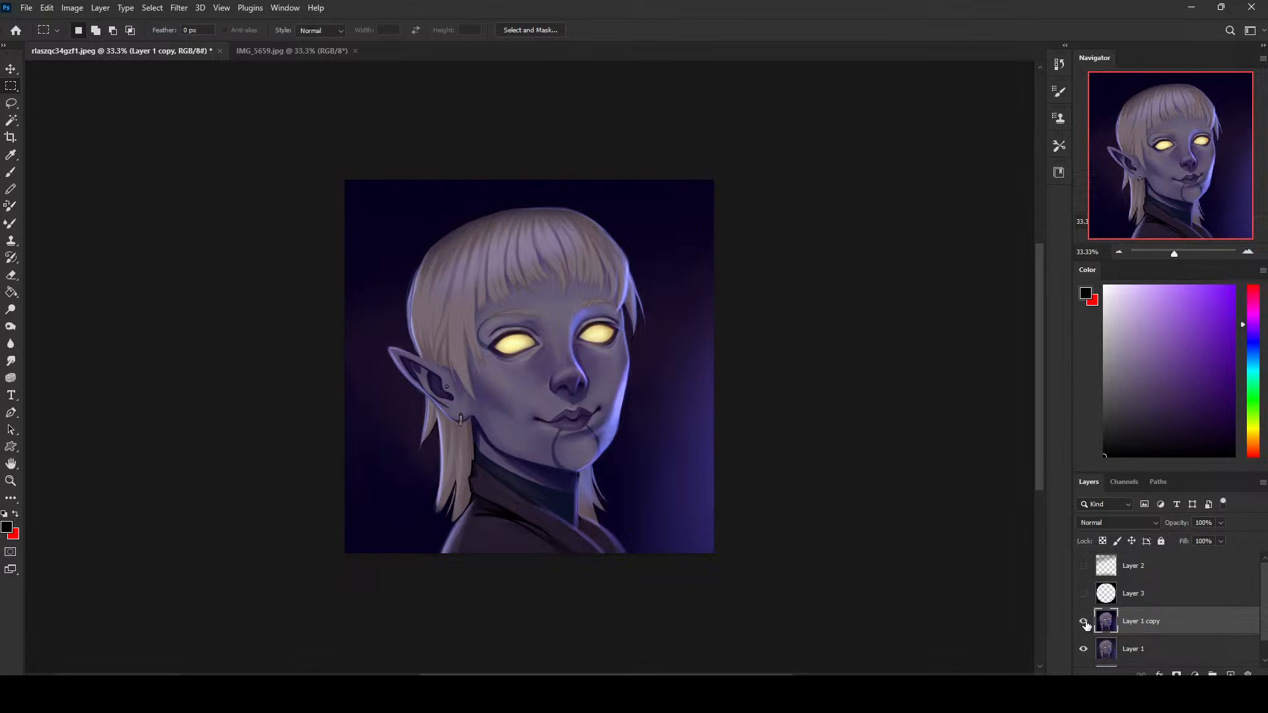
pyautogui.click(1083, 594)
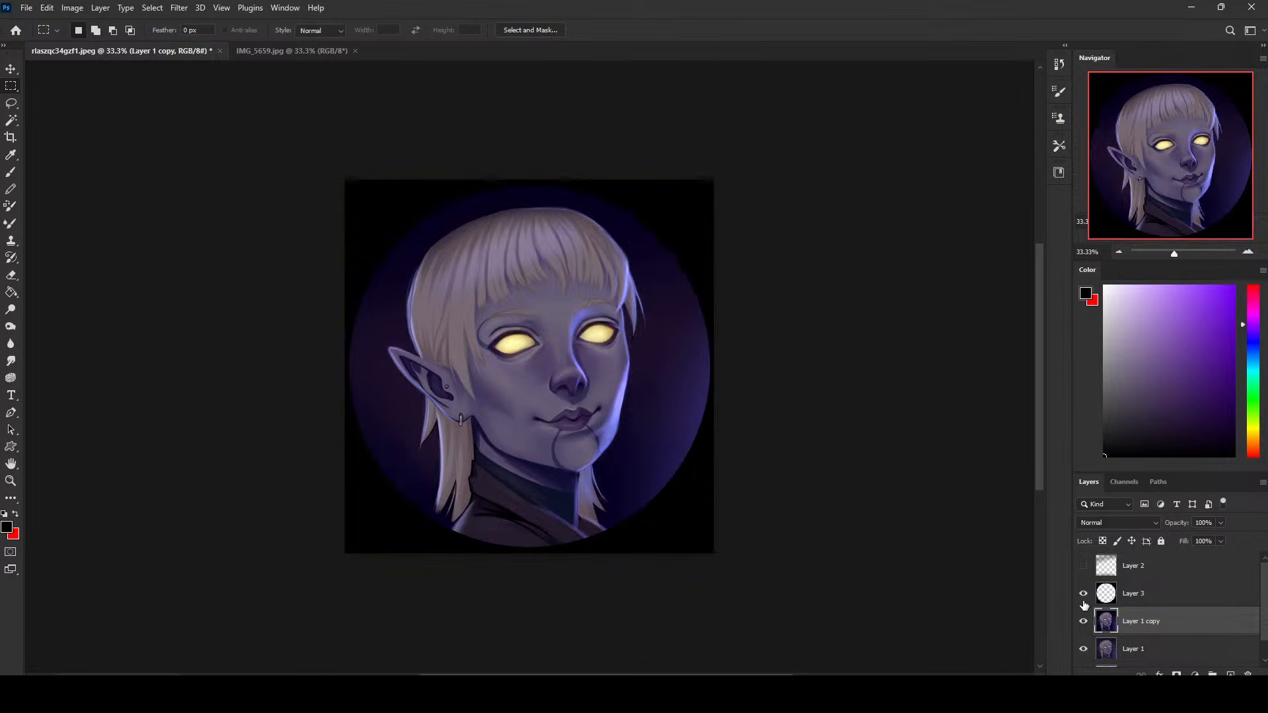
# - Turn the border on Layer 3 white by setting its Hue/Saturation lightness to +100
pyautogui.click(1147, 598)
pyautogui.hotkey('ctrl', 'u')
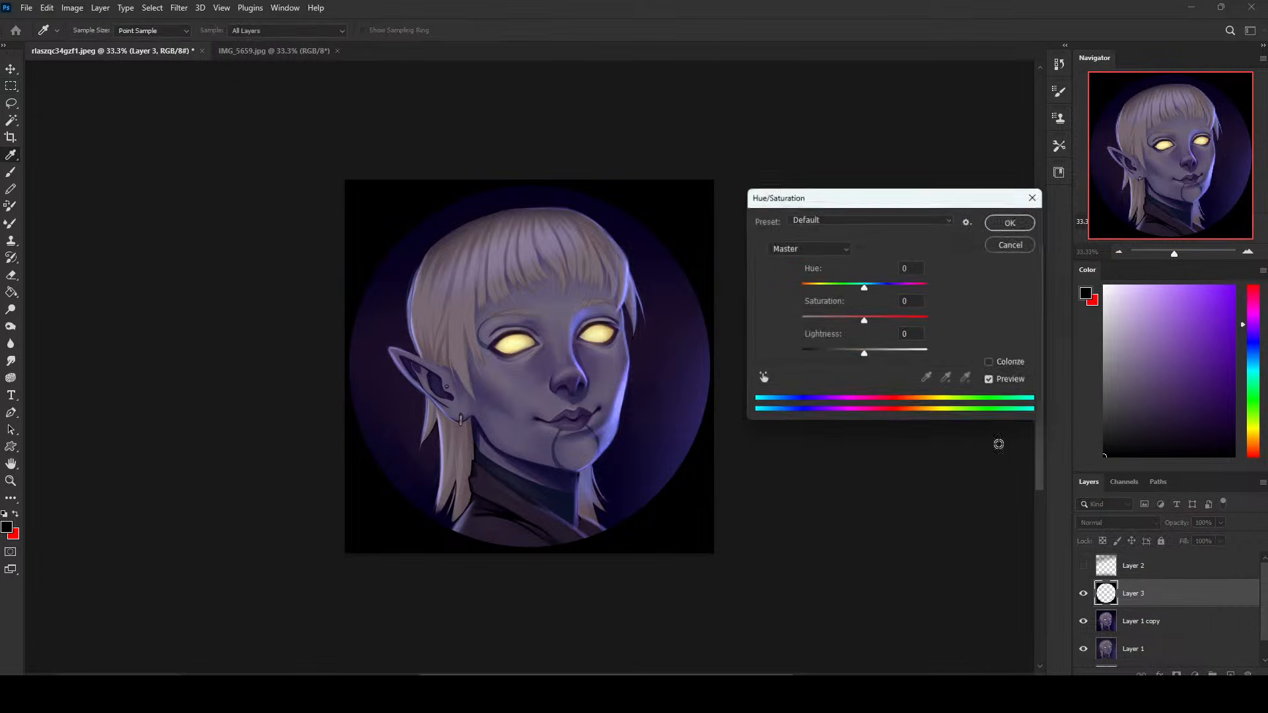
pyautogui.moveTo(858, 355); pyautogui.dragTo(939, 355)
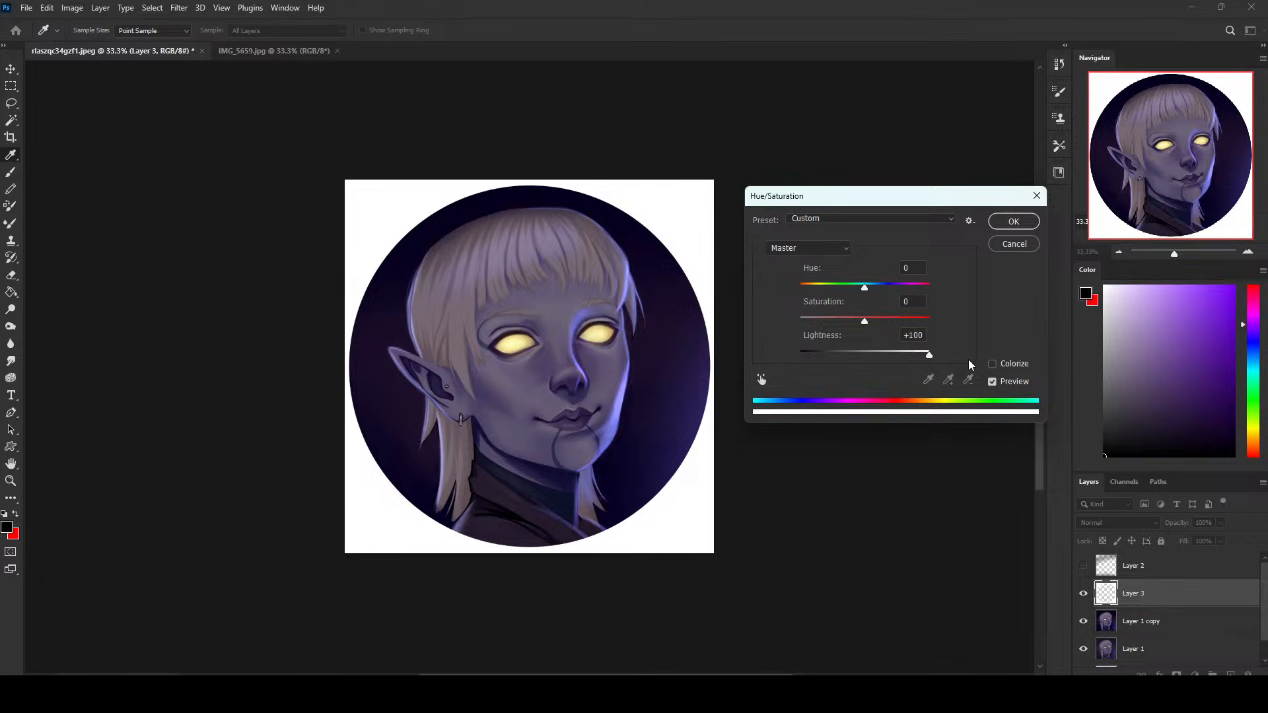
pyautogui.click(1014, 222)
pyautogui.press('m')
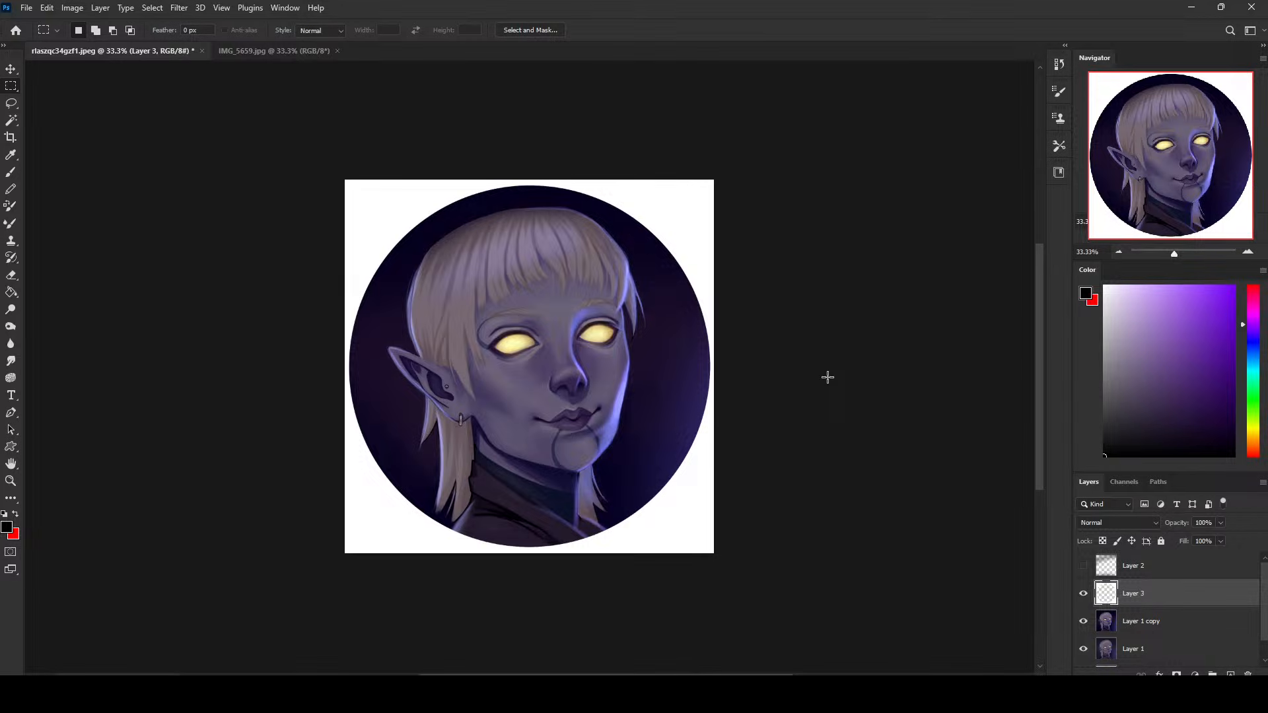
# - Hide all layers above the Background and show them again to compare the original with the reworked portrait
pyautogui.click(1163, 565)
pyautogui.moveTo(1217, 469); pyautogui.dragTo(1220, 393)
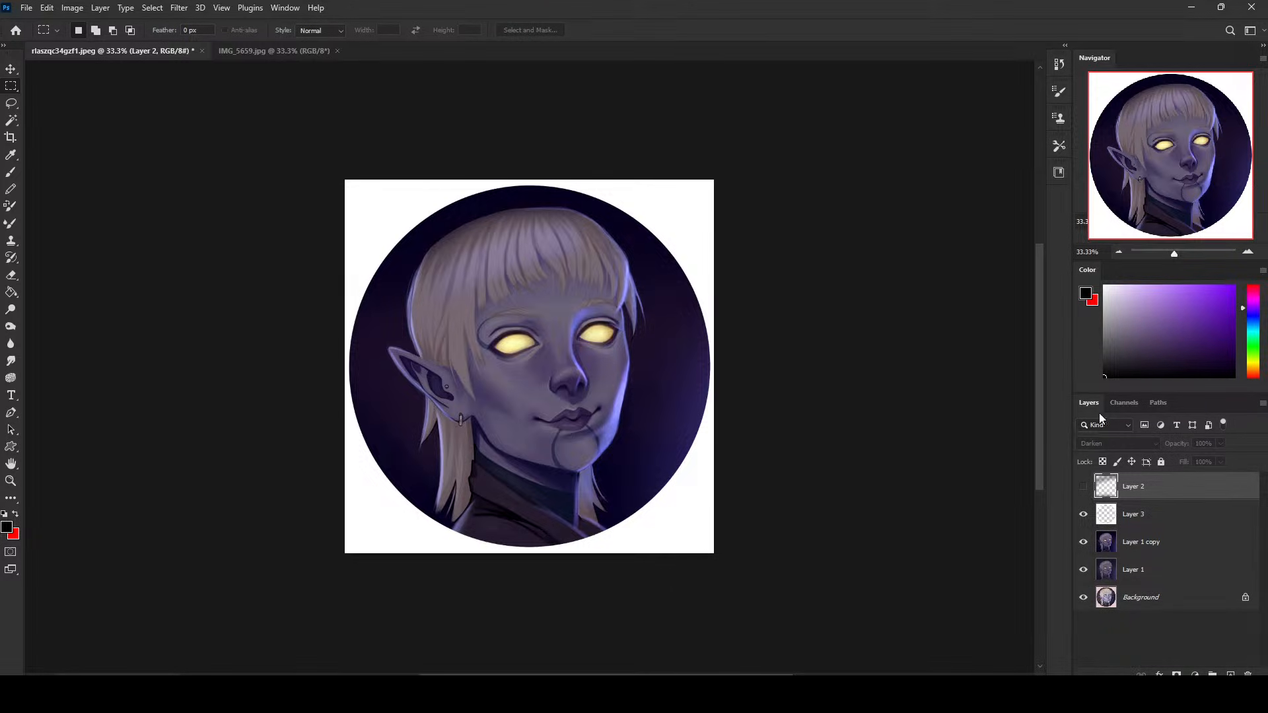
pyautogui.moveTo(1084, 569); pyautogui.dragTo(1083, 513)
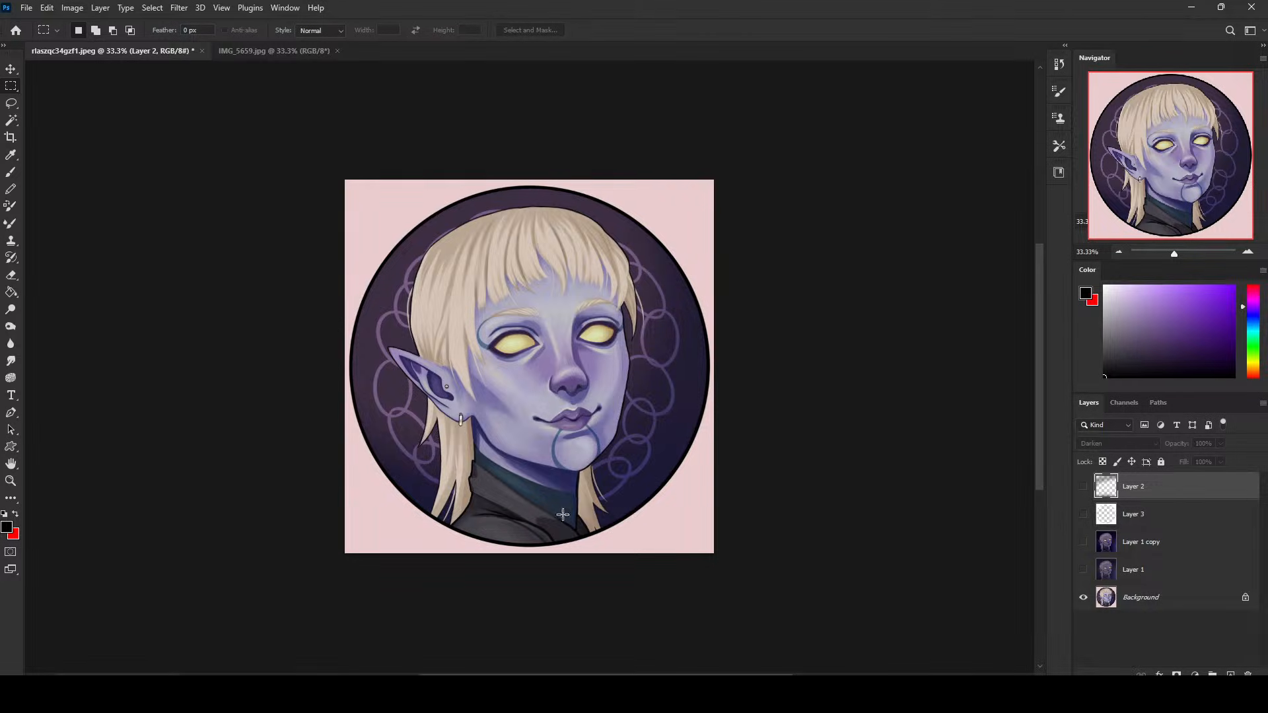
pyautogui.moveTo(1084, 572); pyautogui.dragTo(1126, 528)
# - Show the Darken-mode Layer 2 and place it beneath the white border on Layer 3
pyautogui.click(1083, 487)
pyautogui.click(1084, 515)
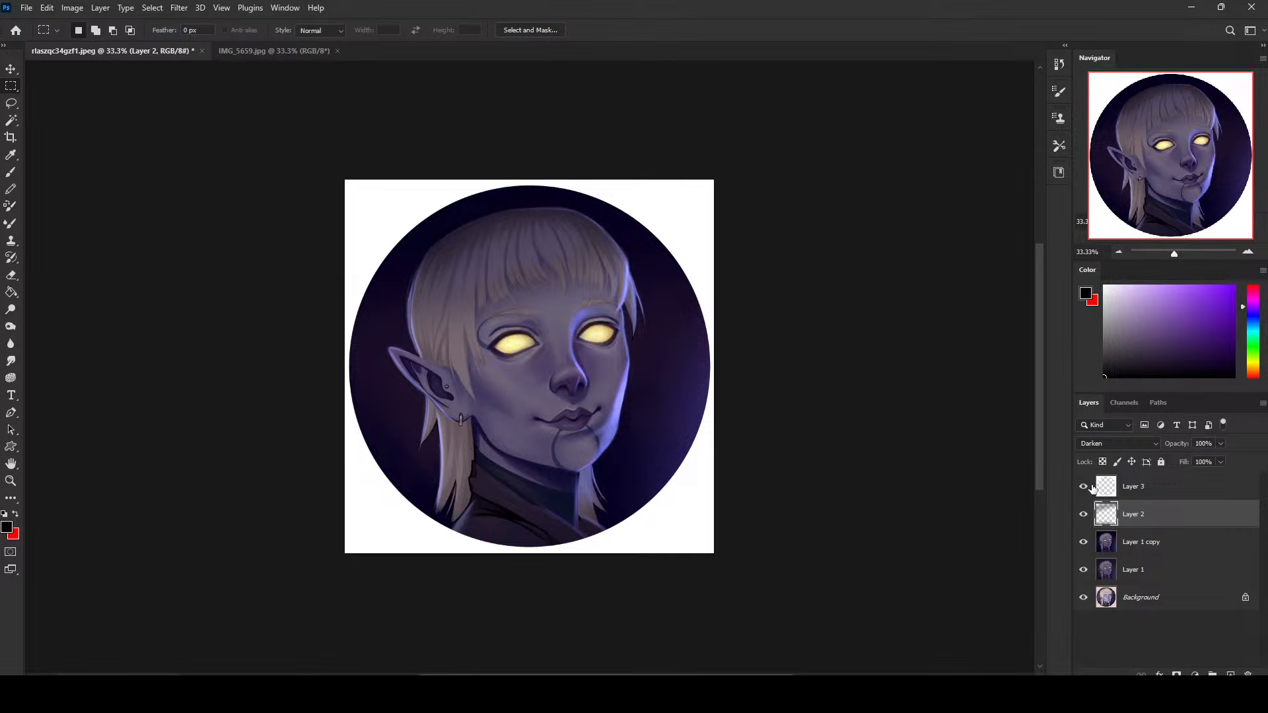
# - Switch to IMG_5659.jpg, add two empty layers and choose the 30 px brush from Istebraks Sketching Brushes
pyautogui.click(282, 53)
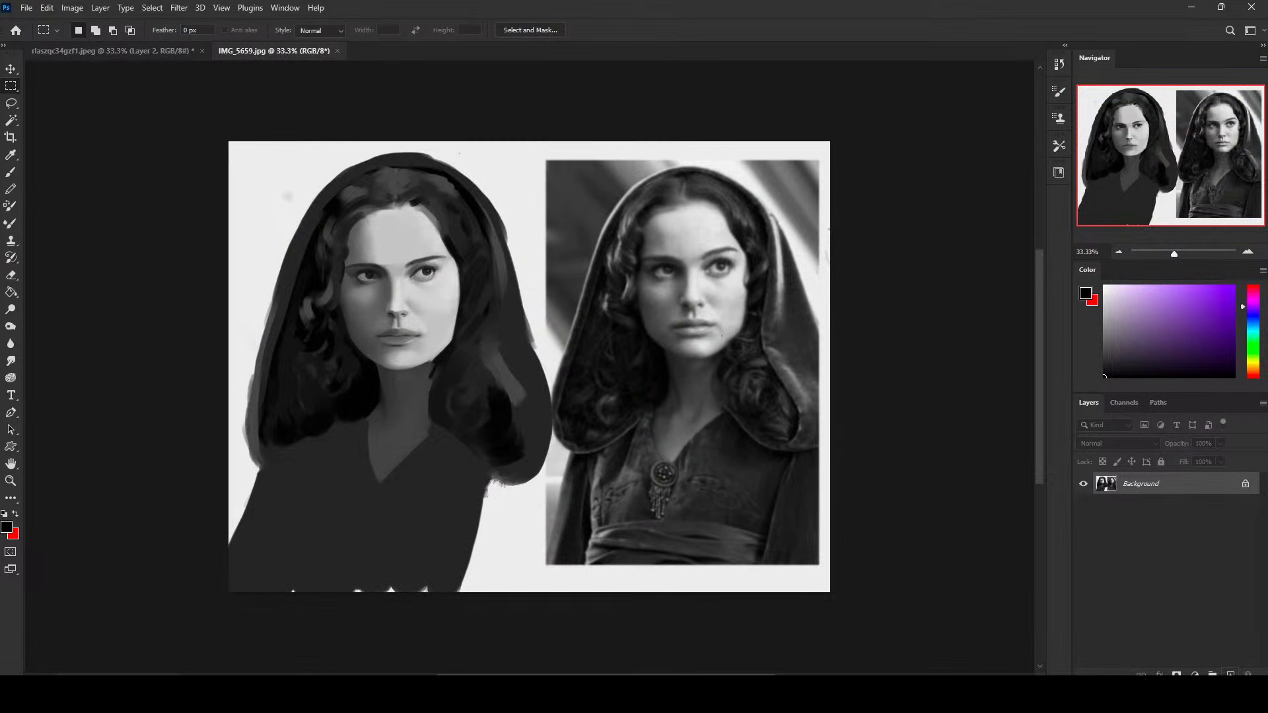
pyautogui.click(1230, 674)
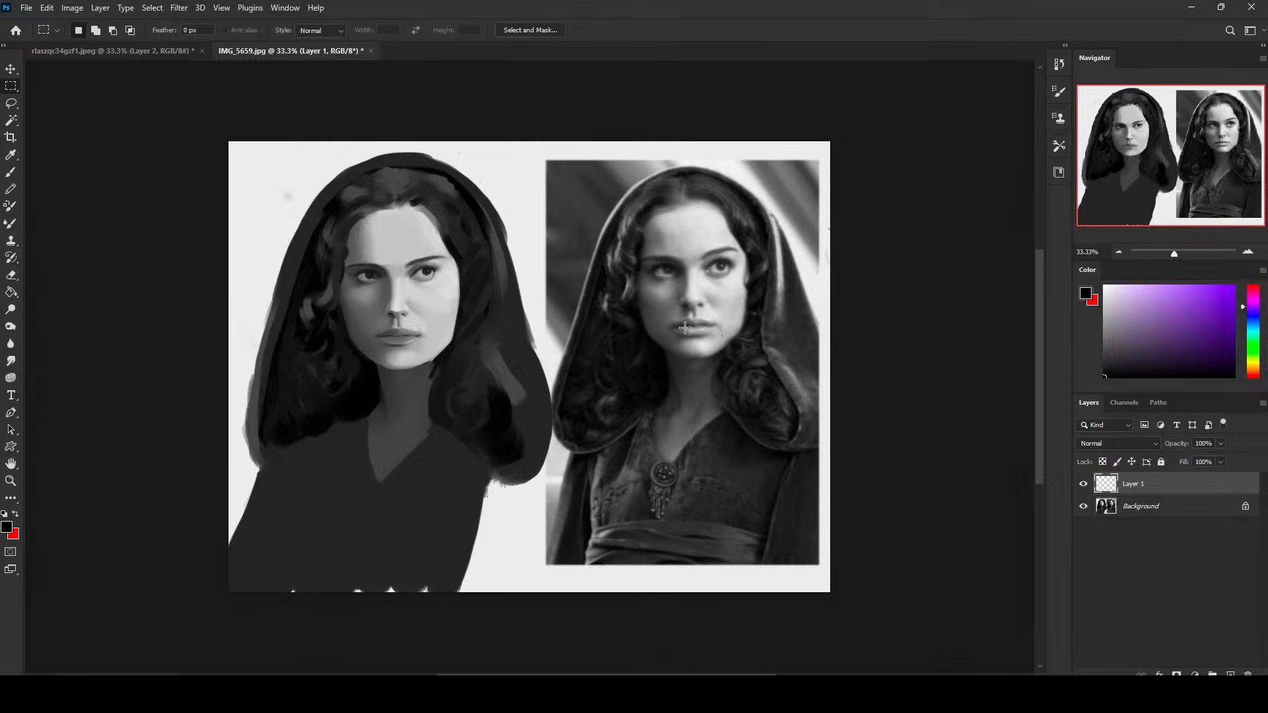
pyautogui.press('b')
pyautogui.rightClick(653, 290)
pyautogui.click(738, 572)
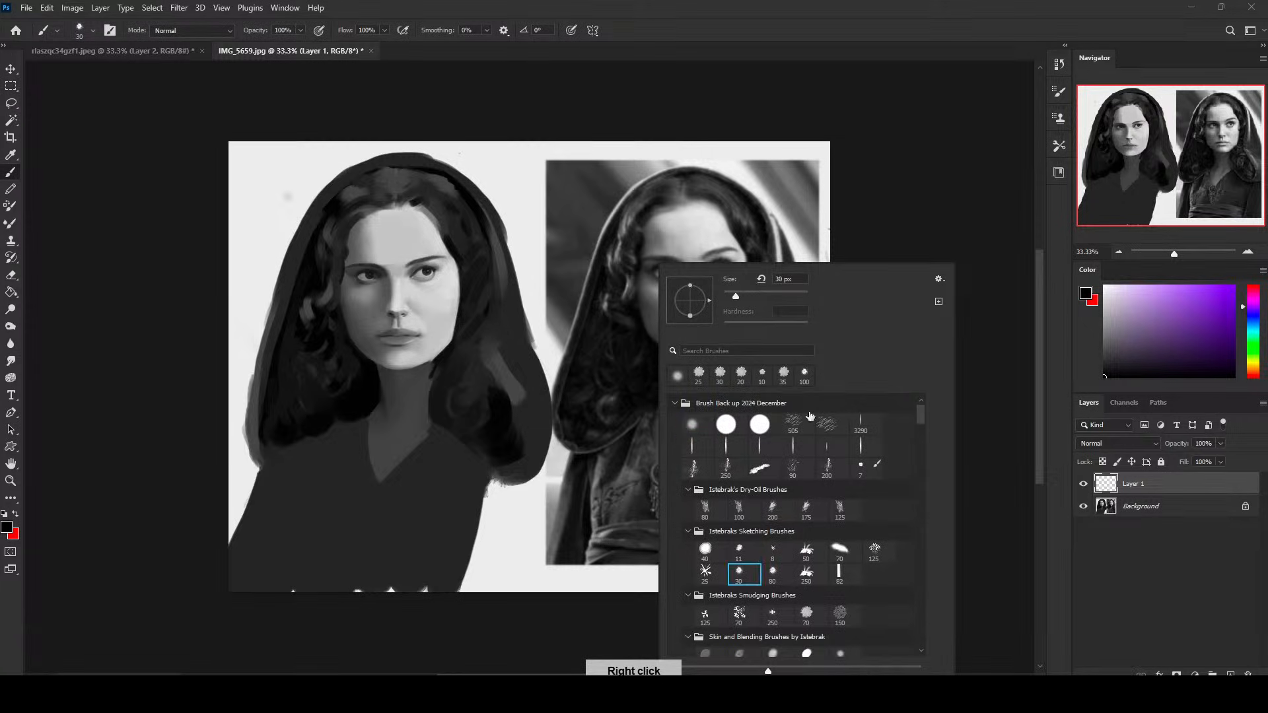
pyautogui.click(1231, 675)
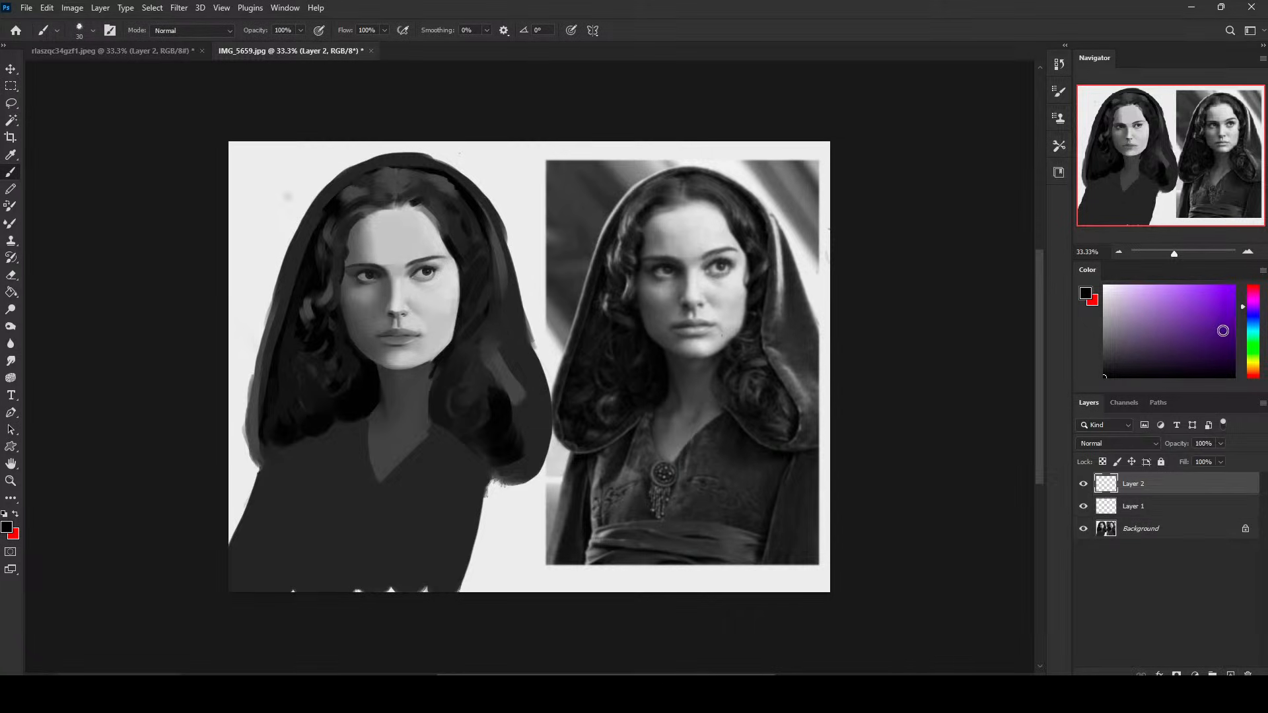
# - Draw red guides on the reference photo's face: a centre line, a line below the eyes and a brow line
pyautogui.click(1254, 287)
pyautogui.click(1233, 287)
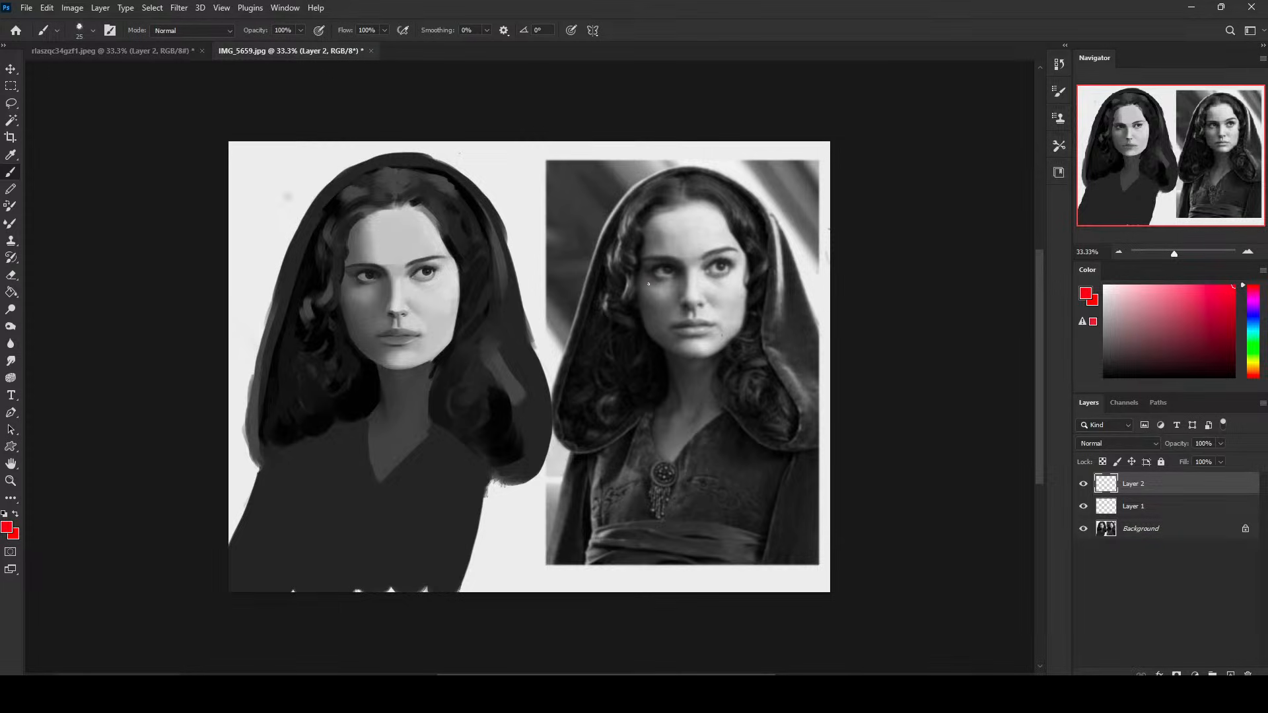
pyautogui.moveTo(646, 285); pyautogui.dragTo(760, 273)
pyautogui.hotkey('ctrl', 'z')
pyautogui.moveTo(636, 285); pyautogui.dragTo(782, 270)
pyautogui.hotkey('ctrl', 'z')
pyautogui.keyDown('shift'); pyautogui.click(697, 361); pyautogui.keyUp('shift')
pyautogui.hotkey('ctrl', 'z')
pyautogui.keyDown('shift'); pyautogui.click(698, 357); pyautogui.keyUp('shift')
pyautogui.keyDown('shift'); pyautogui.click(751, 272); pyautogui.keyUp('shift')
pyautogui.hotkey('ctrl', 'z')
pyautogui.keyDown('shift'); pyautogui.click(752, 273); pyautogui.keyUp('shift')
pyautogui.keyDown('shift'); pyautogui.click(741, 245); pyautogui.keyUp('shift')
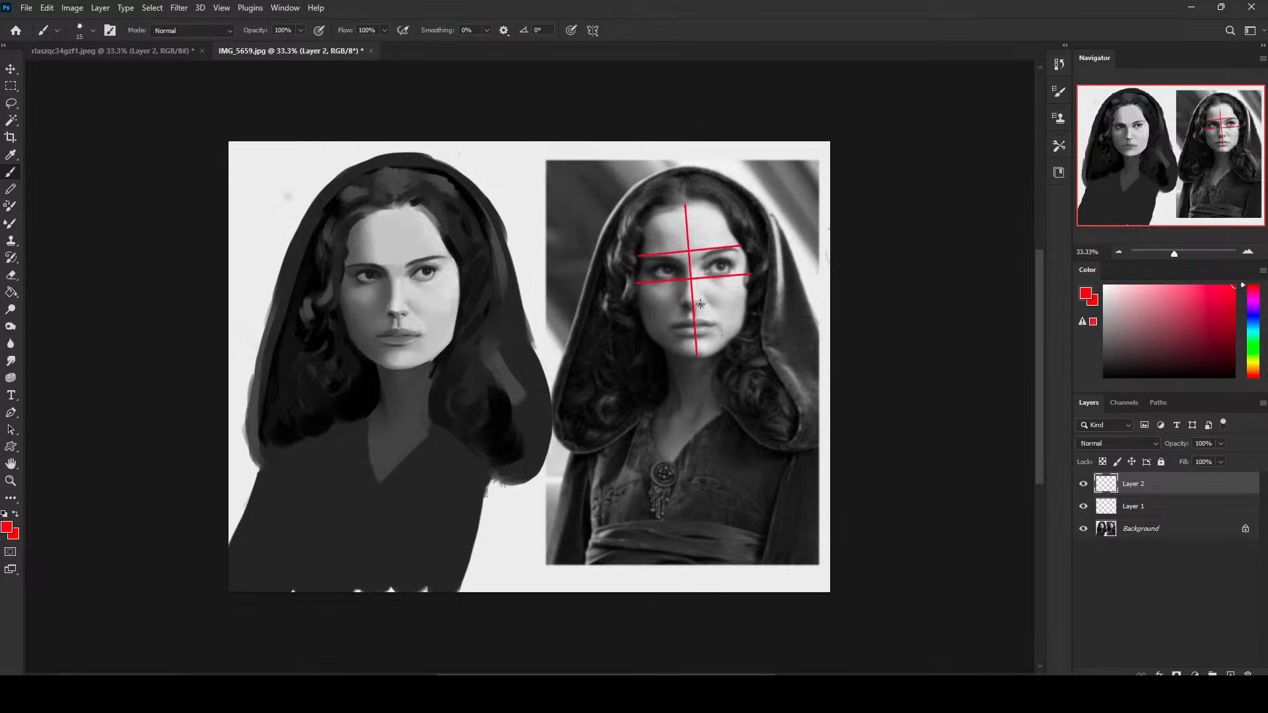
# - Add red guides at the photo's nose base and mouth, plus vertical lines down from the far eye's inner and outer corners
pyautogui.click(679, 304)
pyautogui.keyDown('shift'); pyautogui.click(707, 302); pyautogui.keyUp('shift')
pyautogui.keyDown('shift'); pyautogui.click(718, 328); pyautogui.keyUp('shift')
pyautogui.keyDown('shift'); pyautogui.click(712, 352); pyautogui.keyUp('shift')
pyautogui.keyDown('shift'); pyautogui.click(733, 336); pyautogui.keyUp('shift')
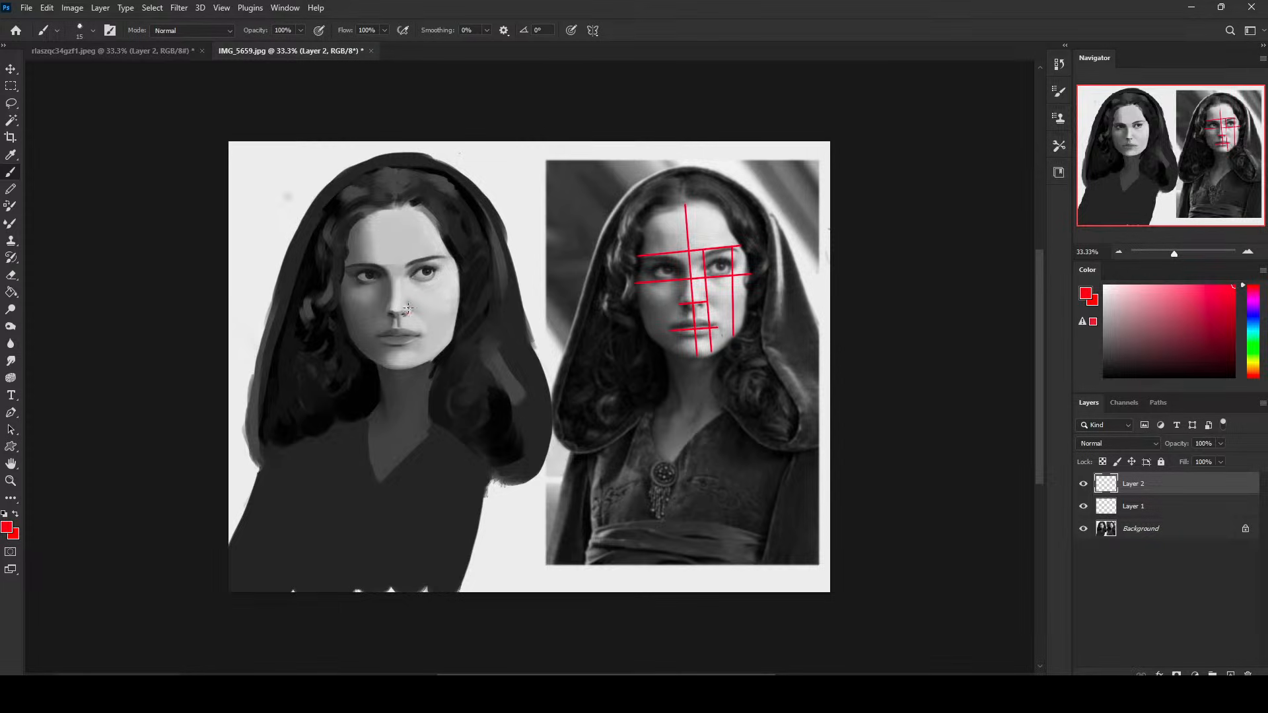
# - Draw red vertical alignment lines on the painted face beside the nose and mouth corner, and mark the mouth corner on the photo
pyautogui.keyDown('shift'); pyautogui.click(407, 263); pyautogui.keyUp('shift')
pyautogui.keyDown('shift'); pyautogui.click(411, 369); pyautogui.keyUp('shift')
pyautogui.moveTo(714, 292); pyautogui.dragTo(718, 338)
pyautogui.moveTo(421, 303); pyautogui.dragTo(422, 358)
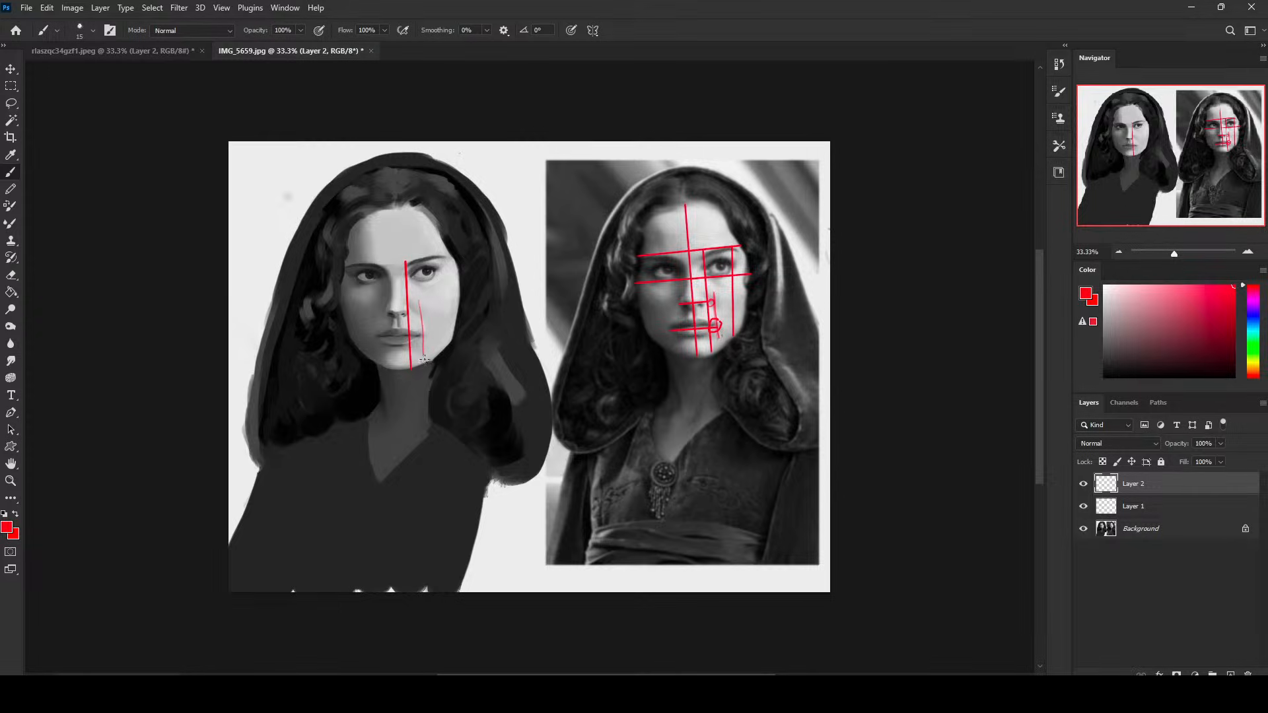
pyautogui.hotkey('ctrl', 'z')
pyautogui.moveTo(418, 303); pyautogui.dragTo(418, 363)
pyautogui.hotkey('ctrl', 'z')
pyautogui.hotkey('ctrl', 'z')
pyautogui.hotkey('ctrl', 'z')
pyautogui.moveTo(418, 306); pyautogui.dragTo(421, 365)
pyautogui.hotkey('ctrl', 'z')
pyautogui.hotkey('ctrl', 'z')
pyautogui.moveTo(418, 304); pyautogui.dragTo(421, 362)
# - Mark the gap between the far eye and face edge on both faces in red and blue, and delete both annotation layers
pyautogui.moveTo(748, 253)
pyautogui.mouseDown()
pyautogui.moveTo(747, 275)
pyautogui.moveTo(726, 265)
pyautogui.mouseUp()
pyautogui.moveTo(436, 255)
pyautogui.mouseDown()
pyautogui.moveTo(436, 288)
pyautogui.moveTo(458, 288)
pyautogui.moveTo(440, 270)
pyautogui.mouseUp()
pyautogui.click(1253, 323)
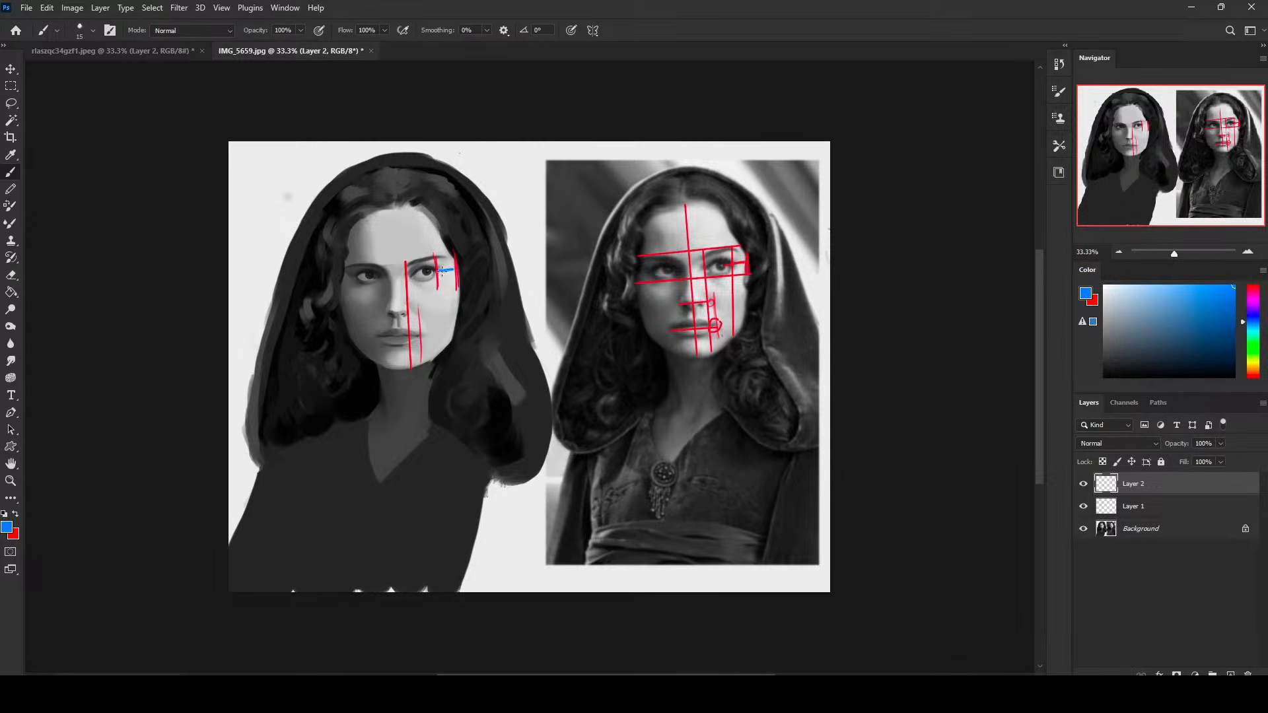
pyautogui.moveTo(747, 260); pyautogui.dragTo(742, 260)
pyautogui.moveTo(444, 263); pyautogui.dragTo(440, 267)
pyautogui.click(1248, 674)
pyautogui.click(1247, 674)
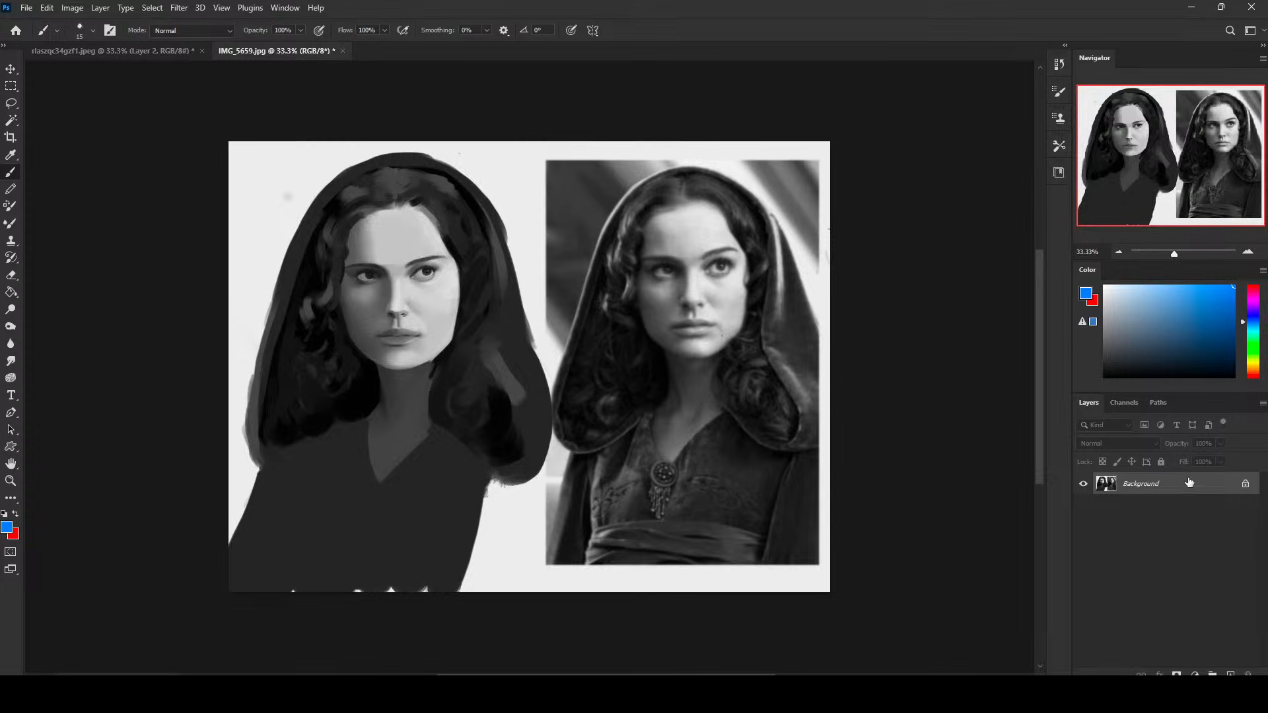
# - Sketch a blue grid of tilted horizontal and vertical guidelines over the reference photo's face
pyautogui.moveTo(688, 193); pyautogui.dragTo(695, 369)
pyautogui.moveTo(657, 279); pyautogui.dragTo(776, 267)
pyautogui.moveTo(635, 333); pyautogui.dragTo(765, 317)
pyautogui.moveTo(751, 254); pyautogui.dragTo(753, 341)
pyautogui.moveTo(638, 258)
pyautogui.mouseDown()
pyautogui.moveTo(649, 358)
pyautogui.moveTo(662, 352)
pyautogui.mouseUp()
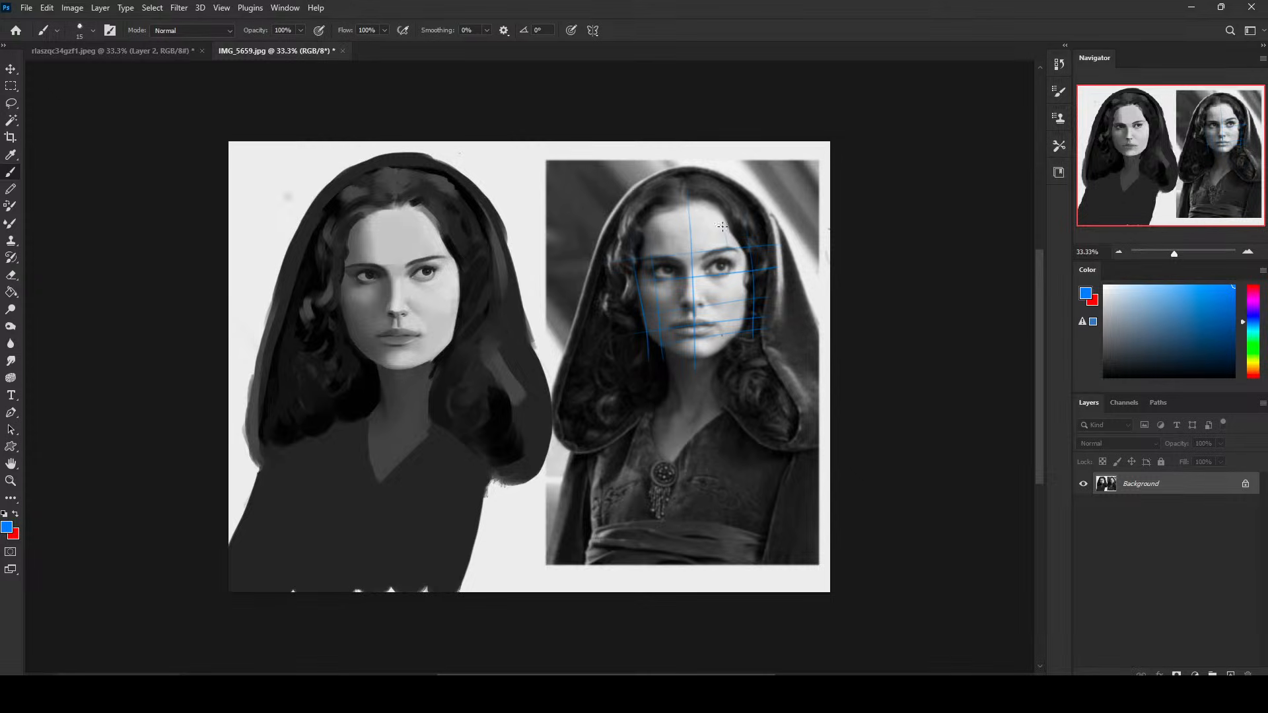
pyautogui.moveTo(734, 270); pyautogui.dragTo(741, 327)
# - Try blue construction lines on the painted face, and undo all the blue guidelines
pyautogui.moveTo(432, 241)
pyautogui.mouseDown()
pyautogui.moveTo(401, 259)
pyautogui.moveTo(422, 240)
pyautogui.mouseUp()
pyautogui.moveTo(344, 280); pyautogui.dragTo(395, 279)
pyautogui.moveTo(413, 362); pyautogui.dragTo(363, 291)
pyautogui.hotkey('ctrl', 'z')
pyautogui.hotkey('ctrl', 'z')
pyautogui.hotkey('ctrl', 'z')
pyautogui.hotkey('ctrl', 'z')
pyautogui.hotkey('ctrl', 'z')
pyautogui.hotkey('ctrl', 'z')
pyautogui.hotkey('ctrl', 'z')
pyautogui.hotkey('ctrl', 'z')
pyautogui.hotkey('ctrl', 'z')
pyautogui.hotkey('ctrl', 'z')
pyautogui.hotkey('ctrl', 'z')
pyautogui.hotkey('ctrl', 'z')
# - Sketch a blue diagram between the two images with a filled oval at each end, a row of boxes and connecting arrows
pyautogui.moveTo(470, 193); pyautogui.dragTo(472, 187)
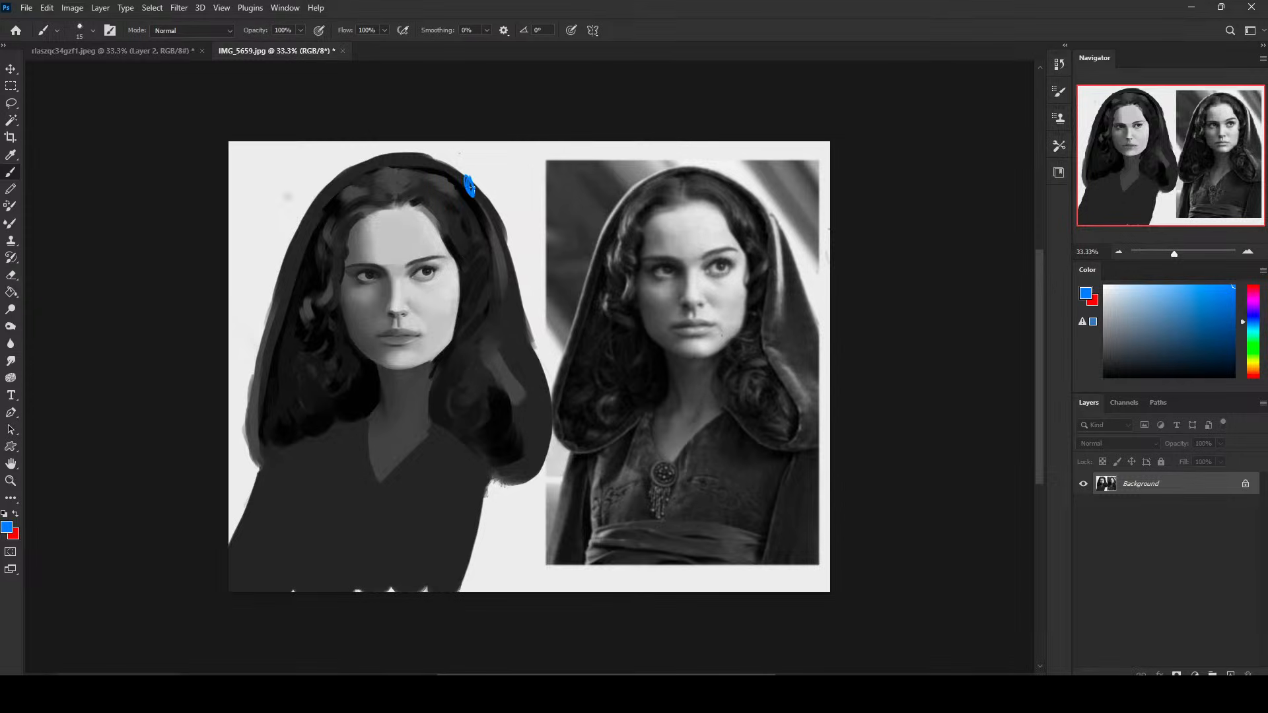
pyautogui.moveTo(574, 170)
pyautogui.mouseDown()
pyautogui.moveTo(582, 195)
pyautogui.moveTo(580, 166)
pyautogui.moveTo(578, 192)
pyautogui.moveTo(538, 197)
pyautogui.moveTo(502, 165)
pyautogui.moveTo(502, 199)
pyautogui.moveTo(487, 170)
pyautogui.moveTo(484, 191)
pyautogui.mouseUp()
pyautogui.keyDown('shift'); pyautogui.click(582, 177); pyautogui.keyUp('shift')
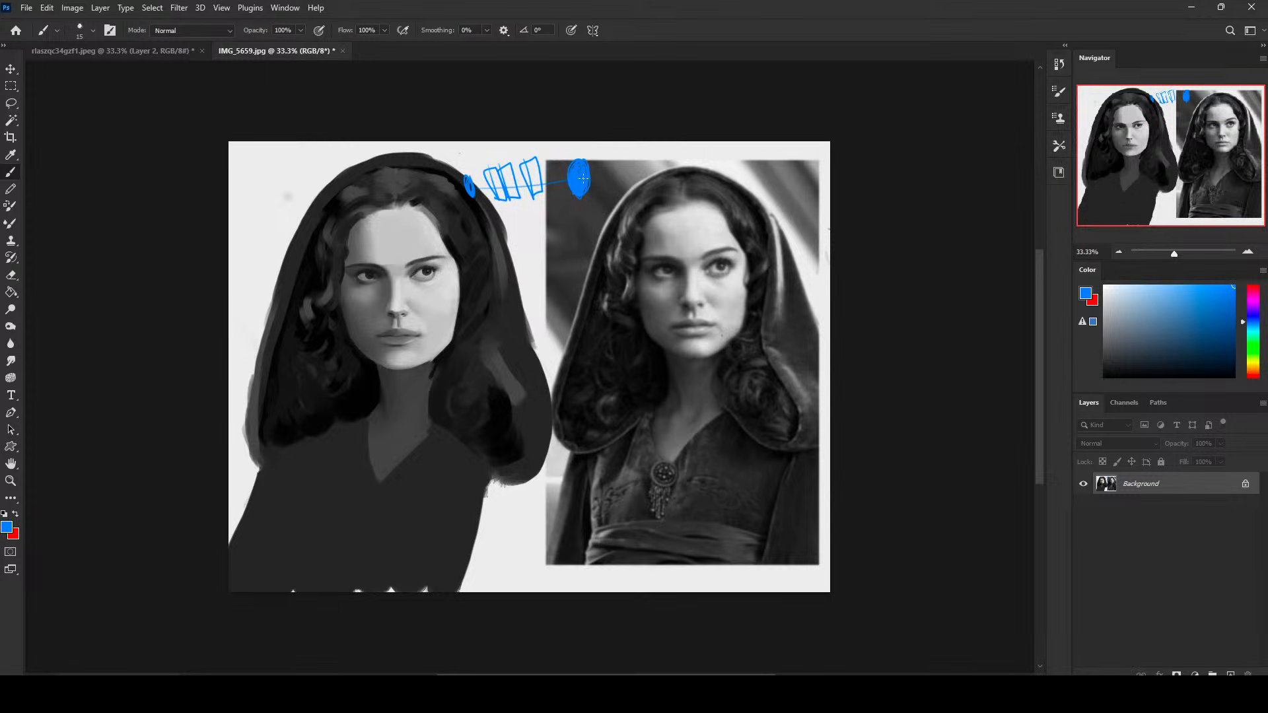
pyautogui.hotkey('ctrl', 'z')
pyautogui.moveTo(603, 142)
pyautogui.mouseDown()
pyautogui.moveTo(550, 177)
pyautogui.moveTo(567, 171)
pyautogui.moveTo(519, 180)
pyautogui.moveTo(542, 157)
pyautogui.moveTo(482, 162)
pyautogui.moveTo(499, 175)
pyautogui.mouseUp()
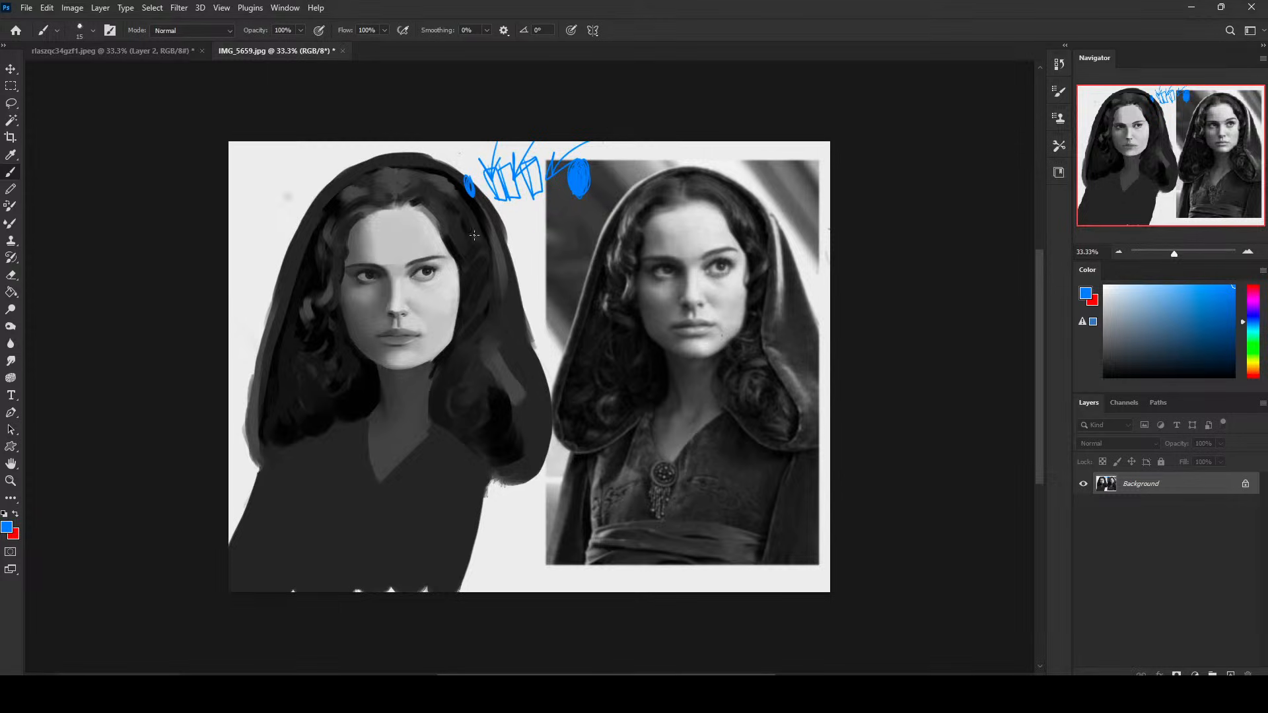
# - Extend the blue diagram between the two images with curved strokes below the boxes, and undo the whole diagram
pyautogui.moveTo(474, 235)
pyautogui.mouseDown()
pyautogui.moveTo(484, 202)
pyautogui.moveTo(525, 191)
pyautogui.moveTo(531, 204)
pyautogui.moveTo(558, 202)
pyautogui.mouseUp()
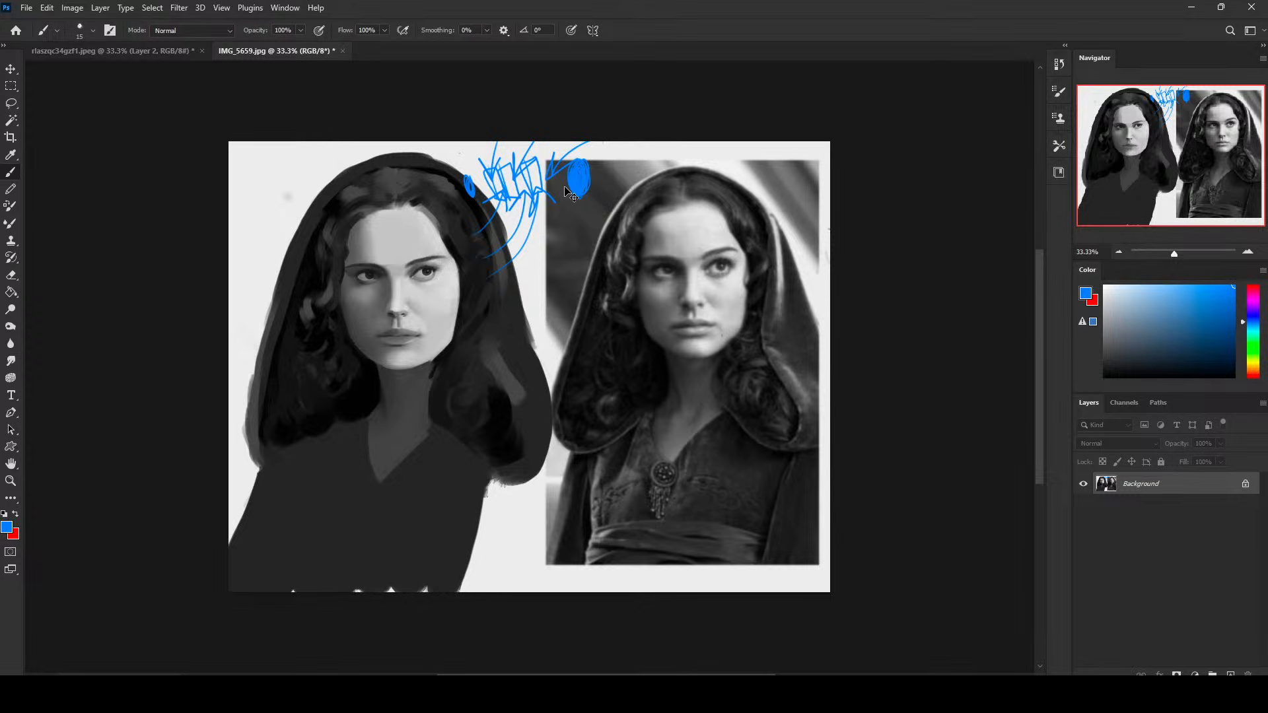
pyautogui.hotkey('ctrl', 'z')
pyautogui.hotkey('ctrl', 'z')
pyautogui.hotkey('ctrl', 'z')
pyautogui.hotkey('ctrl', 'z')
pyautogui.hotkey('ctrl', 'z')
pyautogui.hotkey('ctrl', 'z')
pyautogui.hotkey('ctrl', 'z')
pyautogui.hotkey('ctrl', 'z')
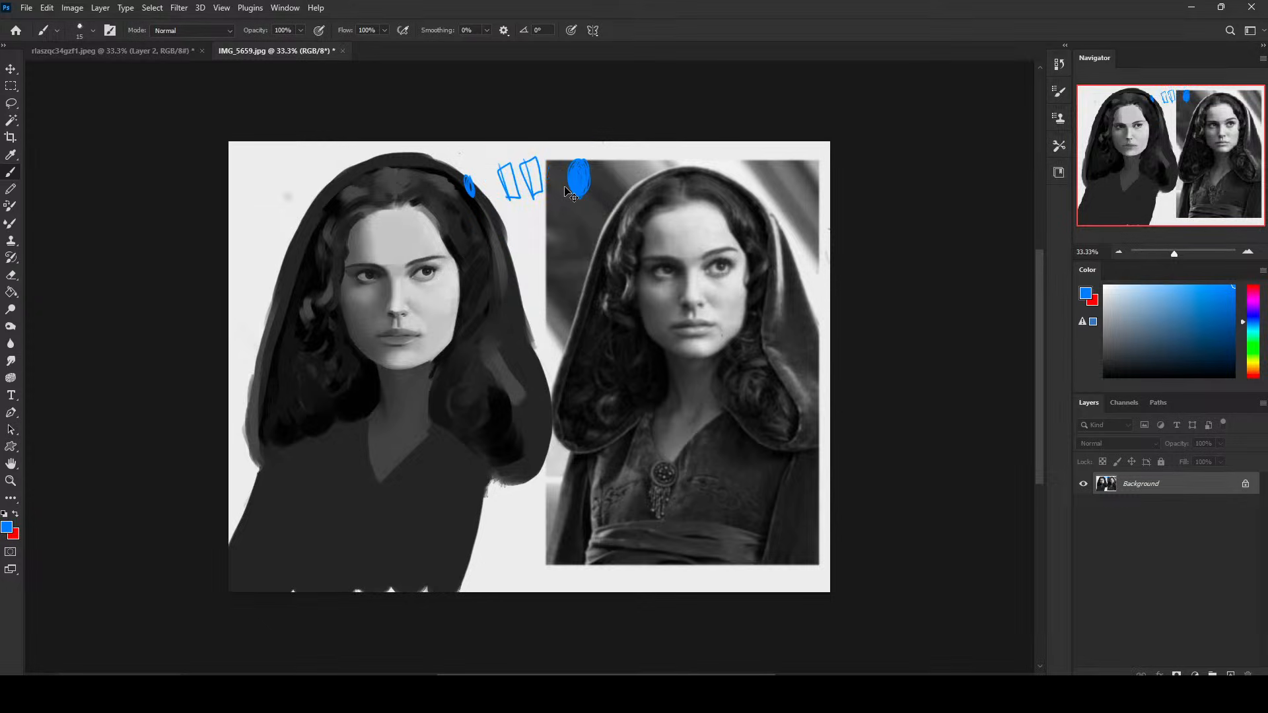
pyautogui.hotkey('ctrl', 'z')
pyautogui.hotkey('ctrl', 'z')
pyautogui.hotkey('ctrl', 'z')
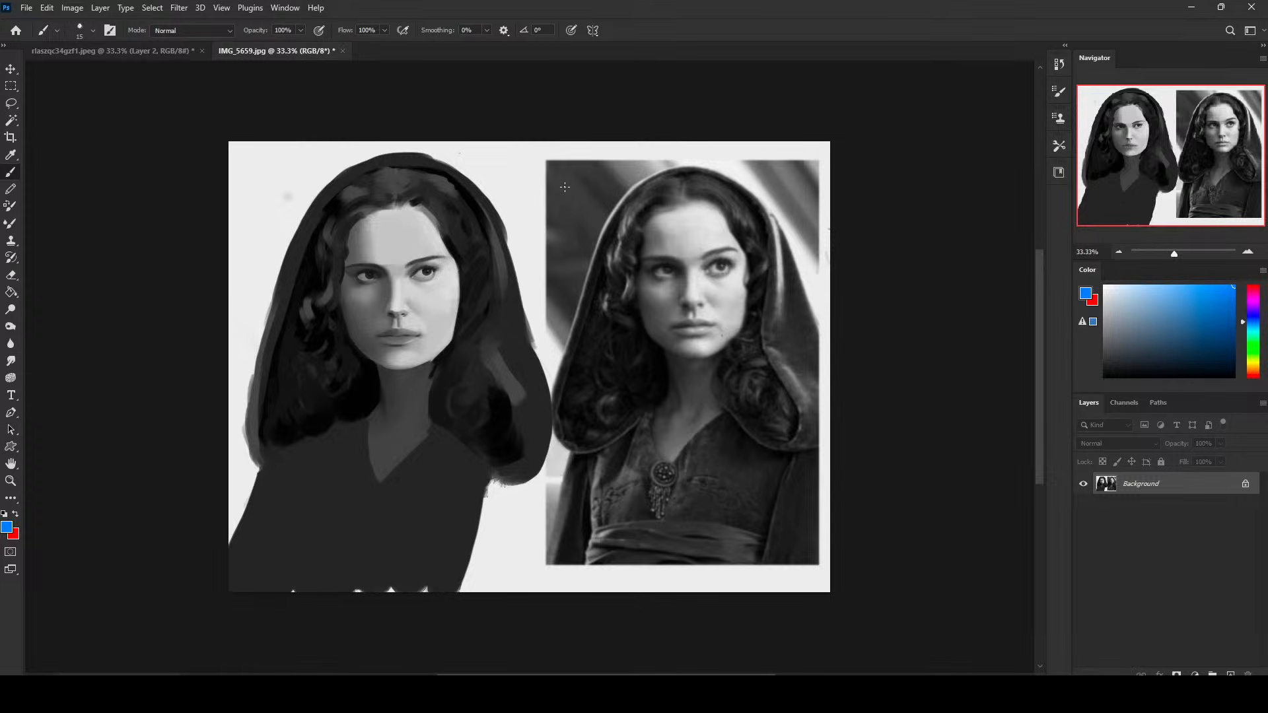
# - Try blue marks over the painted woman's eyes, nose, cheek and hair, and undo them all
pyautogui.moveTo(486, 327)
pyautogui.mouseDown()
pyautogui.moveTo(330, 268)
pyautogui.moveTo(510, 299)
pyautogui.moveTo(344, 272)
pyautogui.moveTo(520, 336)
pyautogui.mouseUp()
pyautogui.hotkey('ctrl', 'z')
pyautogui.moveTo(410, 262); pyautogui.dragTo(448, 248)
pyautogui.hotkey('ctrl', 'z')
pyautogui.moveTo(384, 312); pyautogui.dragTo(449, 306)
pyautogui.hotkey('ctrl', 'z')
pyautogui.moveTo(474, 291)
pyautogui.mouseDown()
pyautogui.moveTo(462, 300)
pyautogui.moveTo(470, 313)
pyautogui.mouseUp()
pyautogui.moveTo(323, 311); pyautogui.dragTo(348, 313)
pyautogui.moveTo(348, 313); pyautogui.dragTo(332, 321)
pyautogui.hotkey('ctrl', 'z')
pyautogui.hotkey('ctrl', 'z')
pyautogui.hotkey('ctrl', 'z')
pyautogui.hotkey('ctrl', 'z')
pyautogui.hotkey('ctrl', 'z')
pyautogui.hotkey('ctrl', 'z')
# - Return to the elf portrait document and hide Layer 3
pyautogui.click(160, 51)
pyautogui.click(251, 50)
pyautogui.click(115, 51)
pyautogui.click(1083, 486)
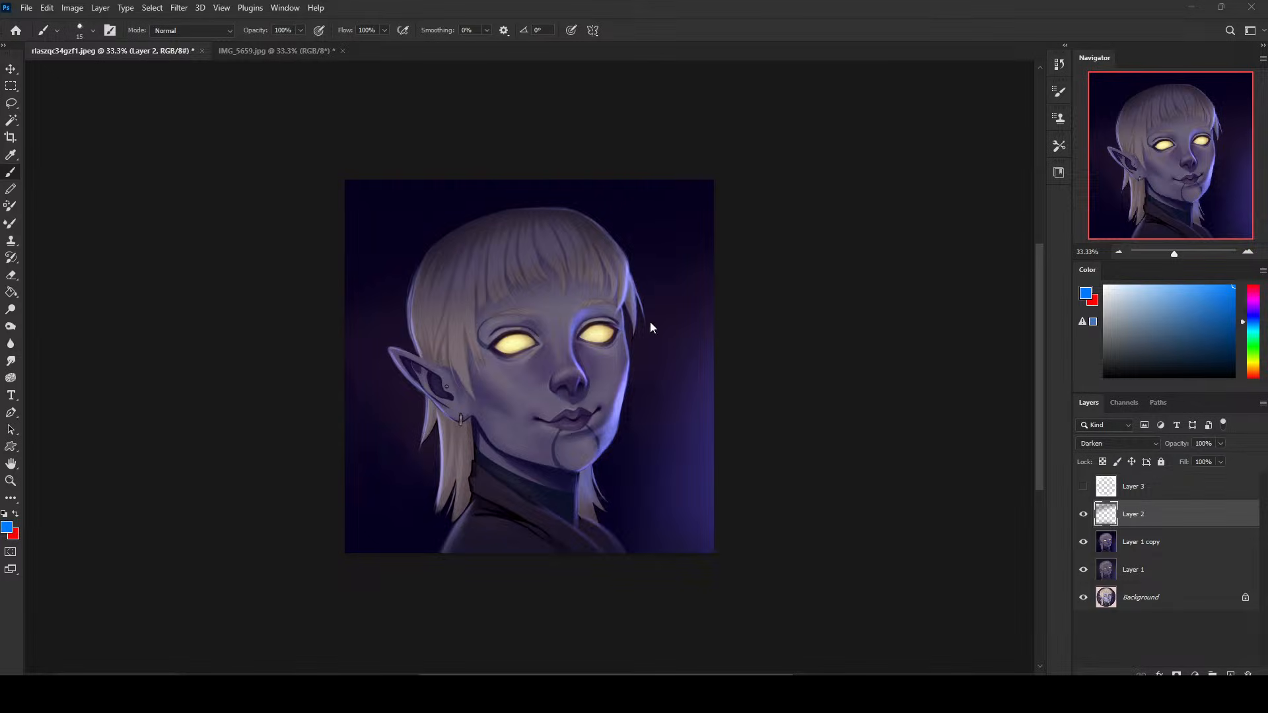
# - Compare the elf portrait with and without Layer 1 copy
pyautogui.click(1084, 543)
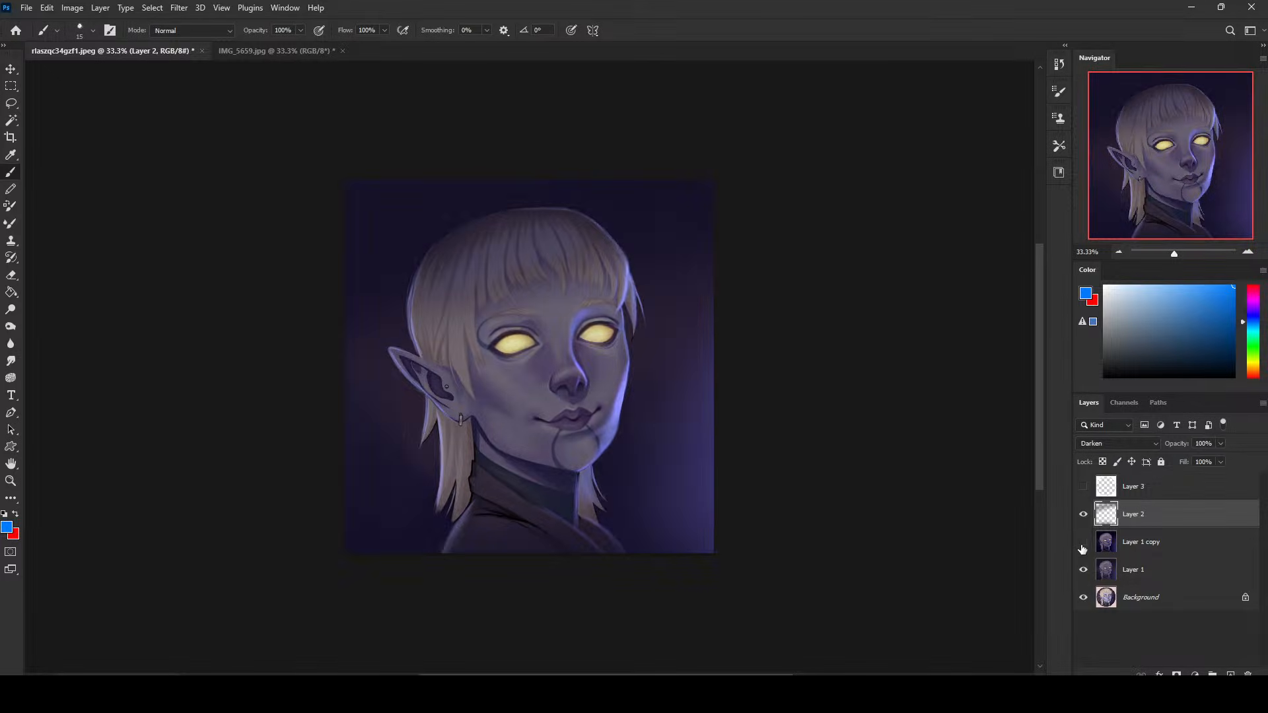
pyautogui.click(1083, 542)
pyautogui.click(1083, 542)
pyautogui.click(1084, 543)
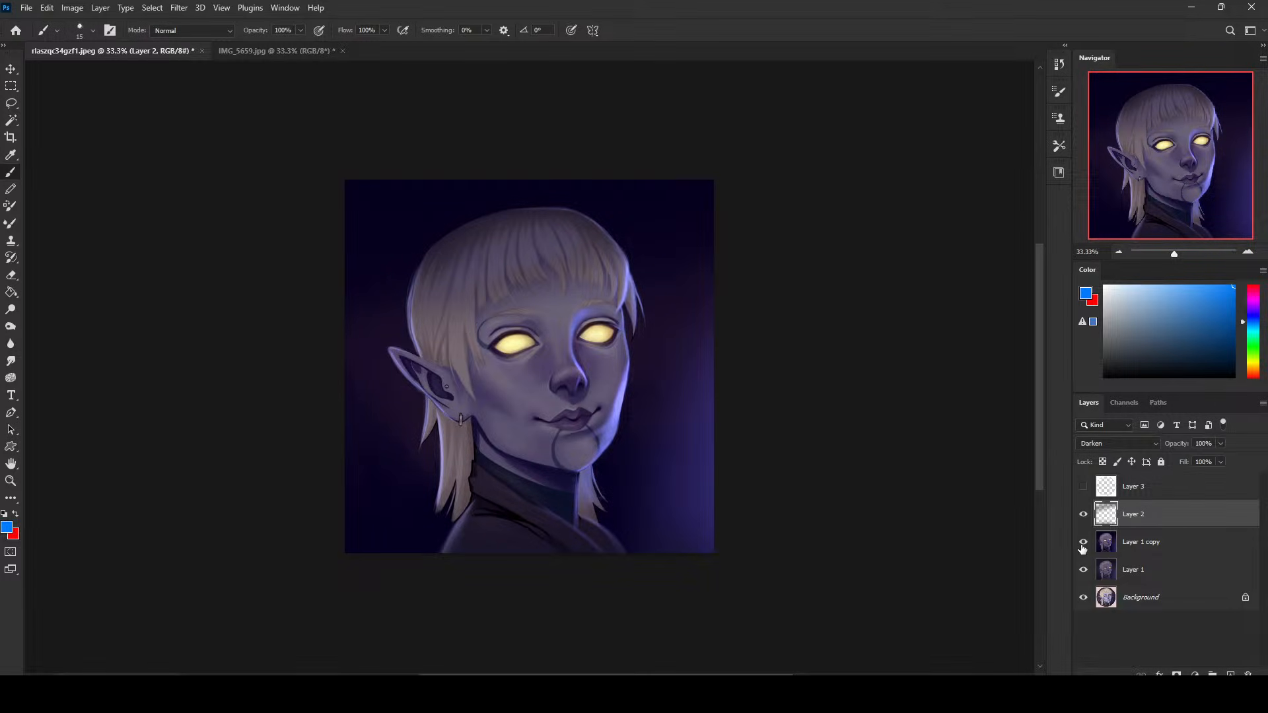
# - Hide Layer 1 copy, Layer 1 and Layer 2 to inspect the original elf artwork, and show Layer 1 and Layer 2 again
pyautogui.click(1083, 542)
pyautogui.click(1084, 570)
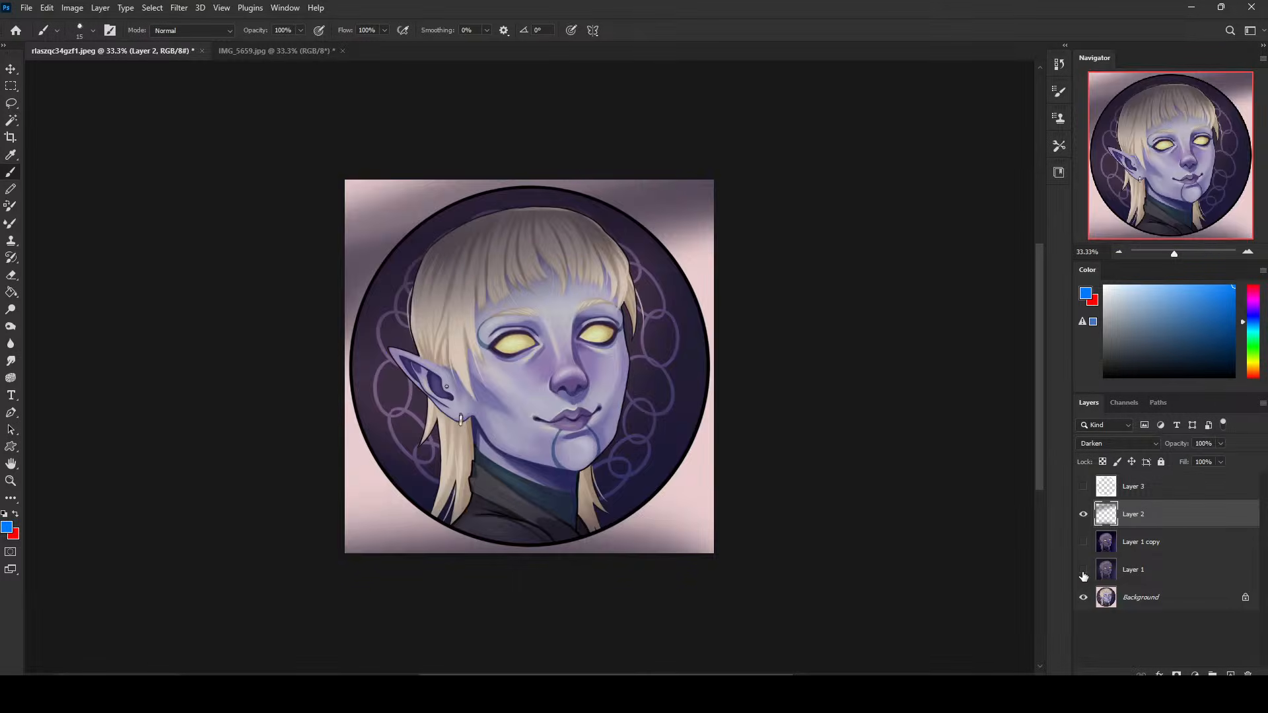
pyautogui.click(1083, 514)
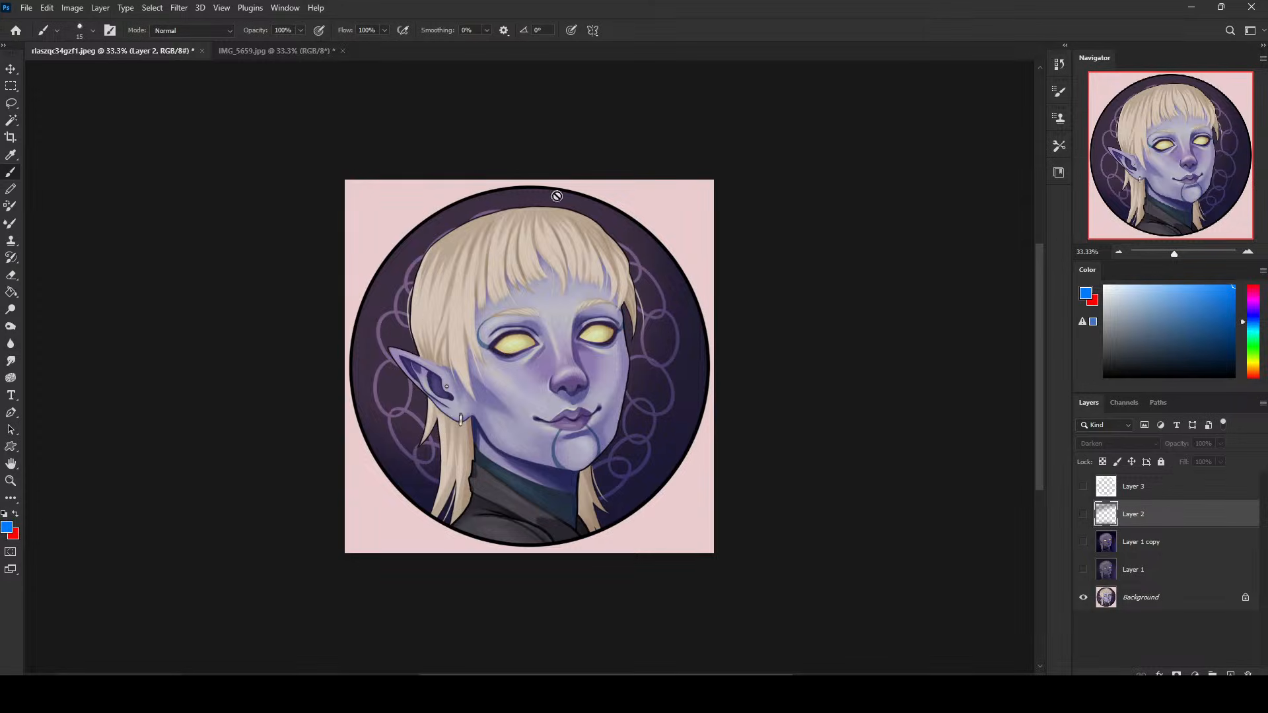
pyautogui.click(1084, 570)
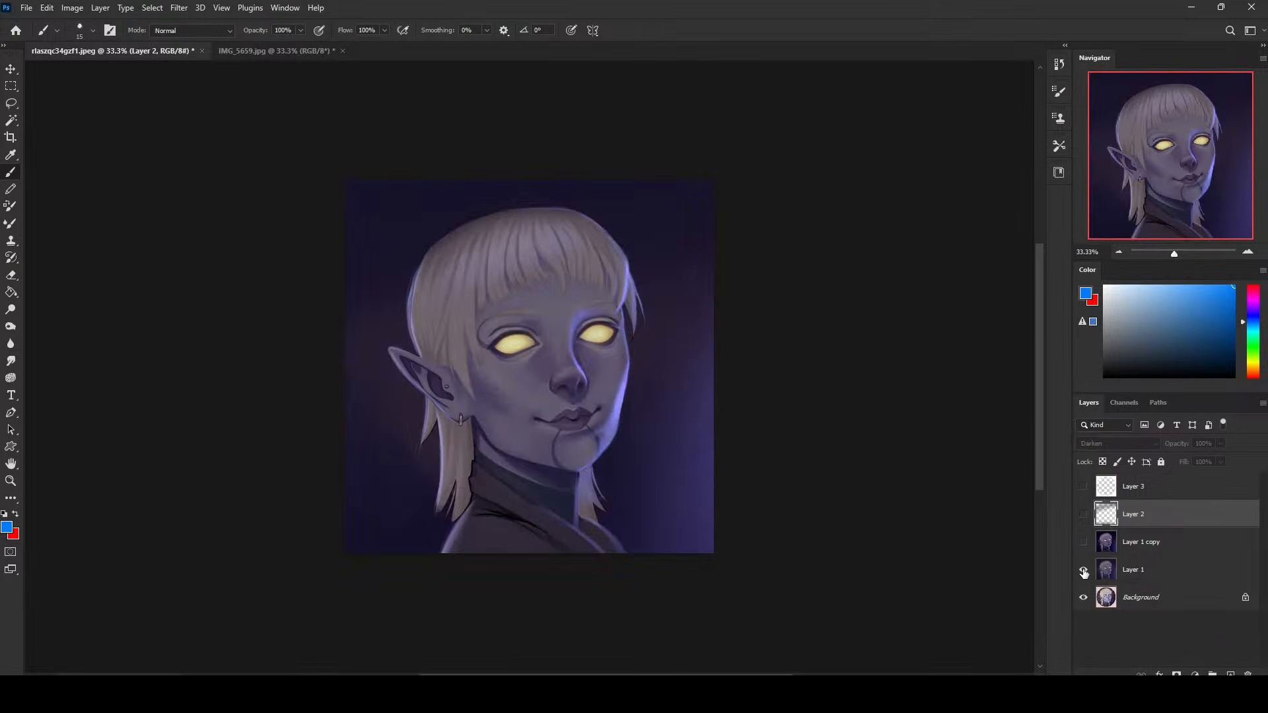
pyautogui.click(1082, 515)
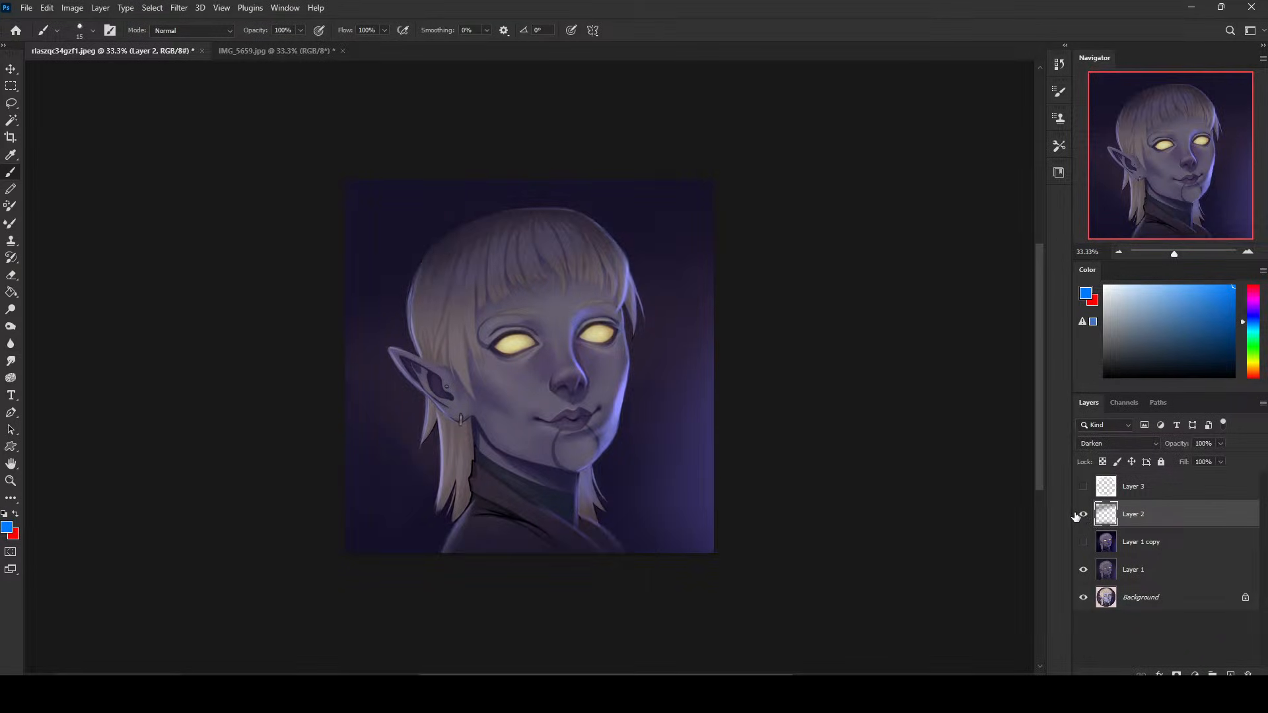
pyautogui.click(1083, 541)
# - Show Layer 1 copy, reduce its fill to 24%, and merge it down into Layer 1
pyautogui.click(1130, 545)
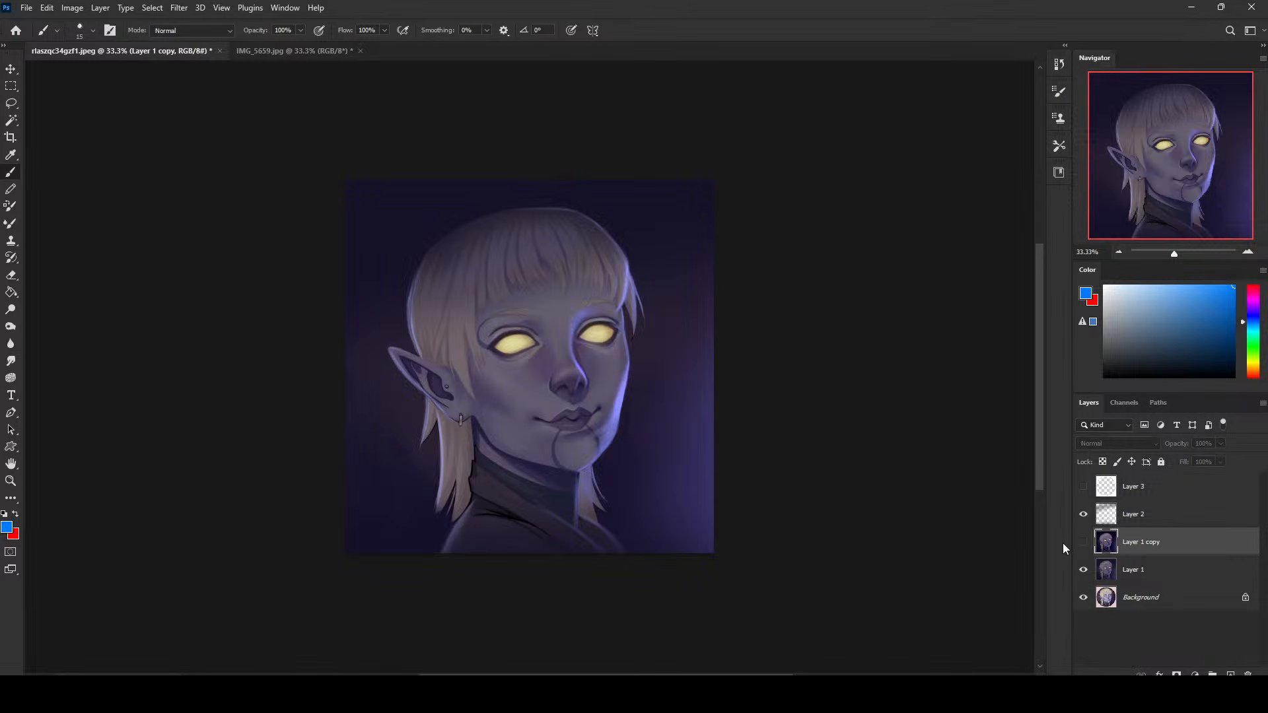
pyautogui.click(1083, 543)
pyautogui.click(1220, 462)
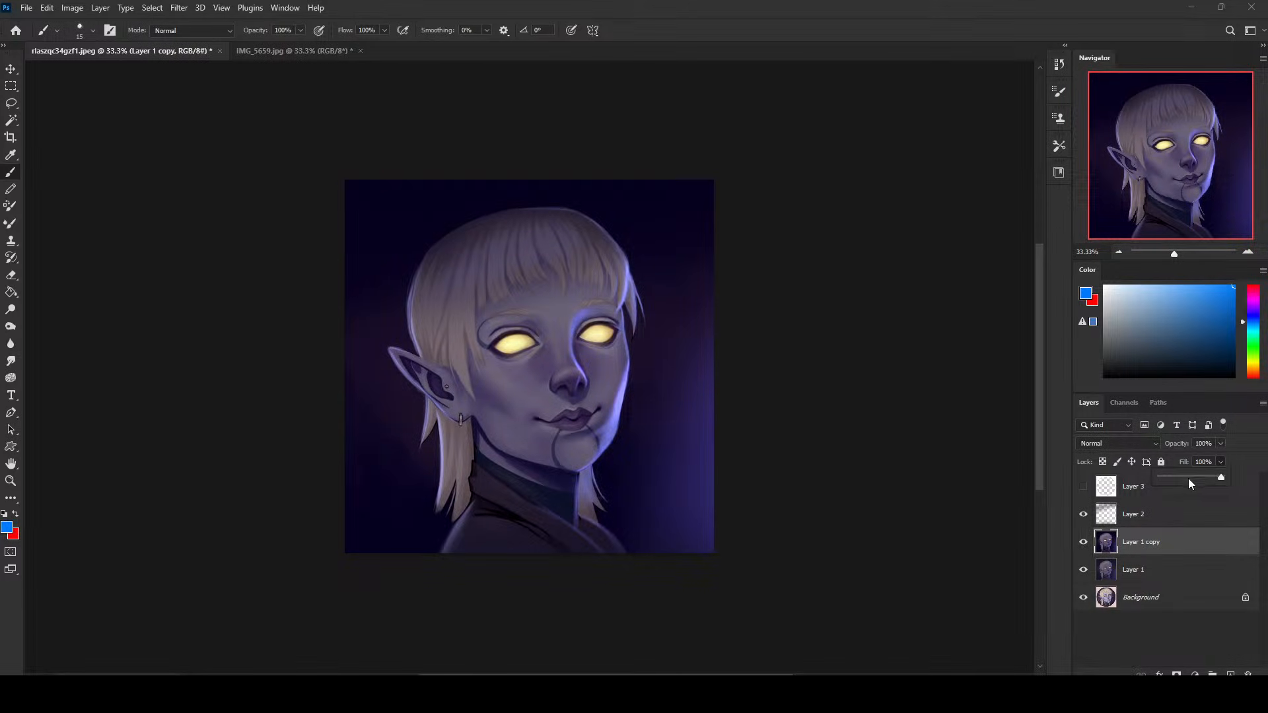
pyautogui.moveTo(1189, 480); pyautogui.dragTo(1184, 482)
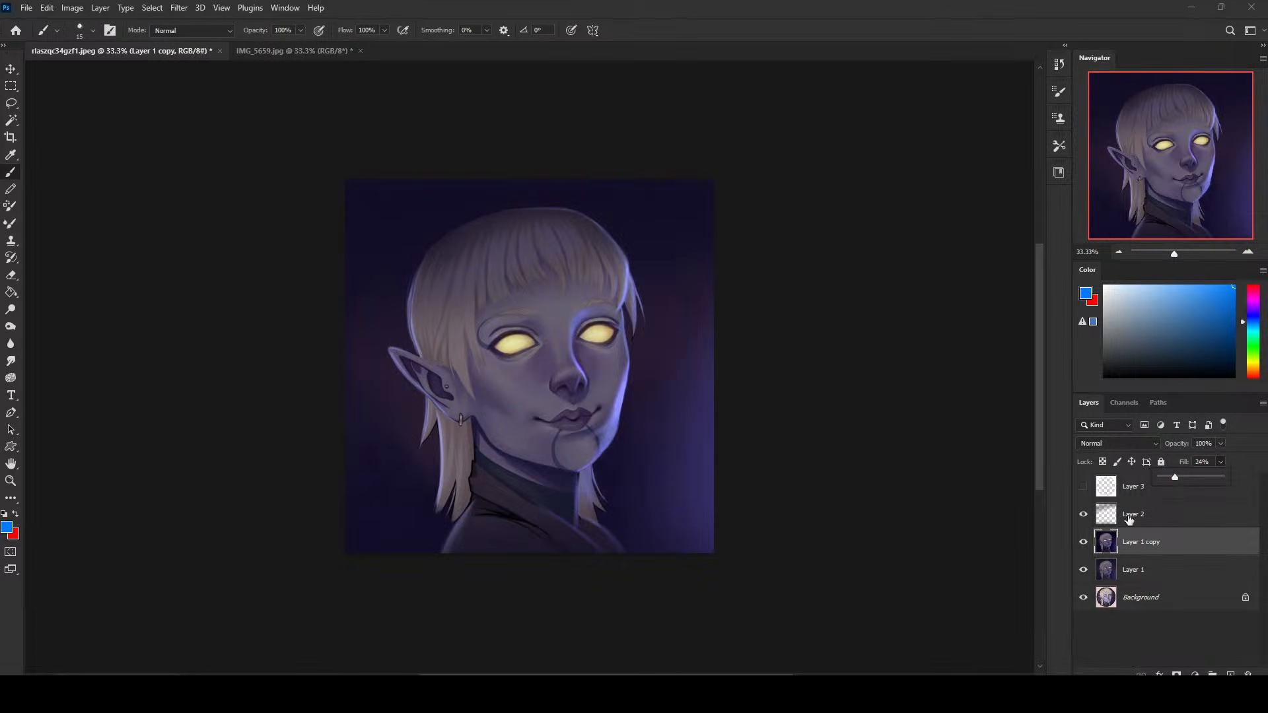
pyautogui.click(1080, 545)
pyautogui.click(1080, 544)
pyautogui.rightClick(1175, 525)
pyautogui.click(1115, 516)
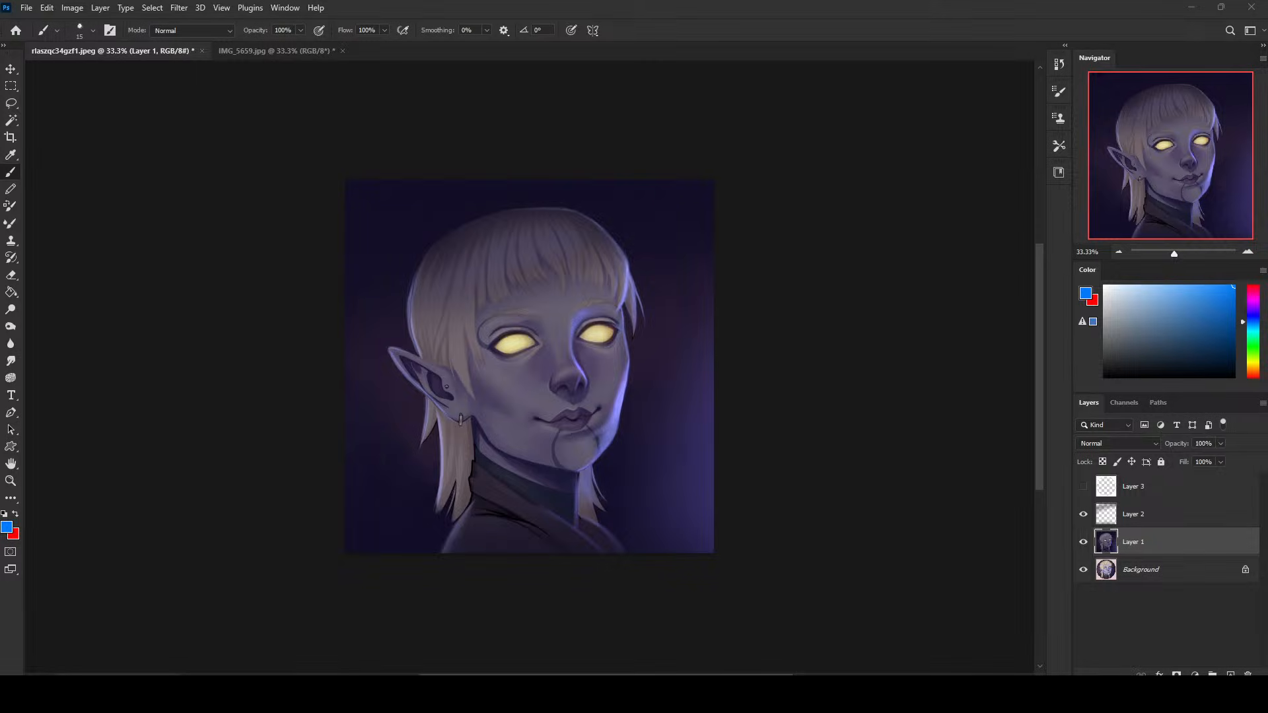
# - Compare the repainted elf with the original Background artwork, leaving Layer 2 hidden and Layer 1 shown
pyautogui.click(1083, 541)
pyautogui.click(1083, 514)
pyautogui.click(1083, 569)
pyautogui.click(1084, 570)
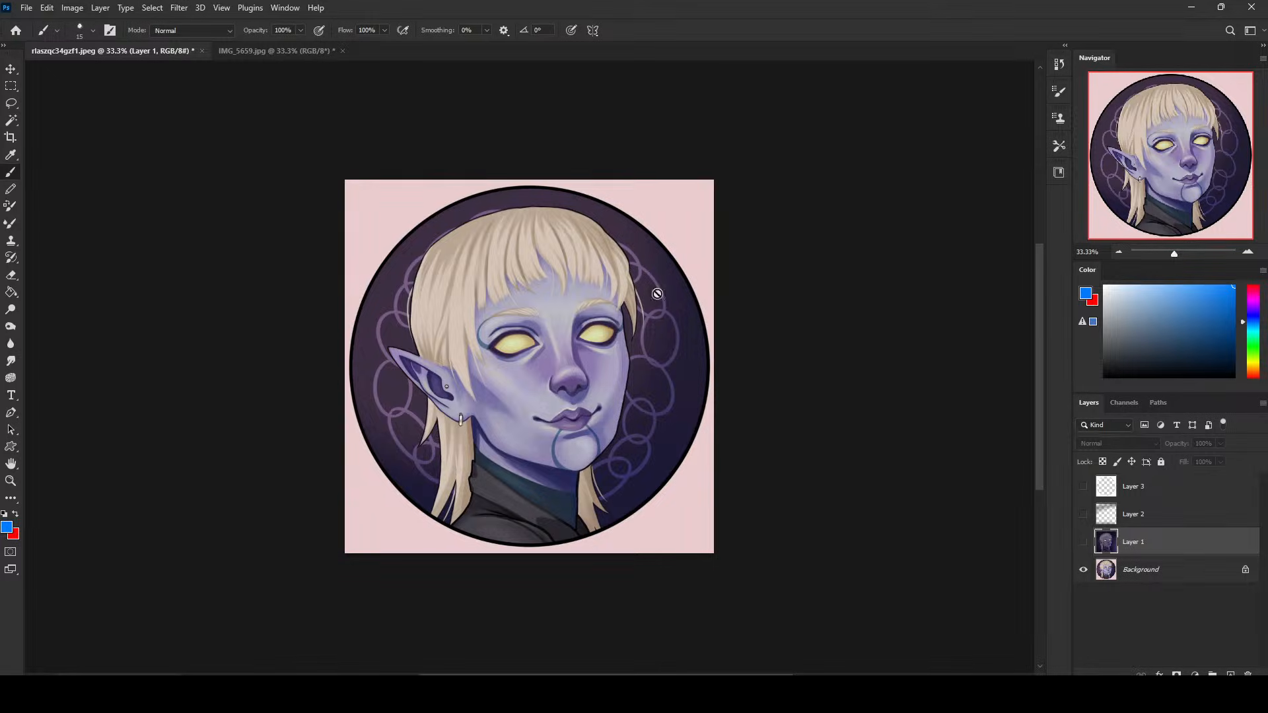
pyautogui.click(1082, 542)
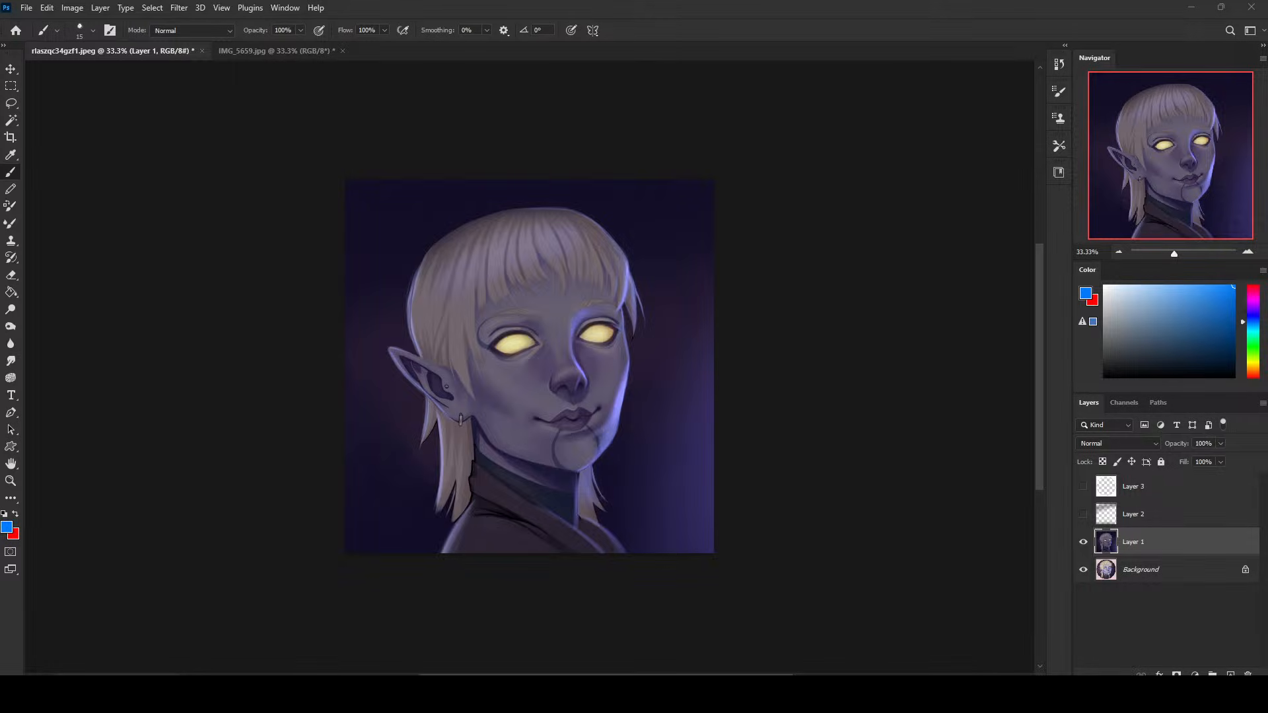
# - Switch to the web browser with the Istebrak portfolio page
pyautogui.hotkey('alt', 'Tab')
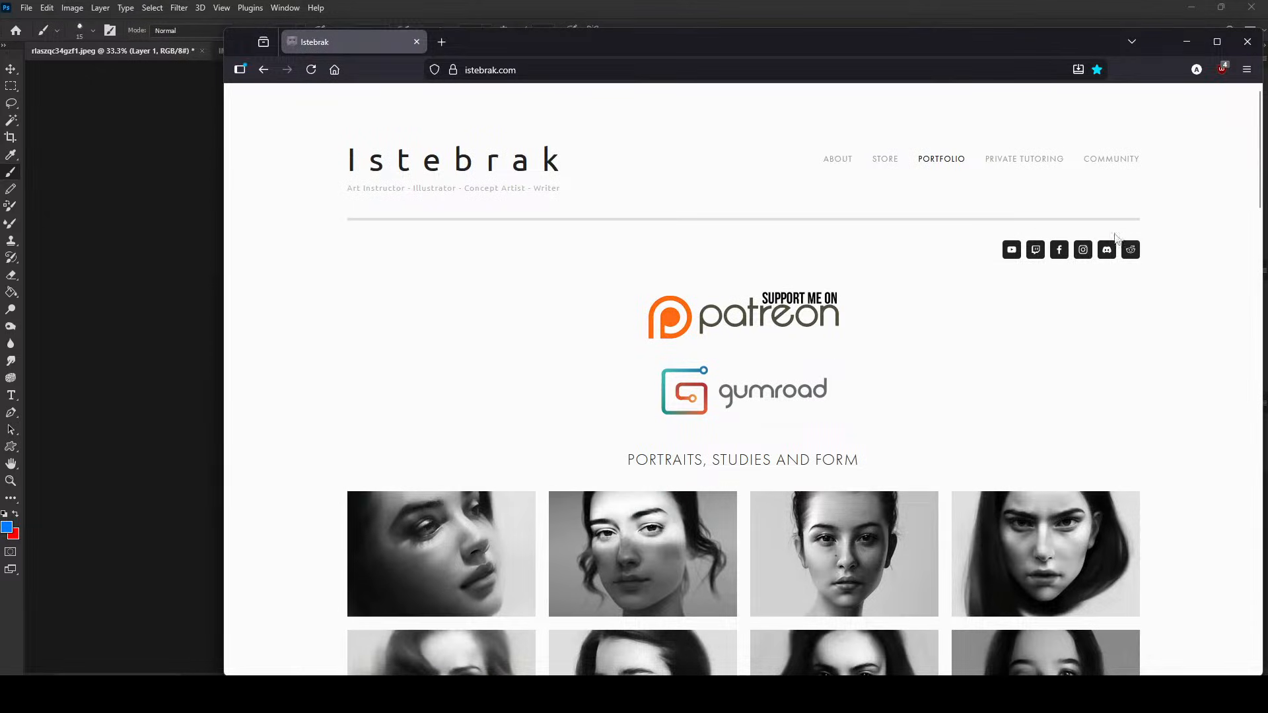